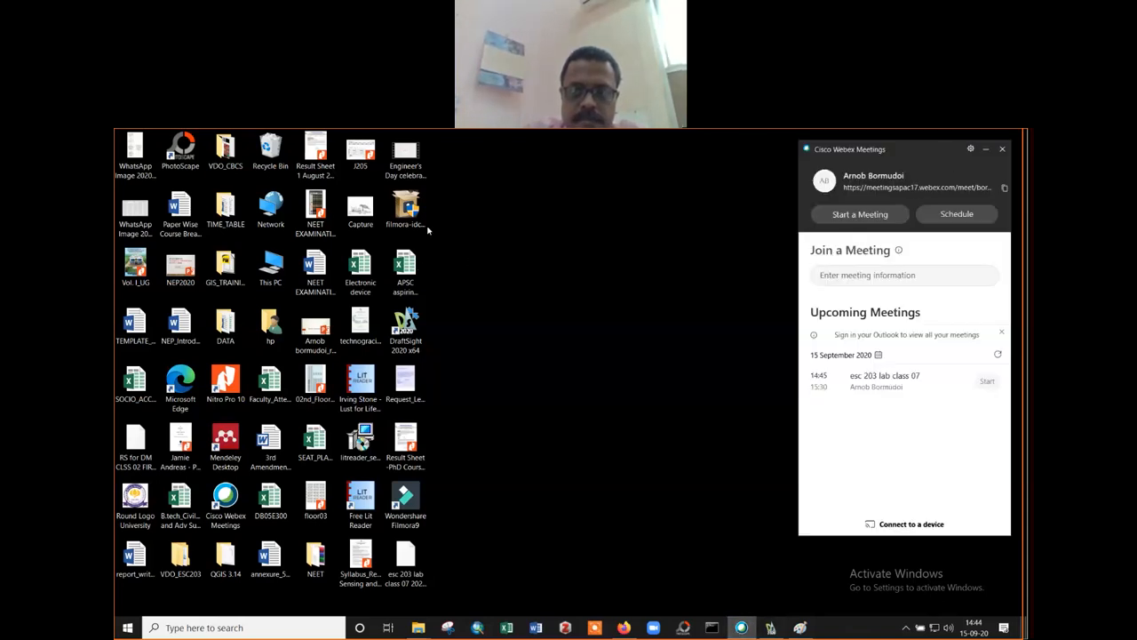
- Switch to the open DraftSight drawing and clear the Snipping Tool window away from it
drag(940, 162, 472, 202)
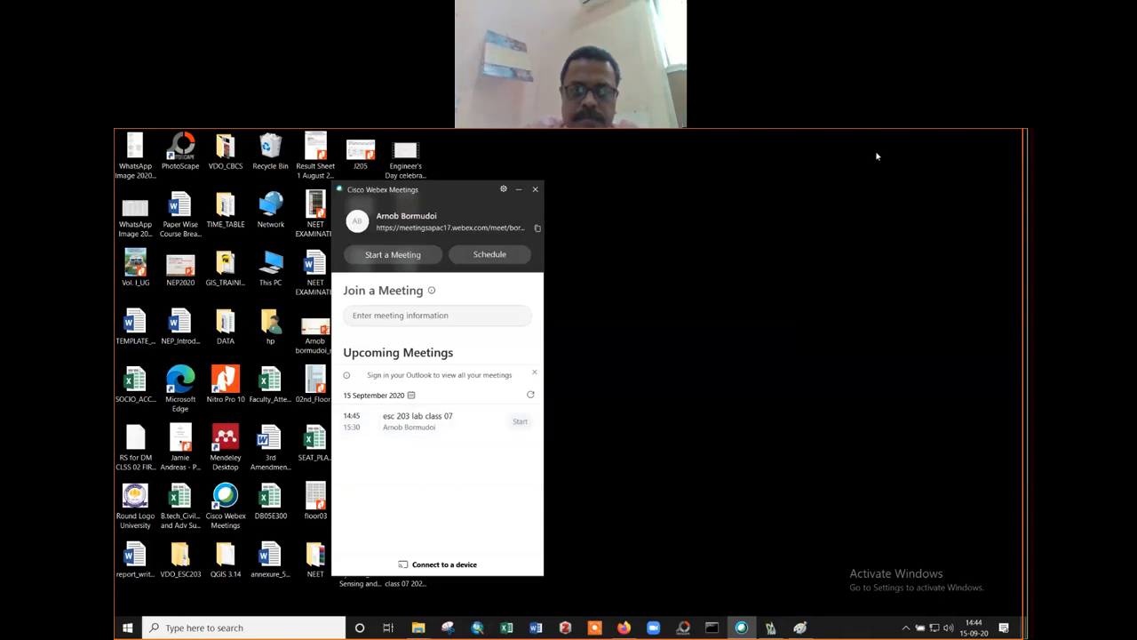
click(771, 628)
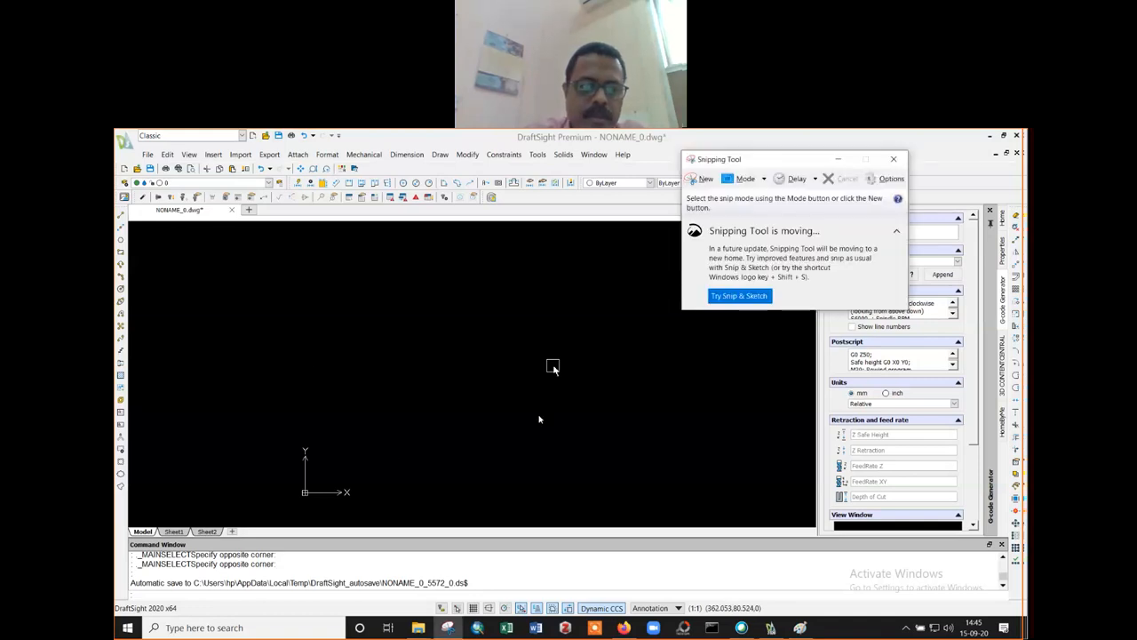
drag(794, 161, 471, 249)
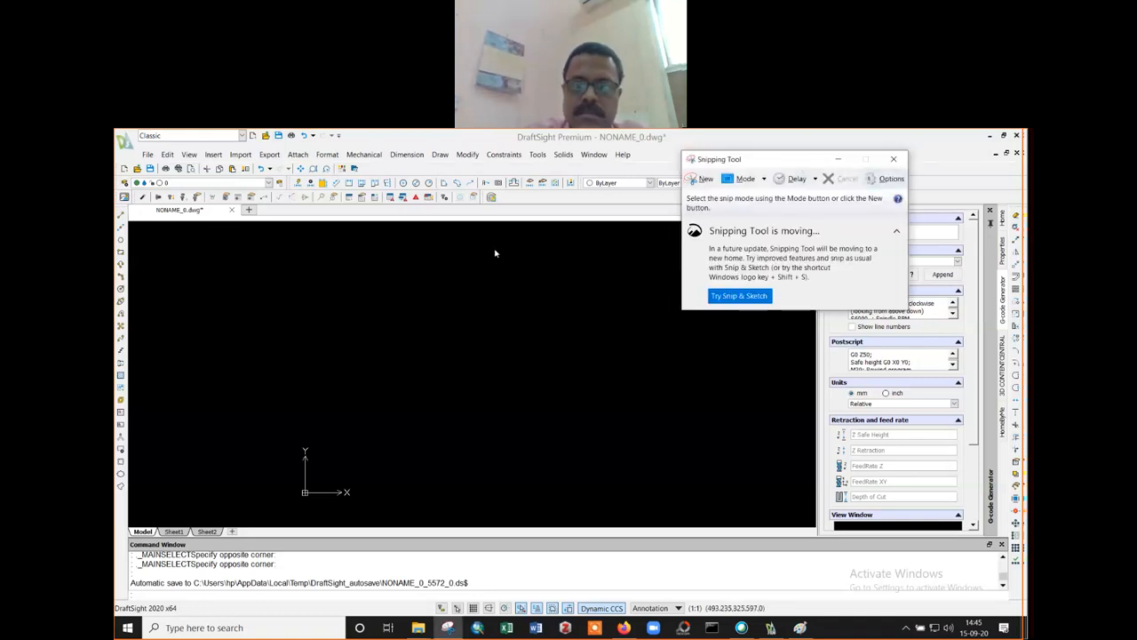
click(514, 246)
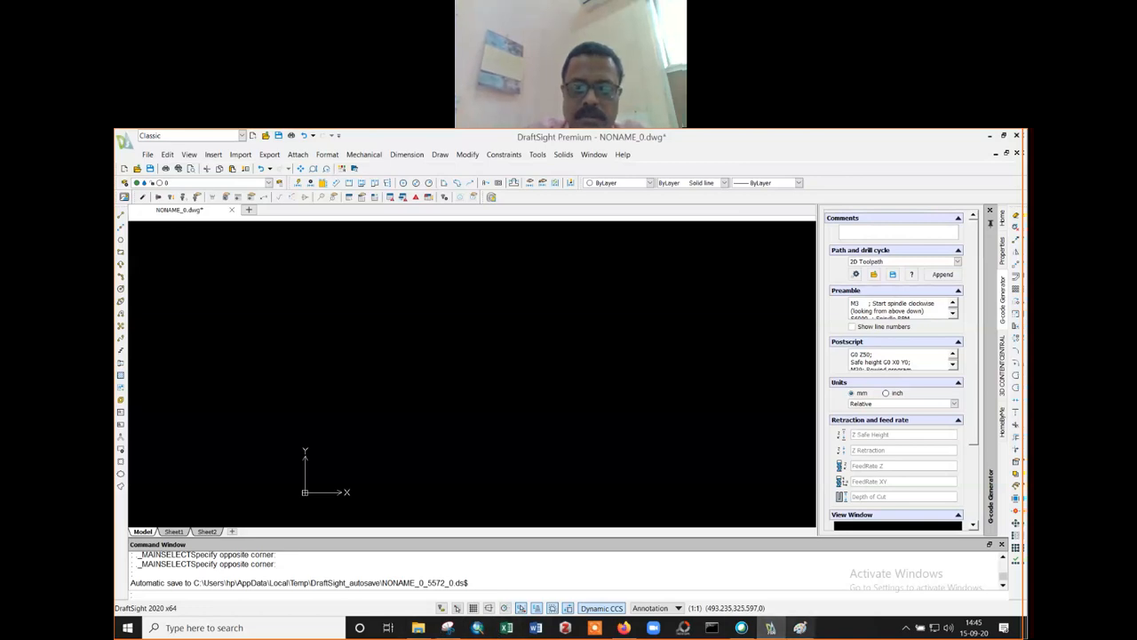
- Switch to Paint and sketch a square room outline in black, with an arrow and the handwritten label "walls"
click(802, 627)
drag(518, 178, 629, 168)
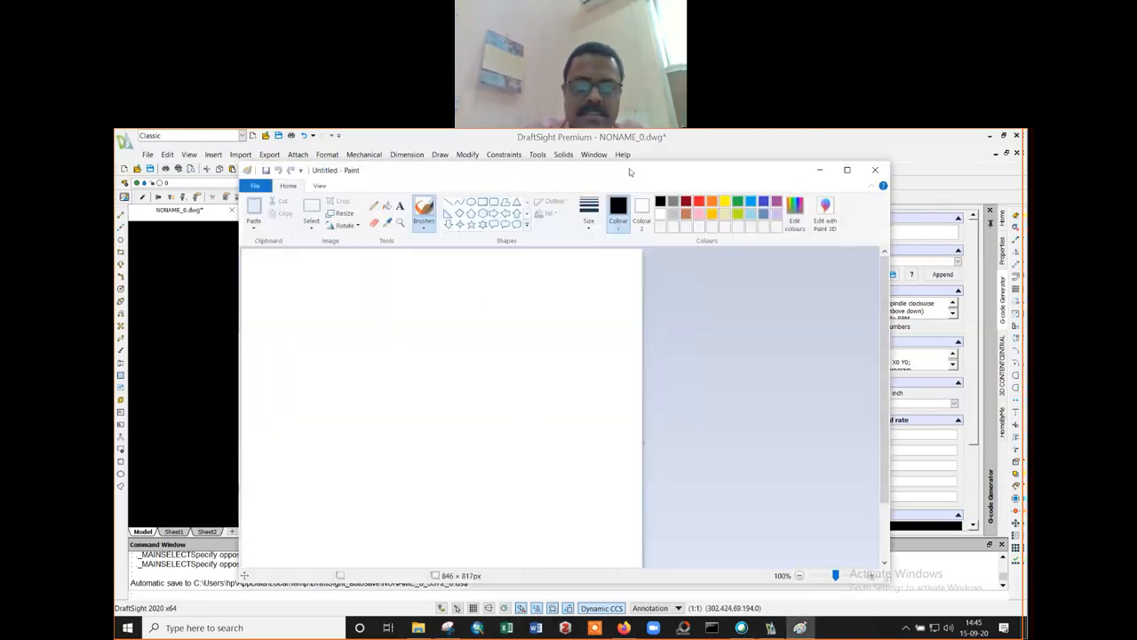
click(340, 288)
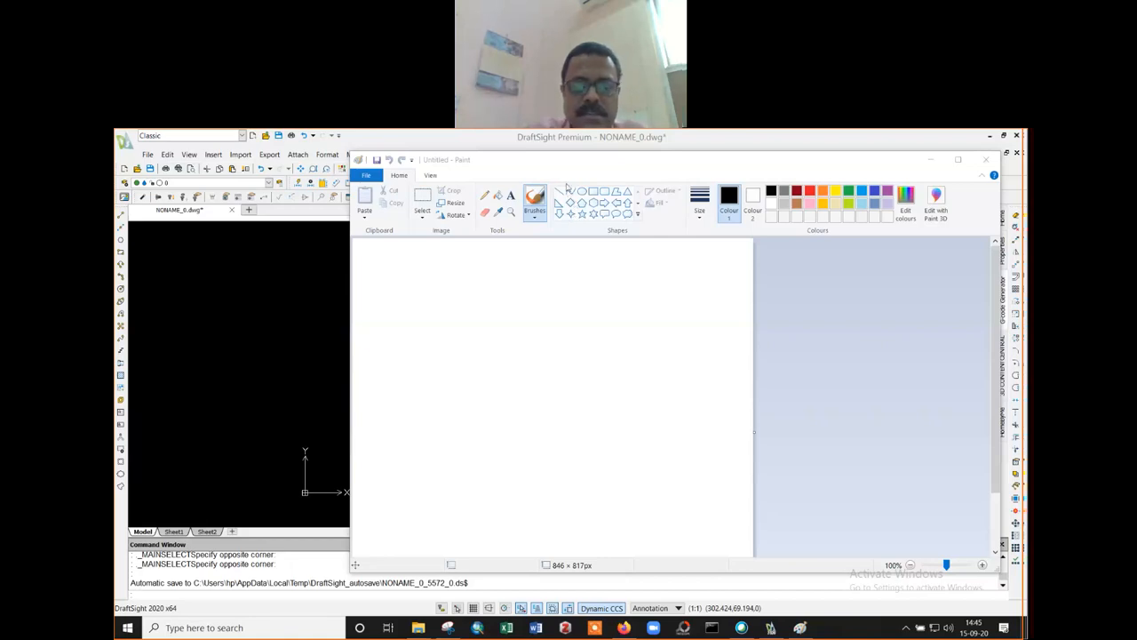
drag(566, 161, 585, 170)
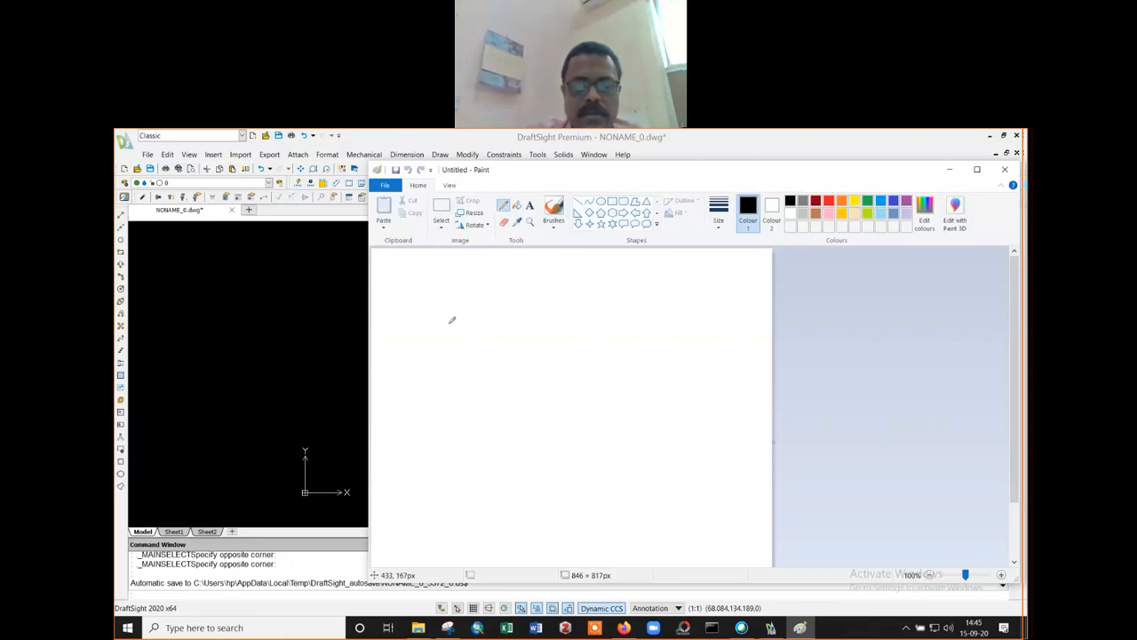
mouse_move(470, 327)
mouse_down()
mouse_move(470, 430)
mouse_move(569, 431)
mouse_up()
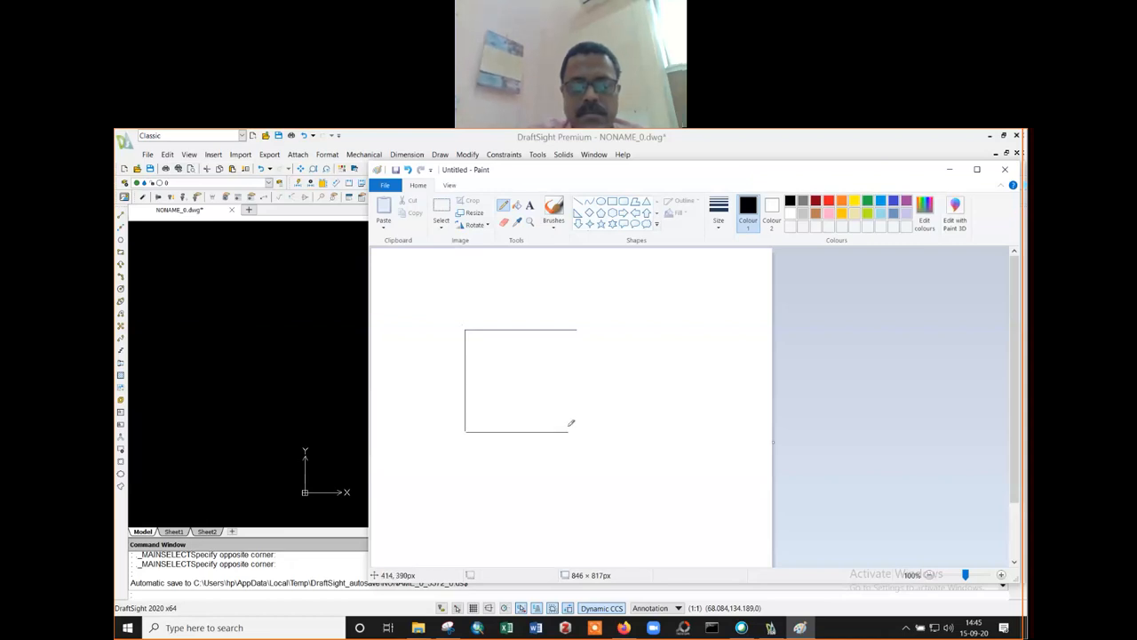
drag(579, 331, 587, 429)
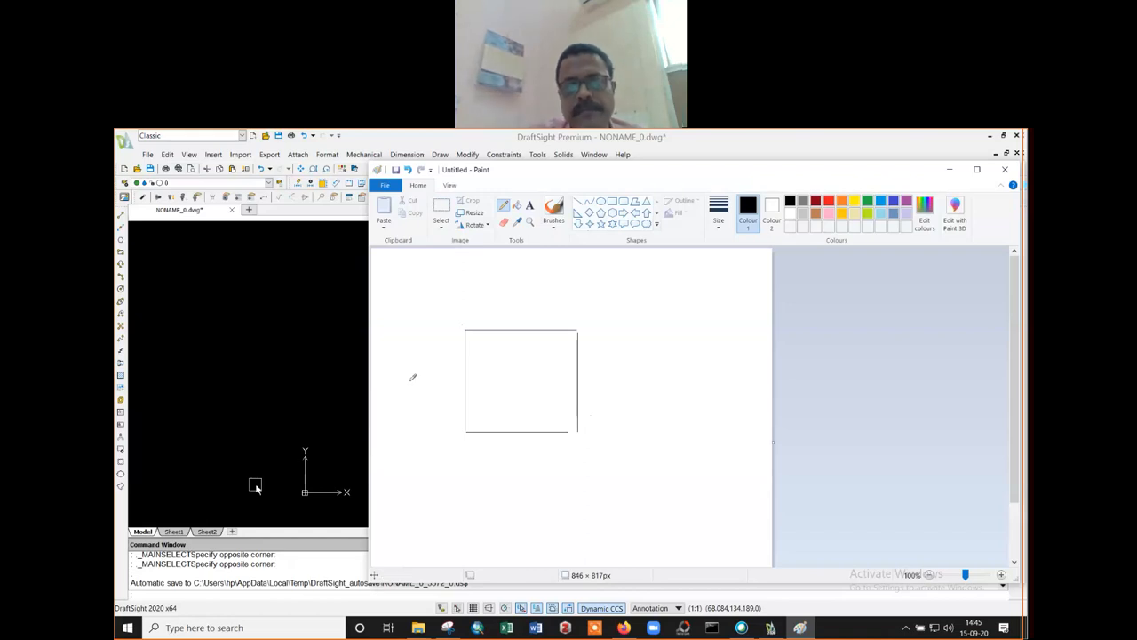
mouse_move(599, 291)
mouse_down()
mouse_move(565, 325)
mouse_move(631, 283)
mouse_move(641, 291)
mouse_up()
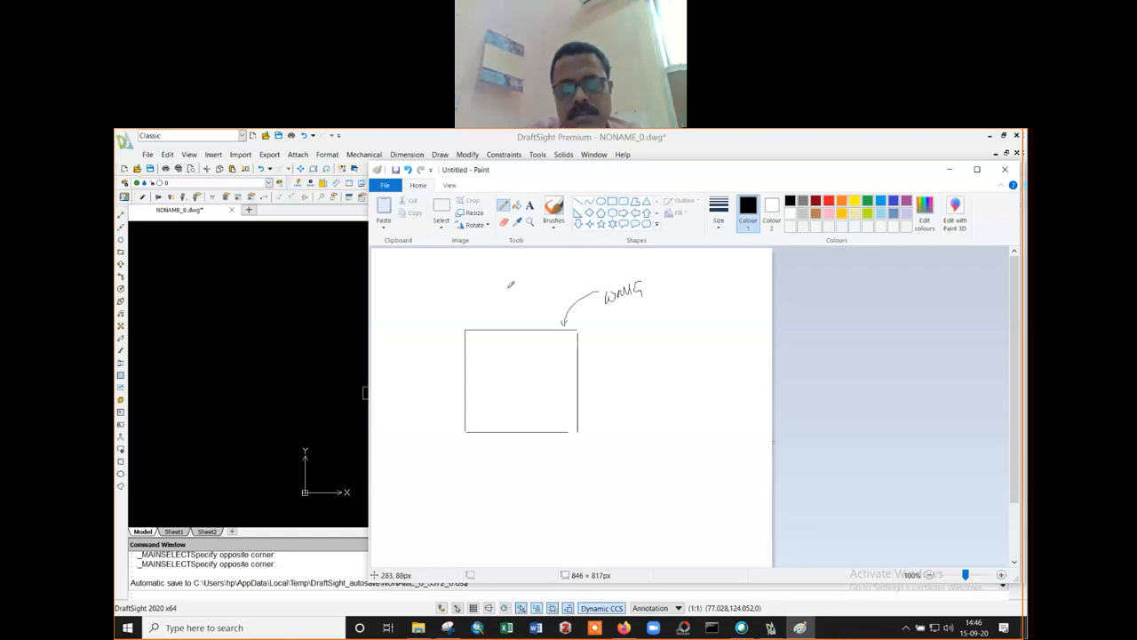
- Sketch red door swings in the room's two left corners and a red opening in the lower wall, labelled "door/window"
click(832, 202)
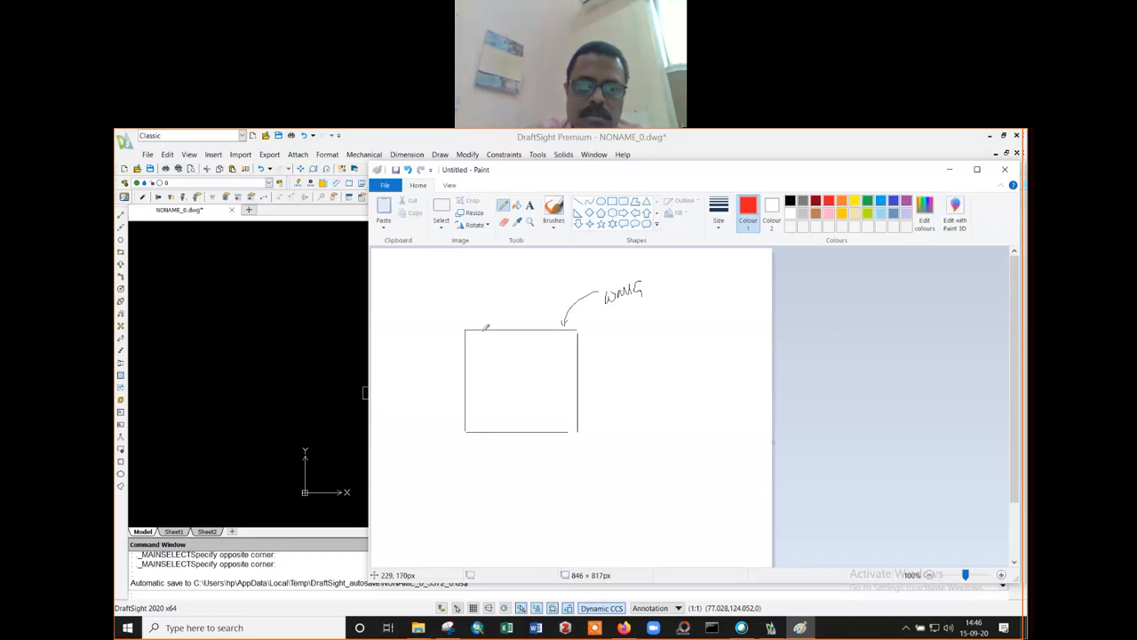
drag(484, 332, 474, 343)
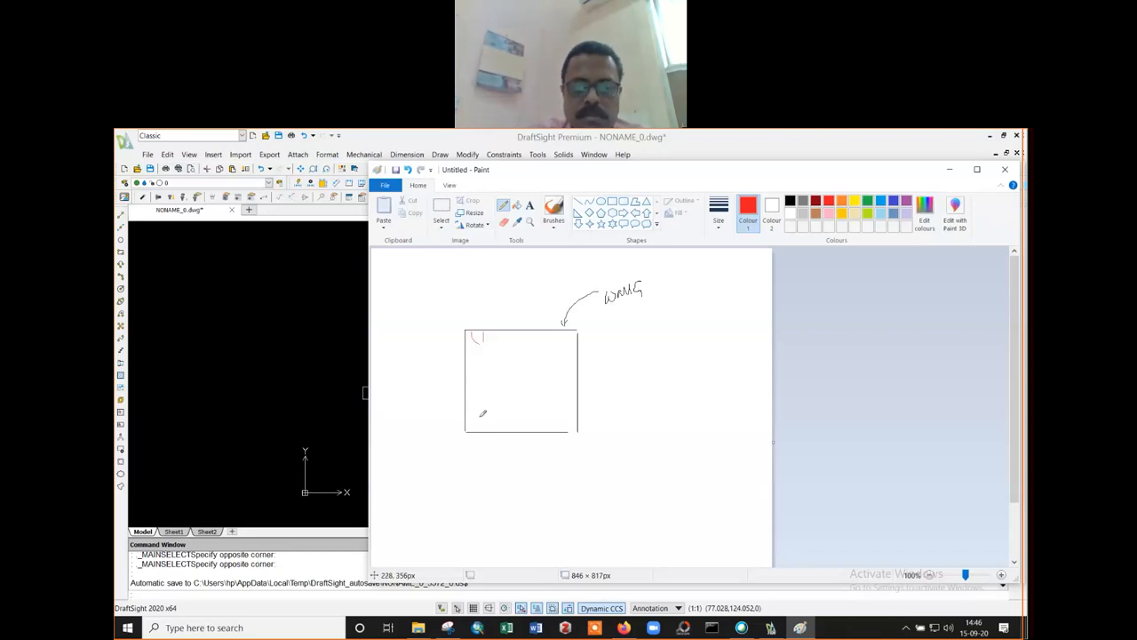
drag(468, 411, 482, 411)
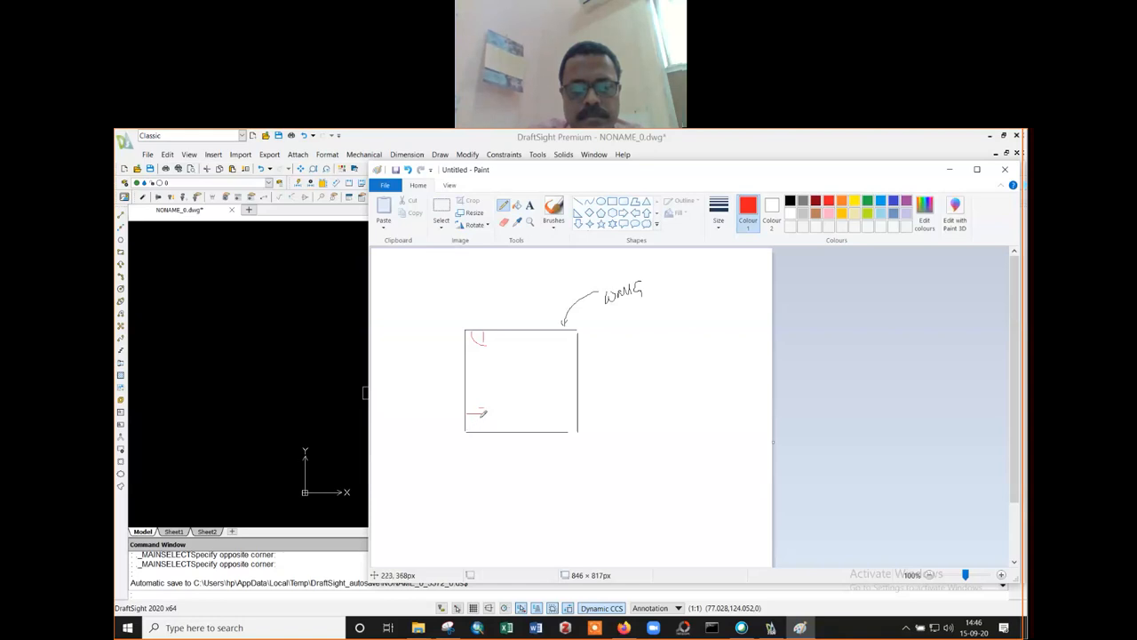
drag(467, 427, 481, 412)
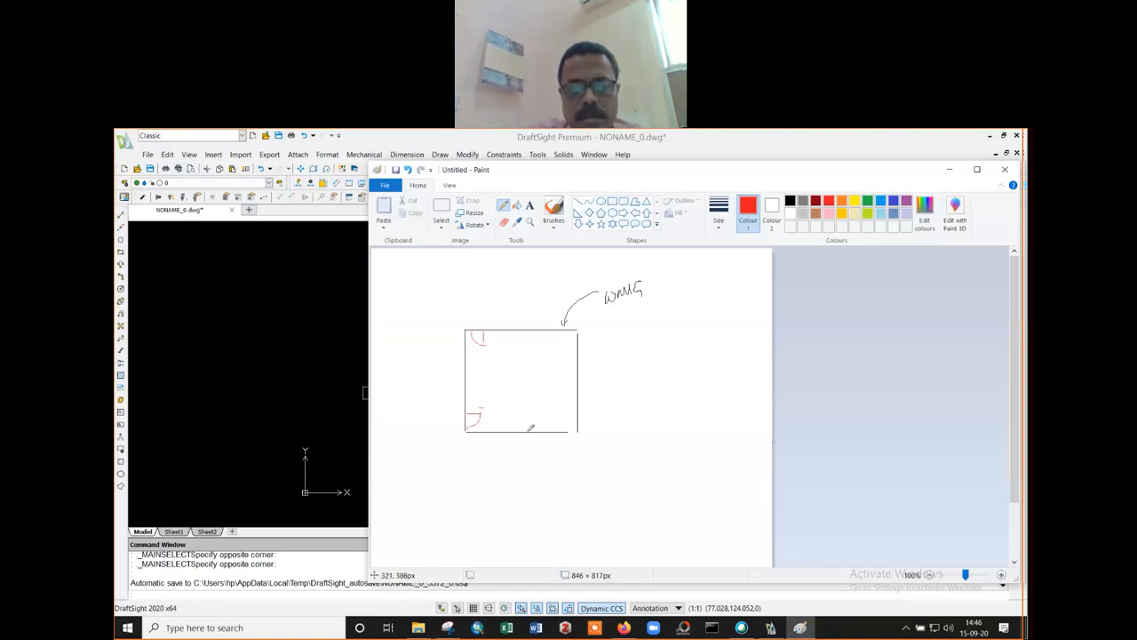
drag(529, 431, 510, 431)
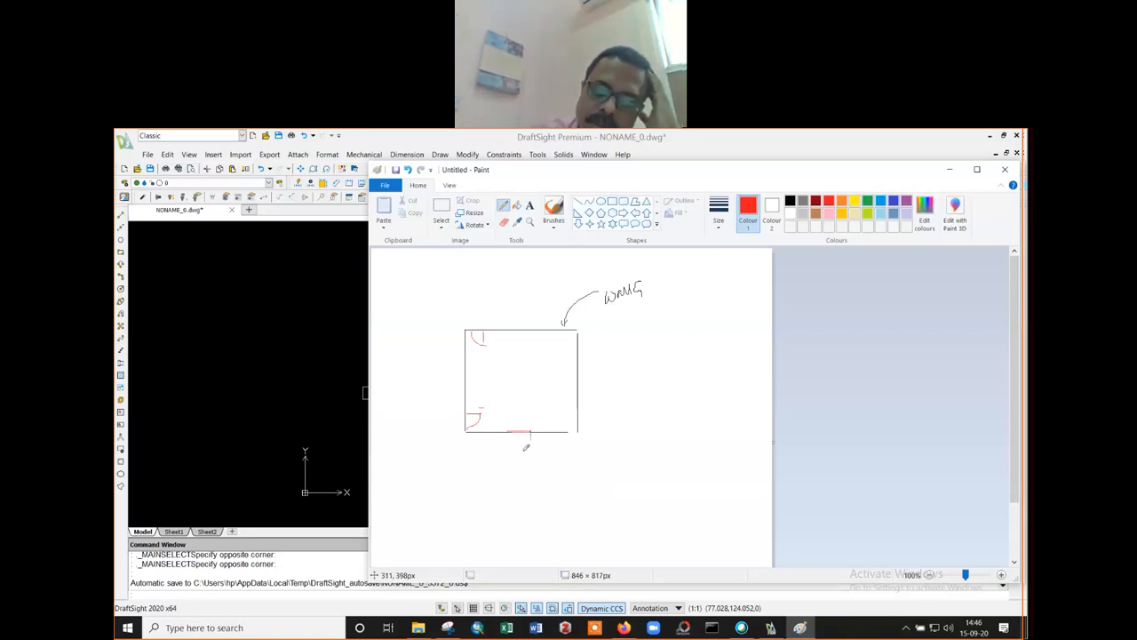
mouse_move(520, 436)
mouse_down()
mouse_move(540, 476)
mouse_move(567, 481)
mouse_move(594, 471)
mouse_move(608, 446)
mouse_move(620, 457)
mouse_move(671, 435)
mouse_up()
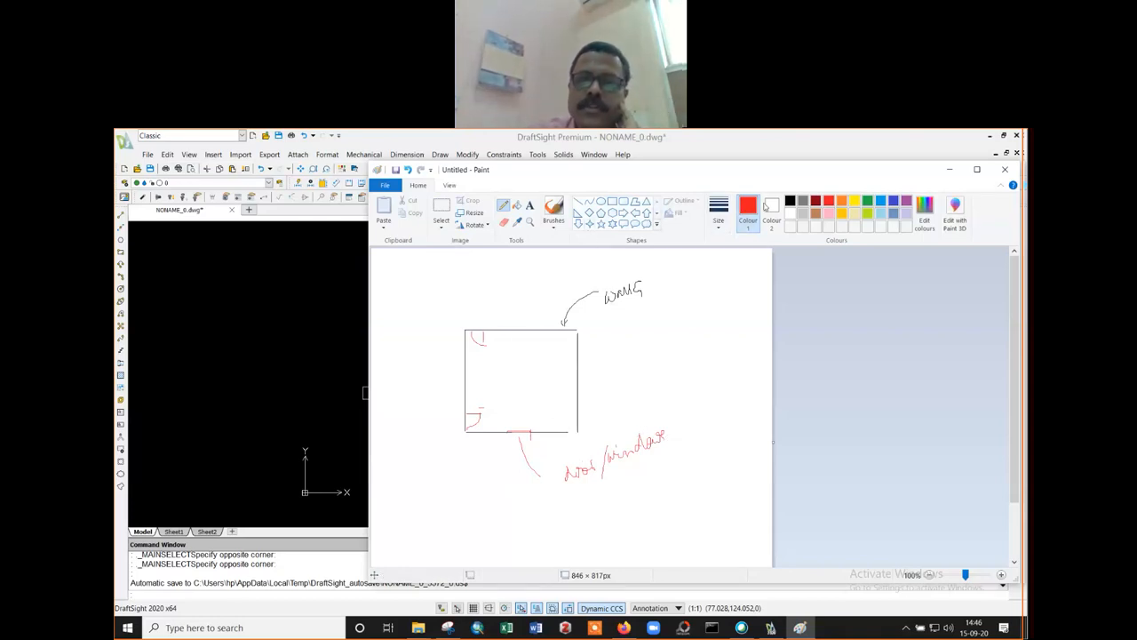
- Mark columns in green at the room's four corners, label them "Column", and add a dash after the label
click(868, 201)
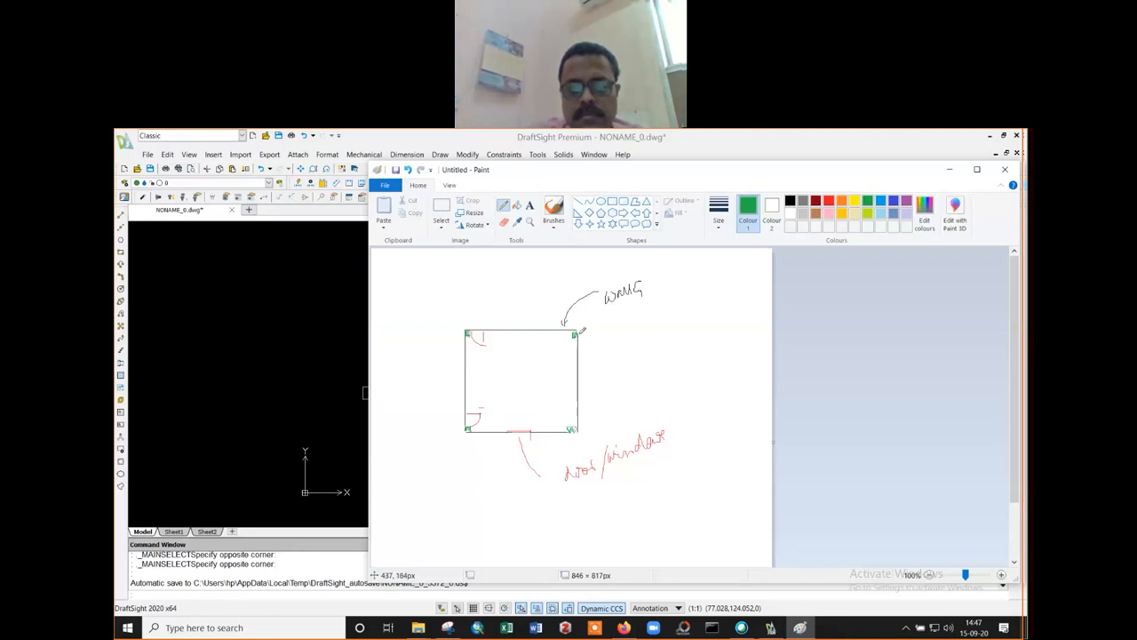
mouse_move(579, 334)
mouse_down()
mouse_move(618, 370)
mouse_move(673, 361)
mouse_up()
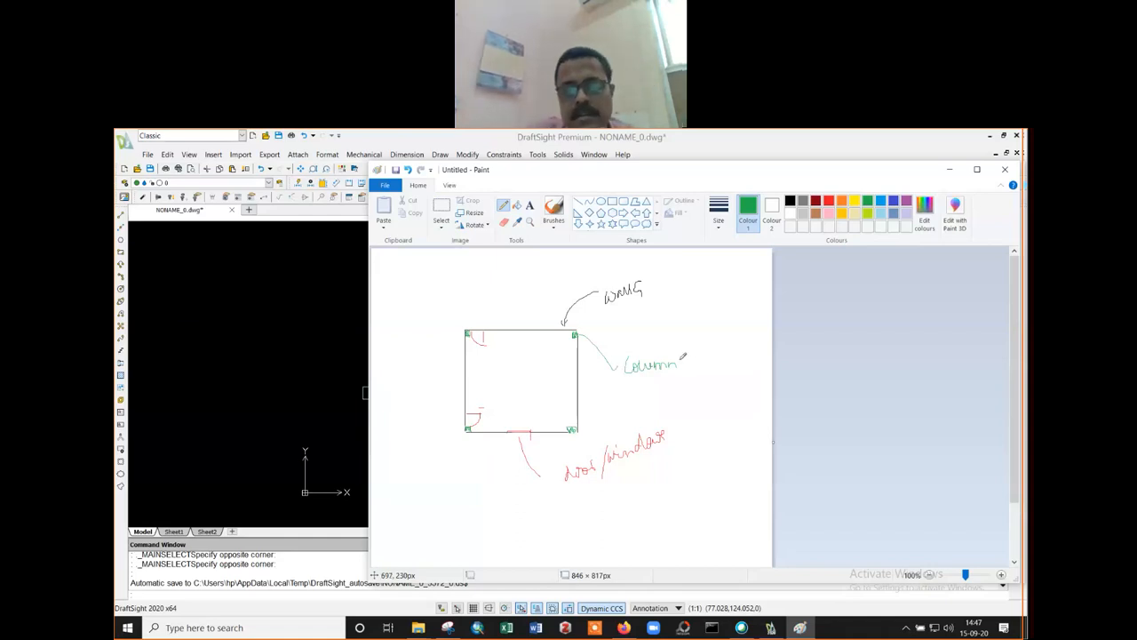
drag(682, 358, 700, 354)
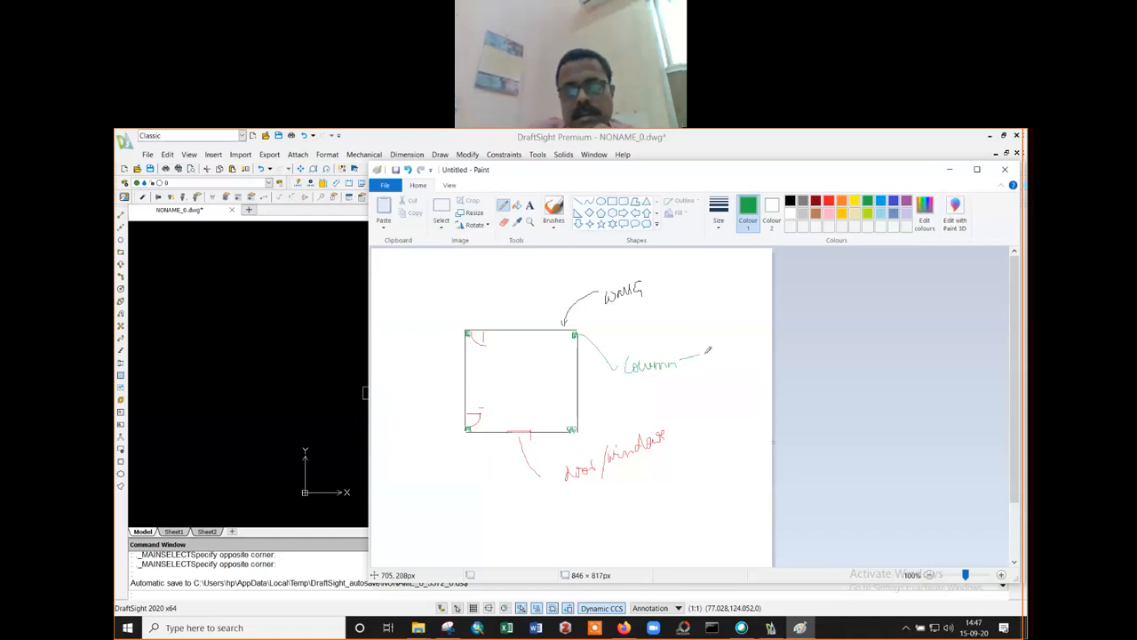
- Add a black dash after the walls label and a red tick mark beside the door/window label
click(790, 201)
drag(652, 286, 671, 282)
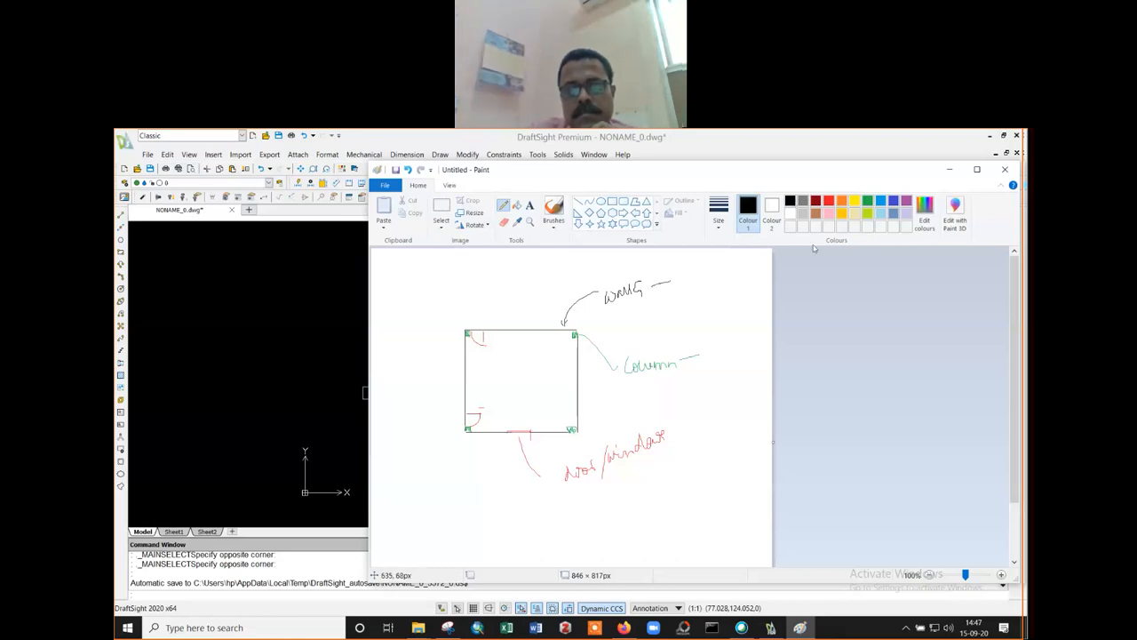
click(829, 201)
drag(665, 446, 684, 444)
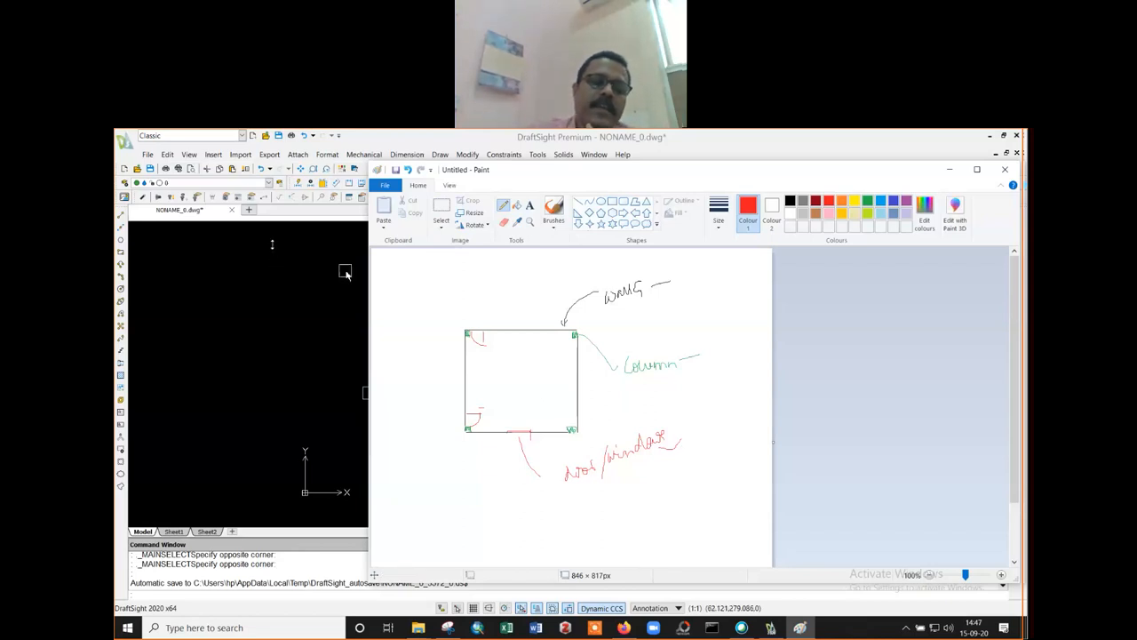
click(310, 309)
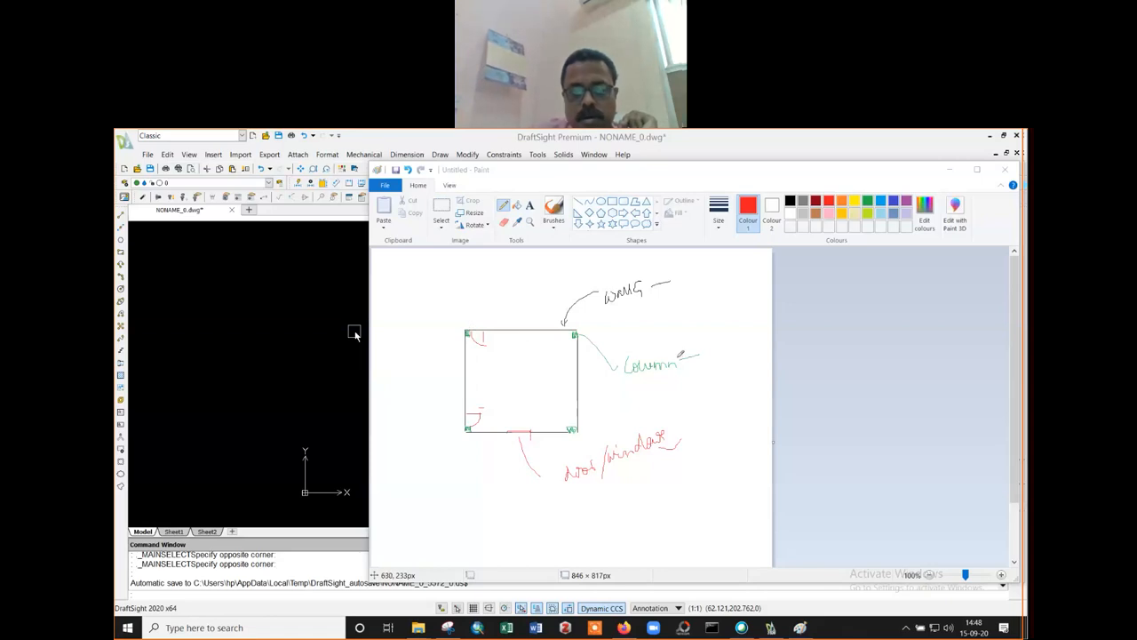
- Write "Switch off" in red under the column label, and add red crosses above all the labels plus a tick above the column one
mouse_move(655, 377)
mouse_down()
mouse_move(652, 387)
mouse_move(703, 375)
mouse_move(696, 382)
mouse_move(734, 364)
mouse_move(732, 388)
mouse_move(737, 365)
mouse_move(746, 382)
mouse_move(741, 373)
mouse_up()
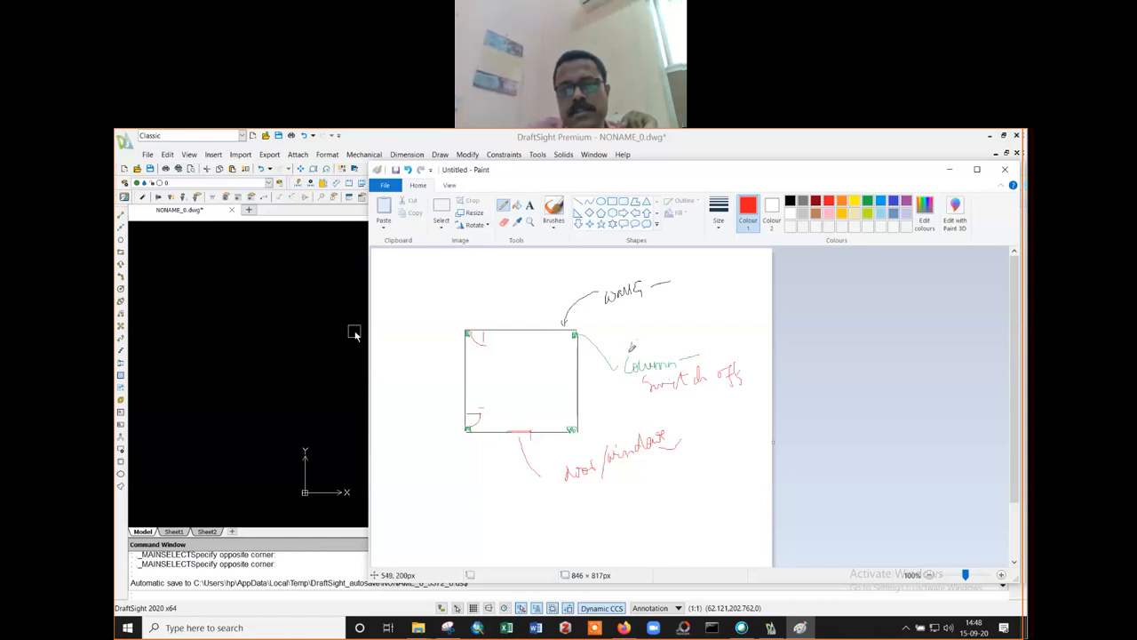
drag(627, 343, 627, 351)
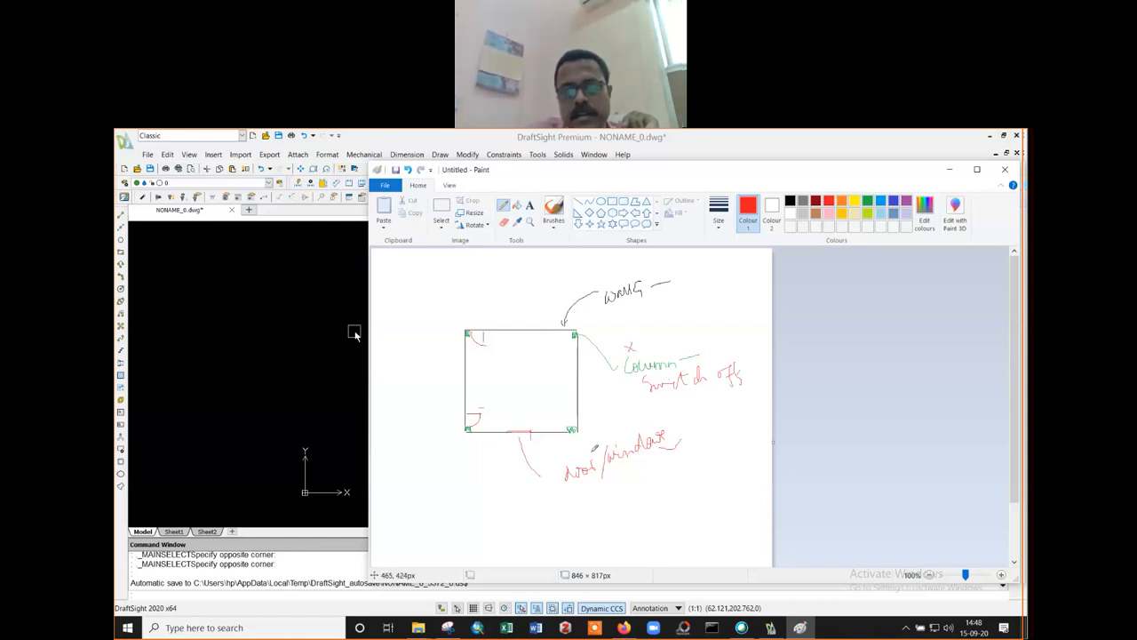
drag(587, 446, 594, 454)
drag(595, 447, 588, 454)
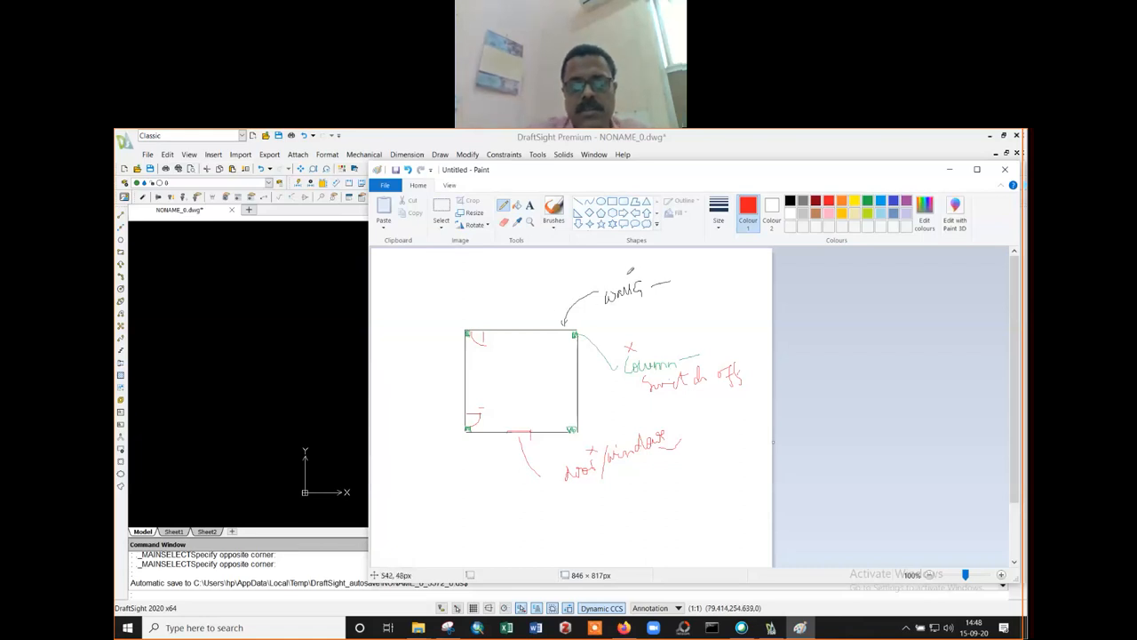
drag(622, 271, 631, 281)
drag(631, 271, 622, 280)
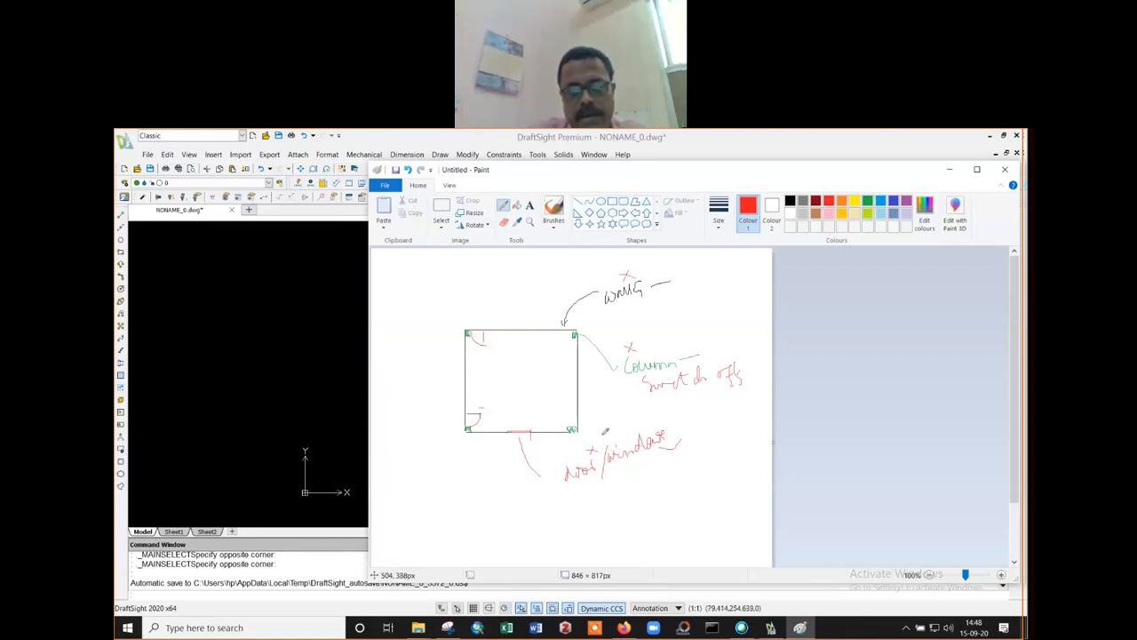
drag(615, 428, 615, 436)
mouse_move(658, 345)
mouse_down()
mouse_move(663, 353)
mouse_move(684, 316)
mouse_up()
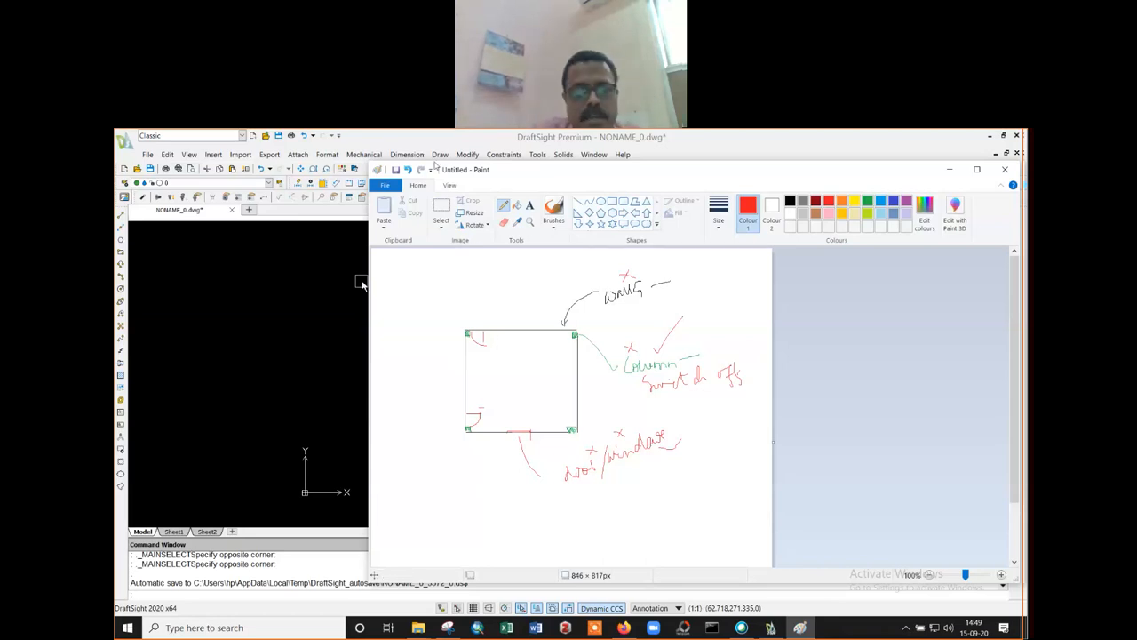
- Switch back to DraftSight and open the Layers Manager, moving its dialog clear of the middle of the drawing area
click(436, 143)
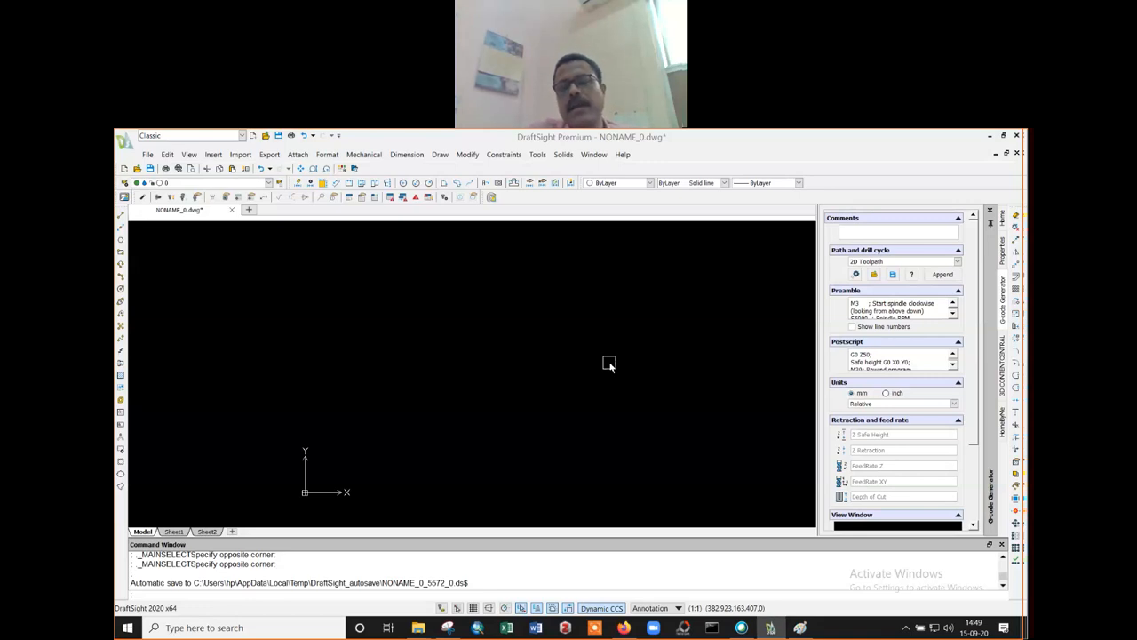
drag(609, 366, 647, 368)
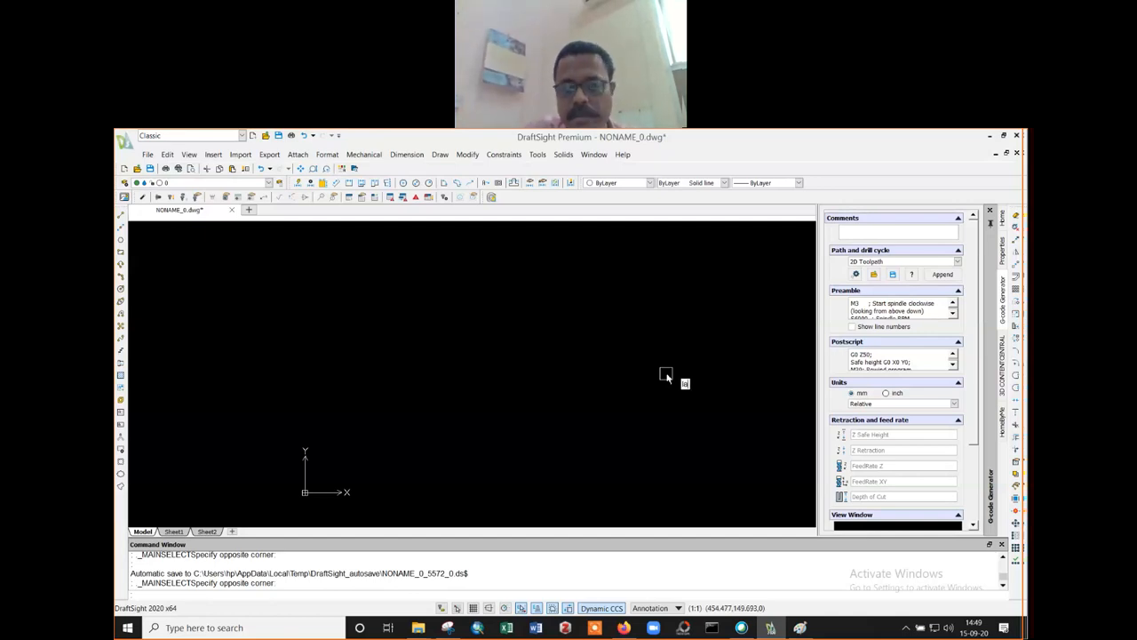
key(Return)
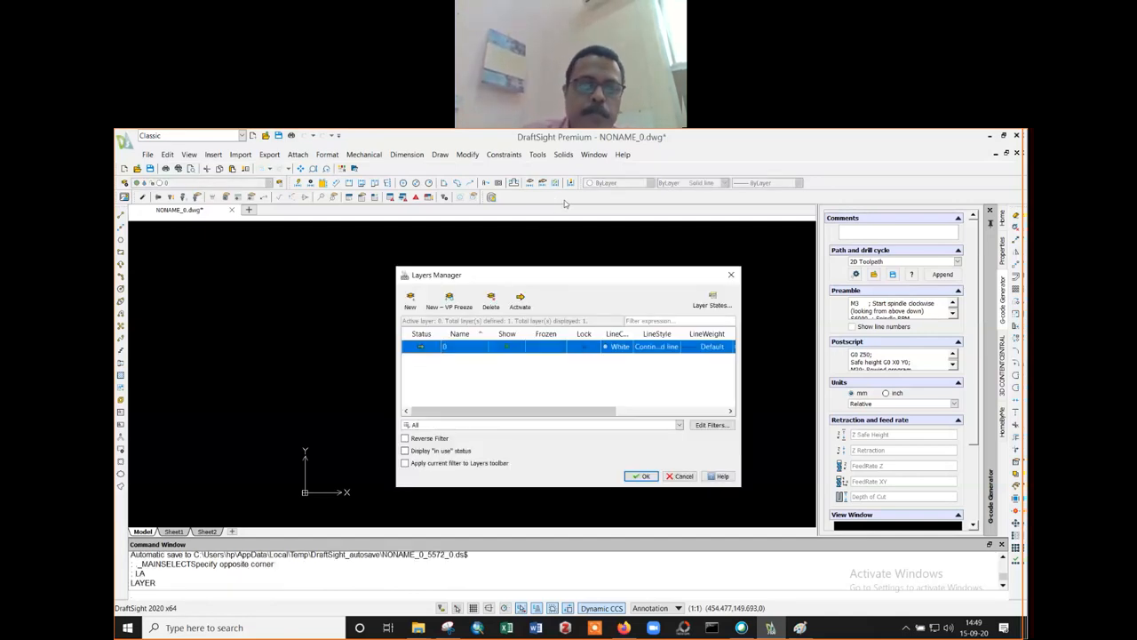
click(302, 277)
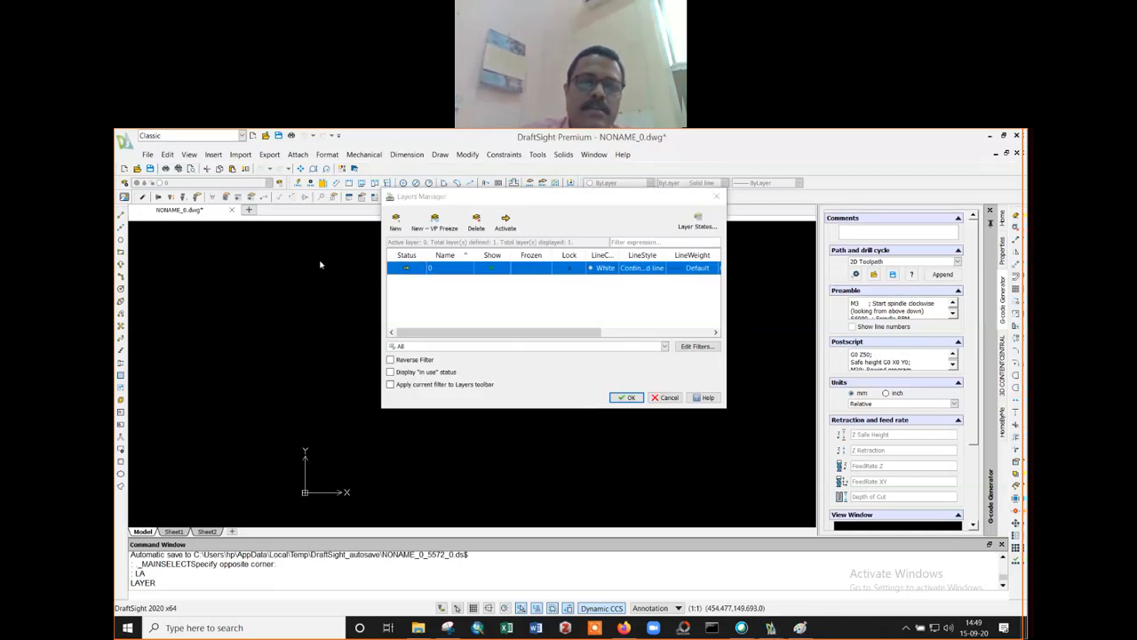
drag(407, 203, 421, 203)
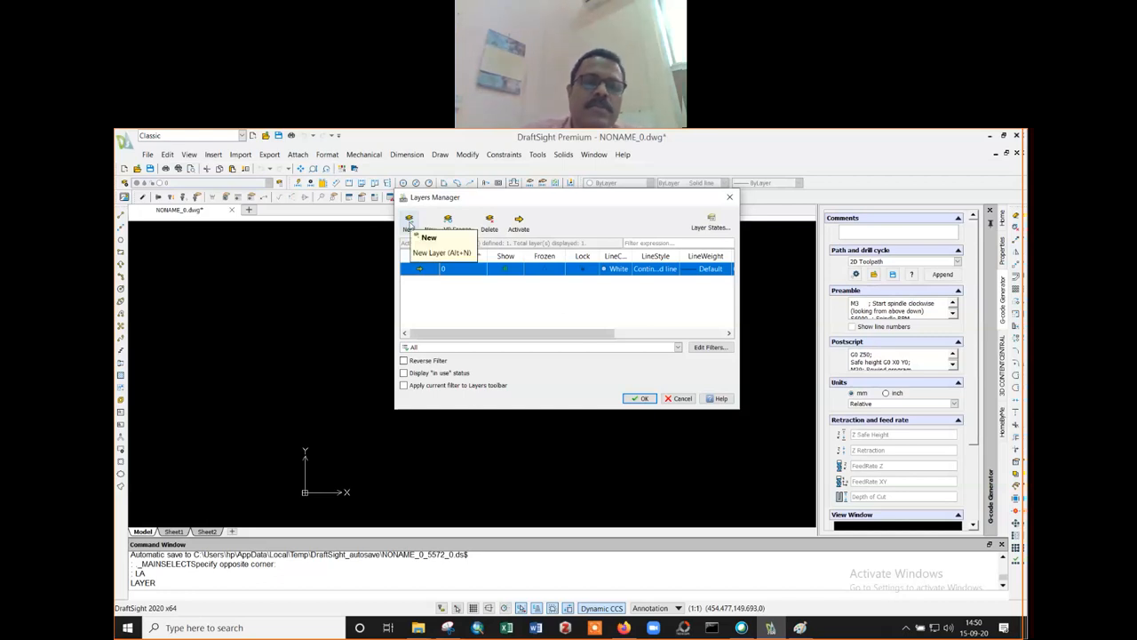
- Create a new layer in the Layers Manager and name it Walls
click(409, 221)
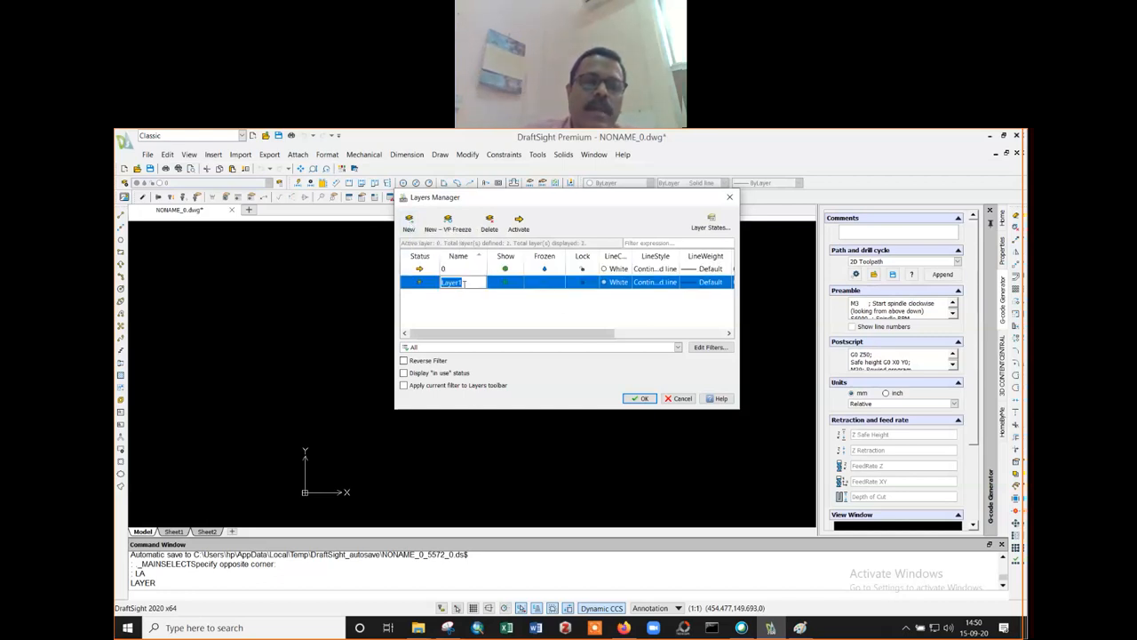
click(471, 283)
double_click(461, 281)
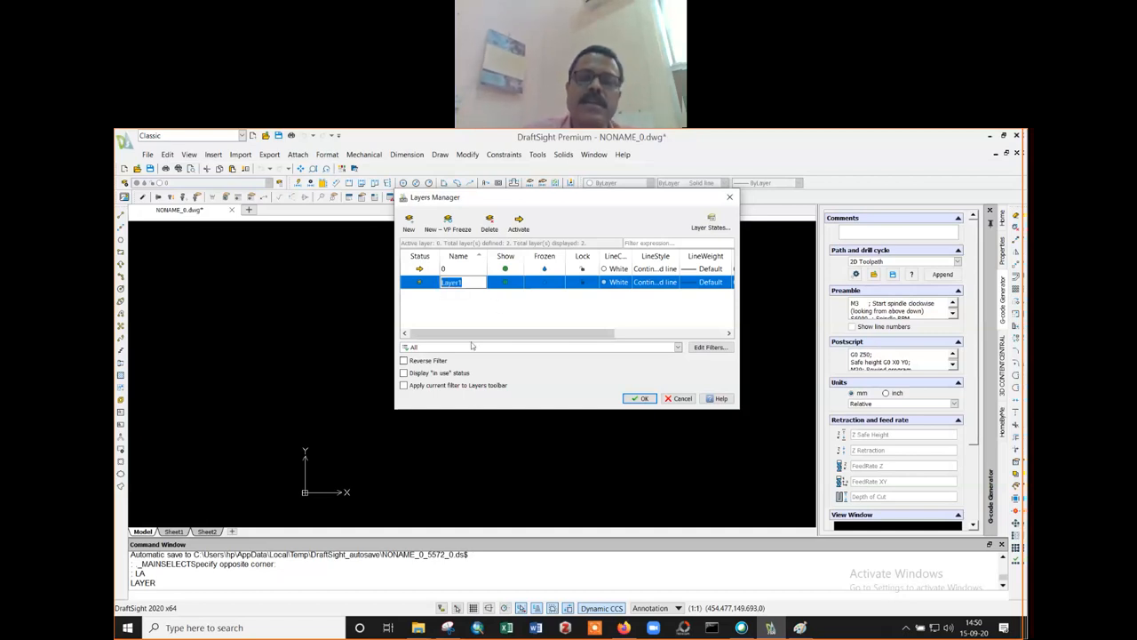
text(Walls)
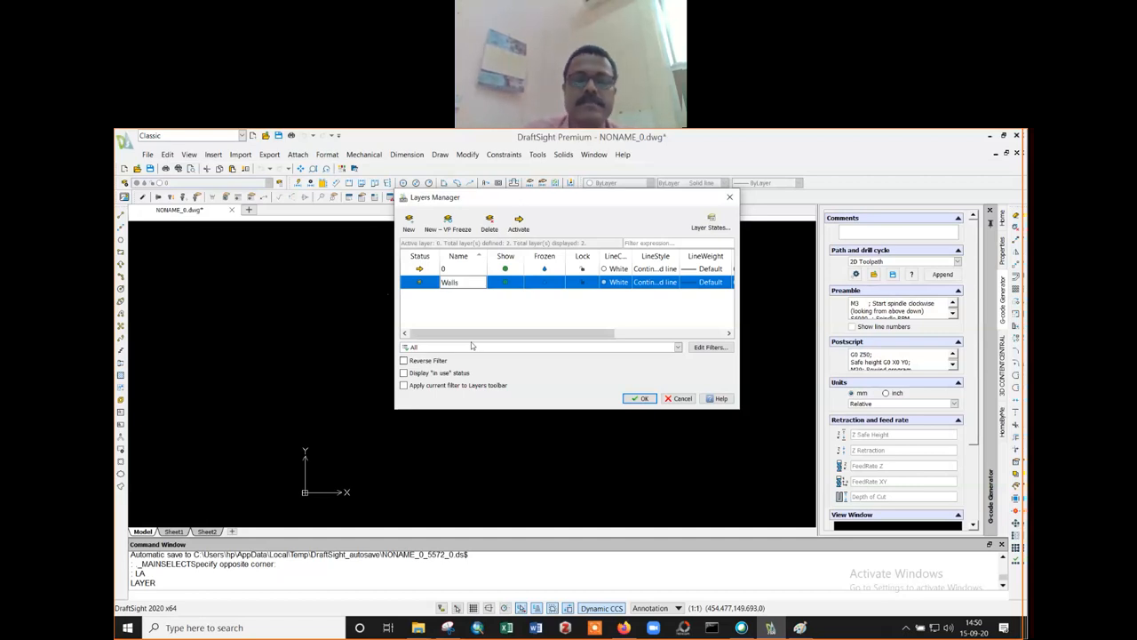
- Commit the layer name and toggle the Walls layer's visibility off and back on to demonstrate the Show setting
click(483, 315)
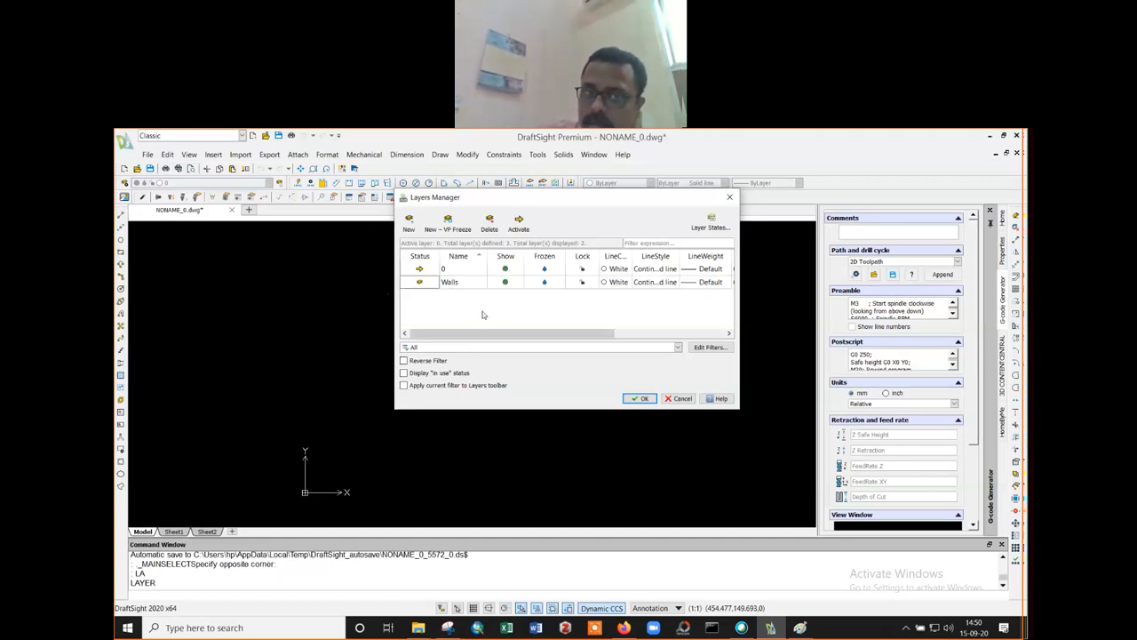
click(507, 285)
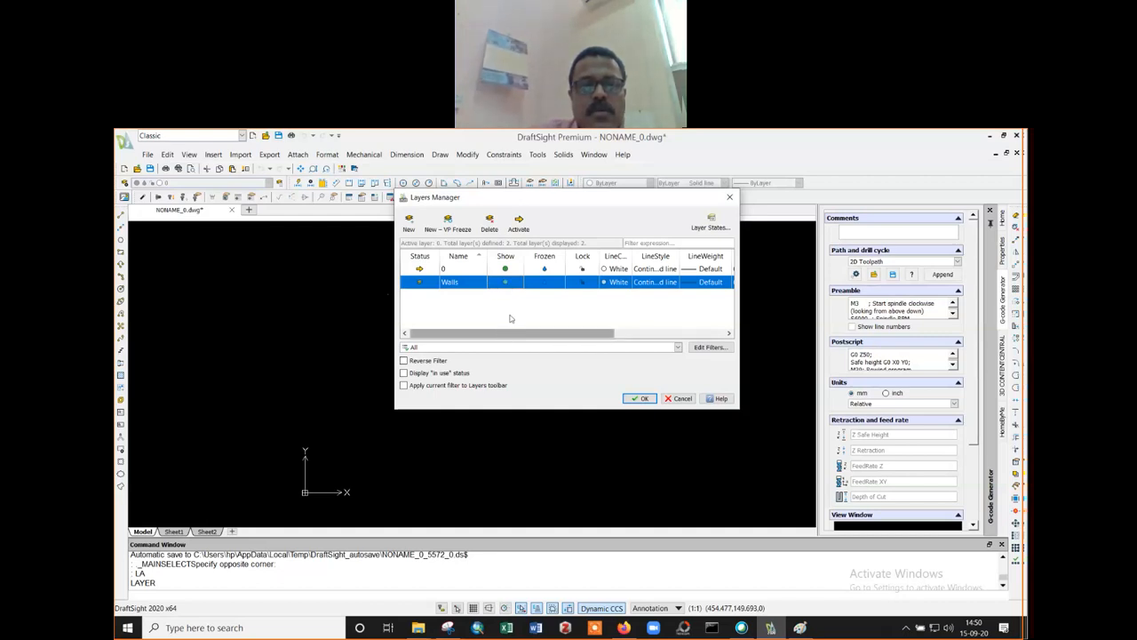
click(509, 311)
click(505, 284)
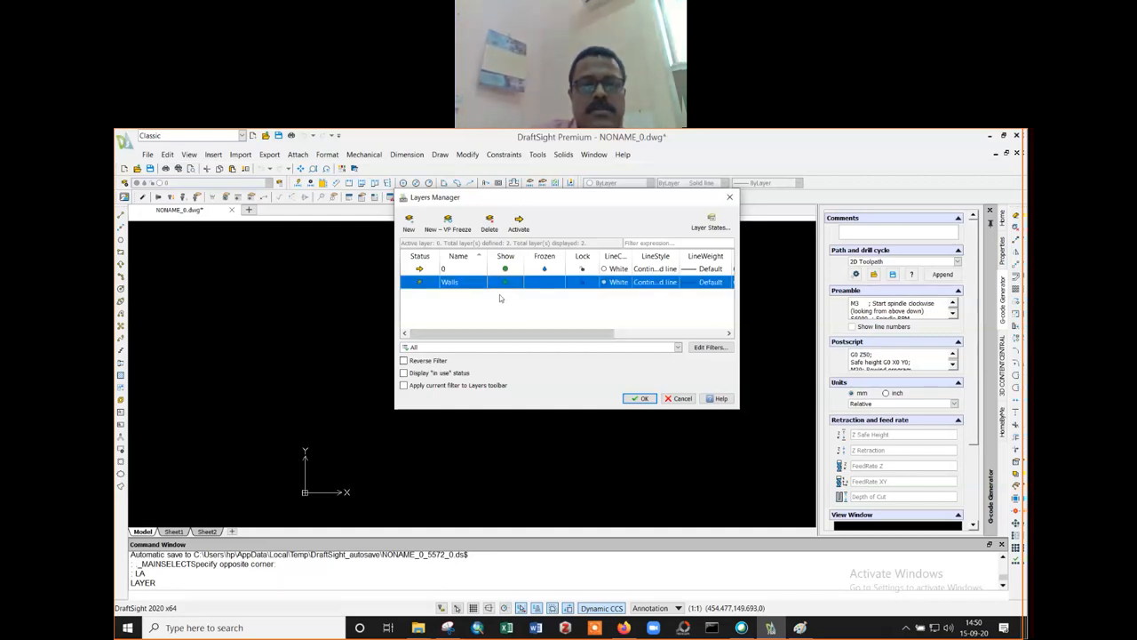
click(513, 312)
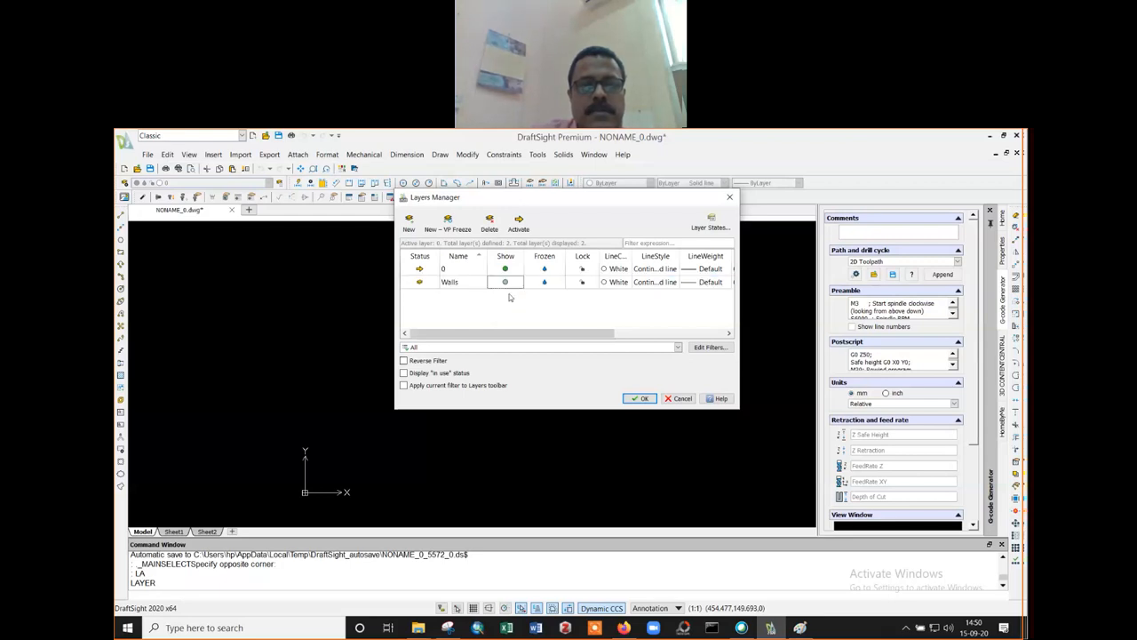
click(506, 286)
click(509, 314)
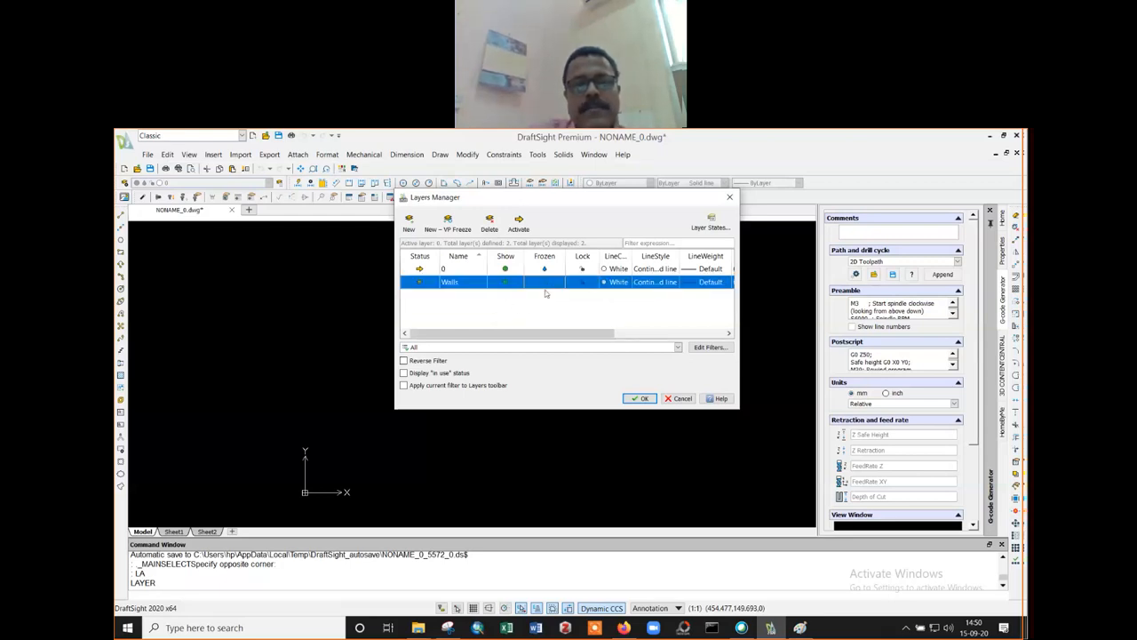
- Freeze the Walls layer and thaw it again
click(547, 283)
click(547, 311)
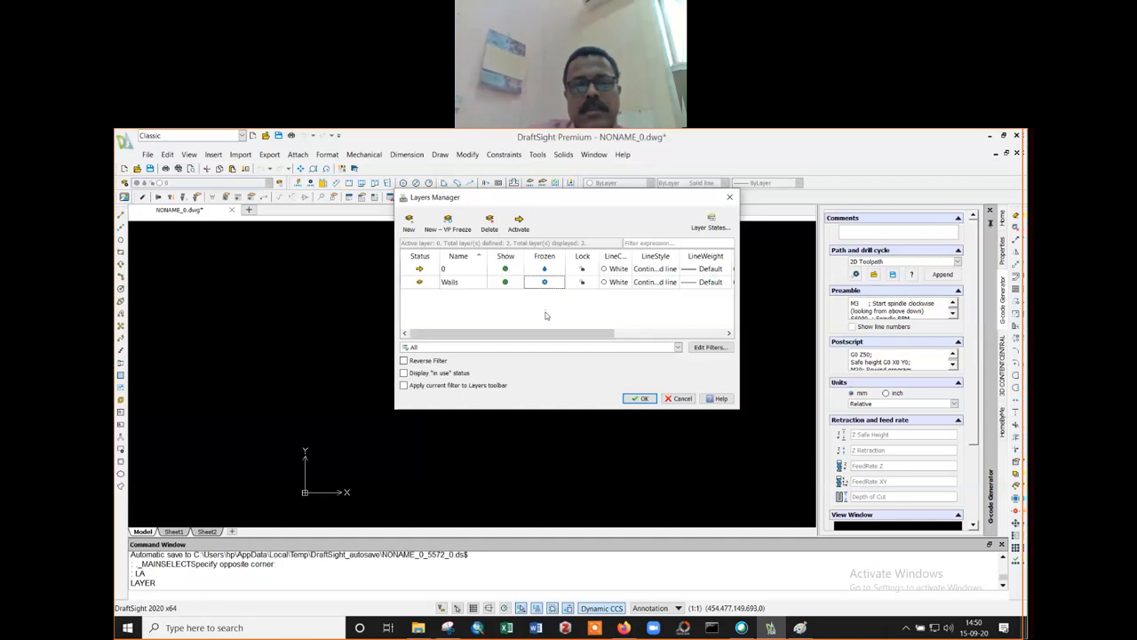
click(548, 282)
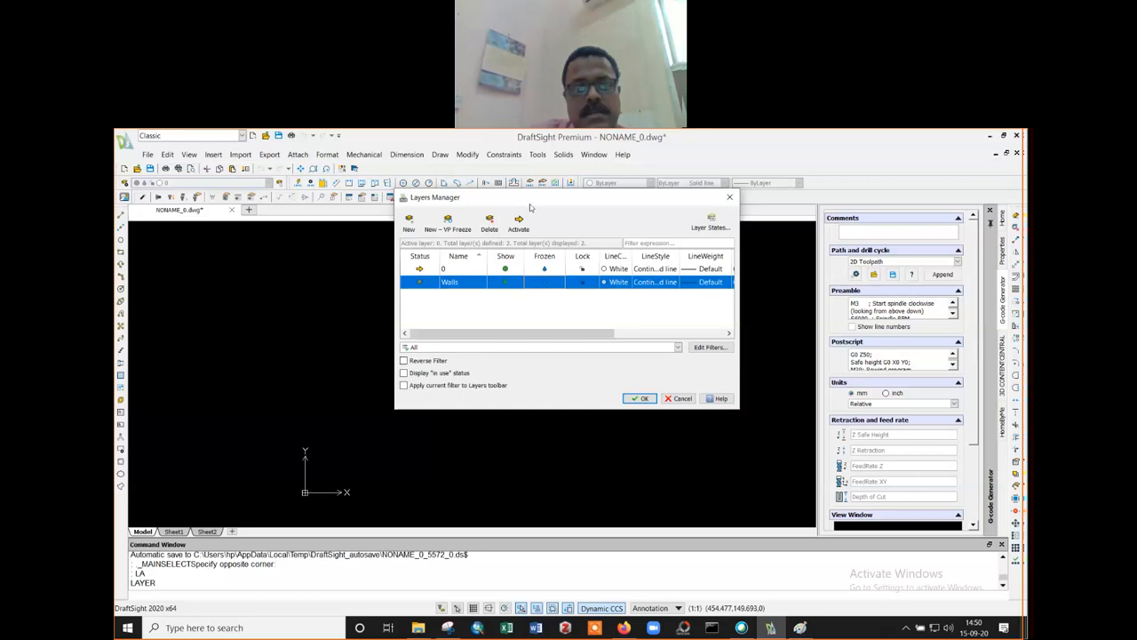
- Shift the Layers Manager dialog, widen its LineColor column, and set the Walls layer's line color to Yellow
drag(530, 207, 474, 207)
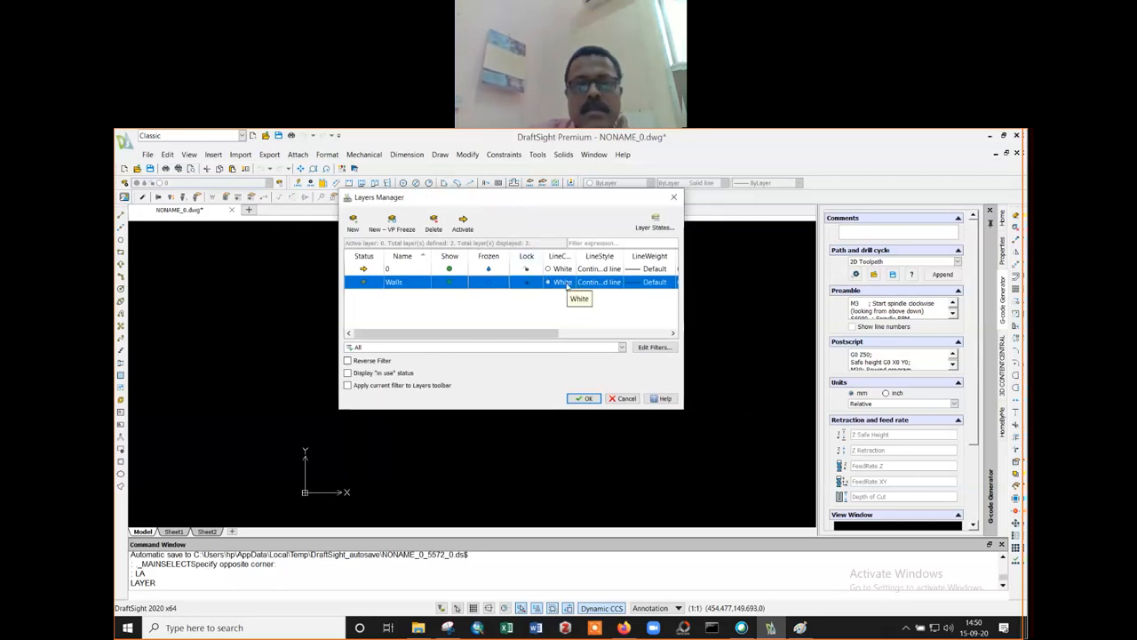
click(565, 283)
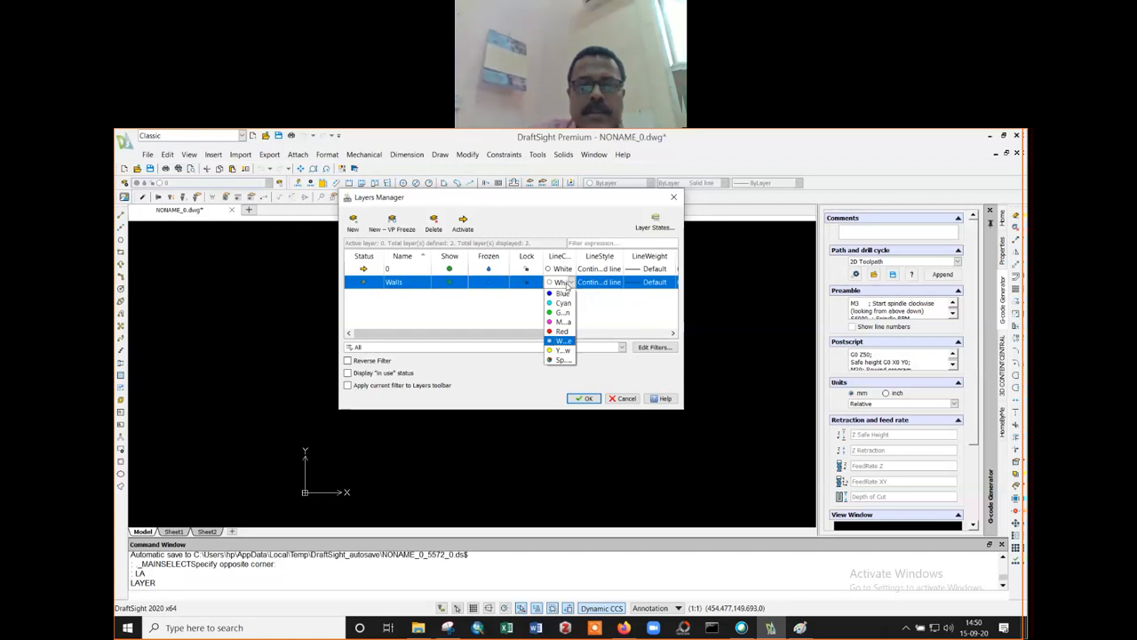
click(567, 284)
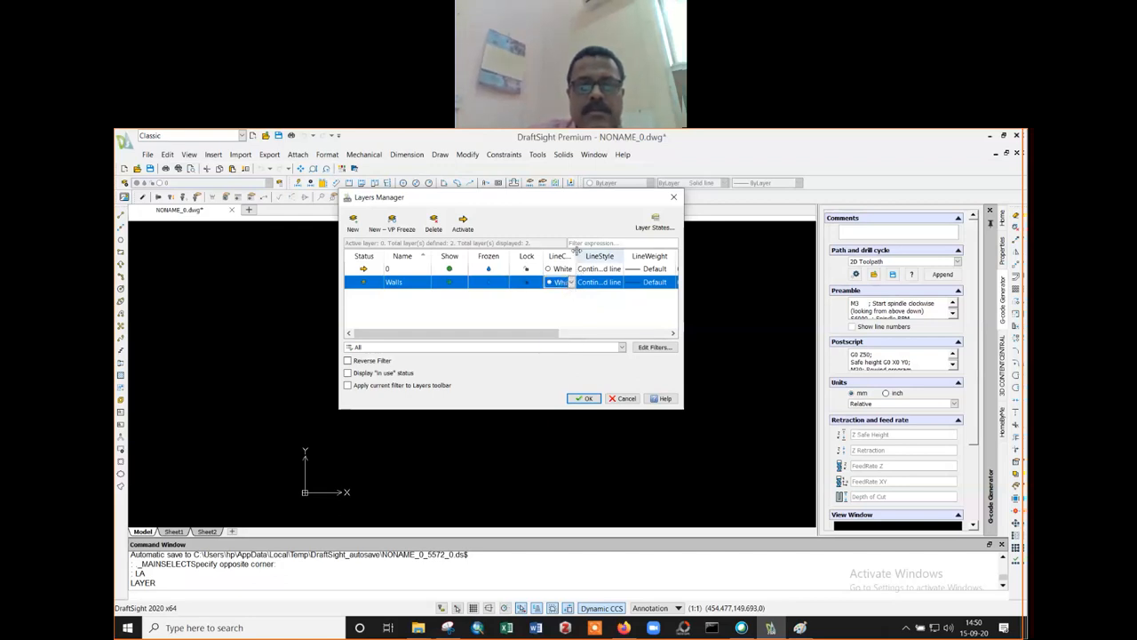
drag(576, 256, 603, 256)
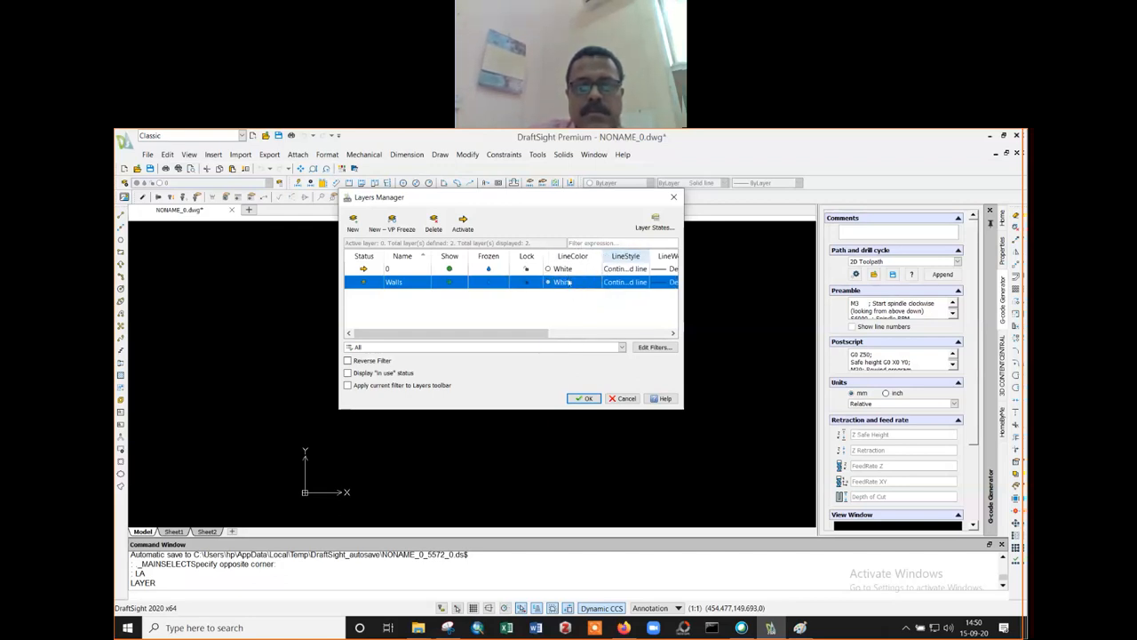
click(568, 283)
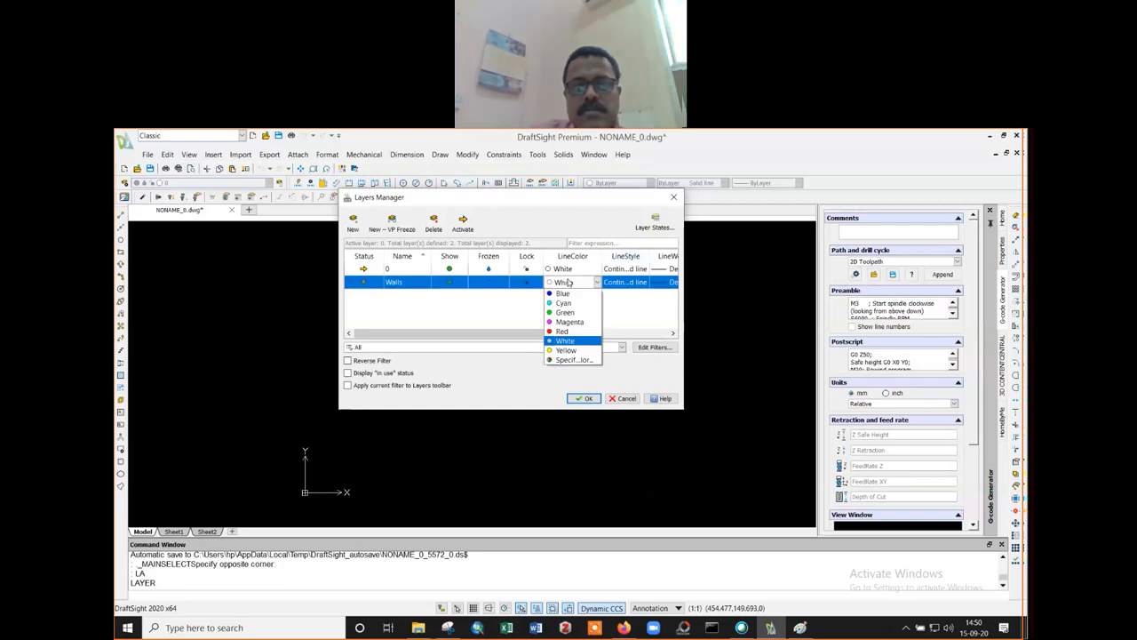
click(566, 350)
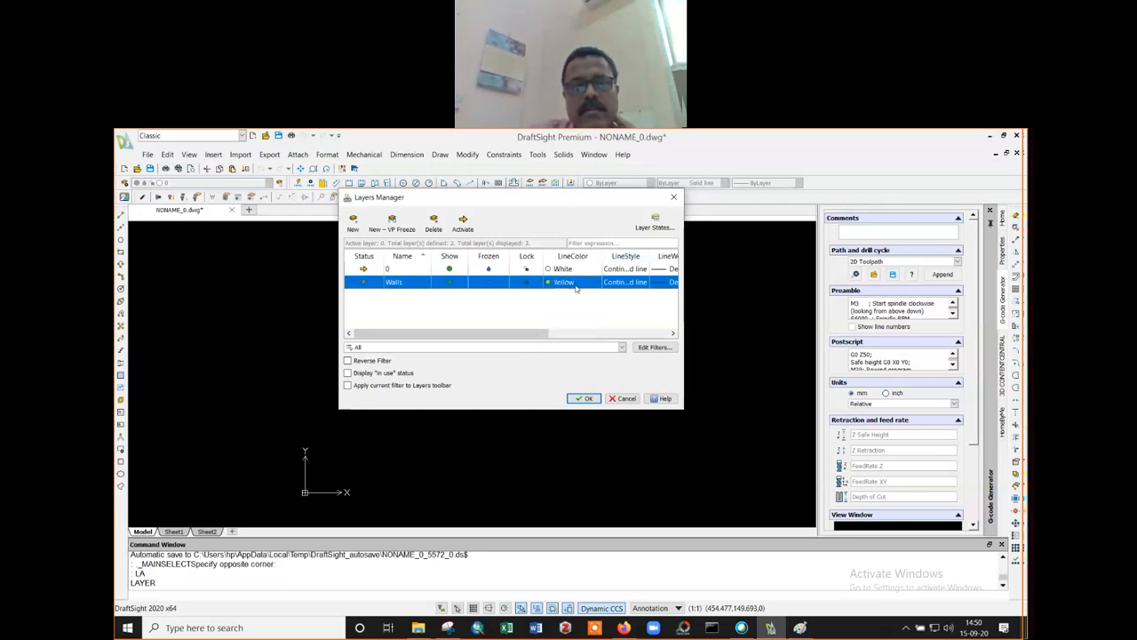
- Enlarge the Layers Manager dialog and widen the LineStyle column to fit the full line style descriptions
click(614, 283)
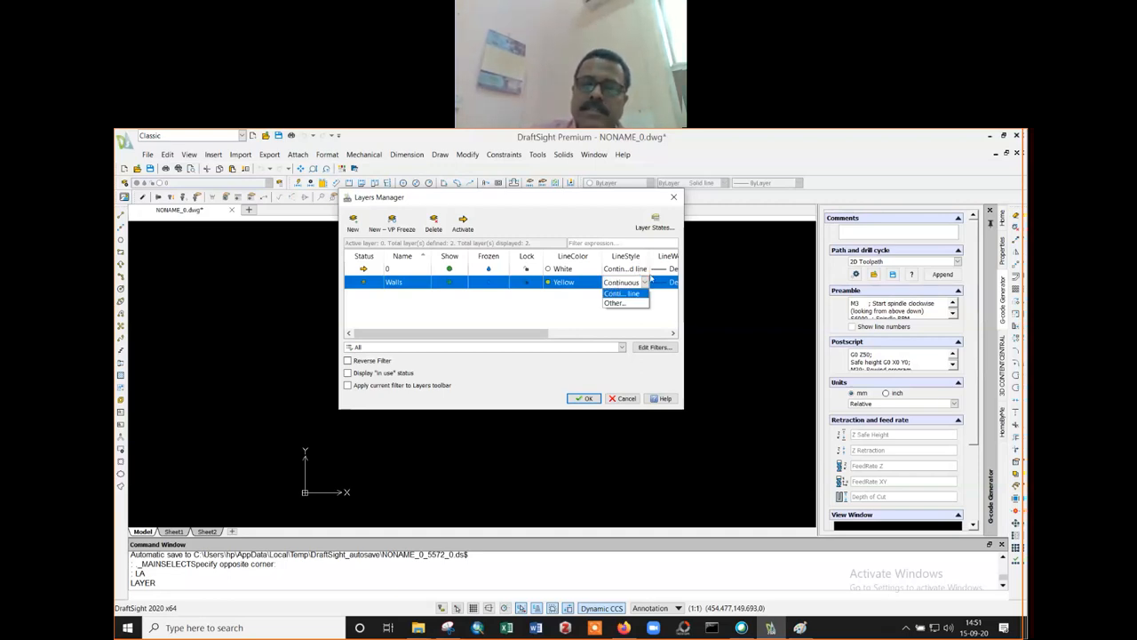
click(587, 322)
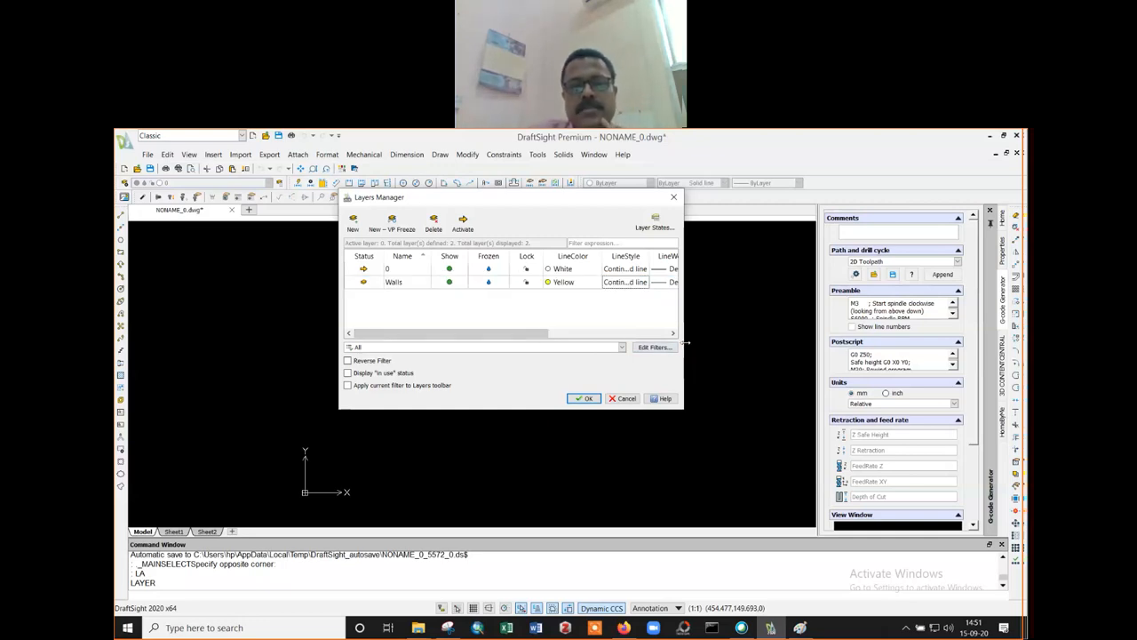
drag(891, 345, 888, 346)
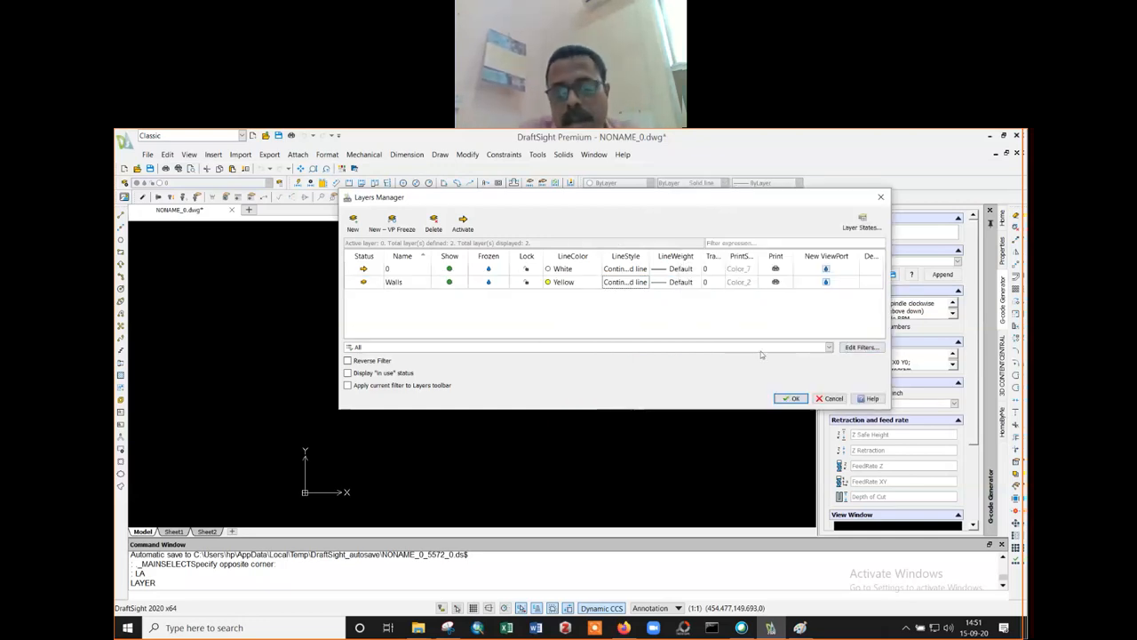
drag(652, 250, 724, 249)
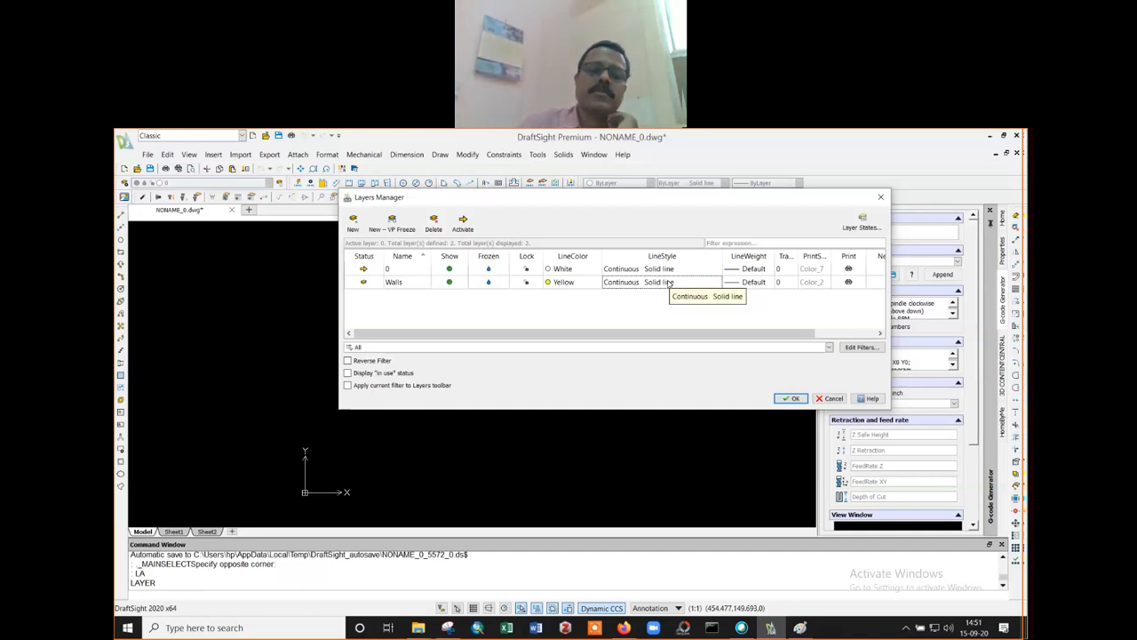
- Examine the line styles available for loading from mm.lin for the Walls layer, and dismiss both line style dialogs without loading any
click(671, 282)
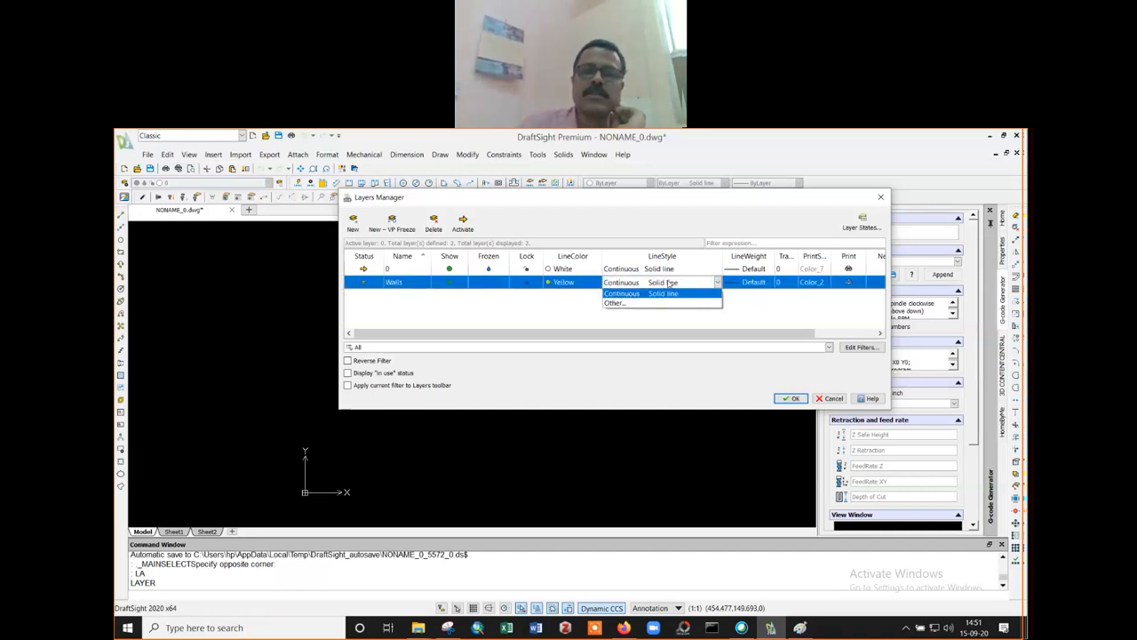
click(614, 303)
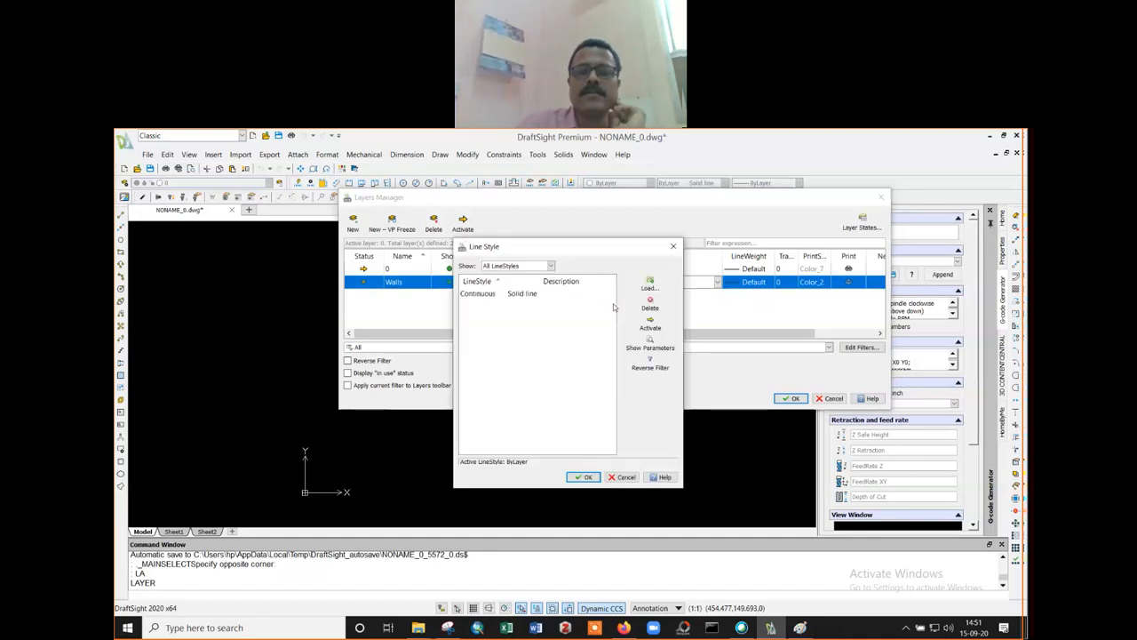
click(650, 285)
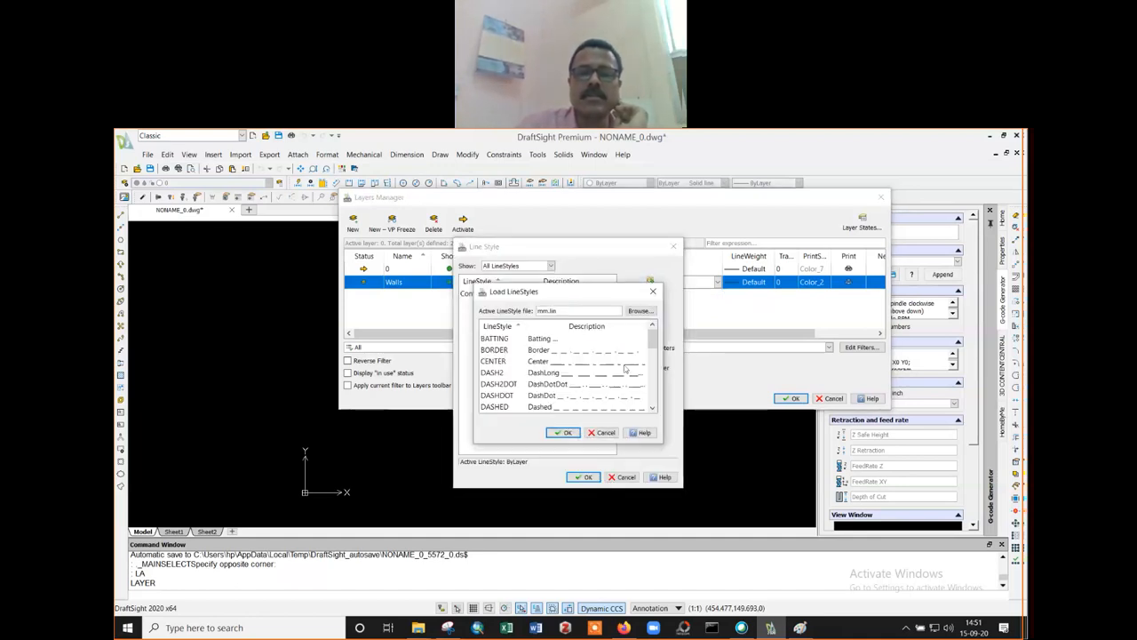
mouse_move(653, 341)
mouse_down()
mouse_move(654, 414)
mouse_move(653, 342)
mouse_up()
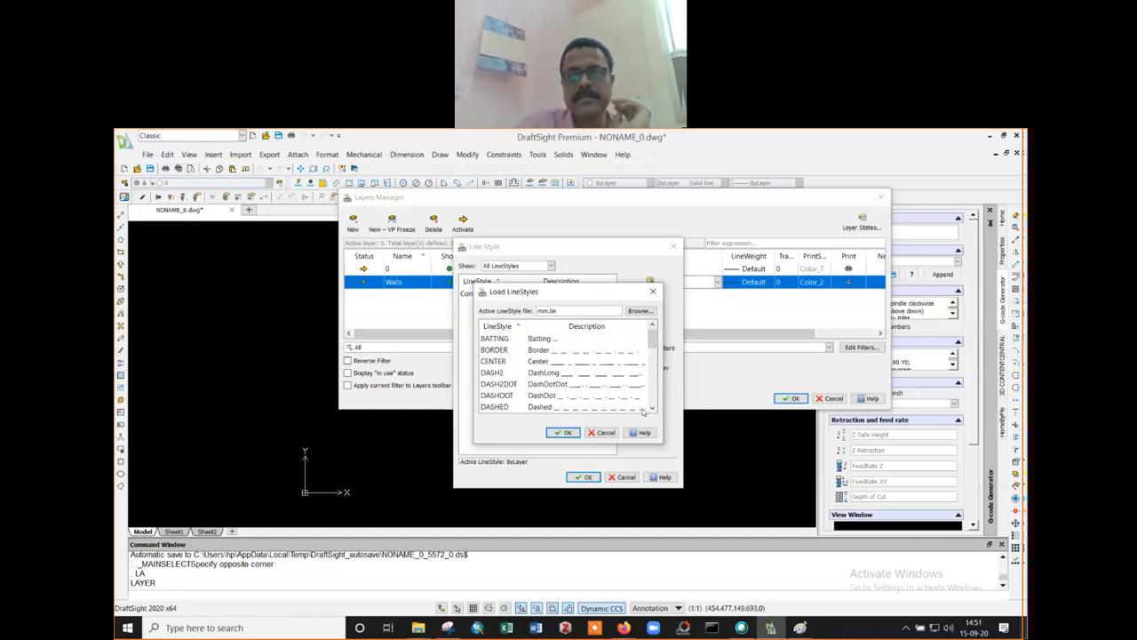
click(602, 432)
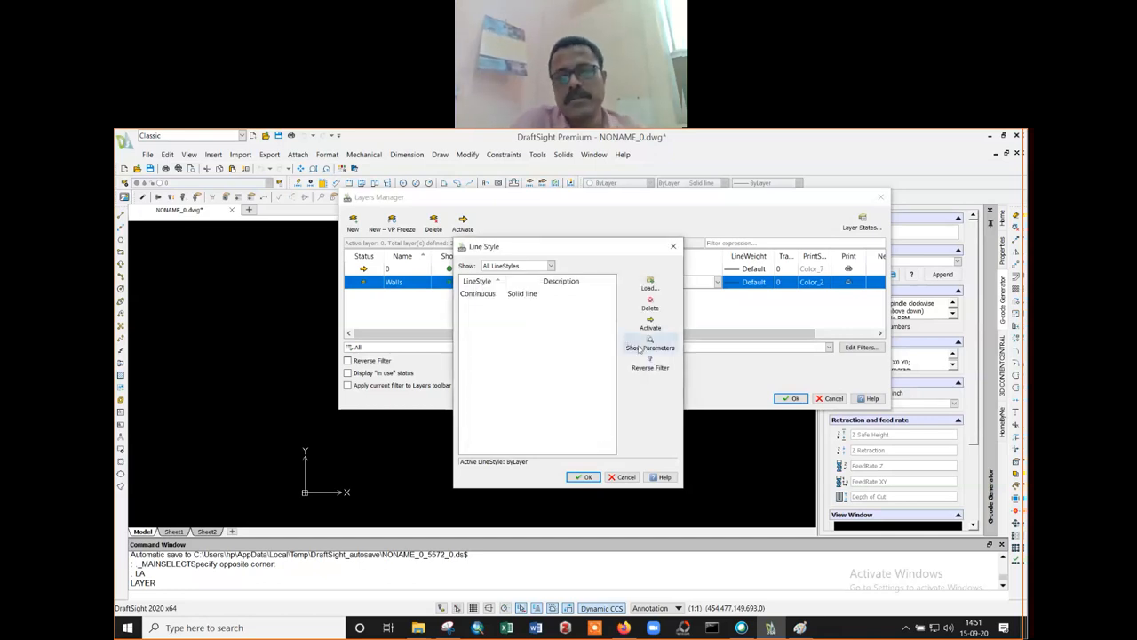
click(626, 478)
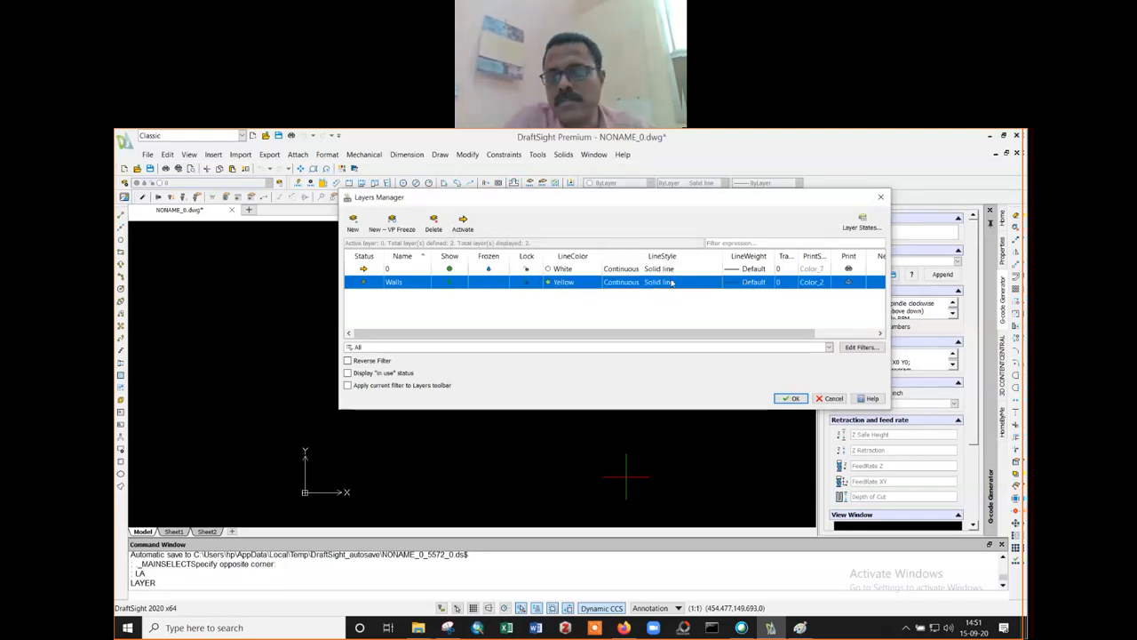
- Examine the range of line weights offered for the Walls layer without choosing one
scroll(684, 280, right, 3)
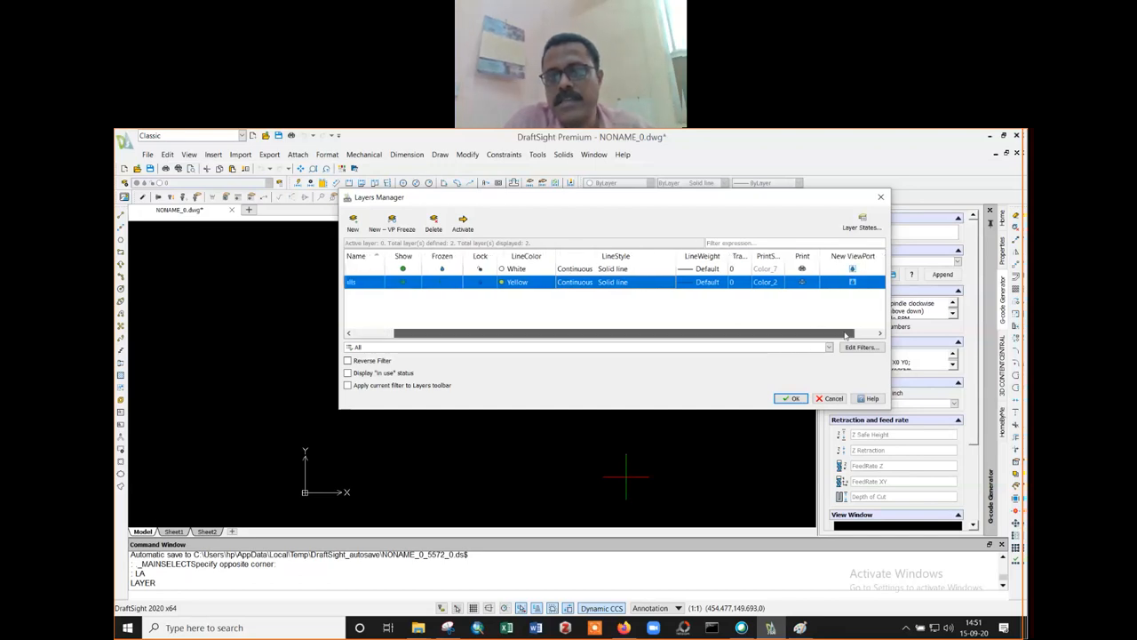
click(708, 284)
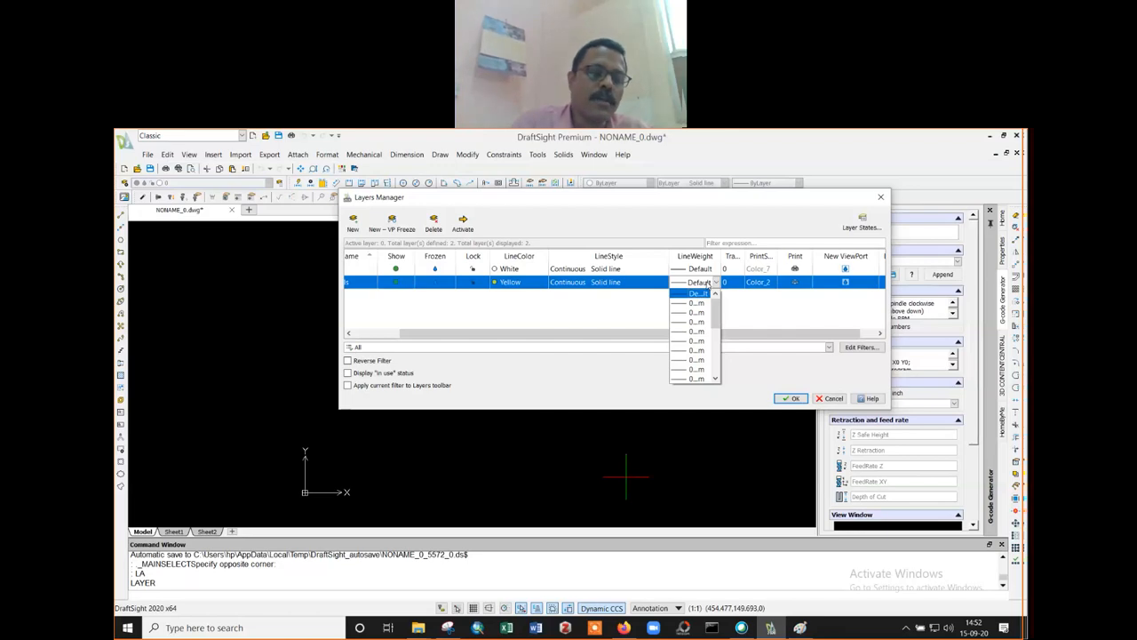
click(629, 307)
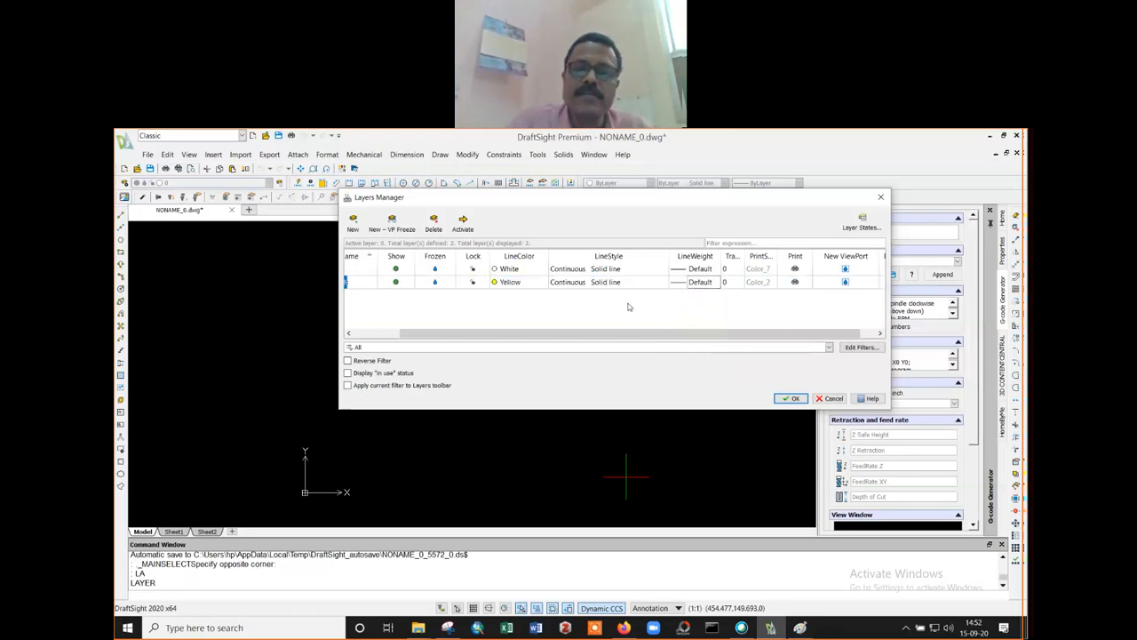
click(690, 282)
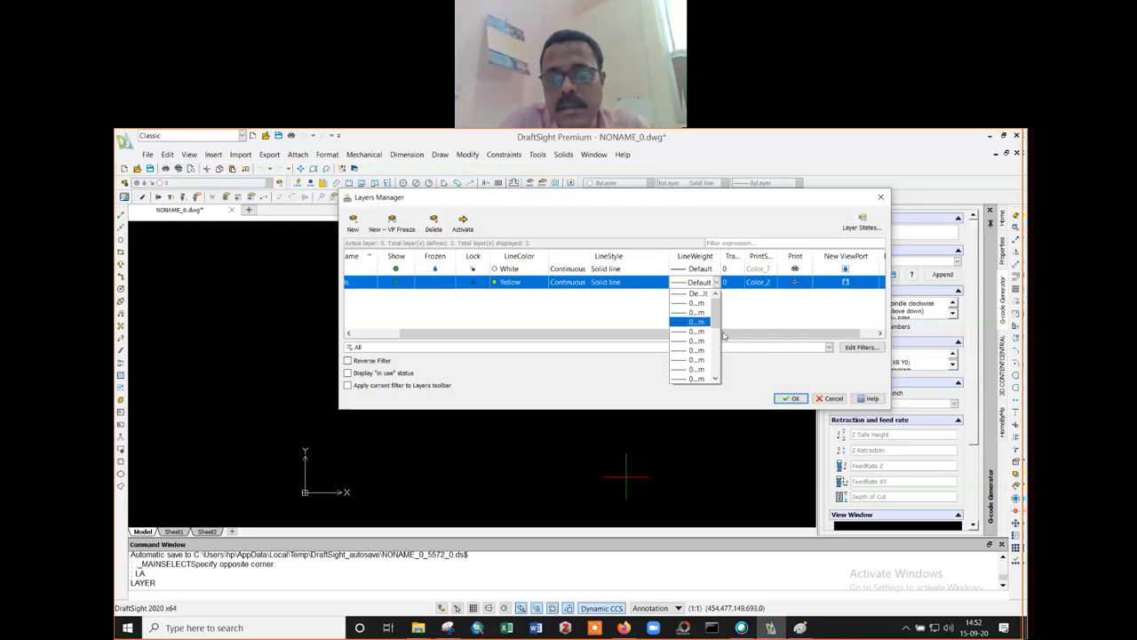
drag(716, 314, 716, 357)
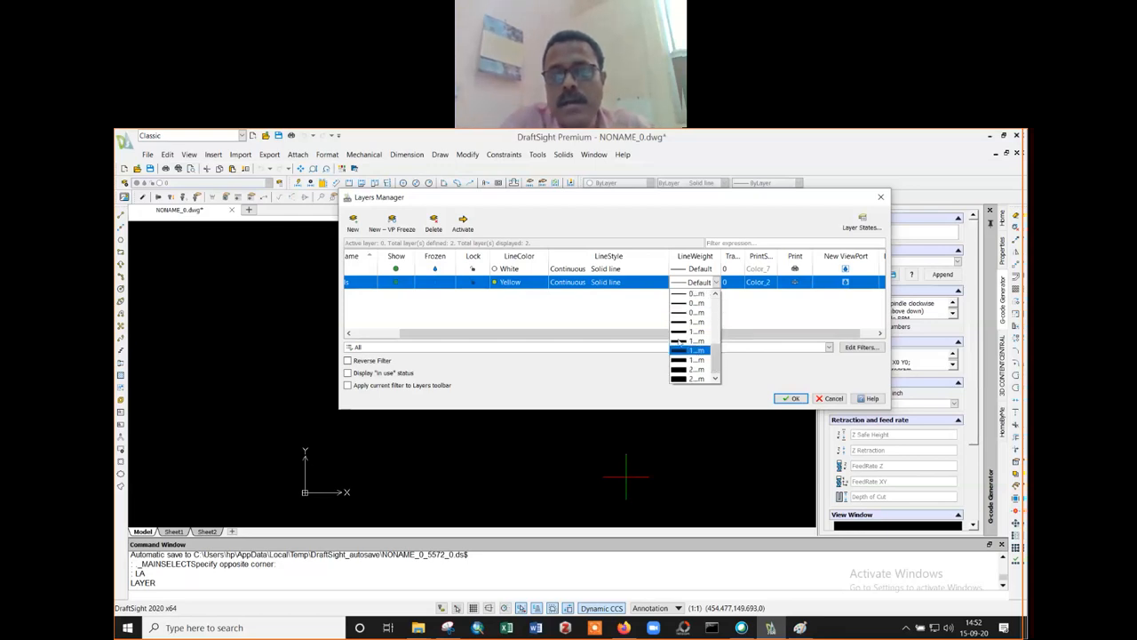
click(616, 337)
drag(618, 337, 496, 332)
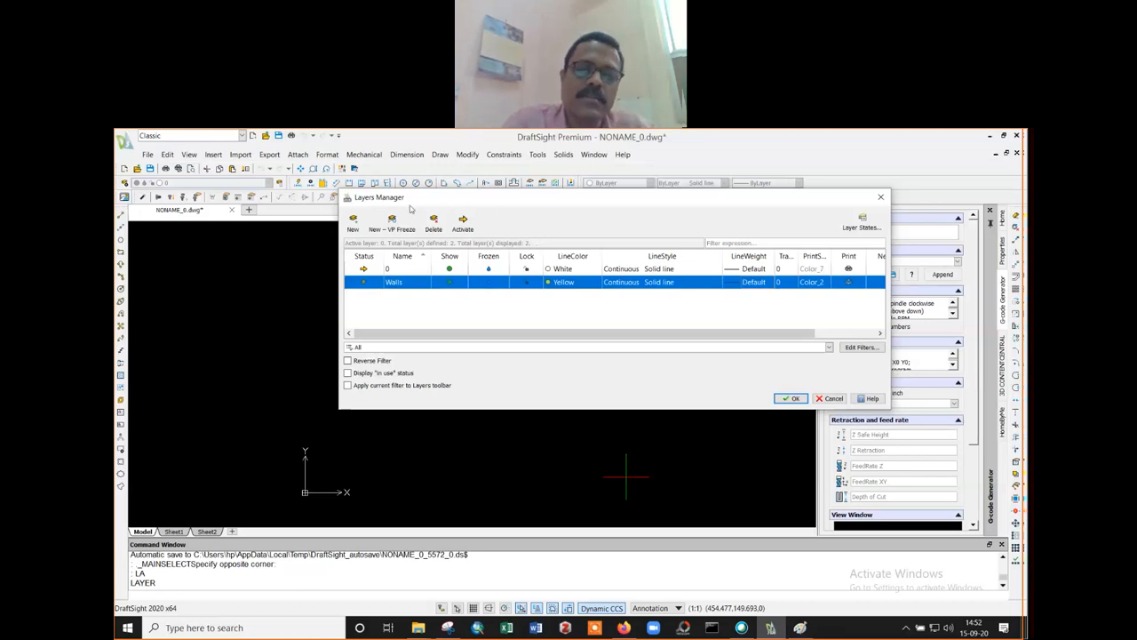
- Reposition the Layers Manager dialog and compare the thin and thick line weights for the Walls layer, leaving it at Default
drag(410, 197, 294, 198)
drag(605, 338, 714, 343)
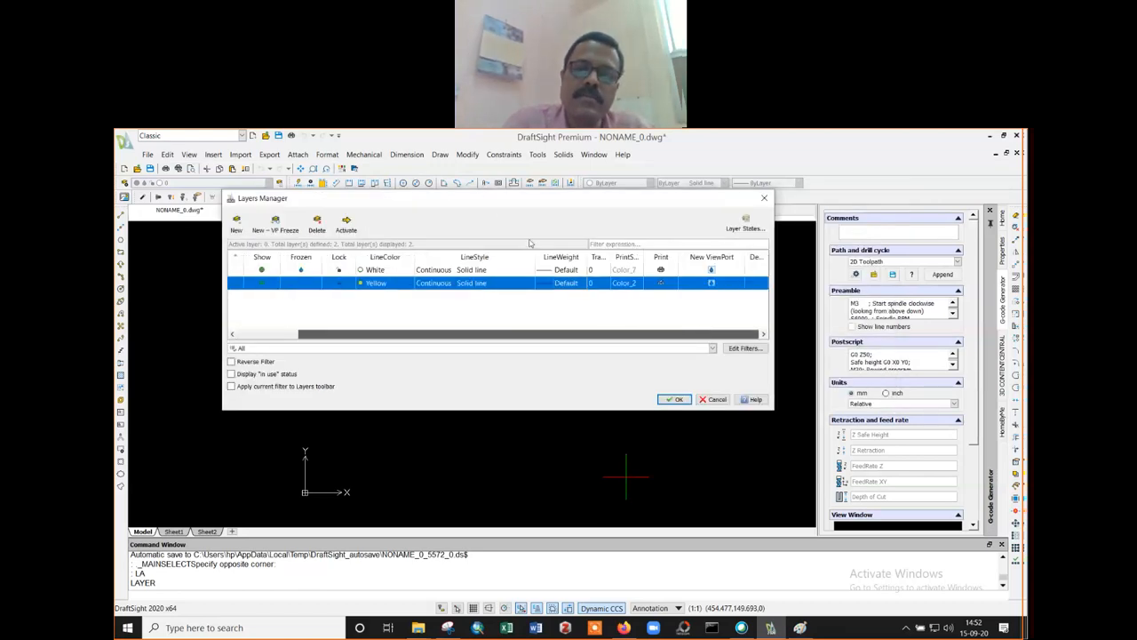
click(569, 284)
click(573, 282)
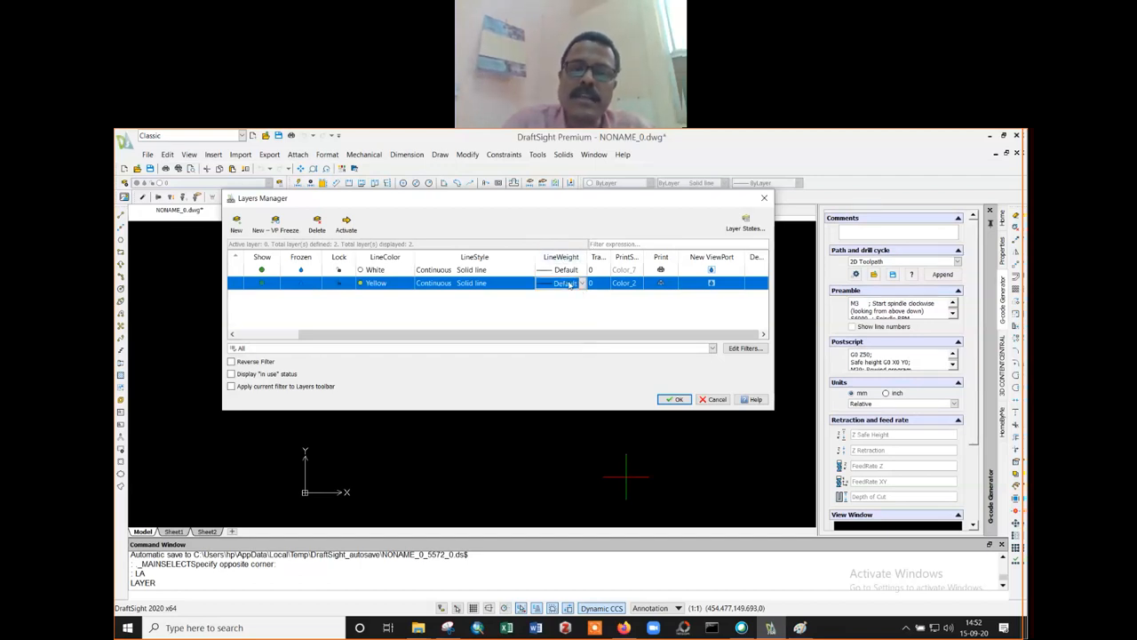
click(570, 282)
click(568, 282)
click(569, 282)
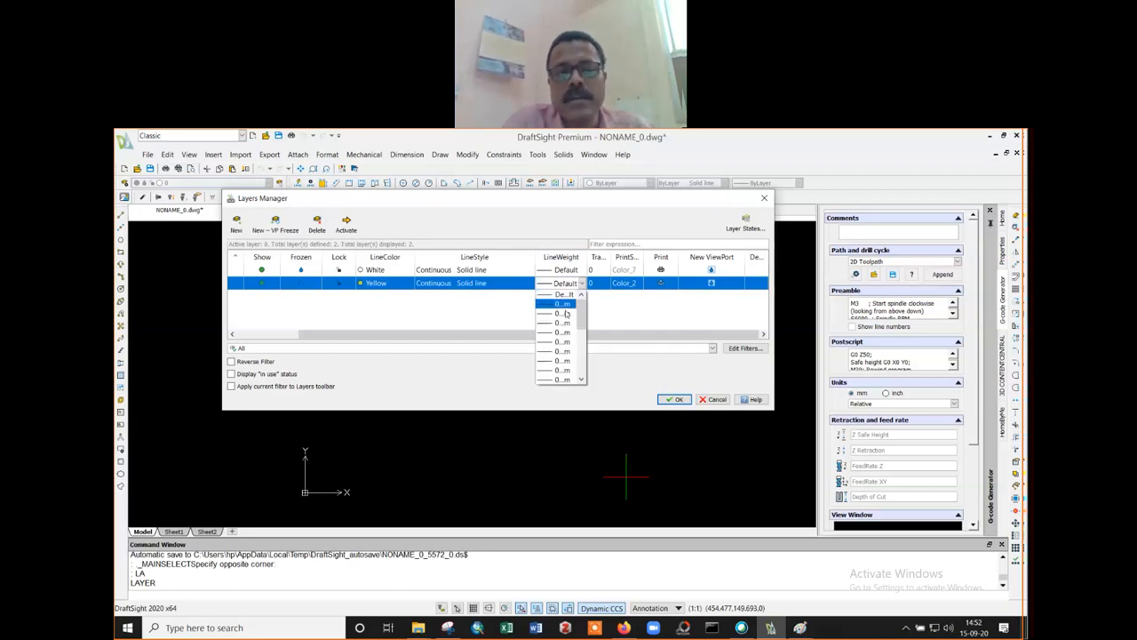
scroll(565, 320, down, 5)
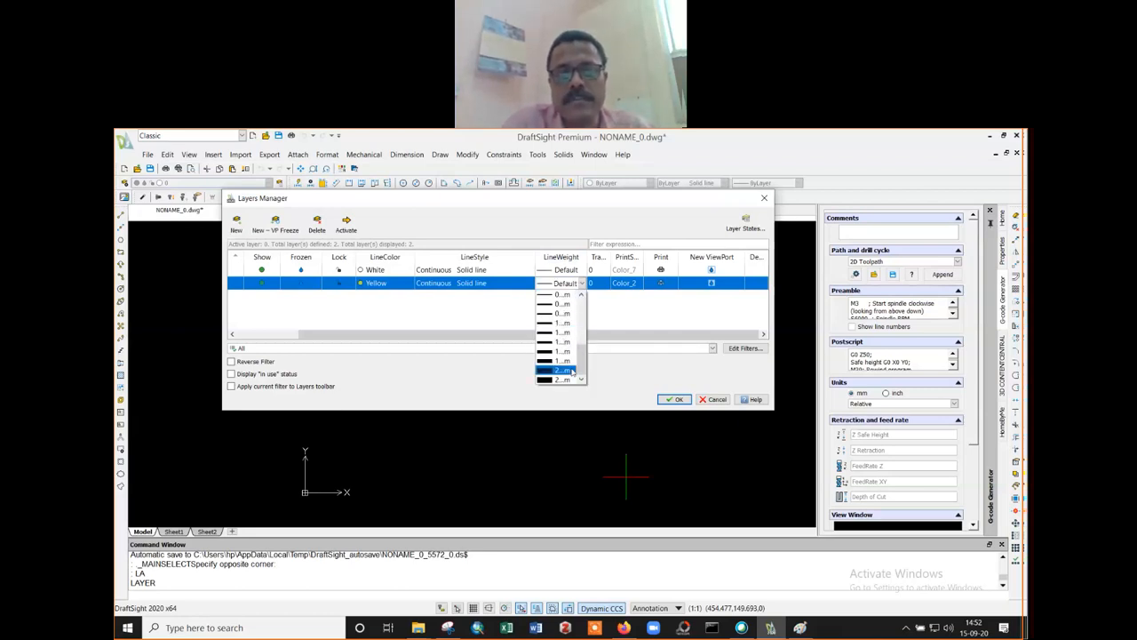
scroll(541, 323, up, 3)
scroll(542, 322, down, 3)
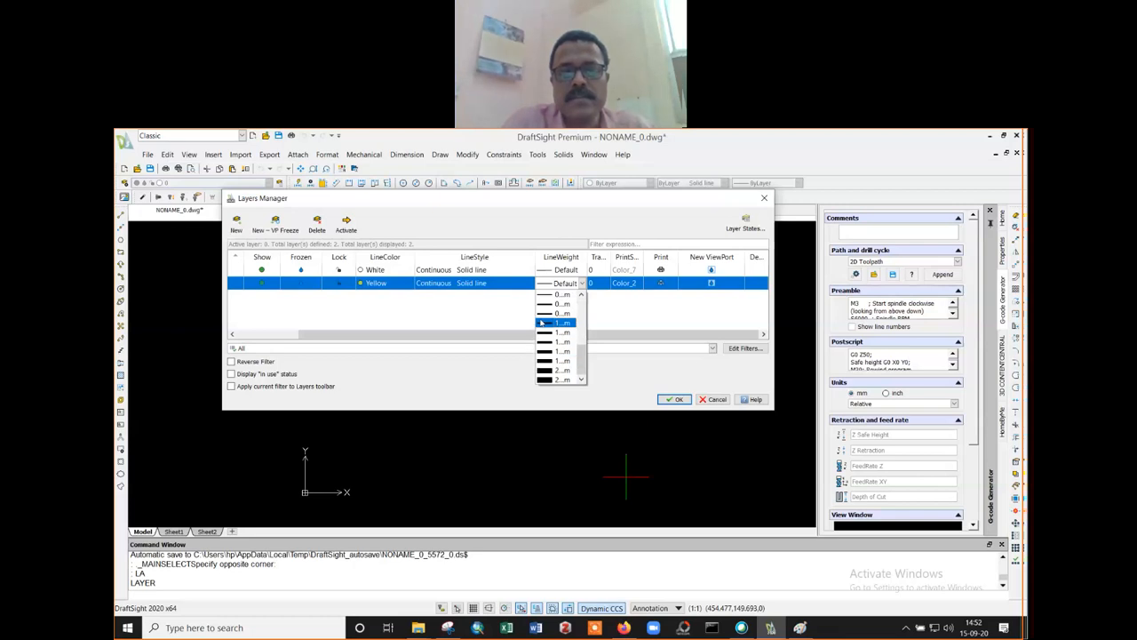
scroll(541, 323, up, 5)
click(624, 315)
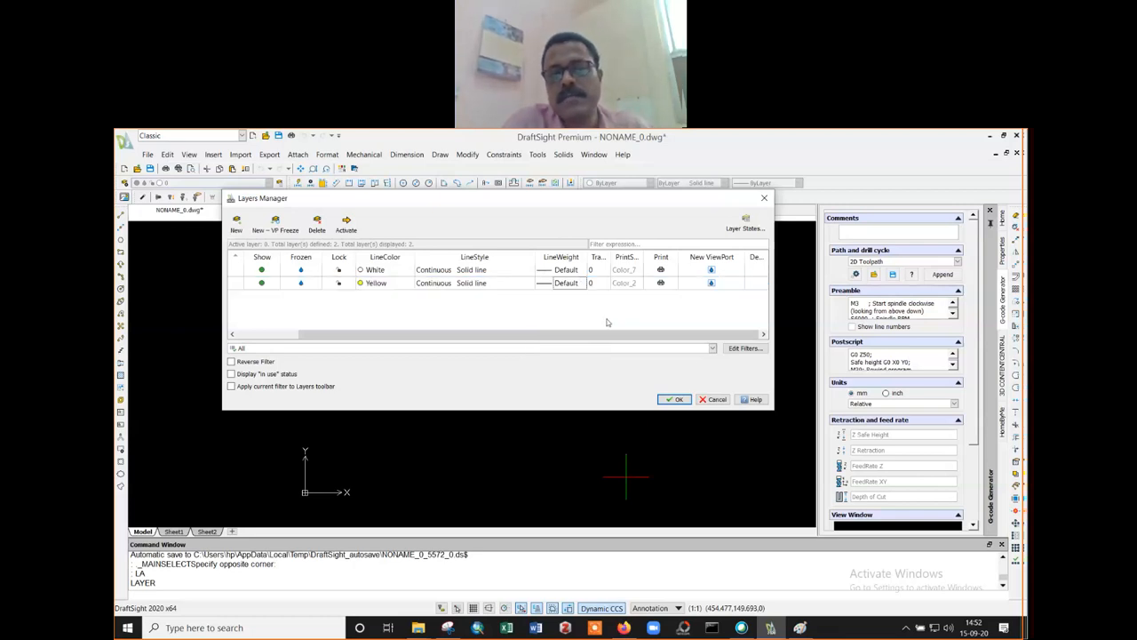
- Widen the Transparency column, reposition the Layers Manager dialog, and accept the layer settings with the Walls layer selected
drag(613, 256, 662, 256)
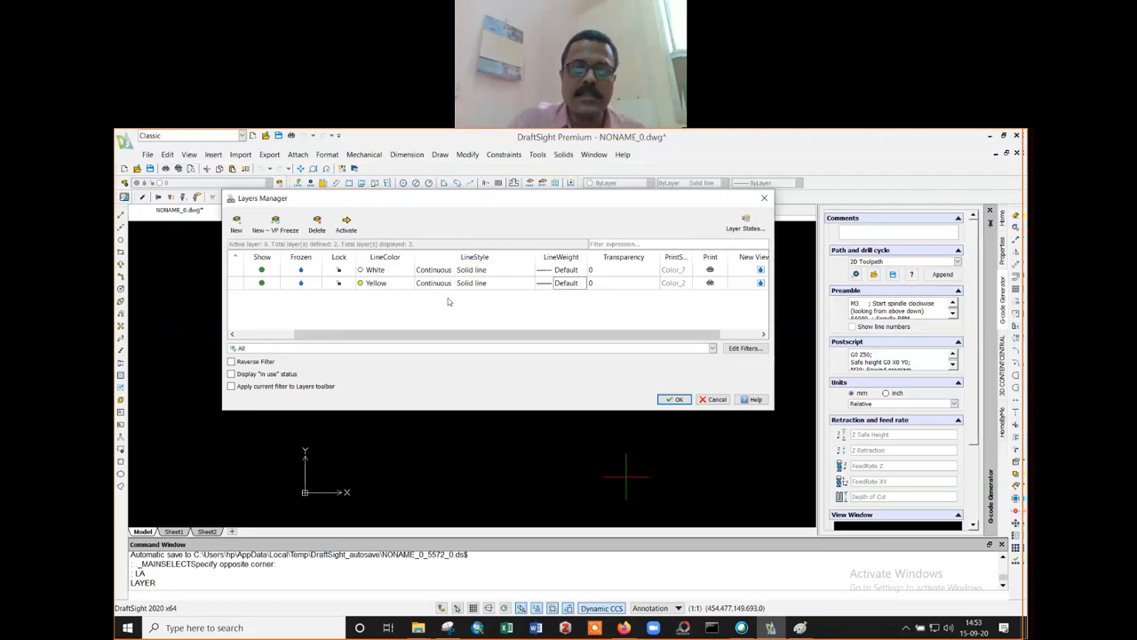
drag(459, 202, 613, 181)
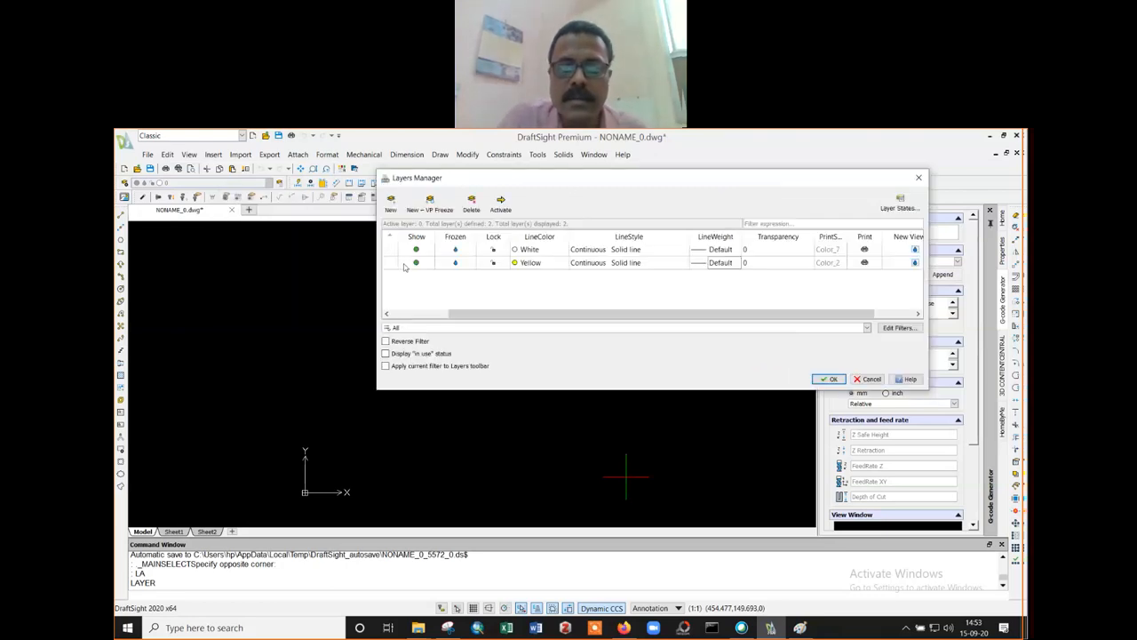
drag(543, 314, 373, 303)
click(428, 263)
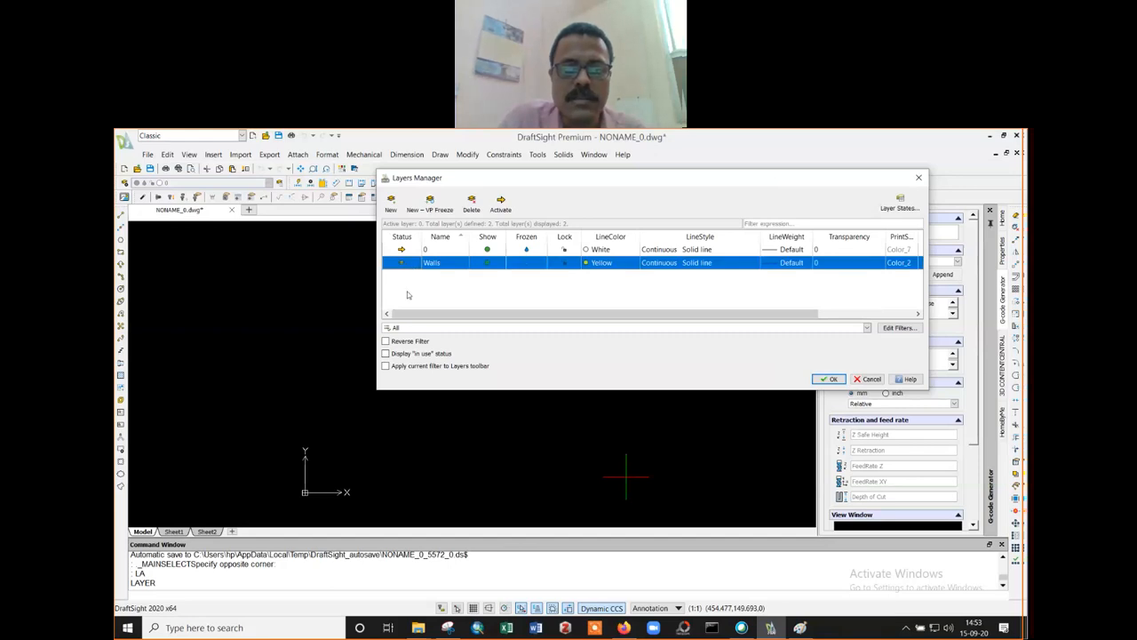
click(828, 379)
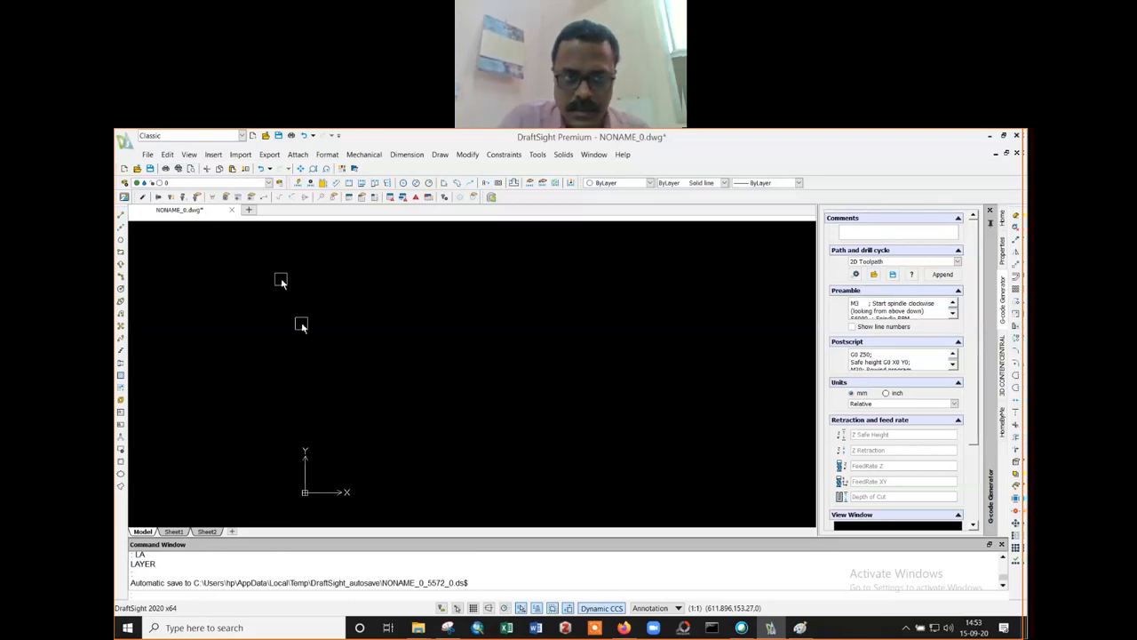
- Make Walls the active drawing layer
click(301, 326)
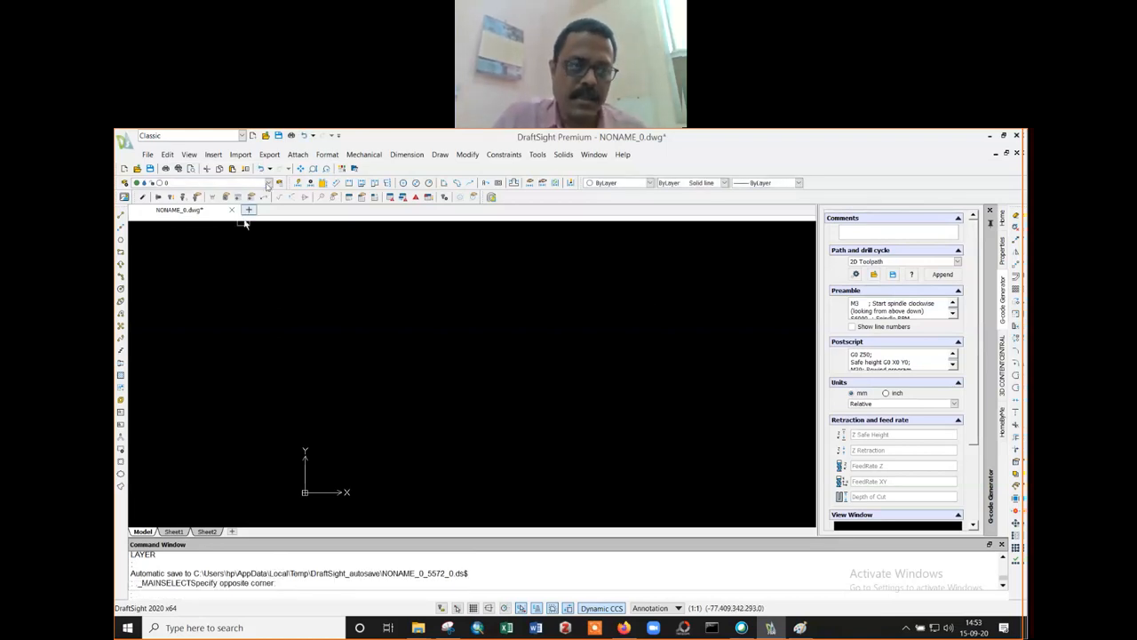
click(269, 183)
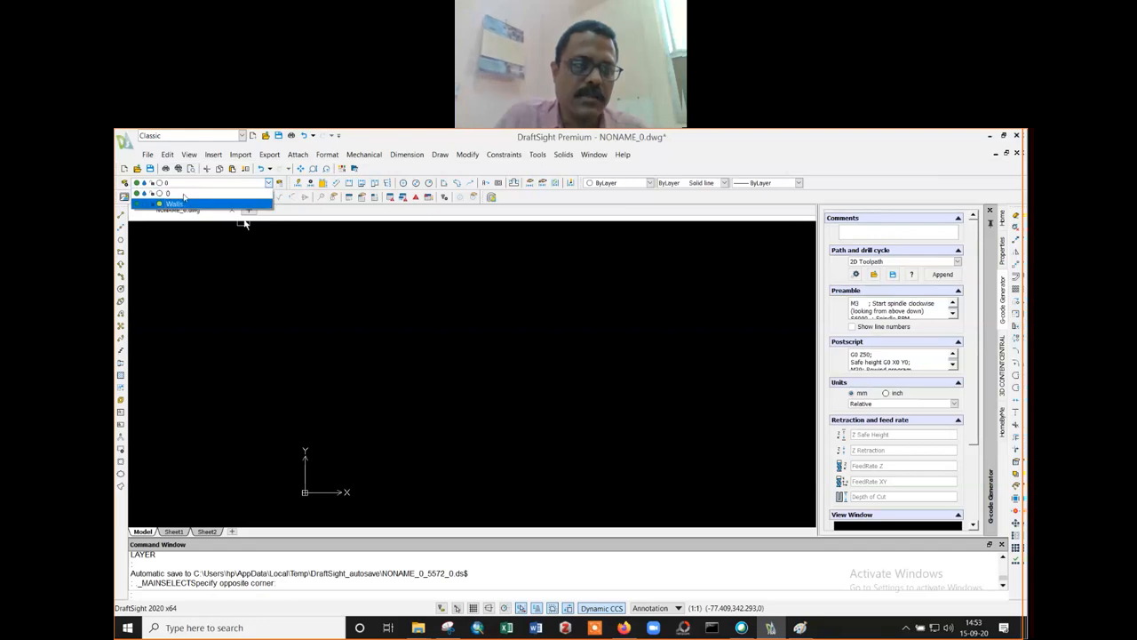
click(244, 223)
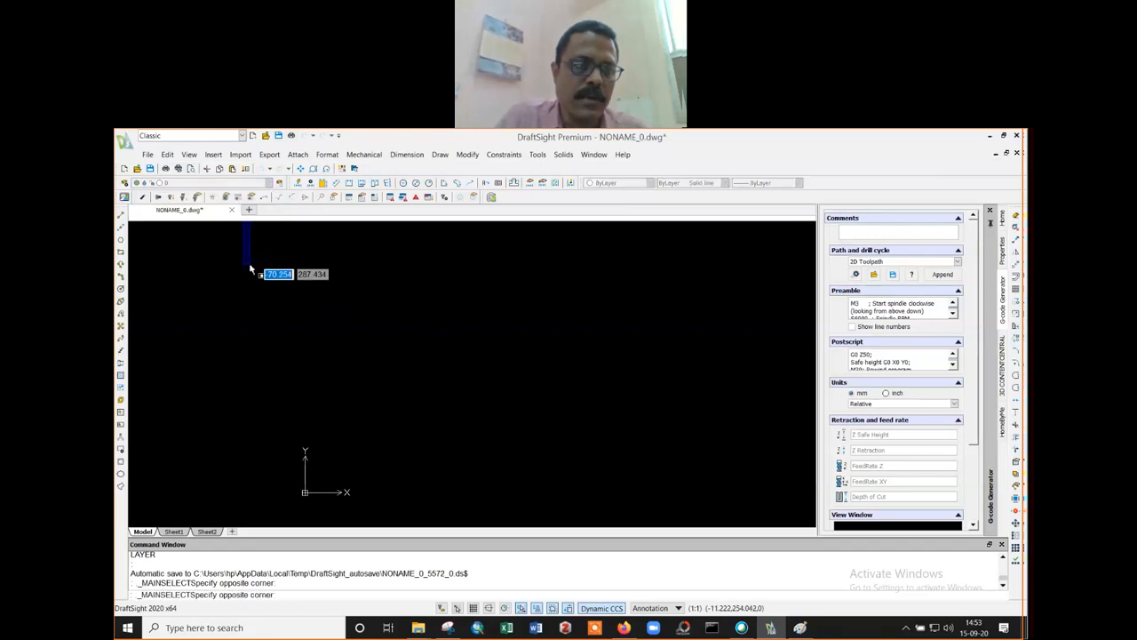
click(191, 187)
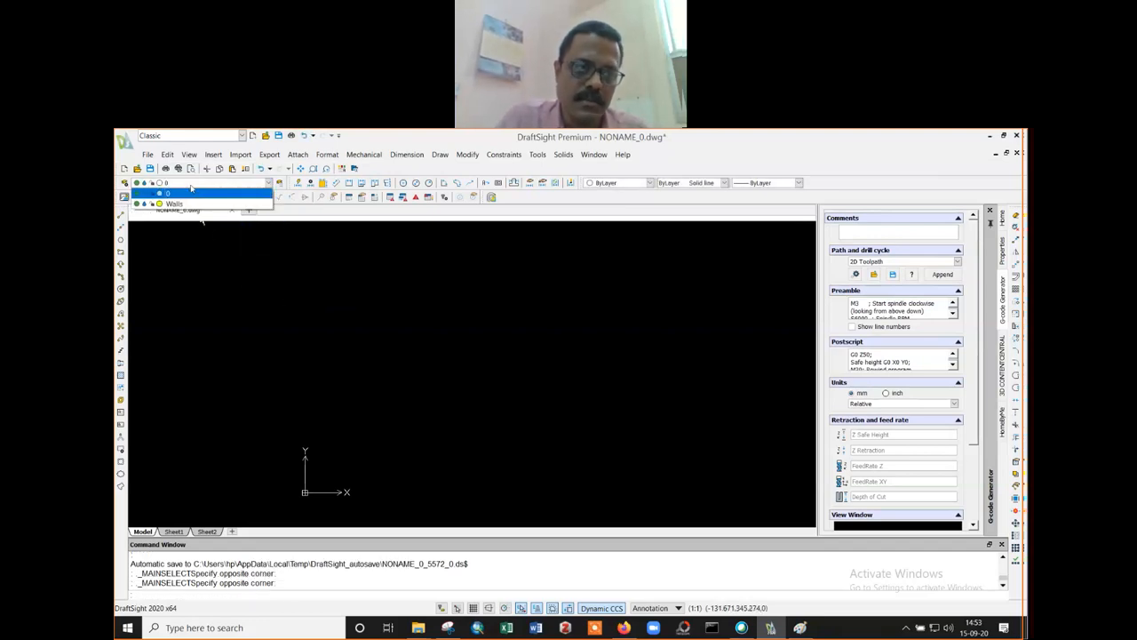
click(205, 205)
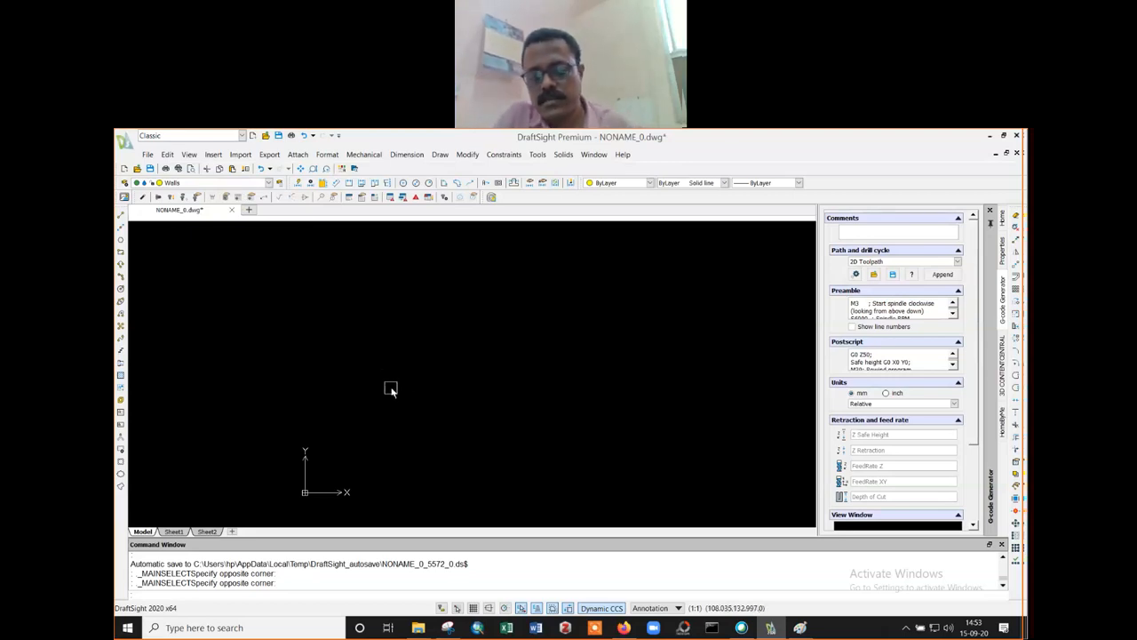
text(l)
key(Return)
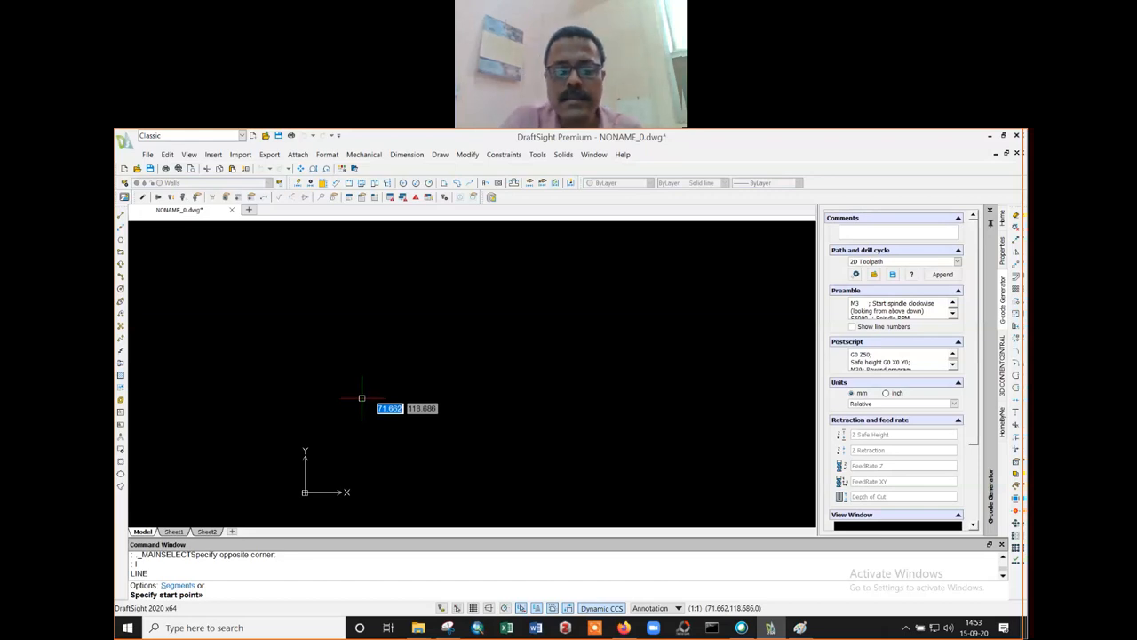
click(364, 398)
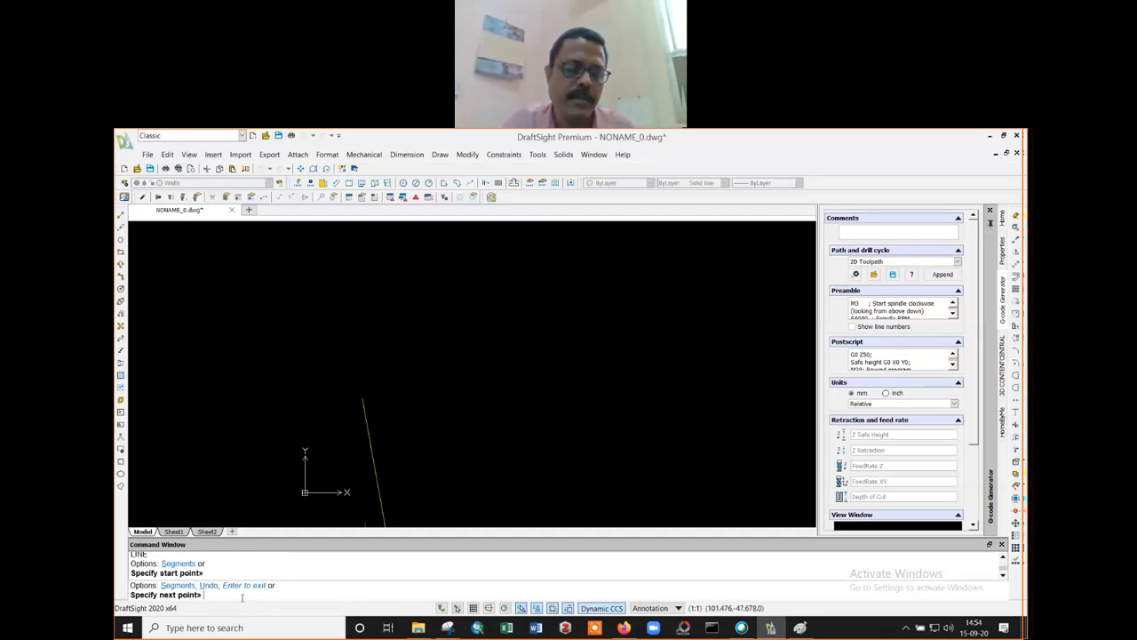
text(@30000)
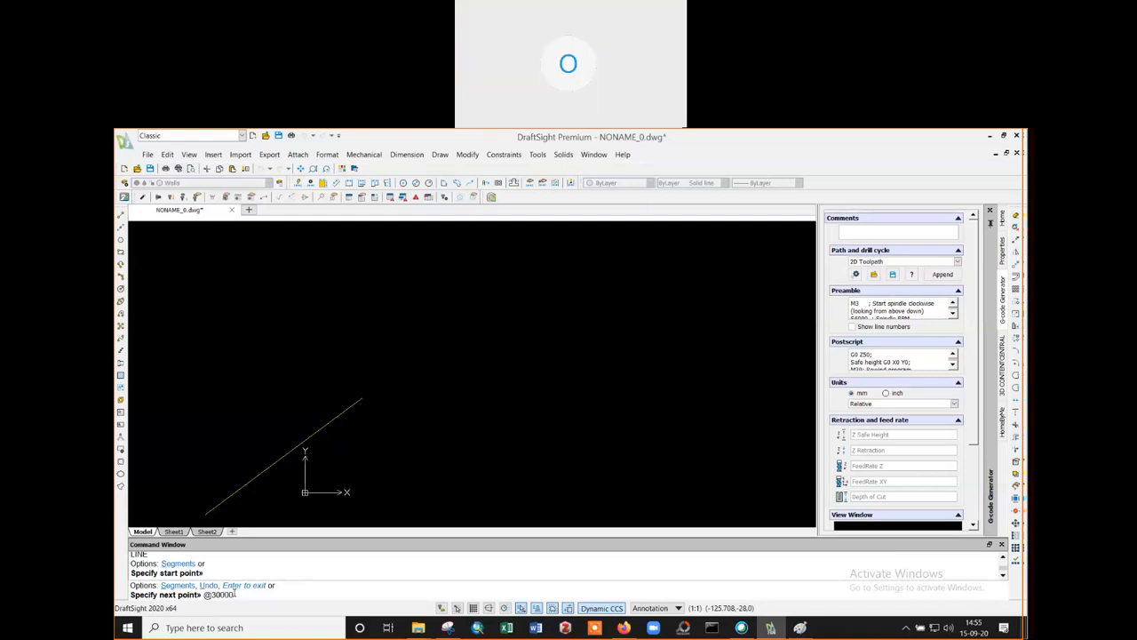
text(<0)
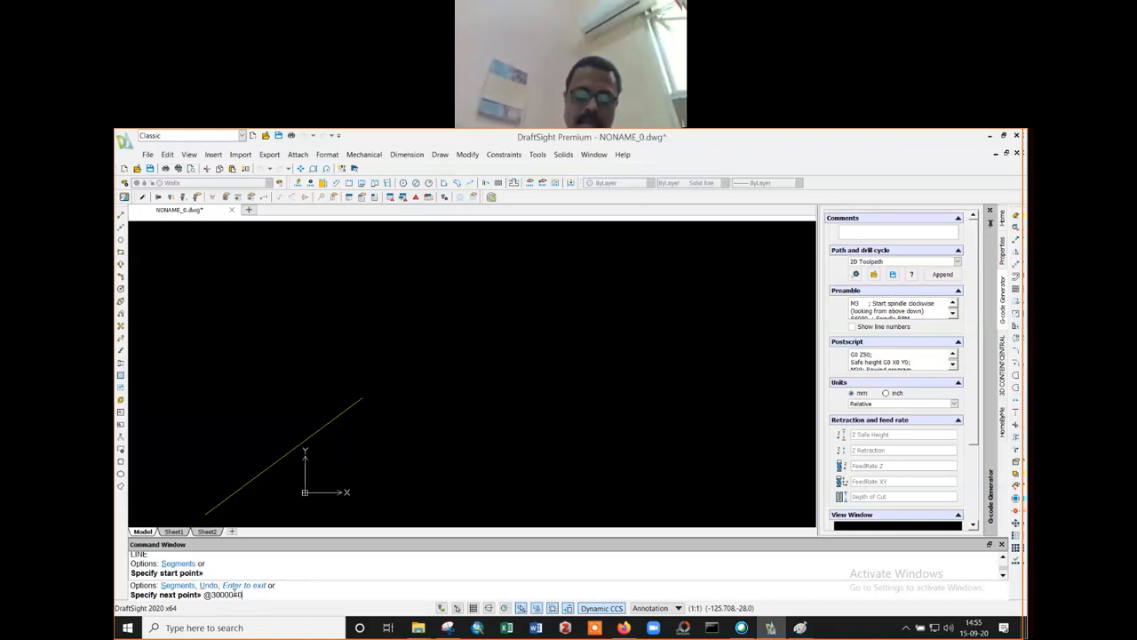
key(Return)
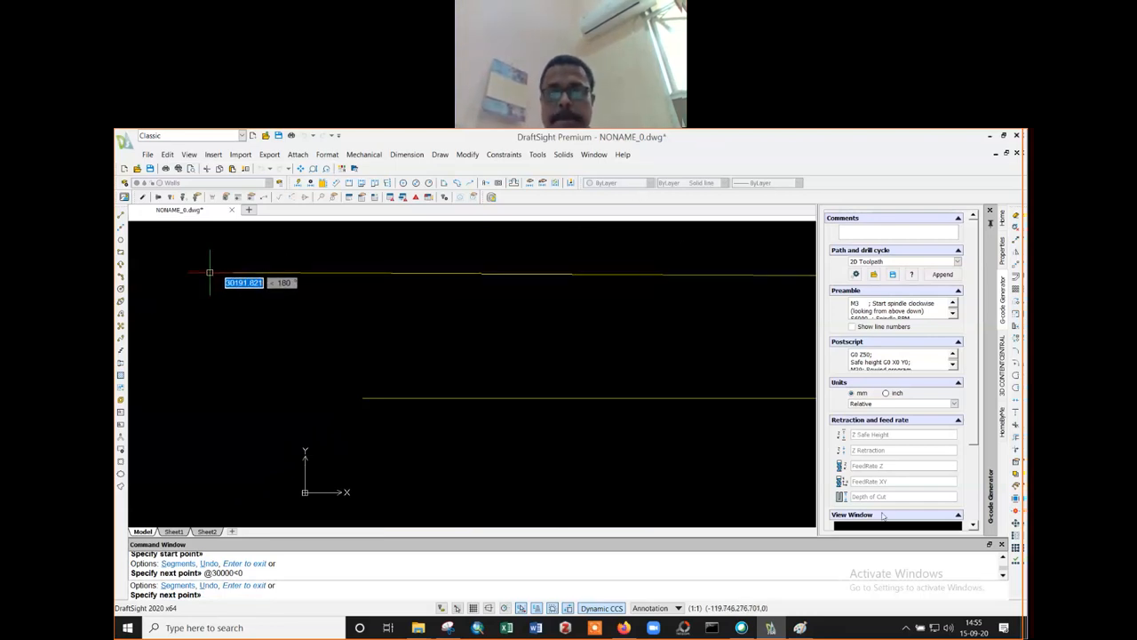
click(570, 295)
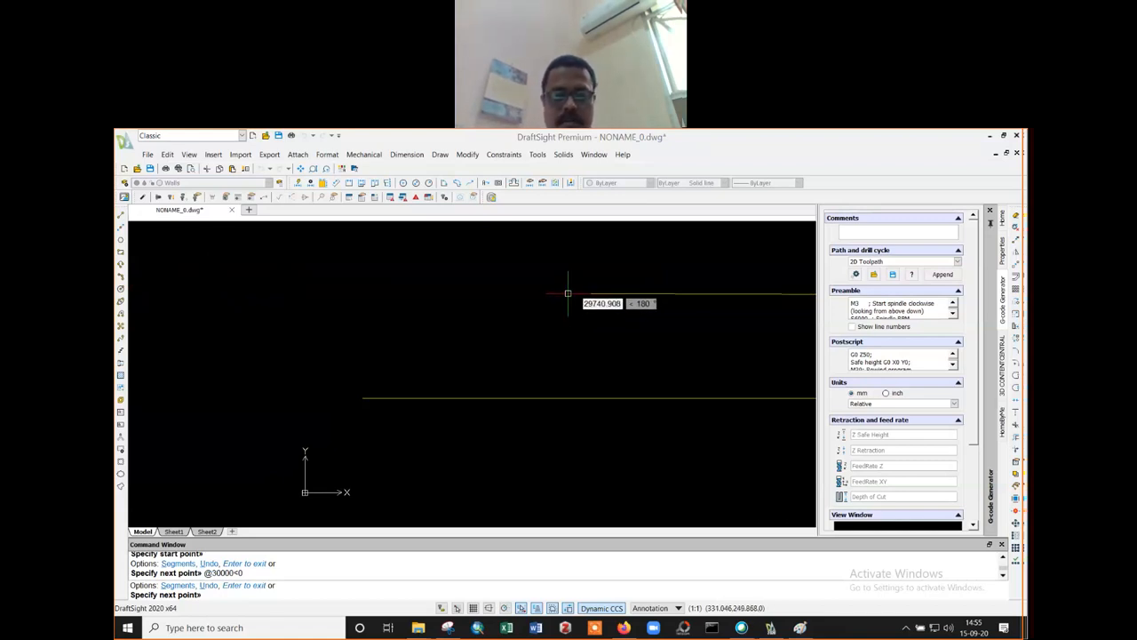
key(Escape)
key(Escape)
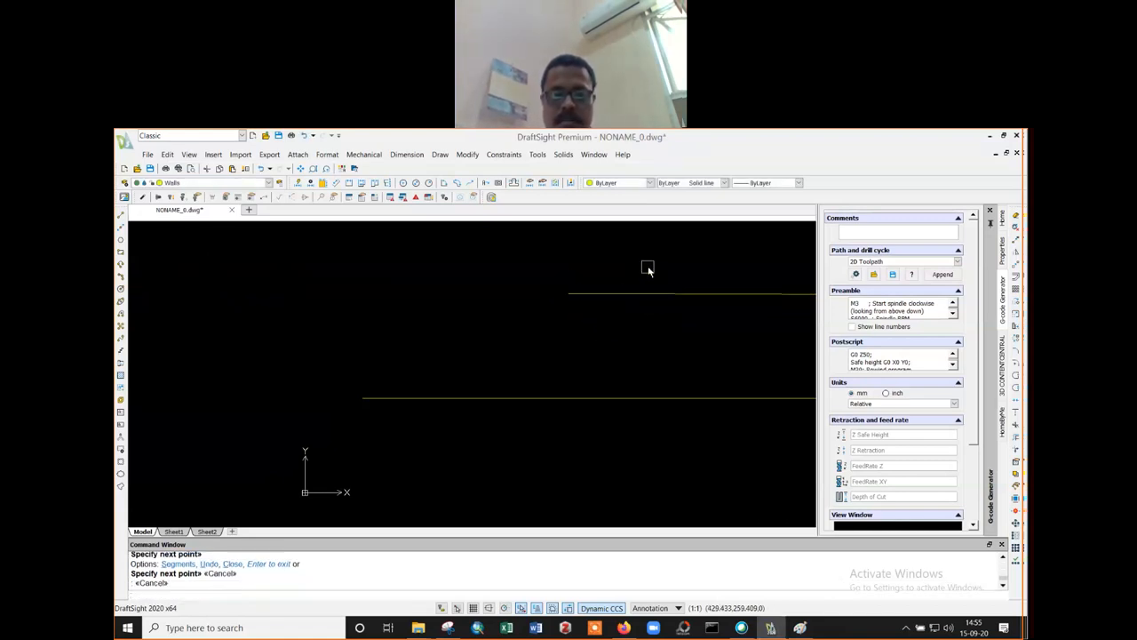
- Delete the slanted freehand return segment, keeping only the horizontal wall line
middle_click(647, 265)
middle_click(648, 265)
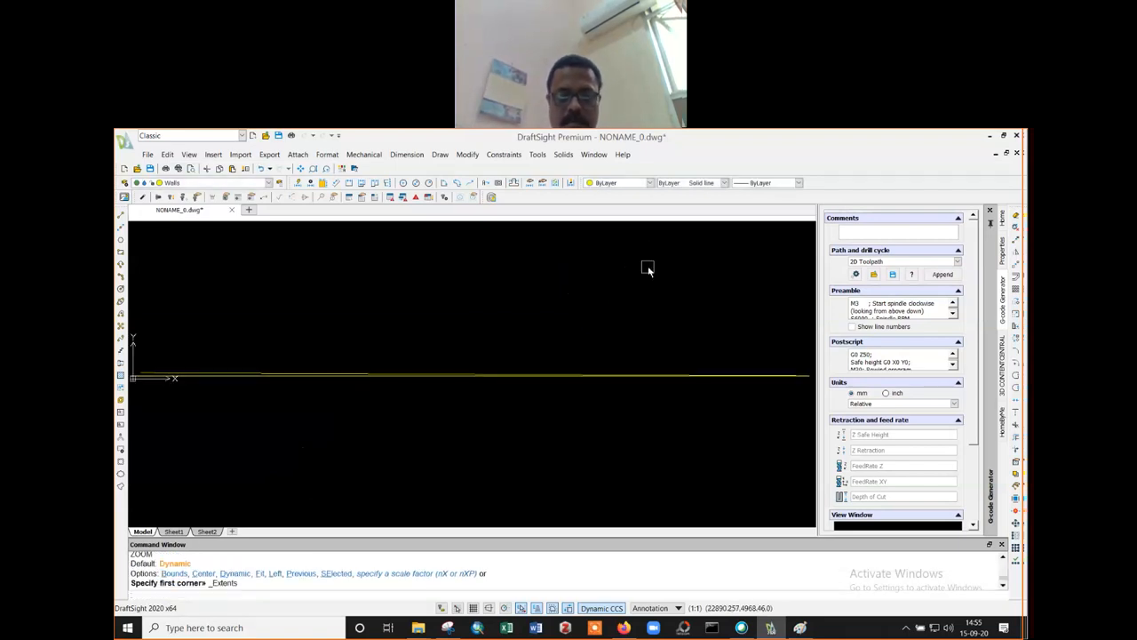
key(Return)
key(Return)
drag(648, 269, 637, 332)
key(Escape)
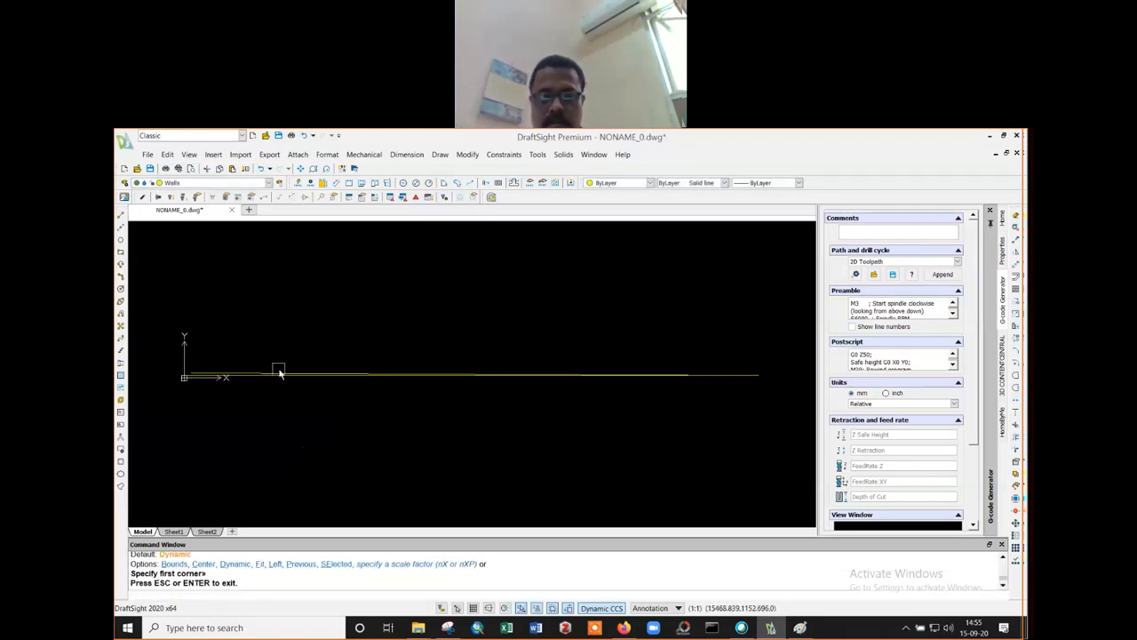
text(e)
key(Return)
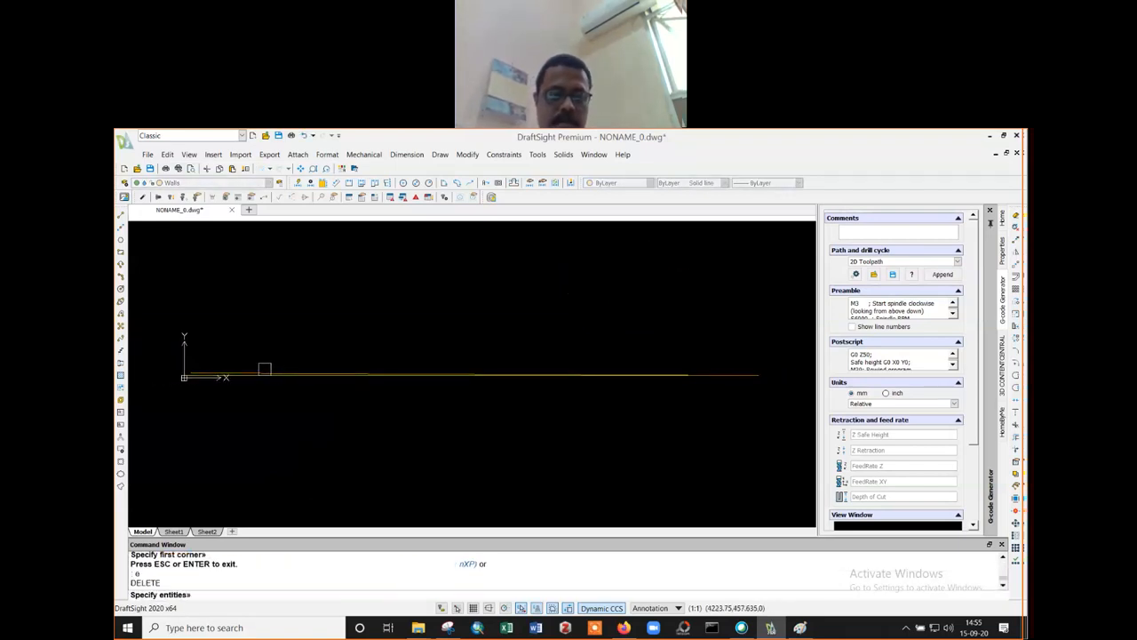
click(264, 373)
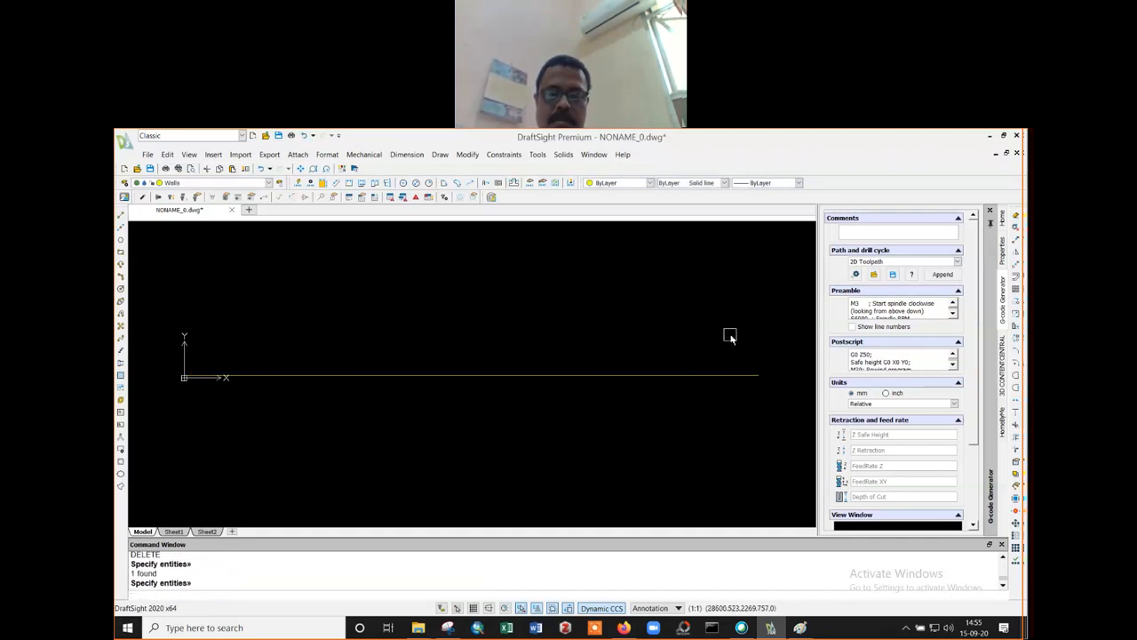
- List the properties of the remaining horizontal line to check its length and Delta X, and close the listing
text(li)
key(Return)
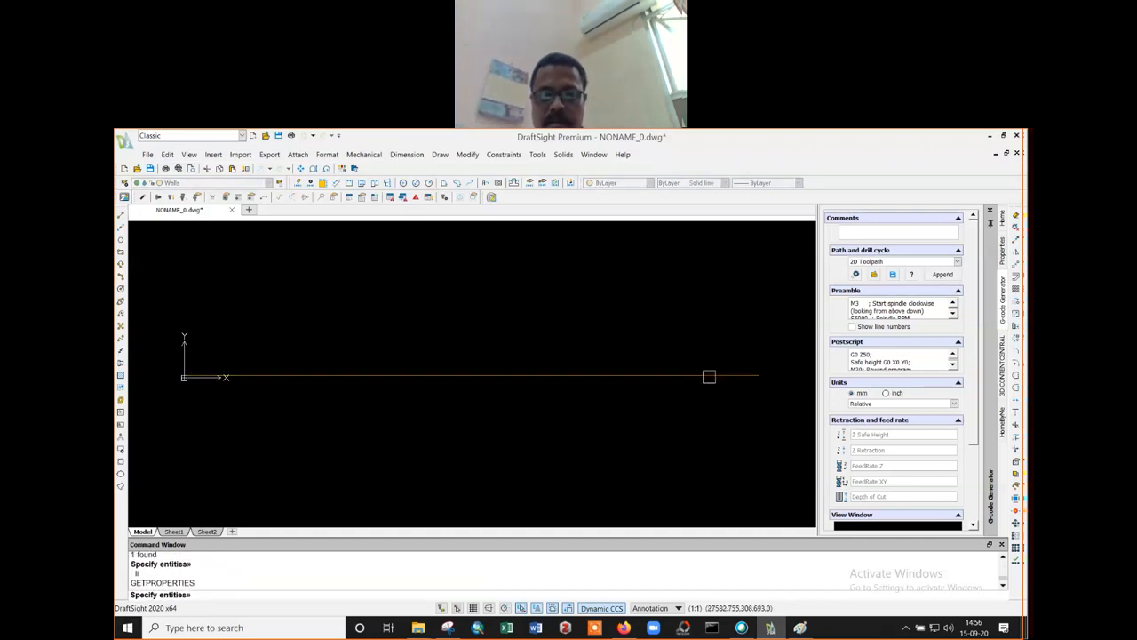
click(709, 377)
key(Return)
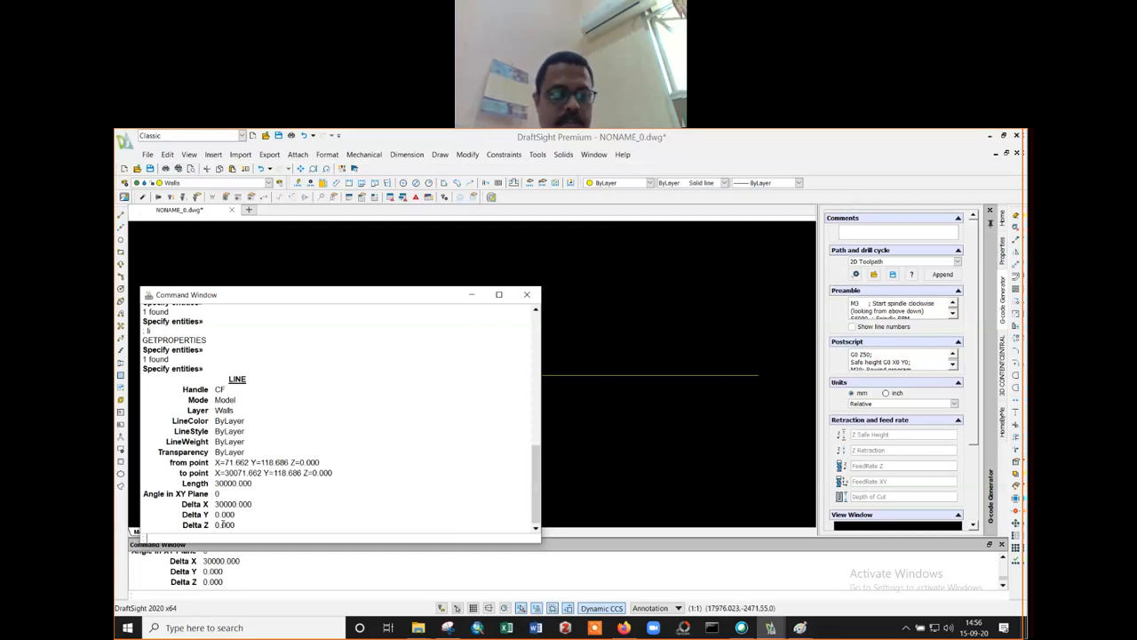
drag(217, 504, 255, 504)
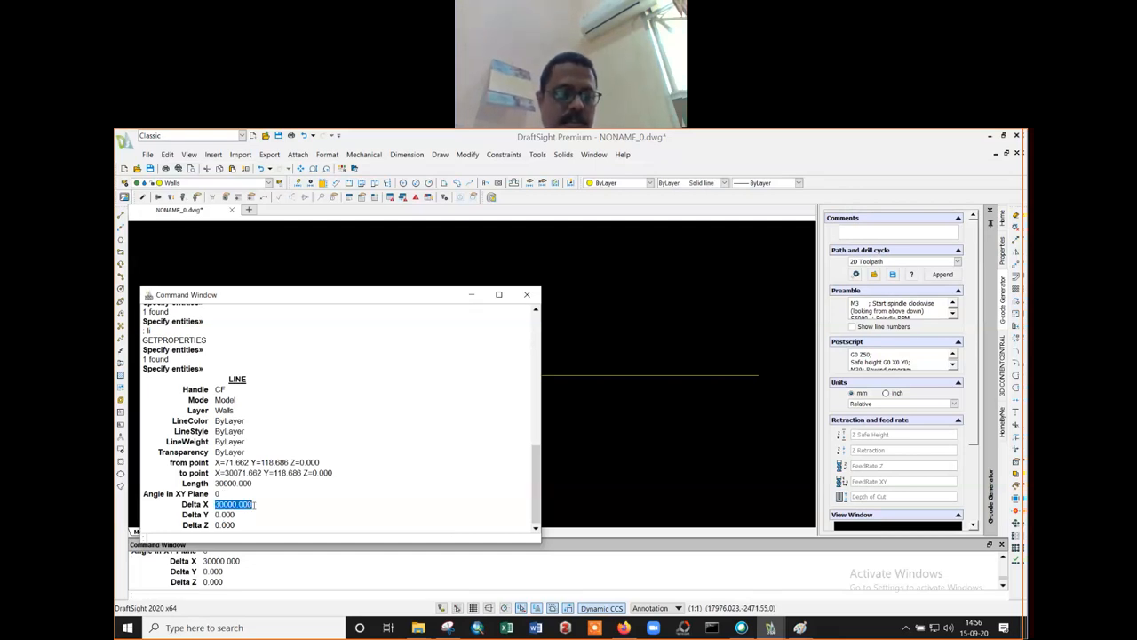
click(527, 294)
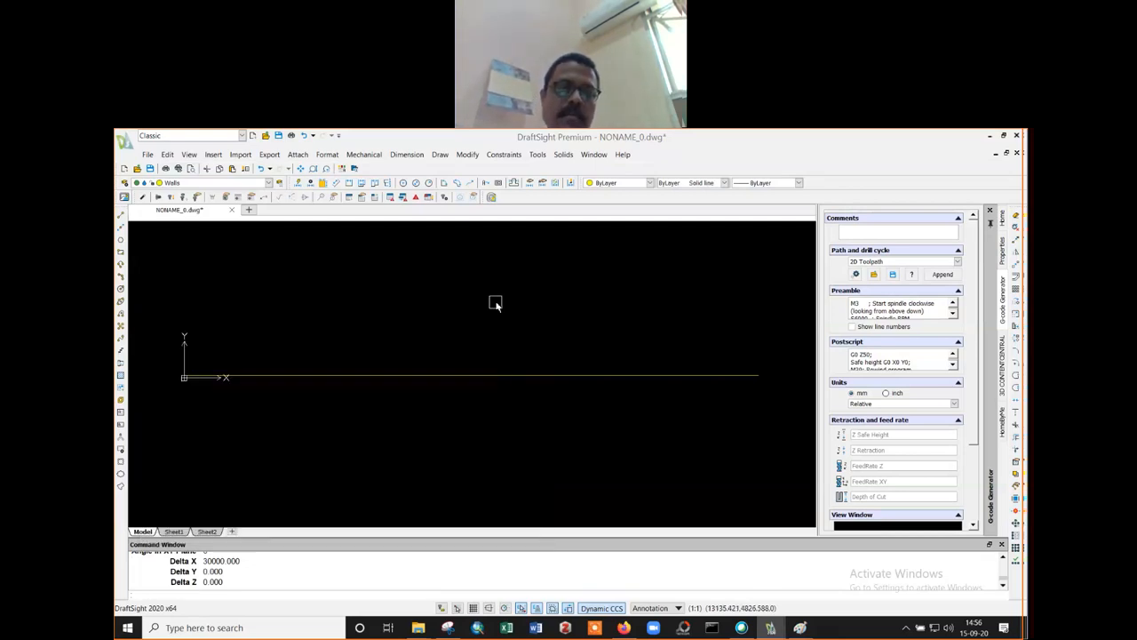
text(UNITMODE)
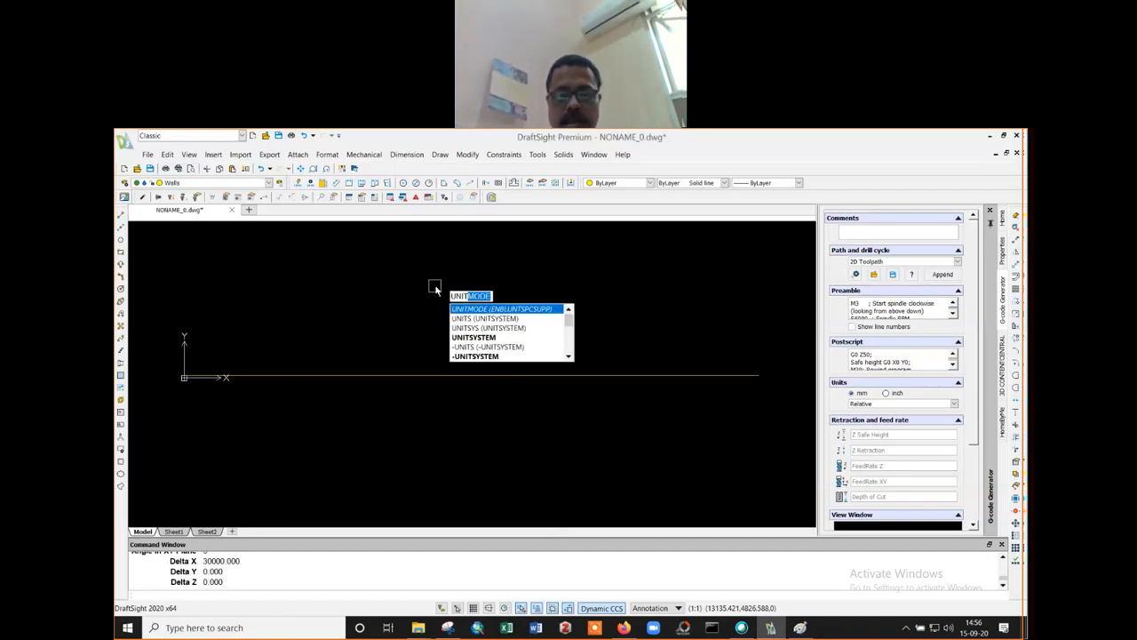
key(Return)
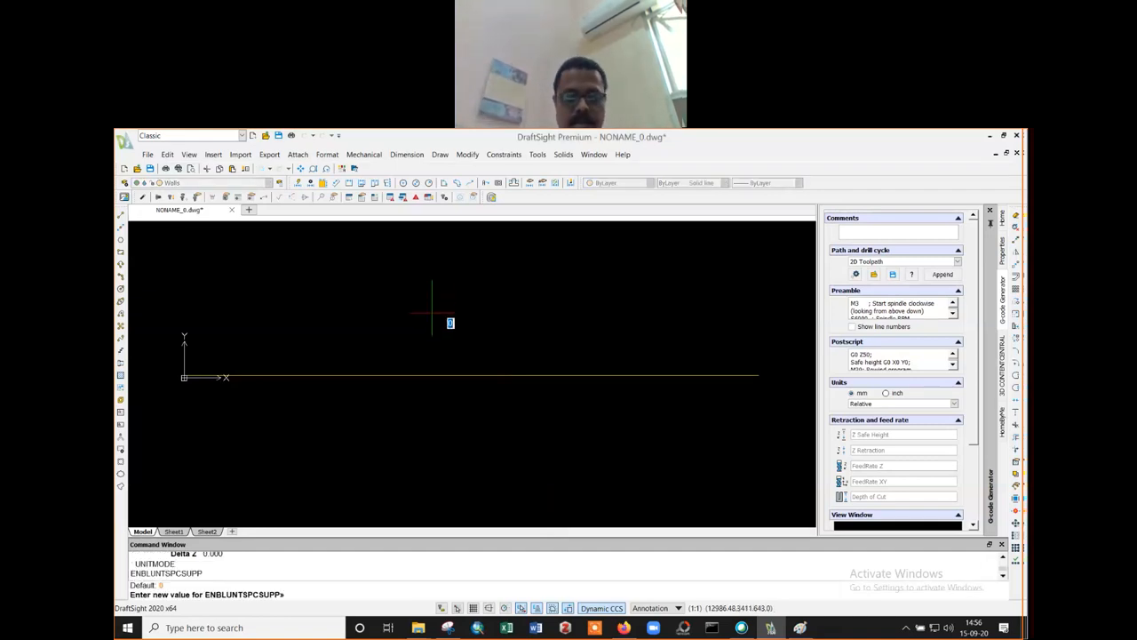
text(units)
key(Return)
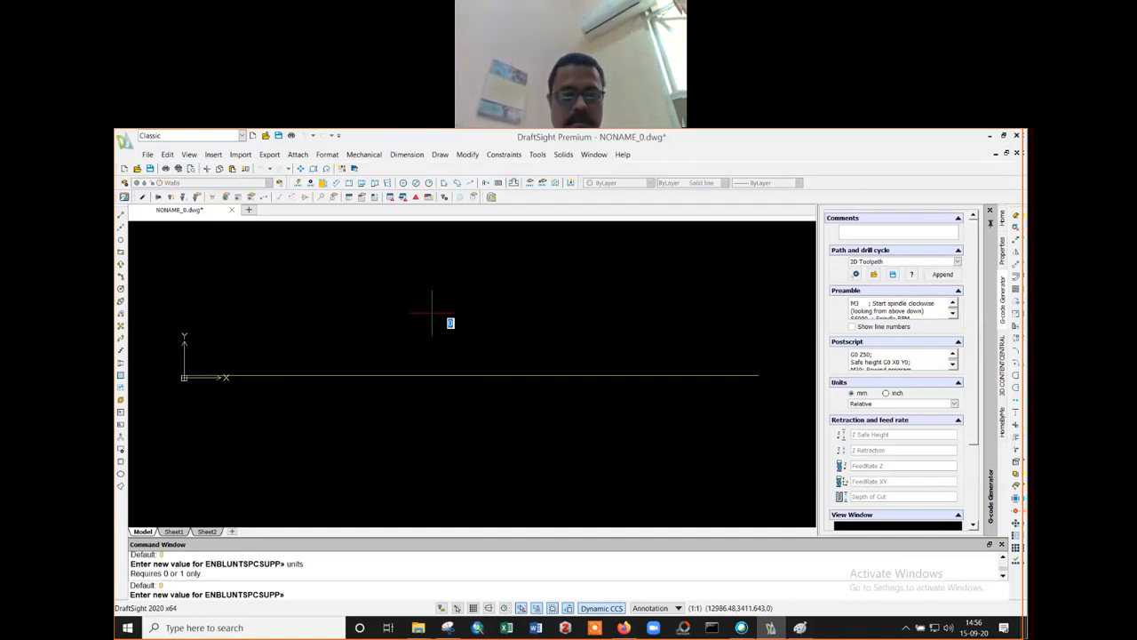
key(Escape)
key(Escape)
key(Escape)
- Try a length precision of 0.0 with Millimeters block units in the drawing's unit system settings, and close them without applying
text(un)
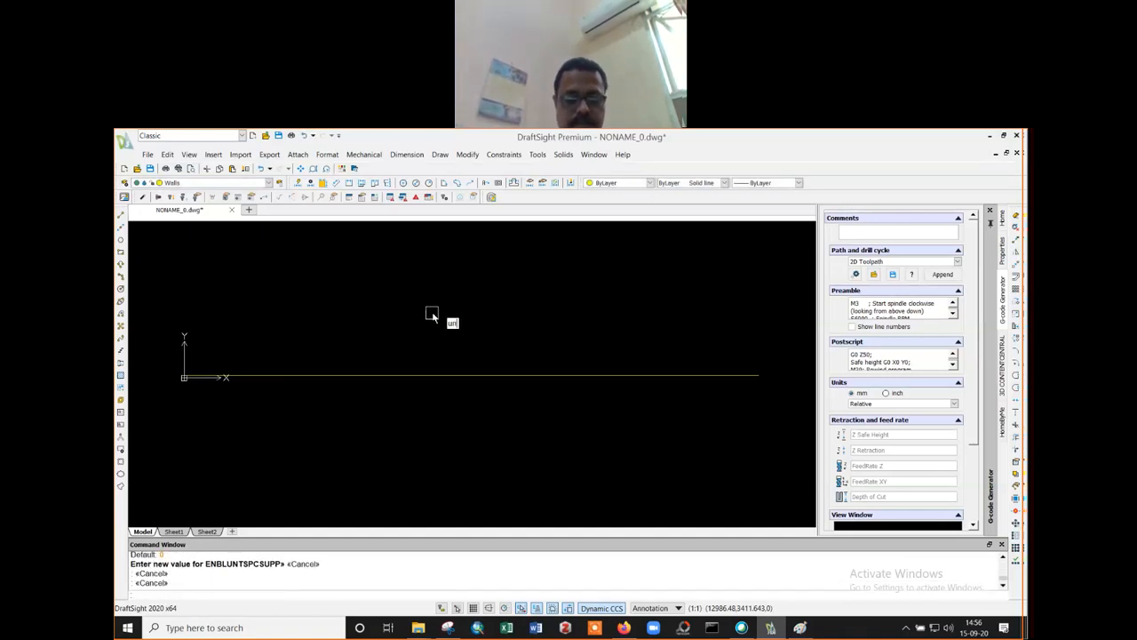
text(its)
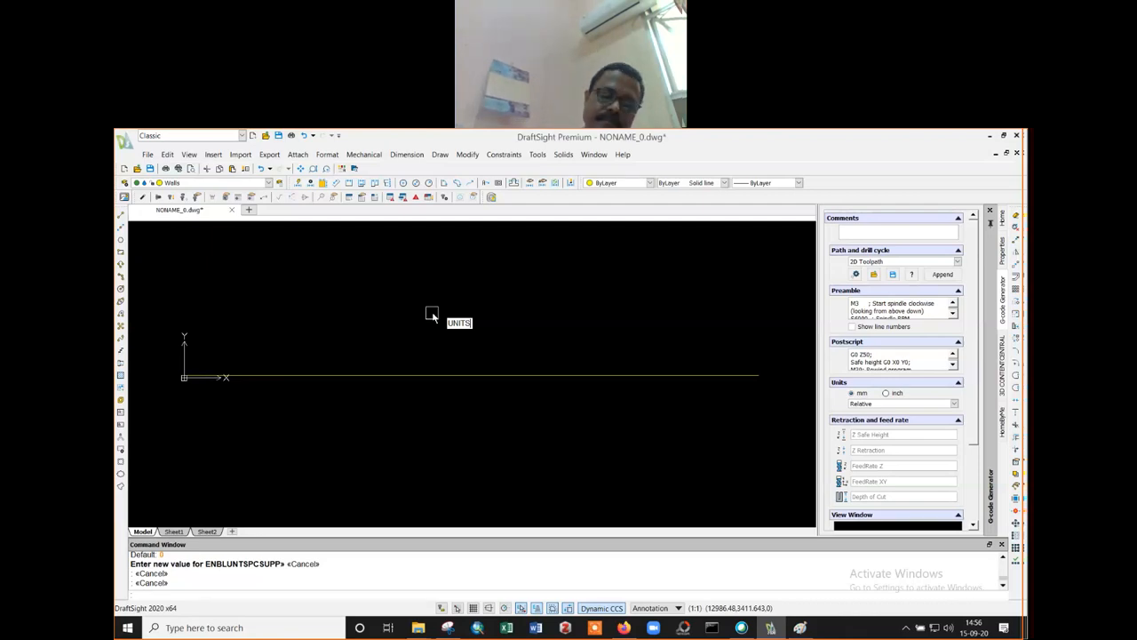
key(Return)
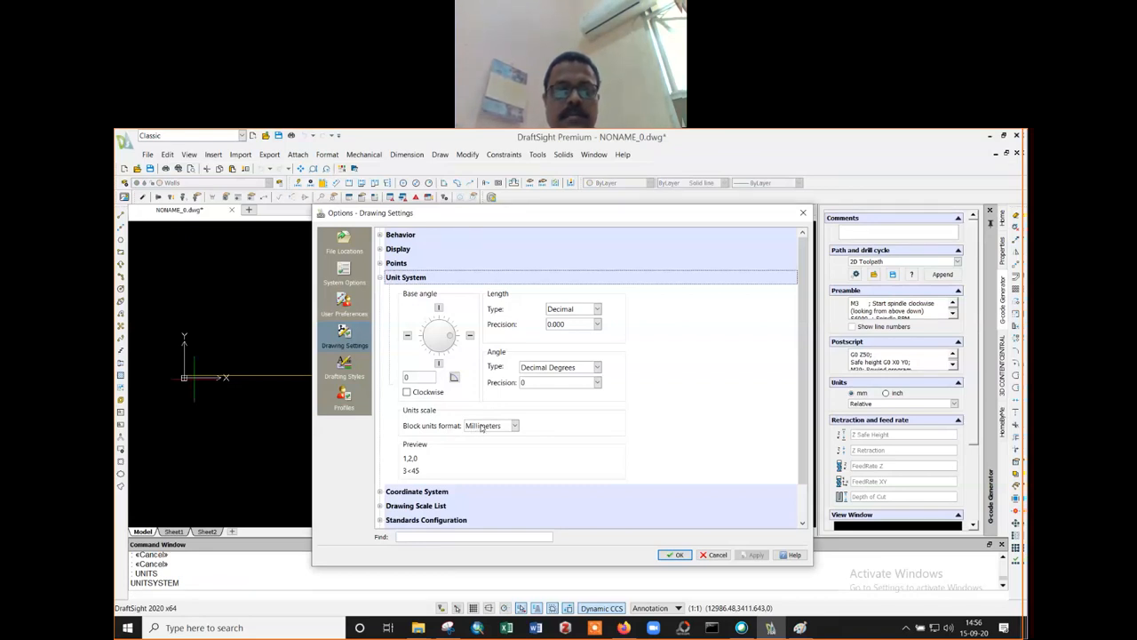
click(582, 325)
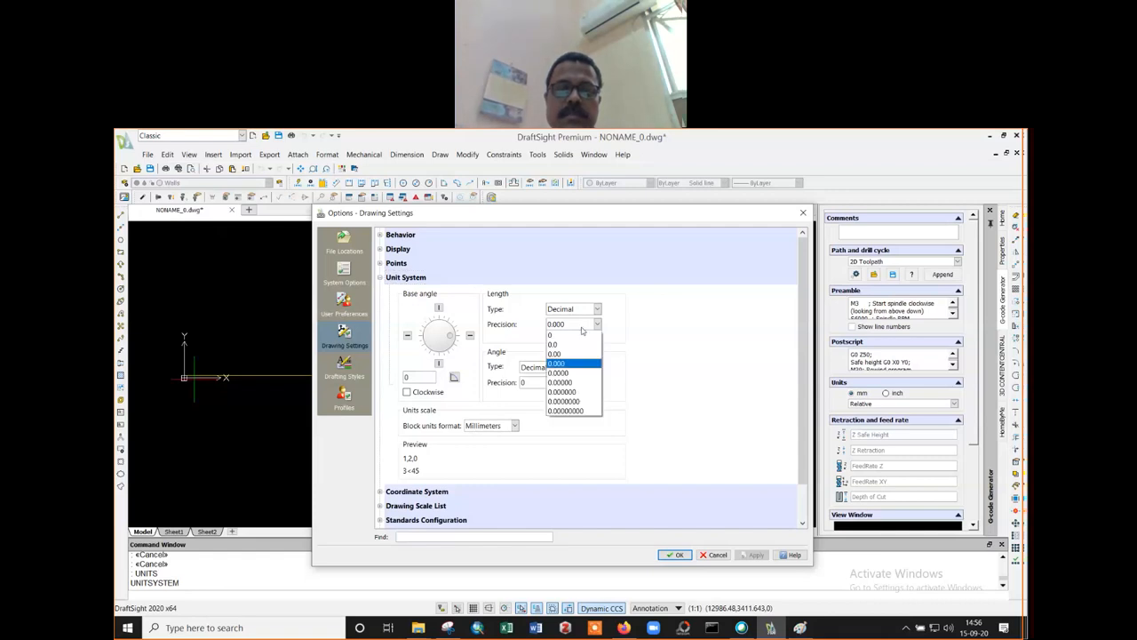
click(580, 341)
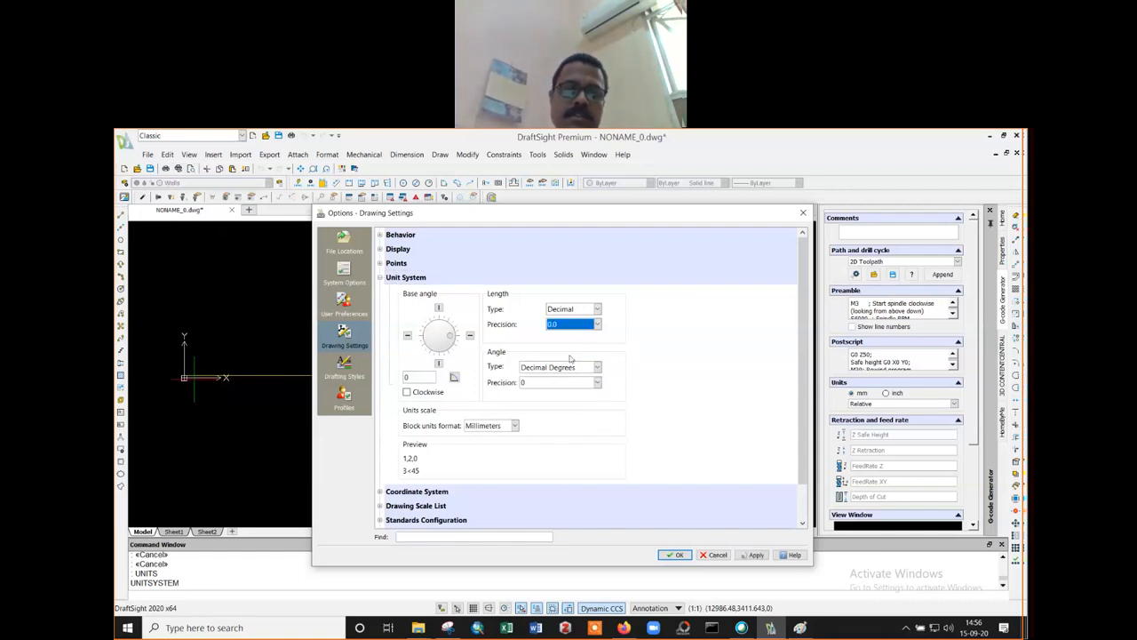
click(502, 427)
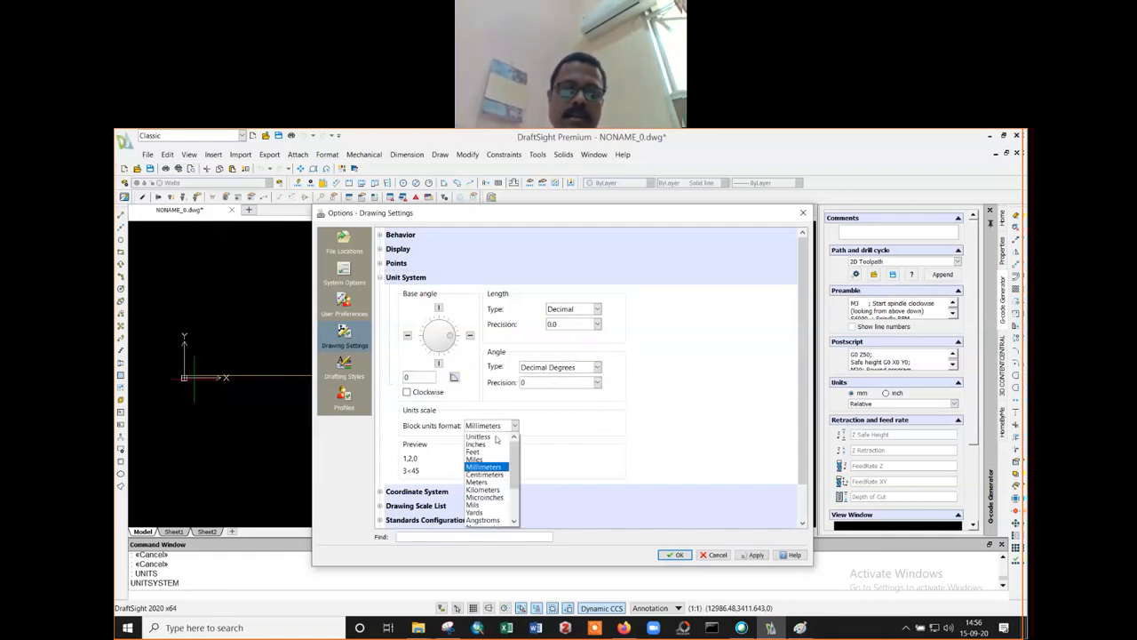
click(489, 466)
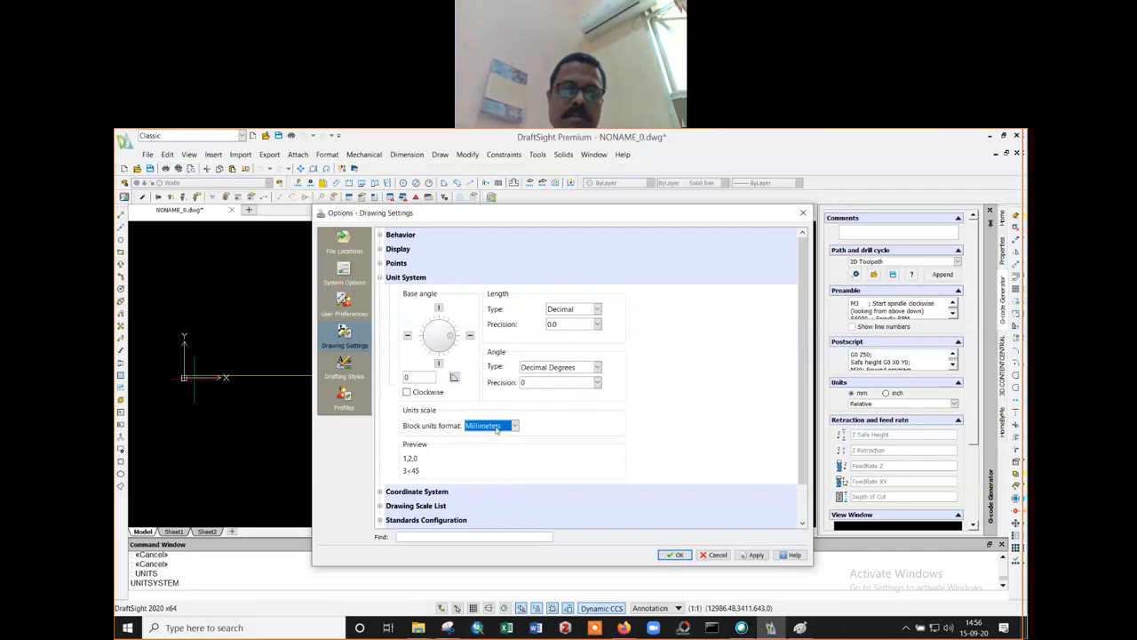
click(496, 427)
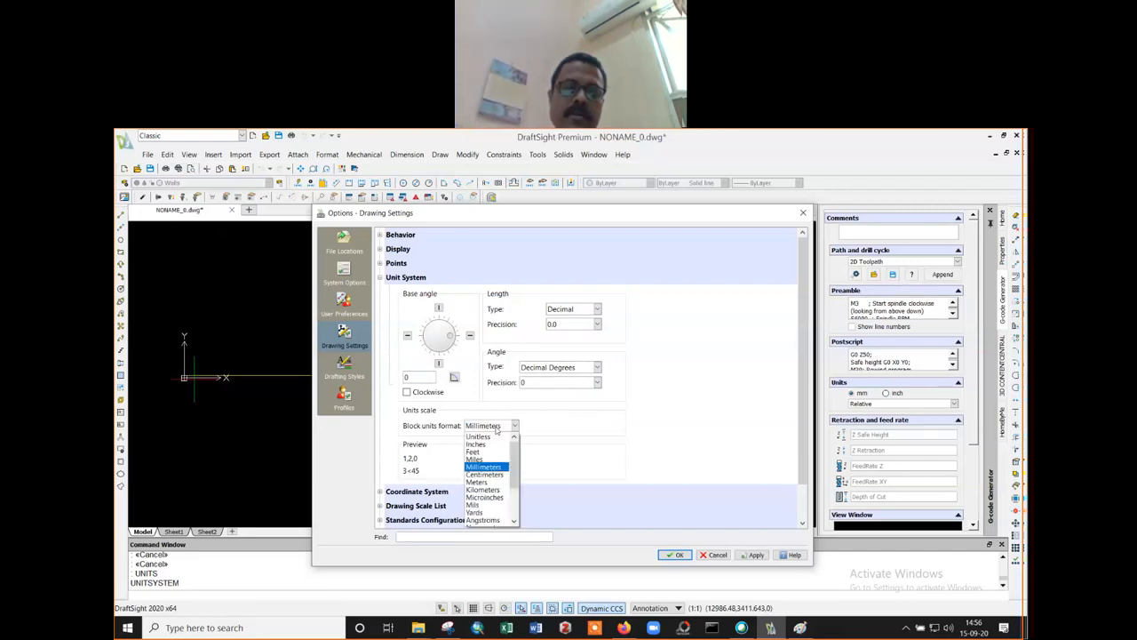
mouse_move(514, 468)
mouse_down()
mouse_move(513, 499)
mouse_move(513, 480)
mouse_up()
click(683, 449)
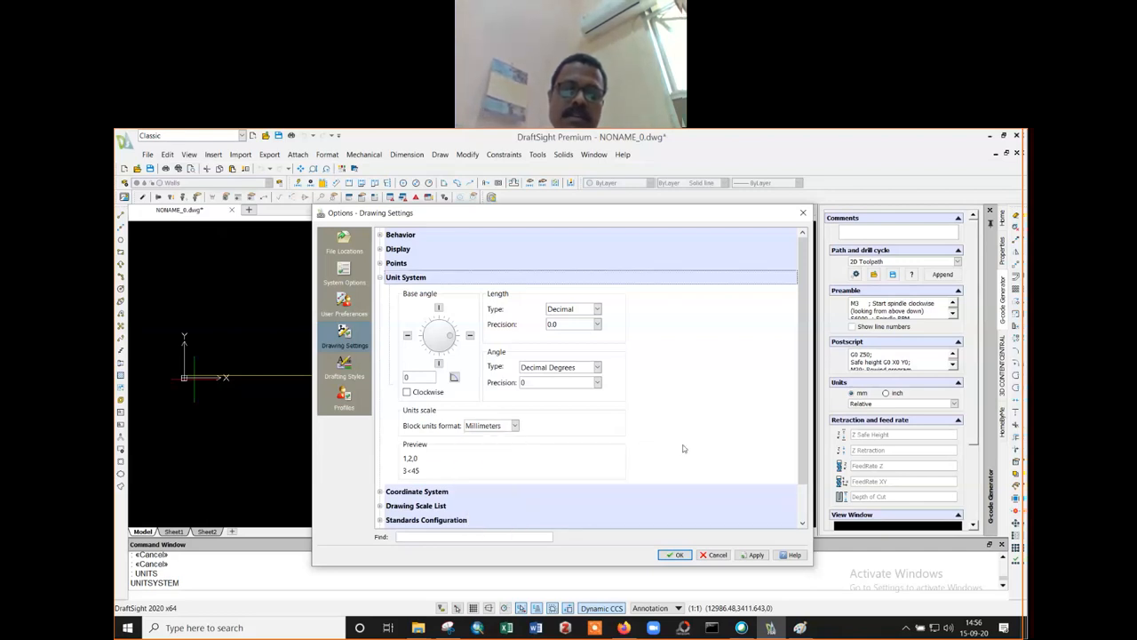
click(804, 213)
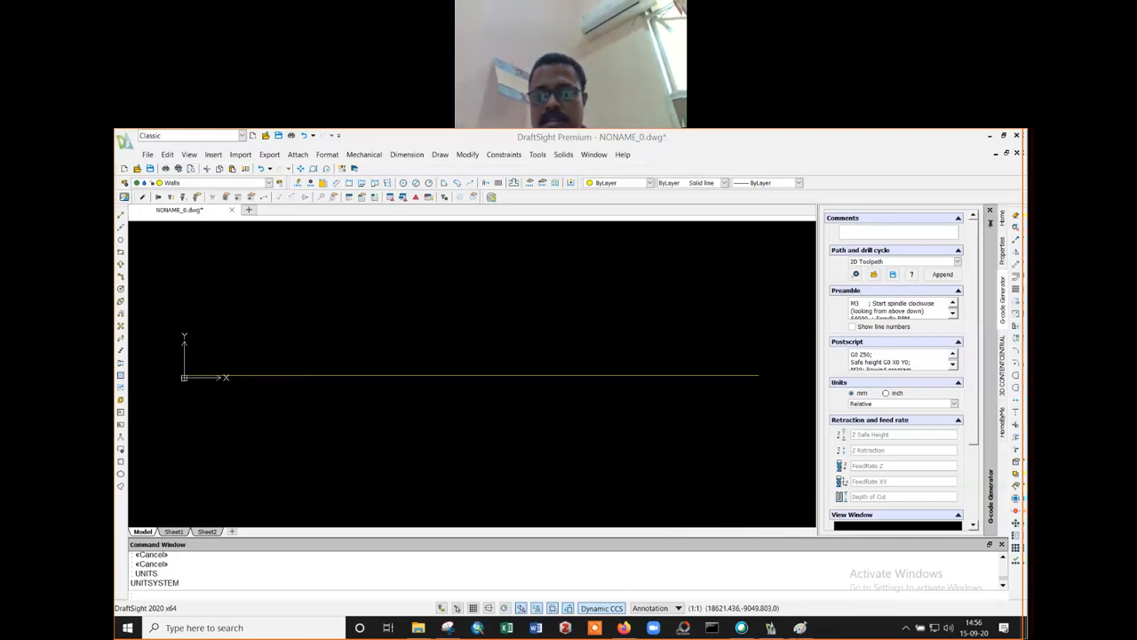
- Switch to Paint and start a blank picture, discarding the old layer sketch without saving
click(799, 627)
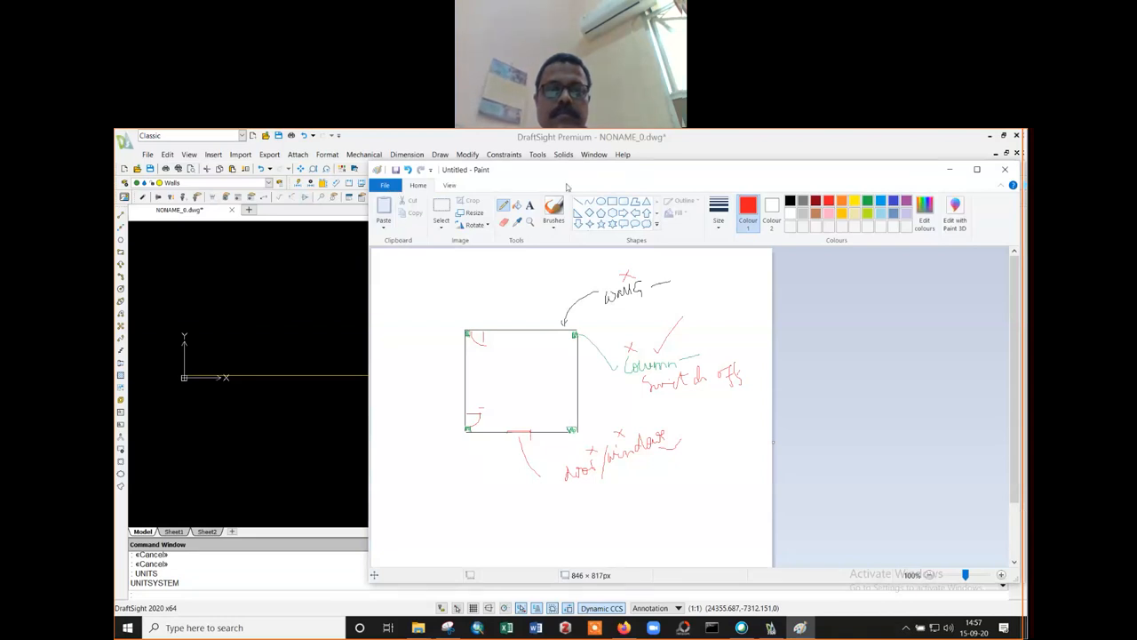
drag(734, 172, 655, 165)
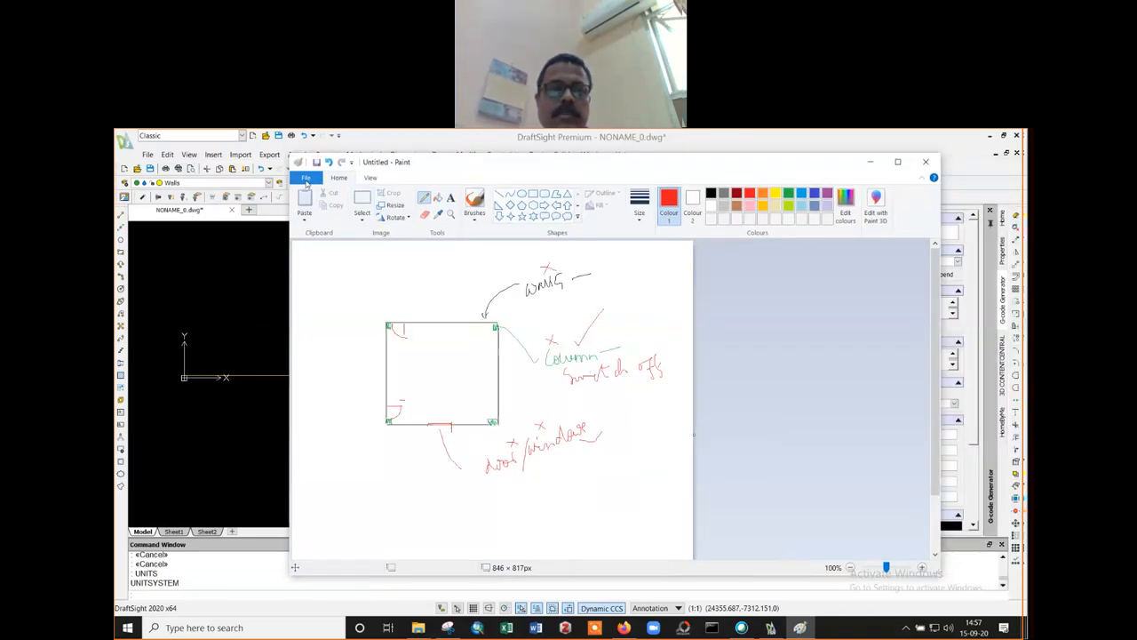
click(306, 183)
click(313, 194)
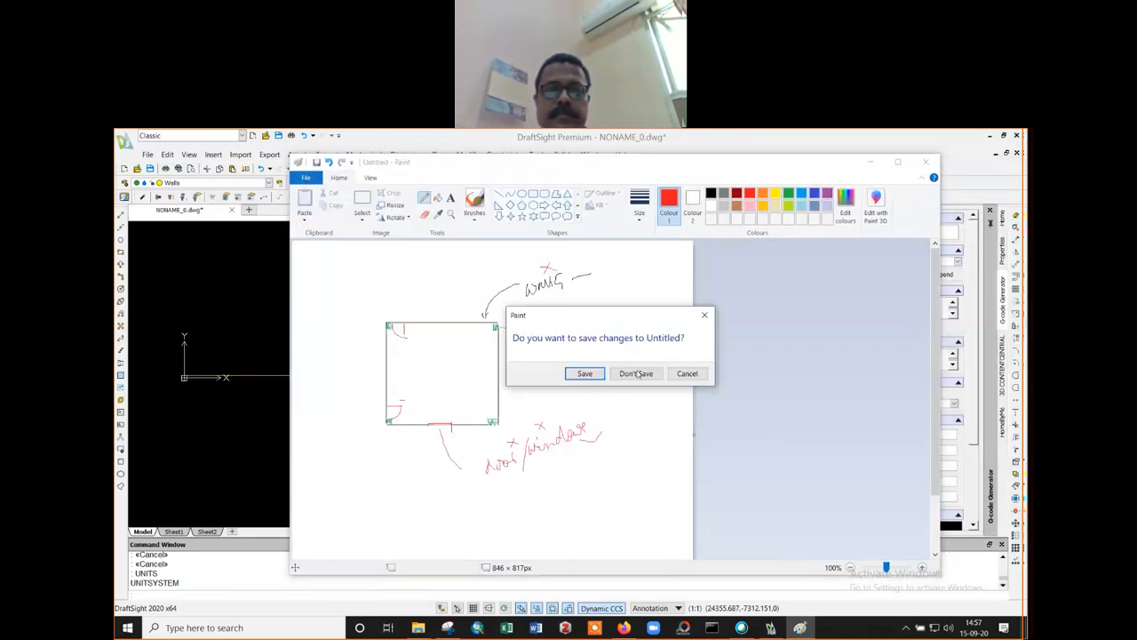
click(636, 373)
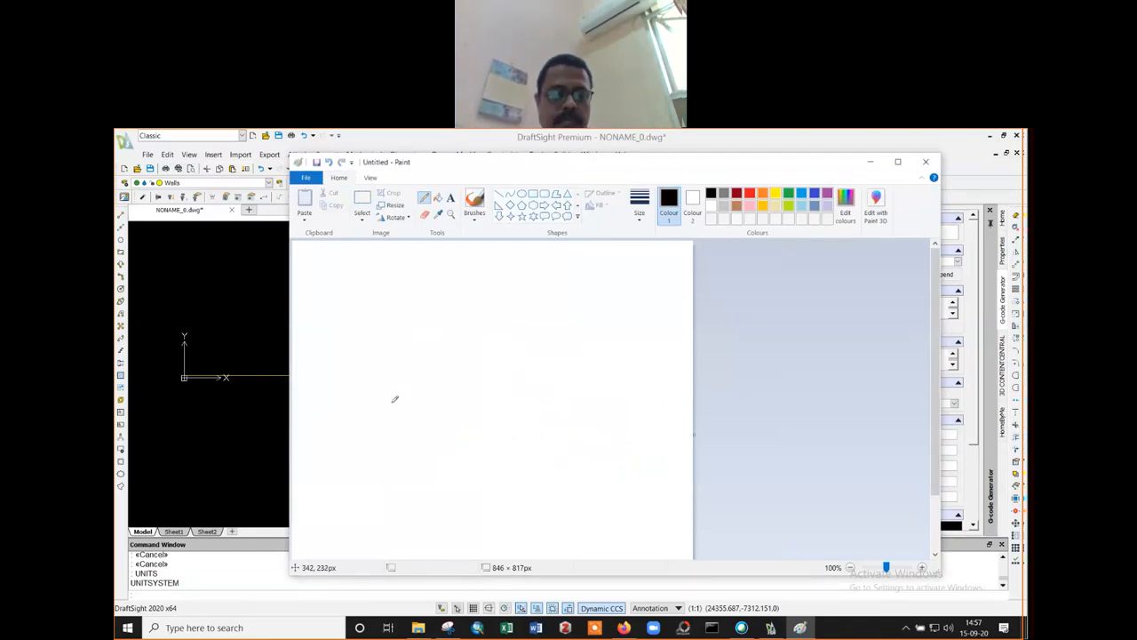
- Sketch a wide rectangular room outline with four straight black pencil lines on the blank canvas
drag(392, 402, 392, 430)
shift+drag(571, 431, 545, 502)
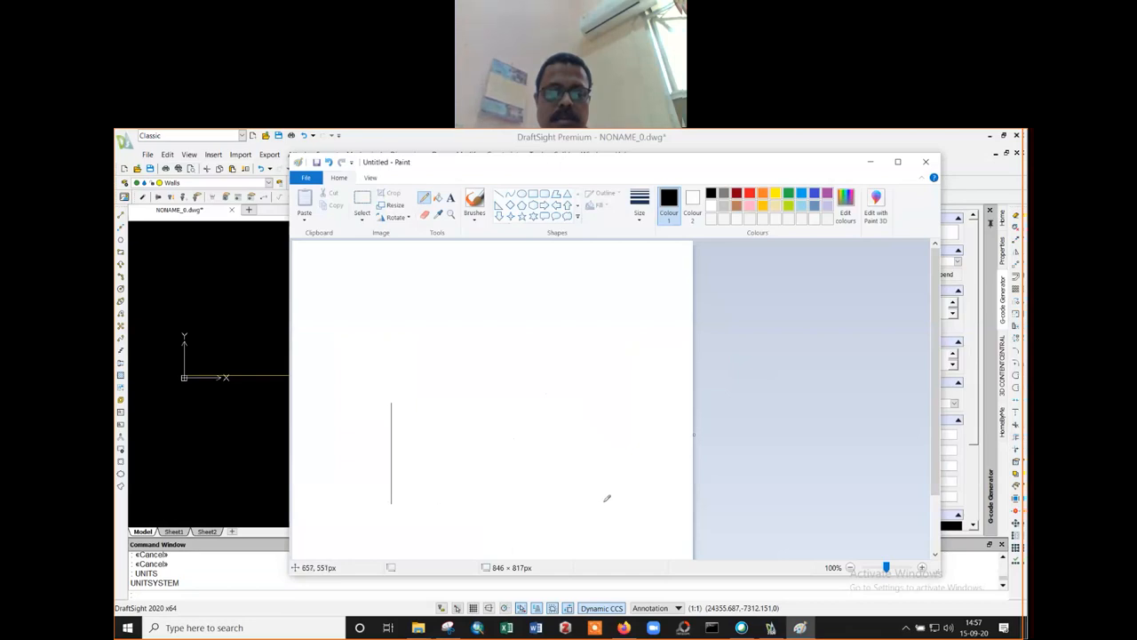
mouse_move(391, 503)
shift+mouse_down()
mouse_move(604, 504)
mouse_move(593, 393)
shift+mouse_up()
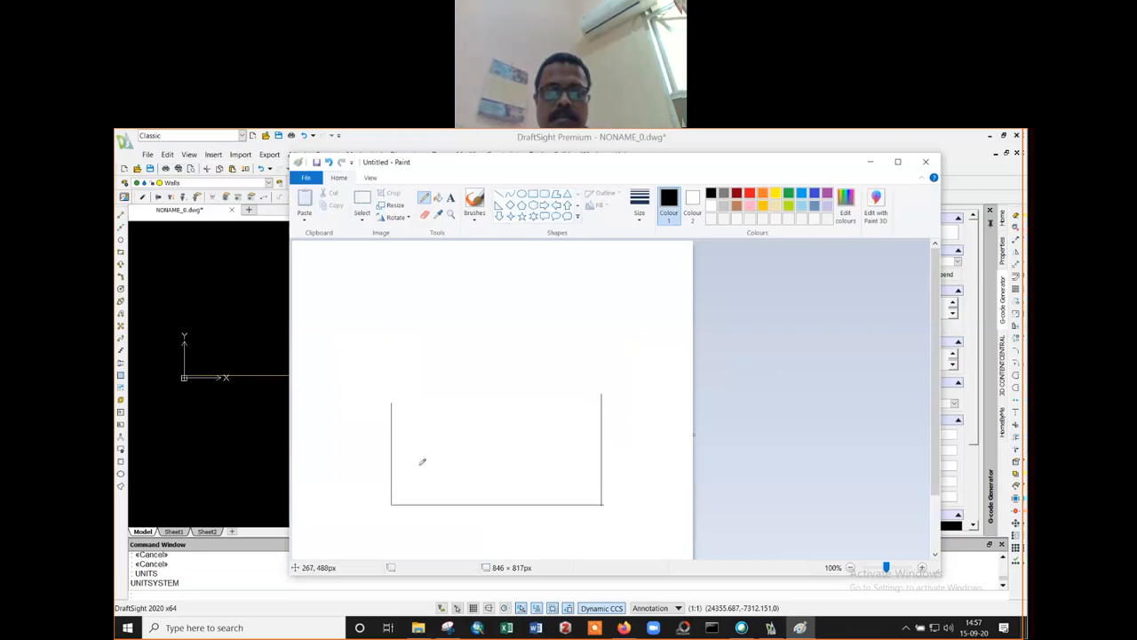
shift+drag(604, 398, 388, 397)
- Add a dimension line with arrowheads labelled 30m above the rectangle and a labelled vertical dimension line beside its right edge
shift+drag(395, 370, 395, 383)
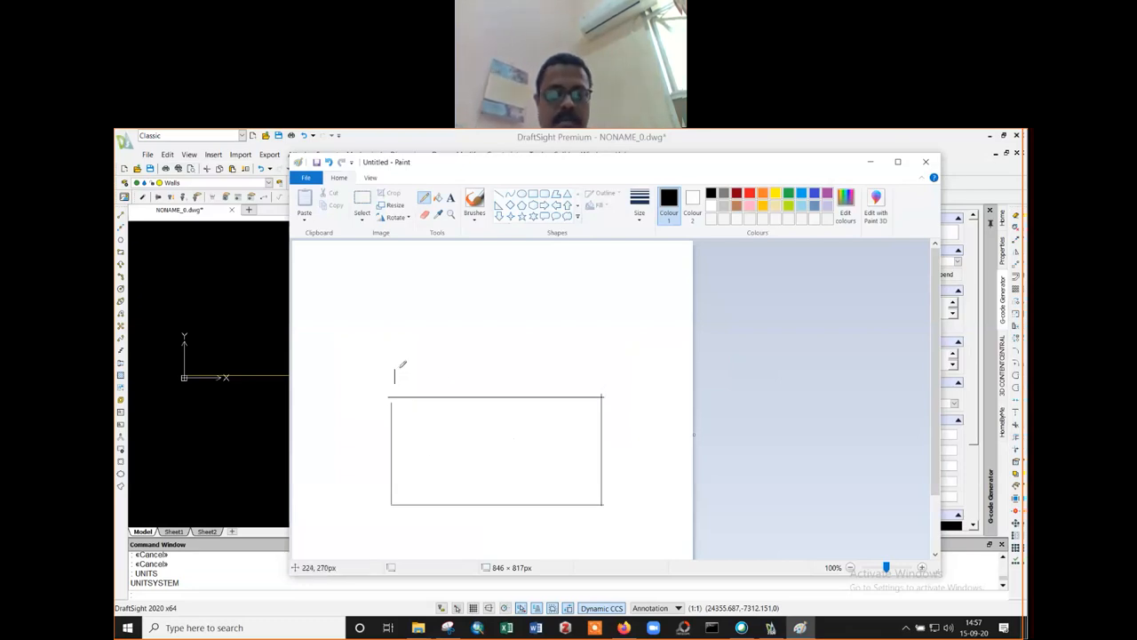
mouse_move(397, 373)
shift+mouse_down()
mouse_move(604, 365)
mouse_move(591, 378)
shift+mouse_up()
mouse_move(494, 359)
mouse_down()
mouse_move(527, 346)
mouse_move(528, 356)
mouse_up()
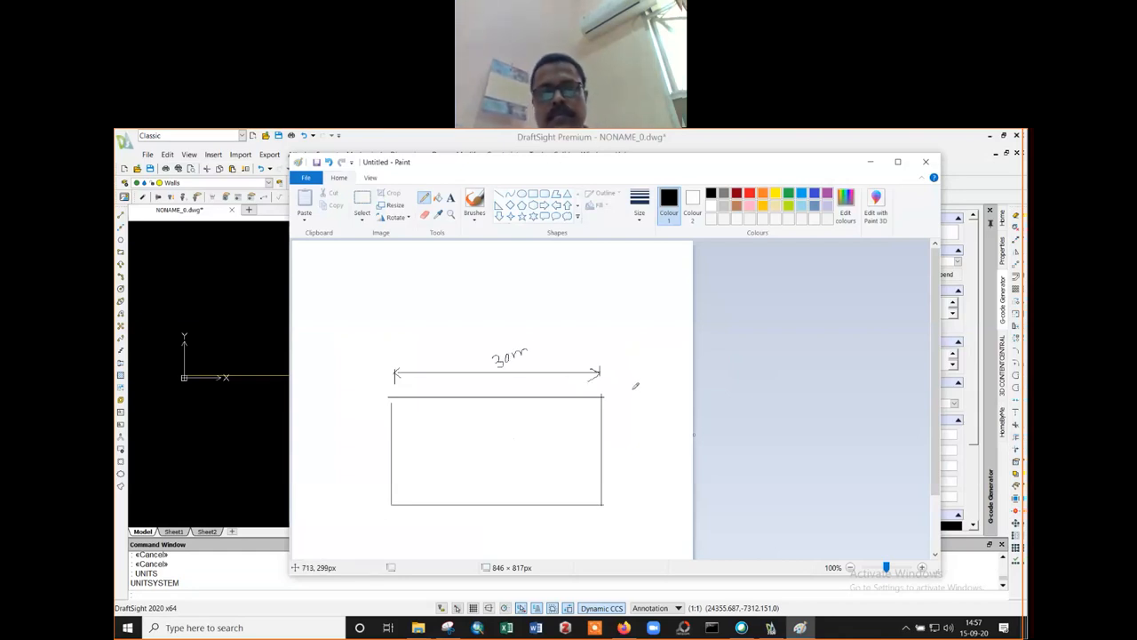
mouse_move(625, 394)
mouse_down()
mouse_move(638, 394)
mouse_move(637, 497)
mouse_up()
drag(625, 498, 631, 504)
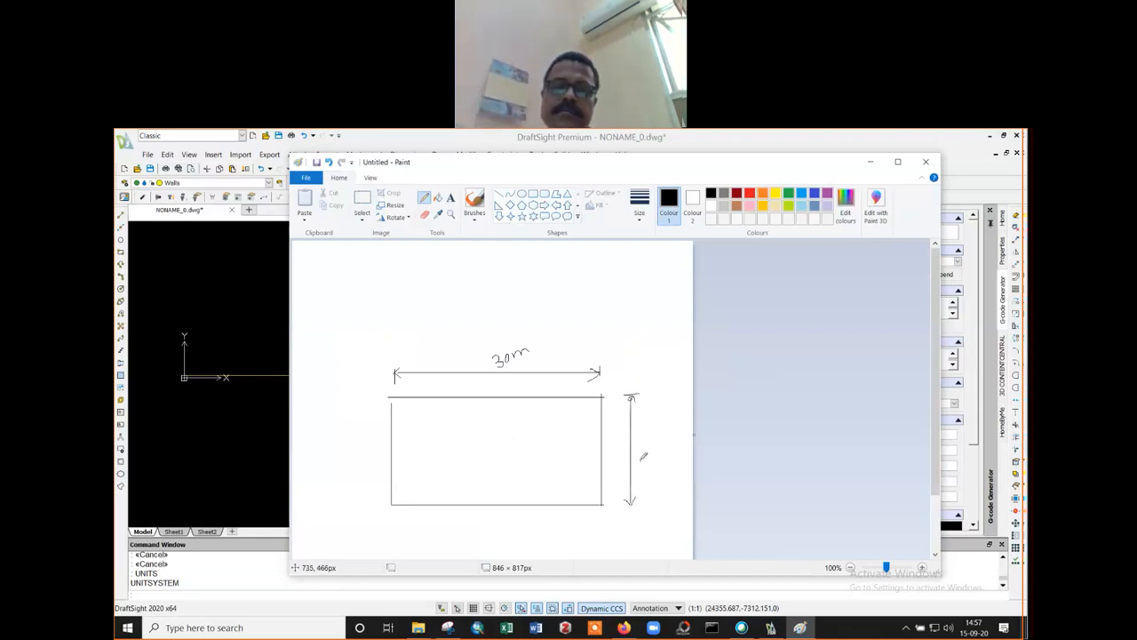
mouse_move(641, 459)
mouse_down()
mouse_move(637, 471)
mouse_move(660, 455)
mouse_move(664, 464)
mouse_up()
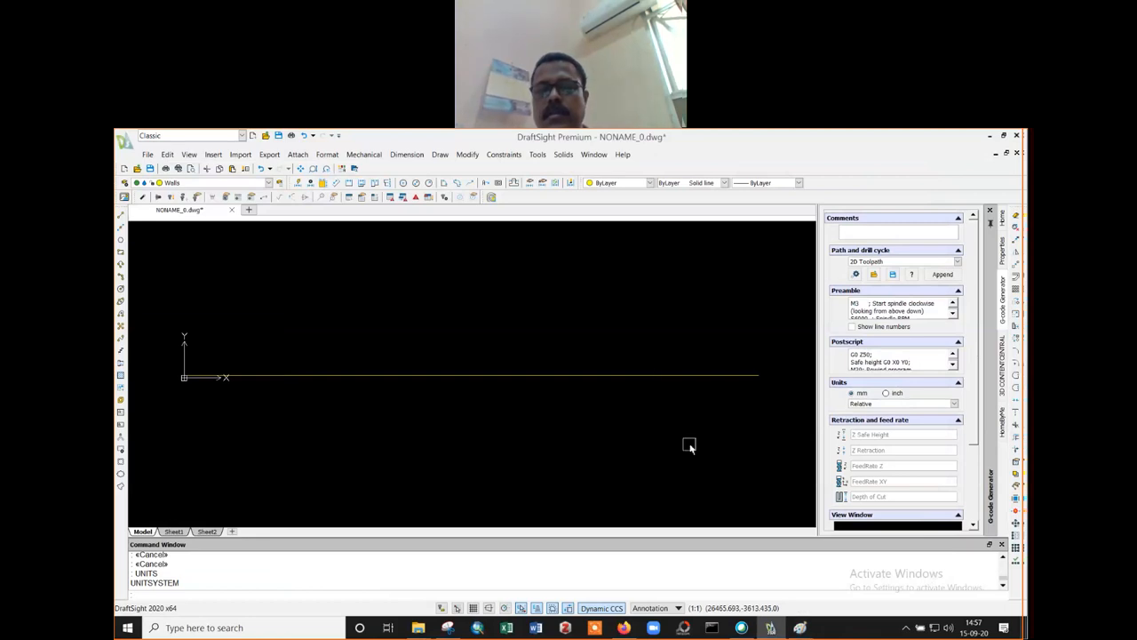
text(l)
key(Return)
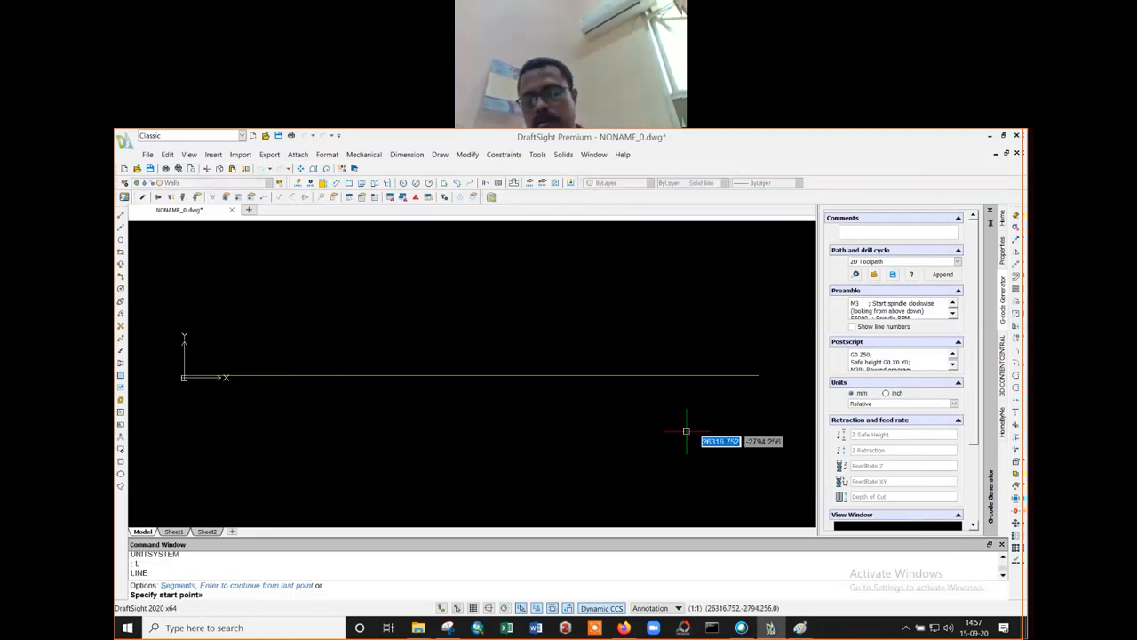
click(737, 374)
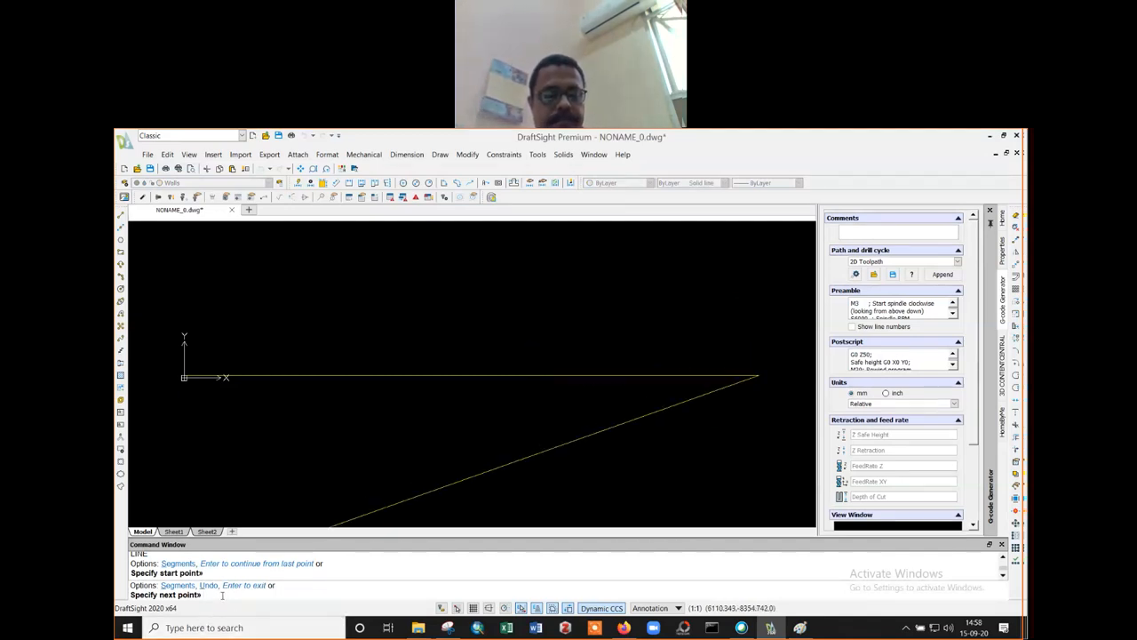
text(@20000<)
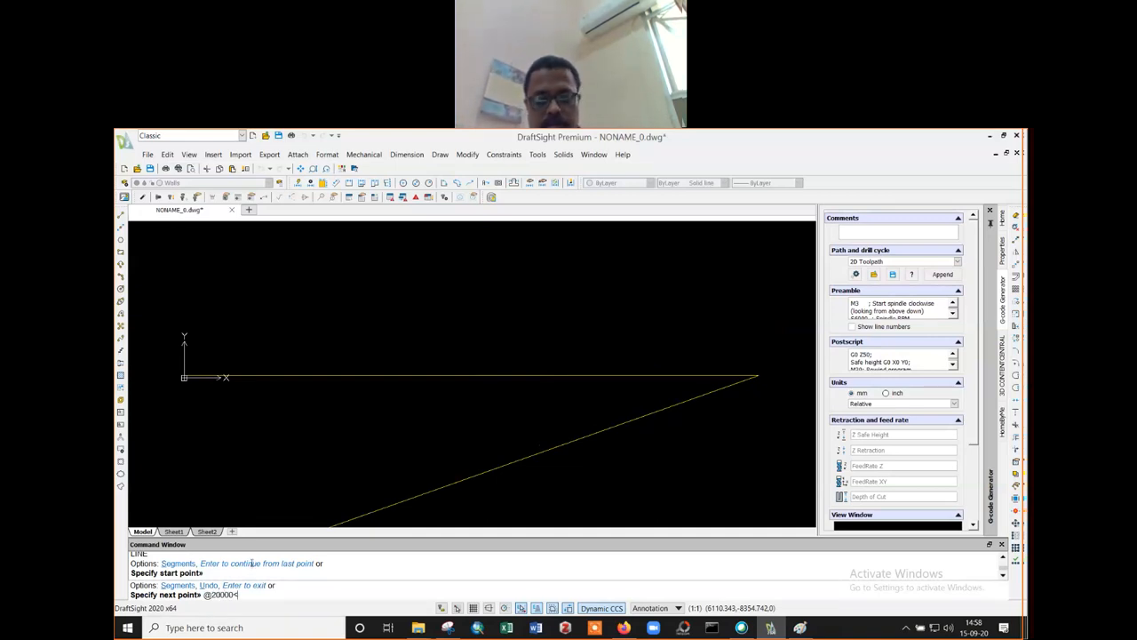
text(90)
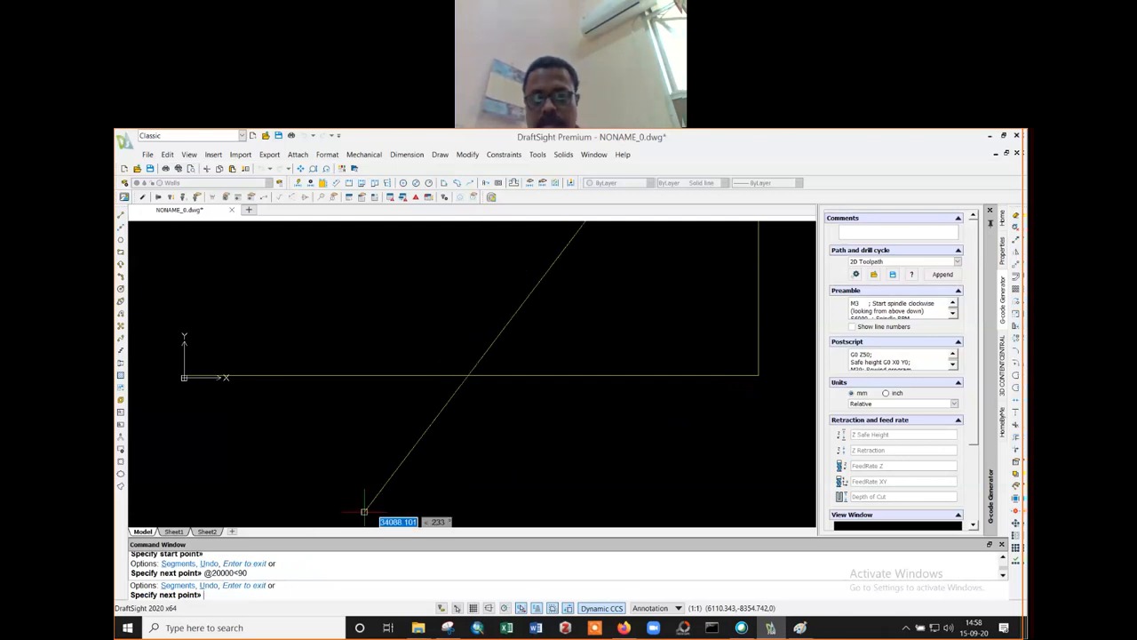
key(Return)
key(Return)
- Offset the vertical wall line by 30000 to the left to form the opposite side wall
text(e)
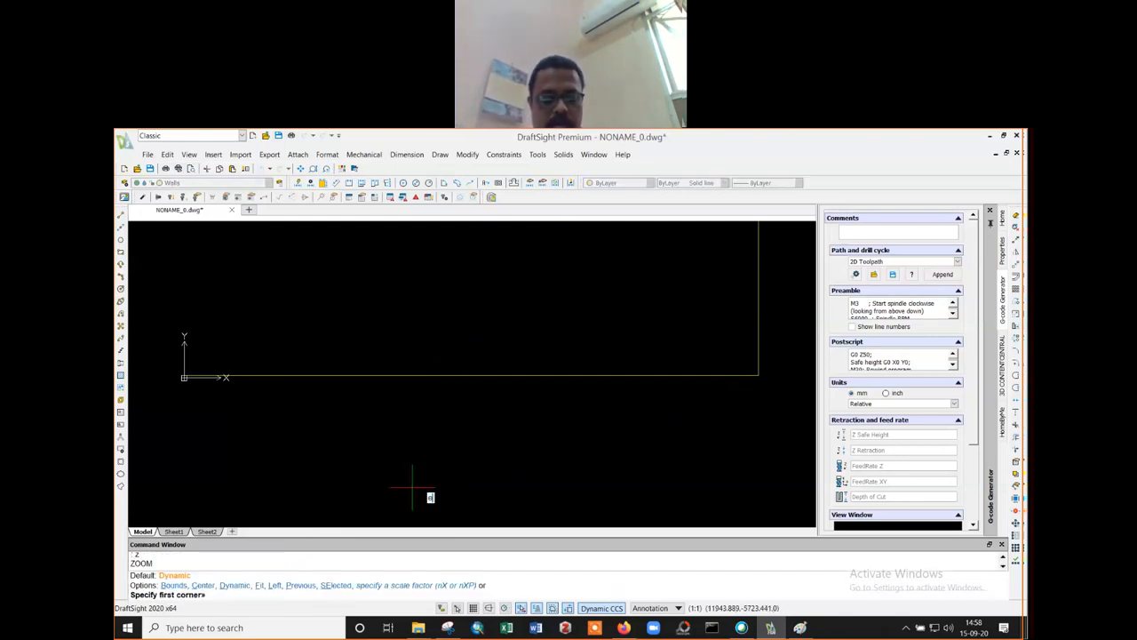
key(Return)
key(Return)
key(Return)
drag(624, 293, 651, 430)
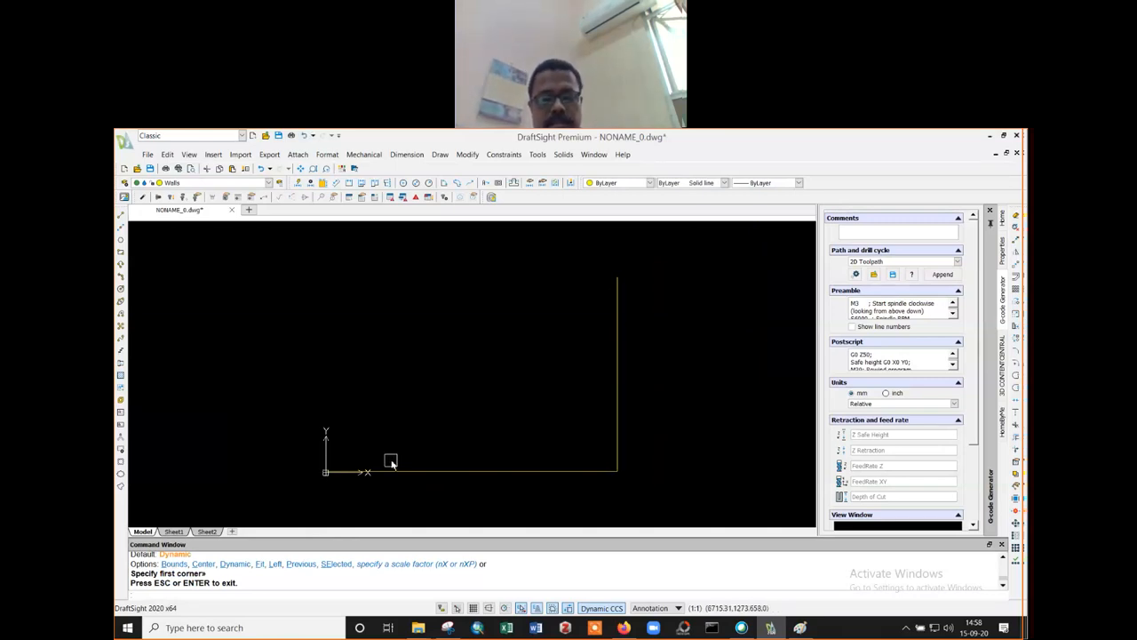
text(o)
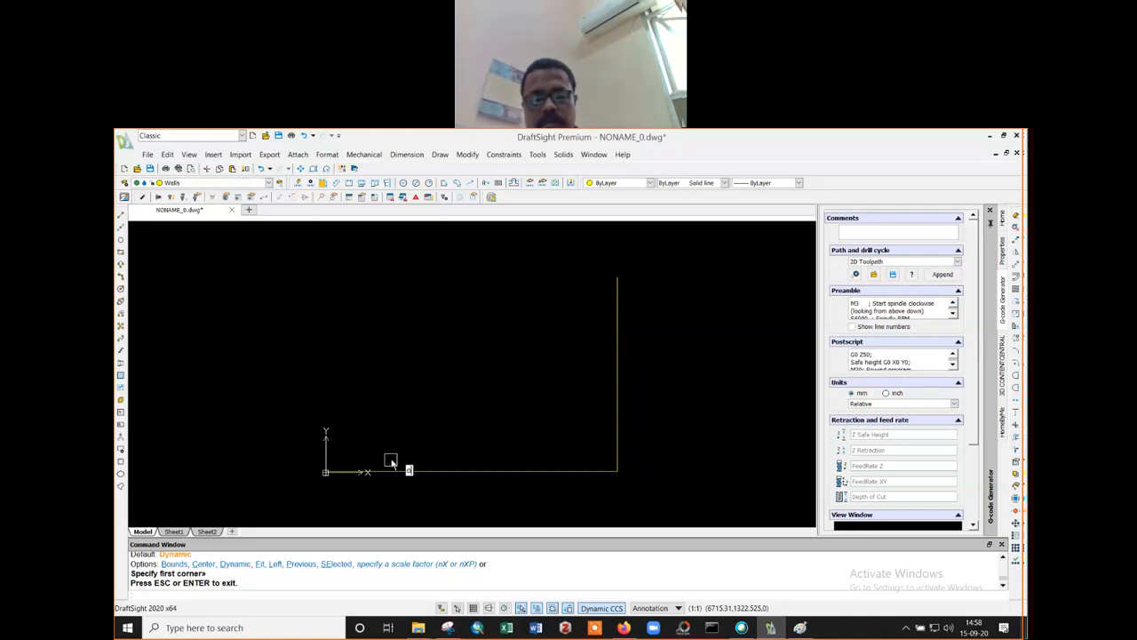
key(Return)
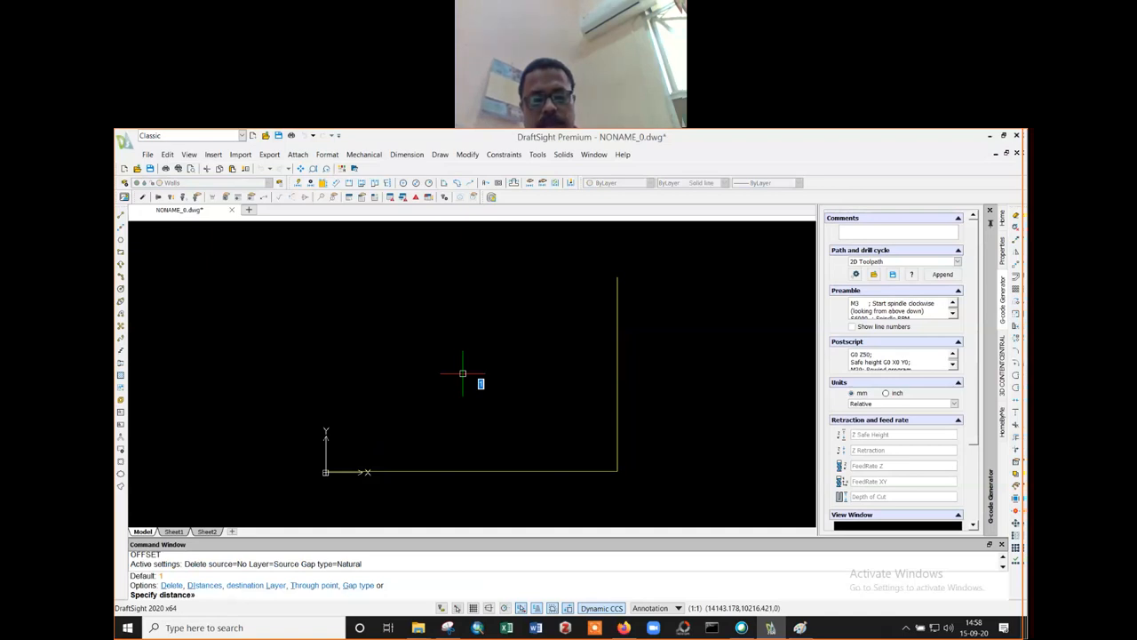
key(Return)
click(617, 368)
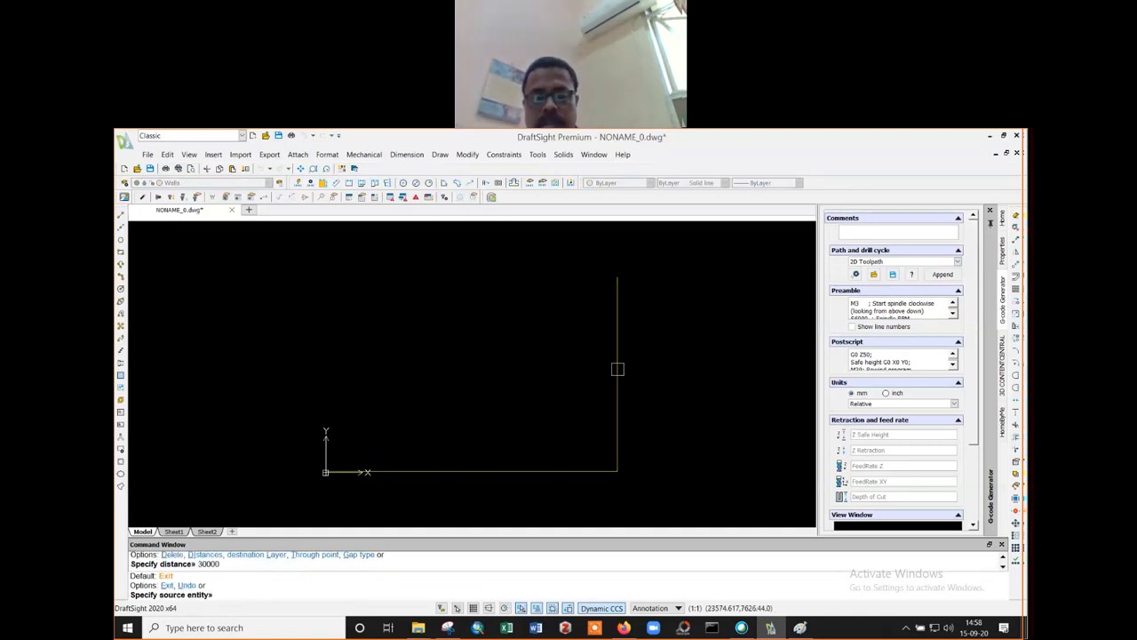
click(348, 391)
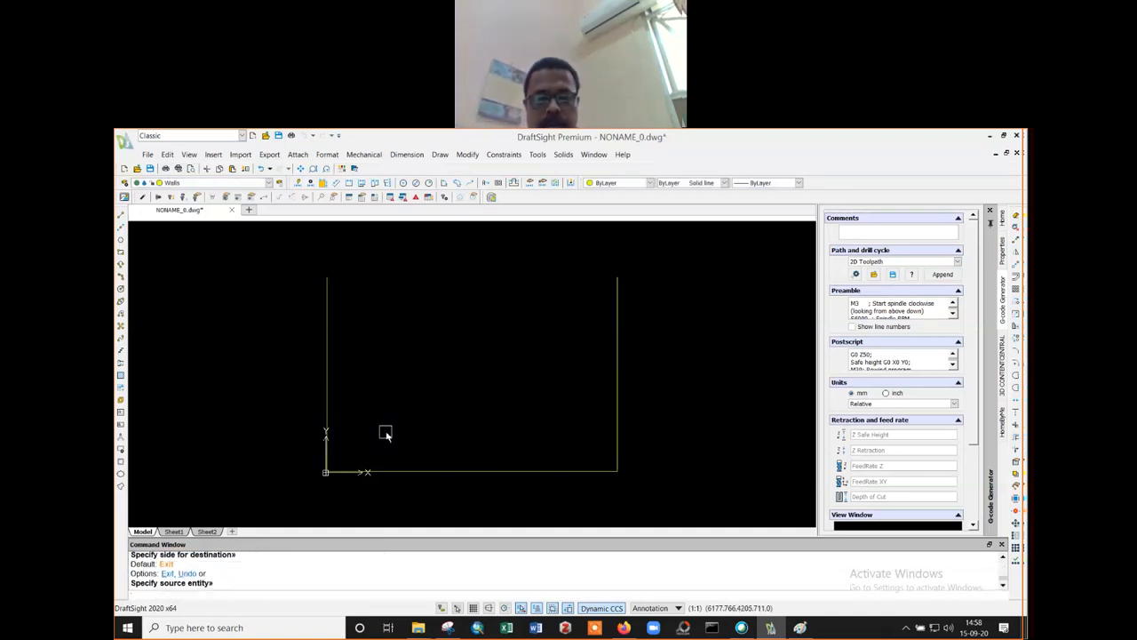
- Offset the bottom horizontal wall line upward by 20000 to close the rectangular outline
key(Return)
text(20000)
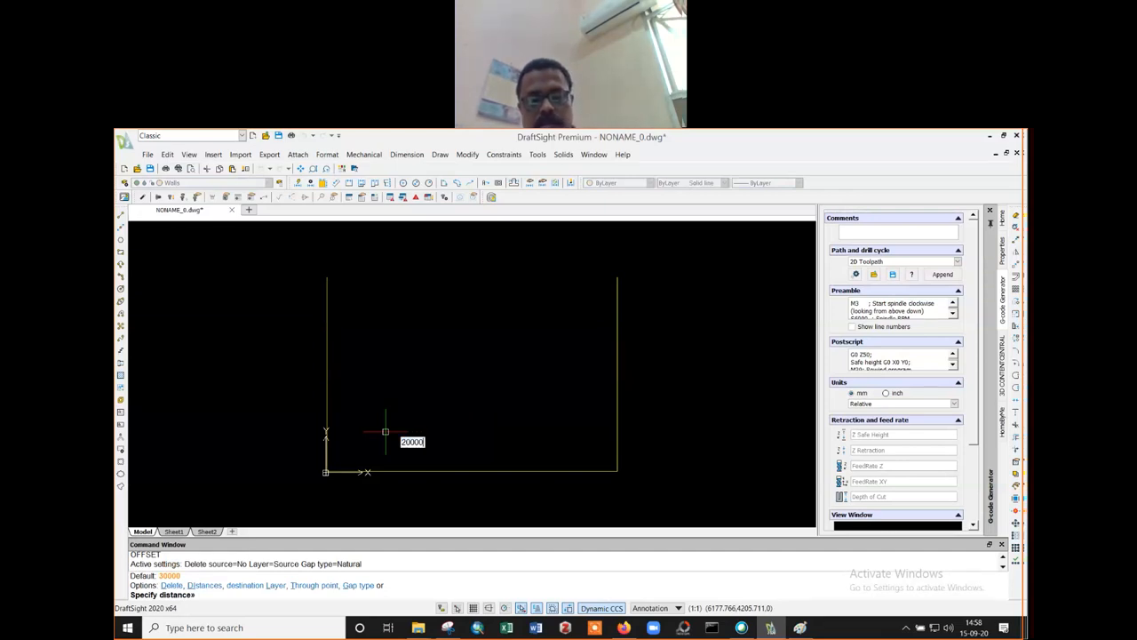
key(Return)
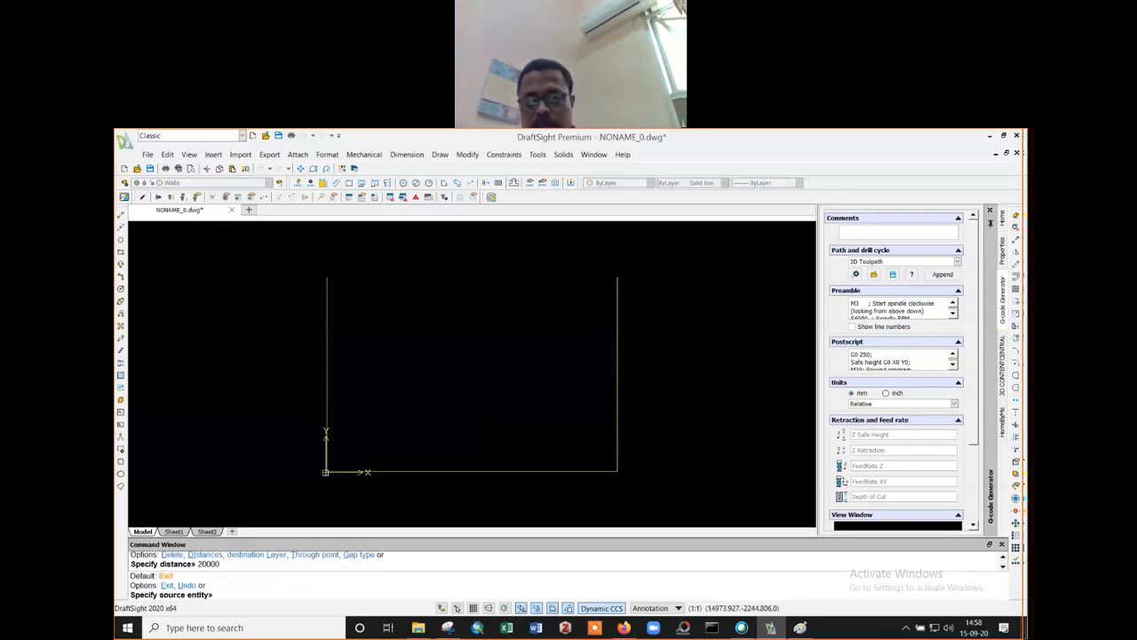
click(472, 471)
click(491, 359)
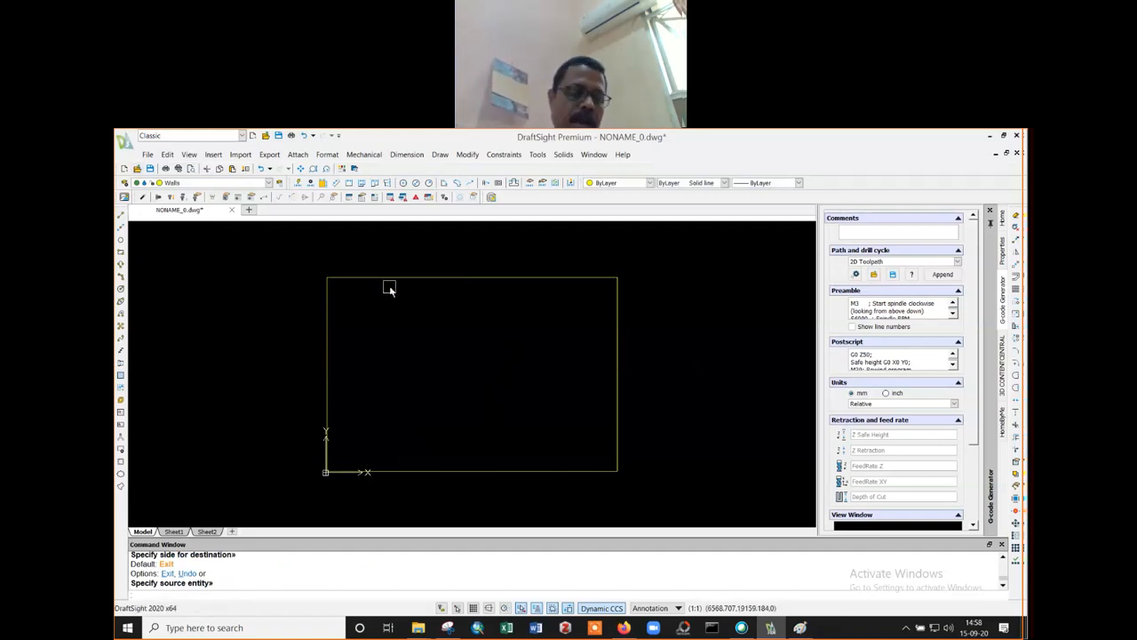
- Fit the whole rectangular wall outline in the drawing area to examine its four sides
text(z)
key(Return)
text(ecify first corner»)
key(Return)
key(Return)
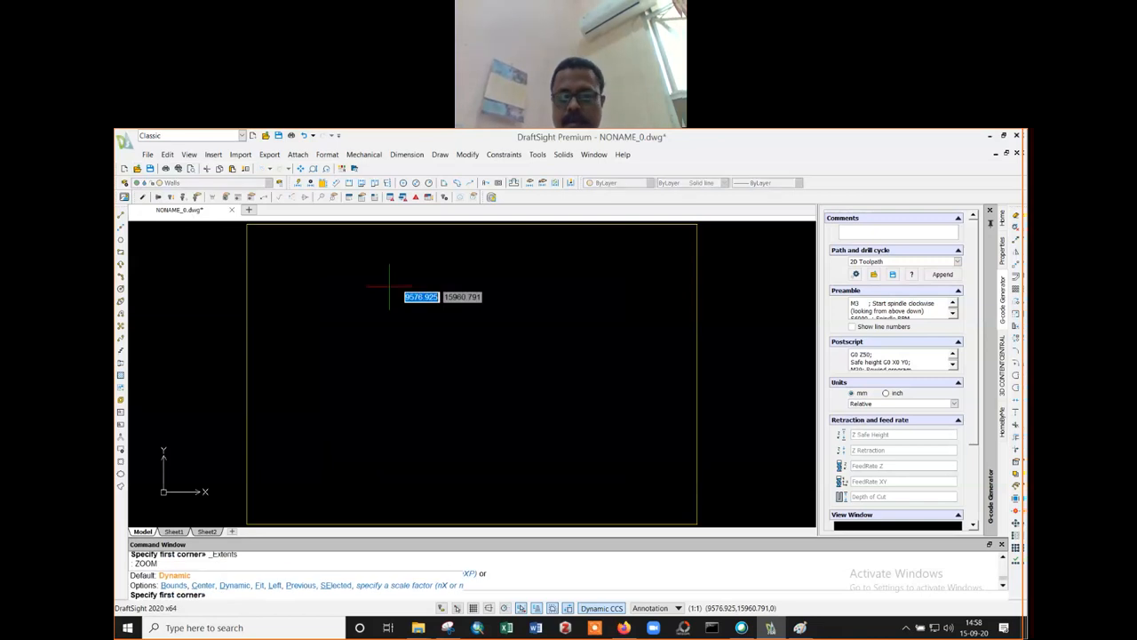
key(Return)
drag(503, 274, 505, 340)
key(Escape)
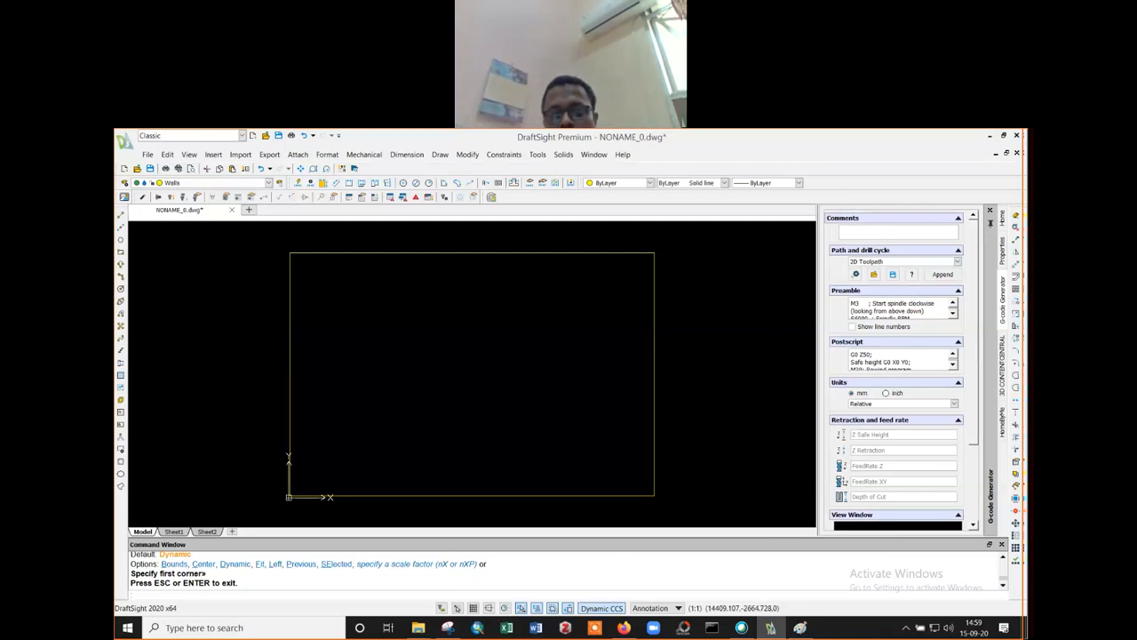
click(800, 627)
mouse_move(399, 311)
mouse_down()
mouse_move(412, 317)
mouse_move(438, 290)
mouse_move(438, 303)
mouse_move(434, 288)
mouse_move(439, 305)
mouse_move(473, 277)
mouse_move(567, 302)
mouse_move(583, 276)
mouse_move(573, 285)
mouse_up()
key(alt+Tab)
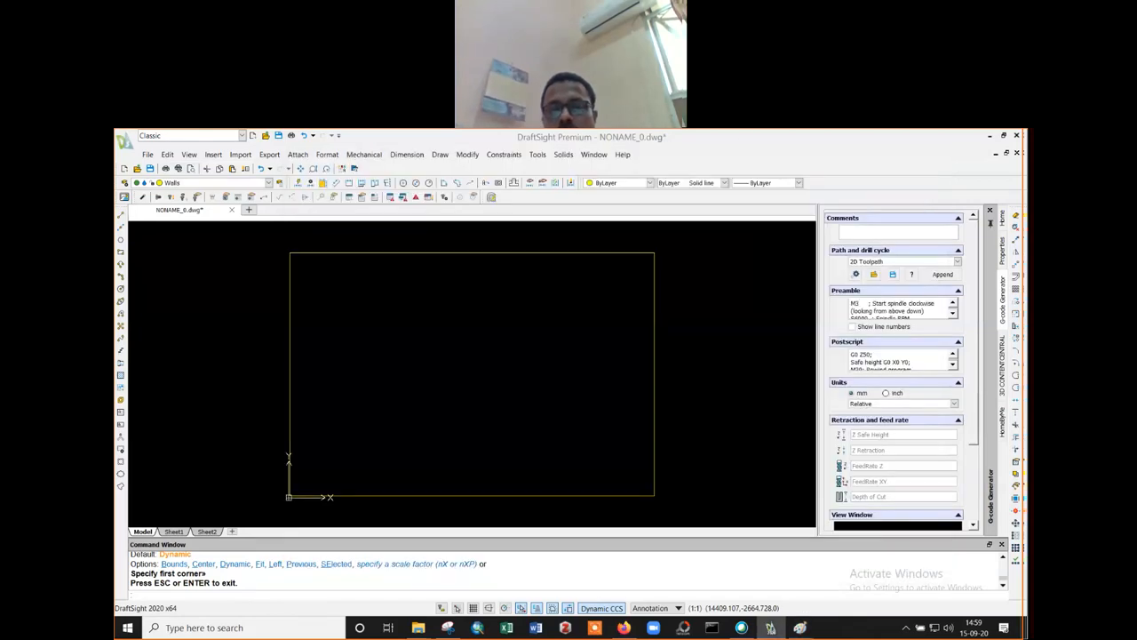
scroll(543, 370, down, 3)
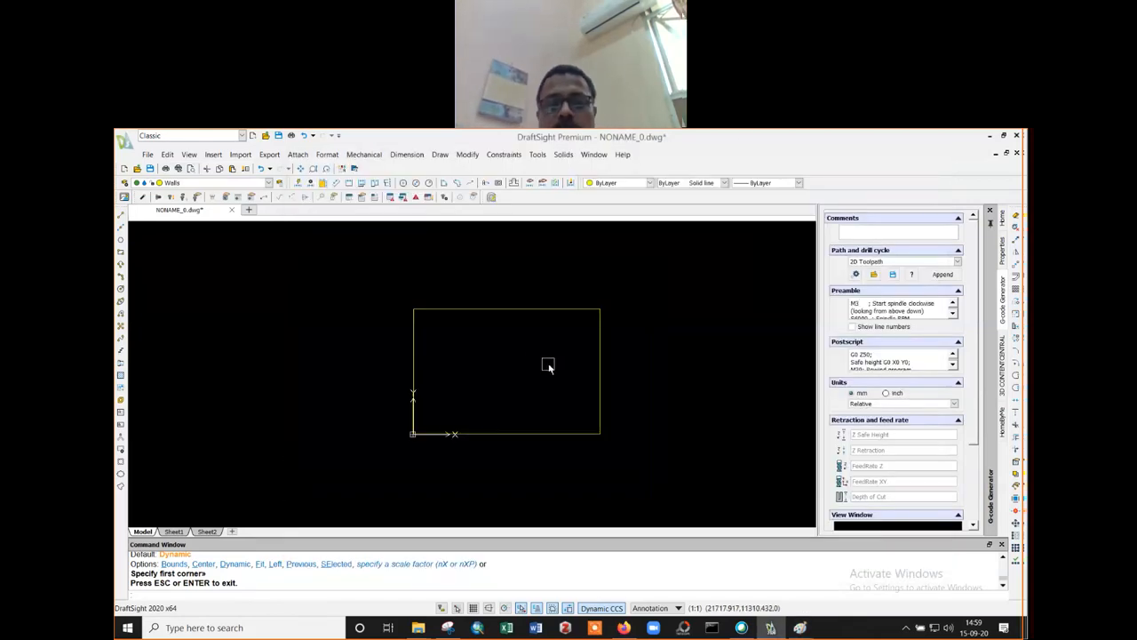
key(Escape)
key(Escape)
key(Escape)
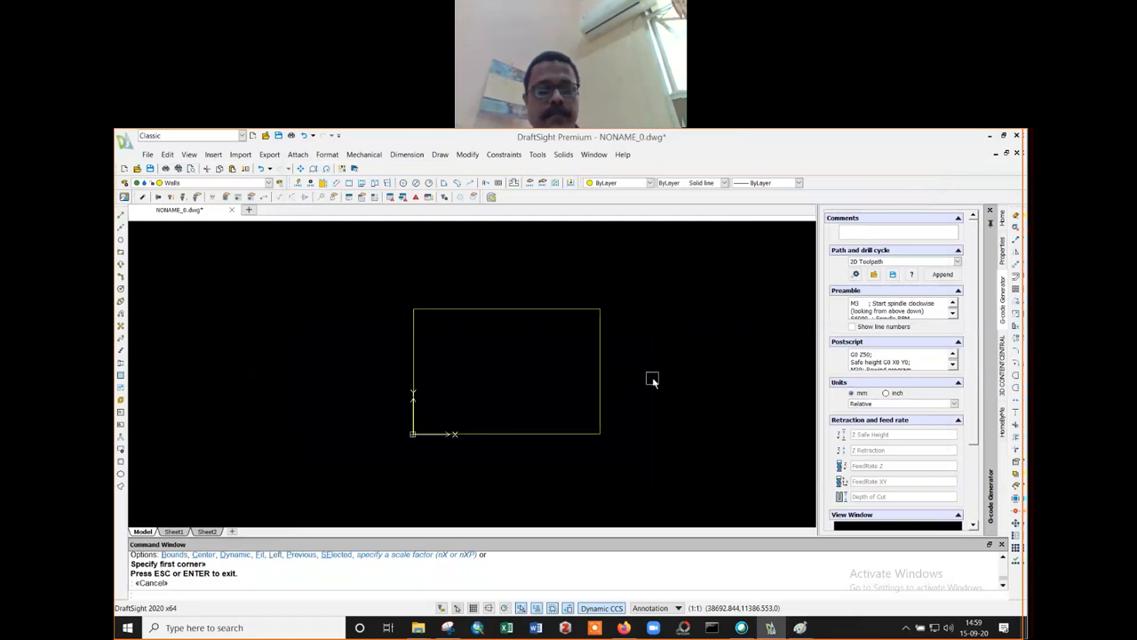
click(653, 380)
click(661, 393)
text(re)
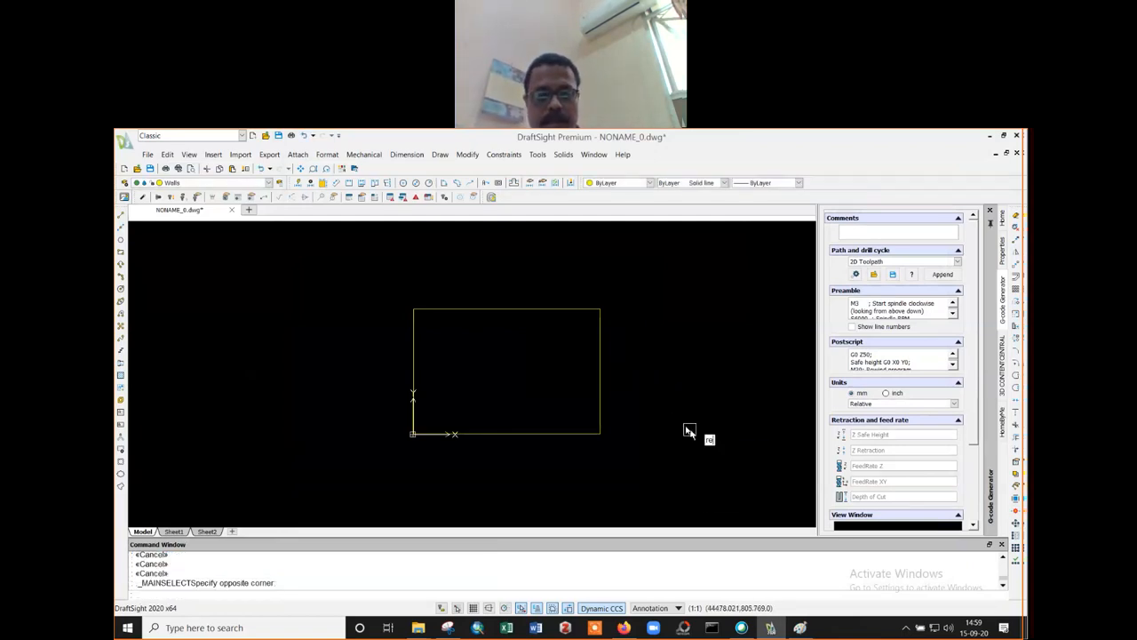
text(c)
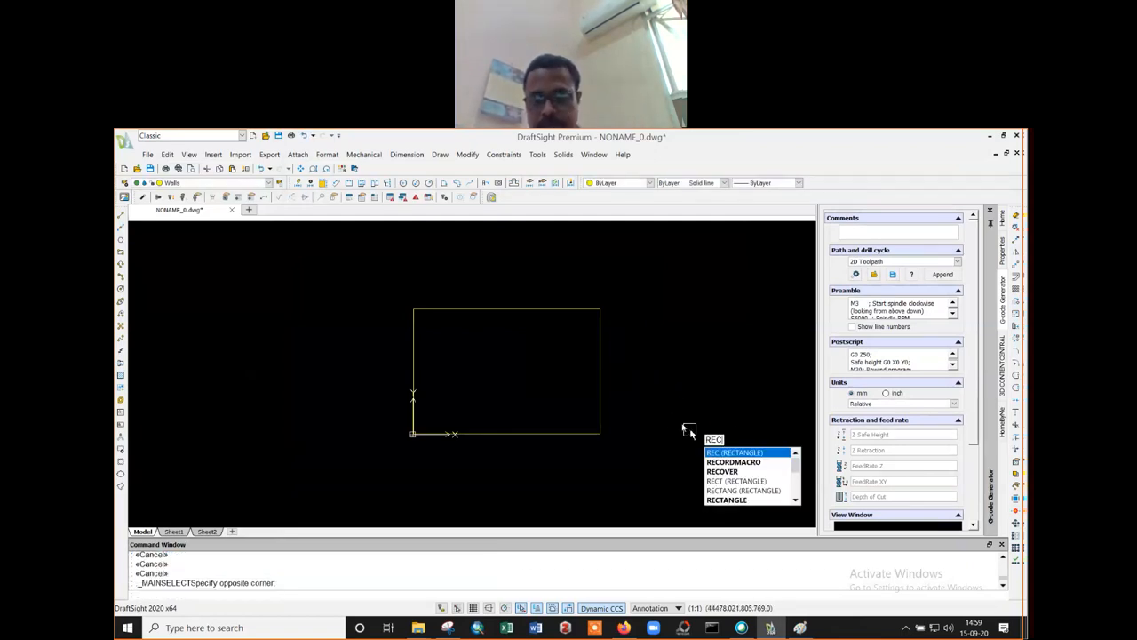
key(Return)
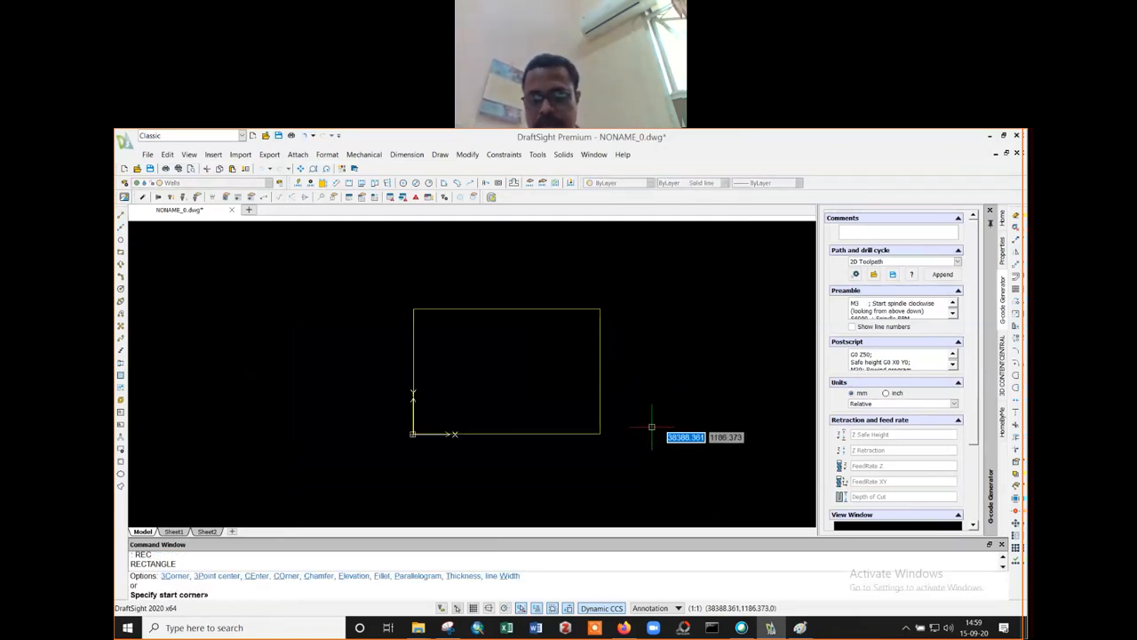
click(649, 356)
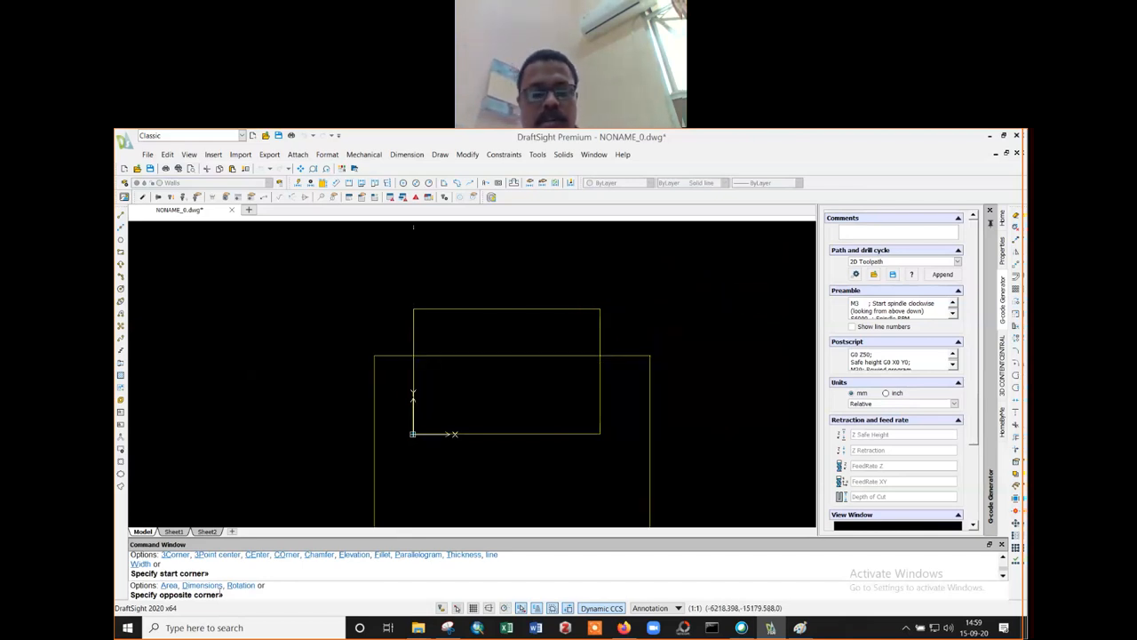
text(@3)
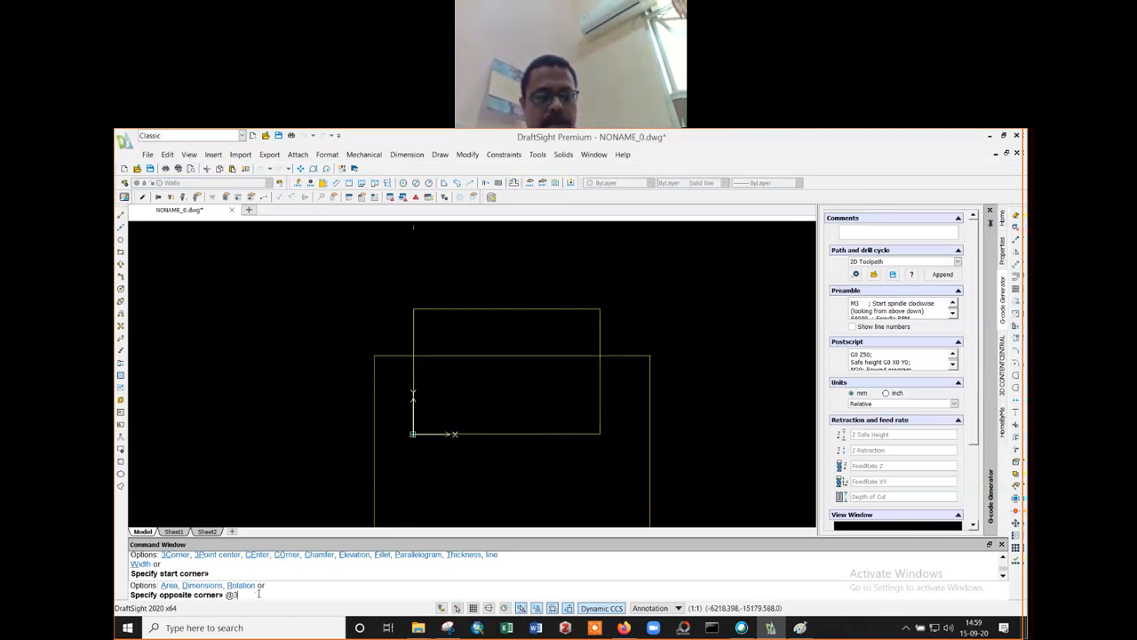
text(0000)
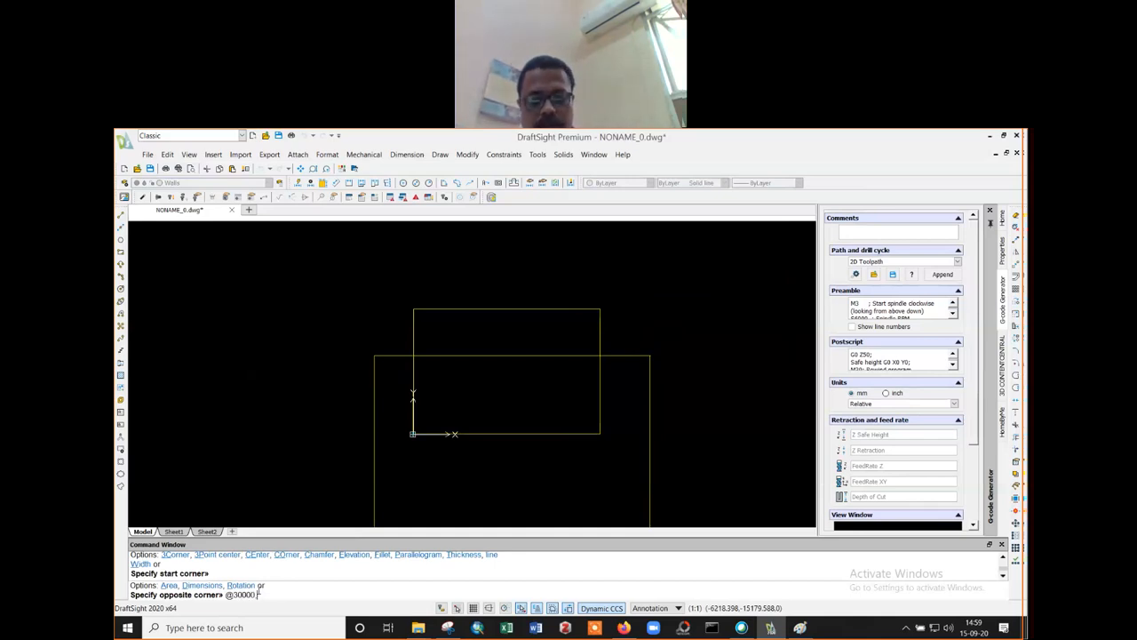
text(,20000)
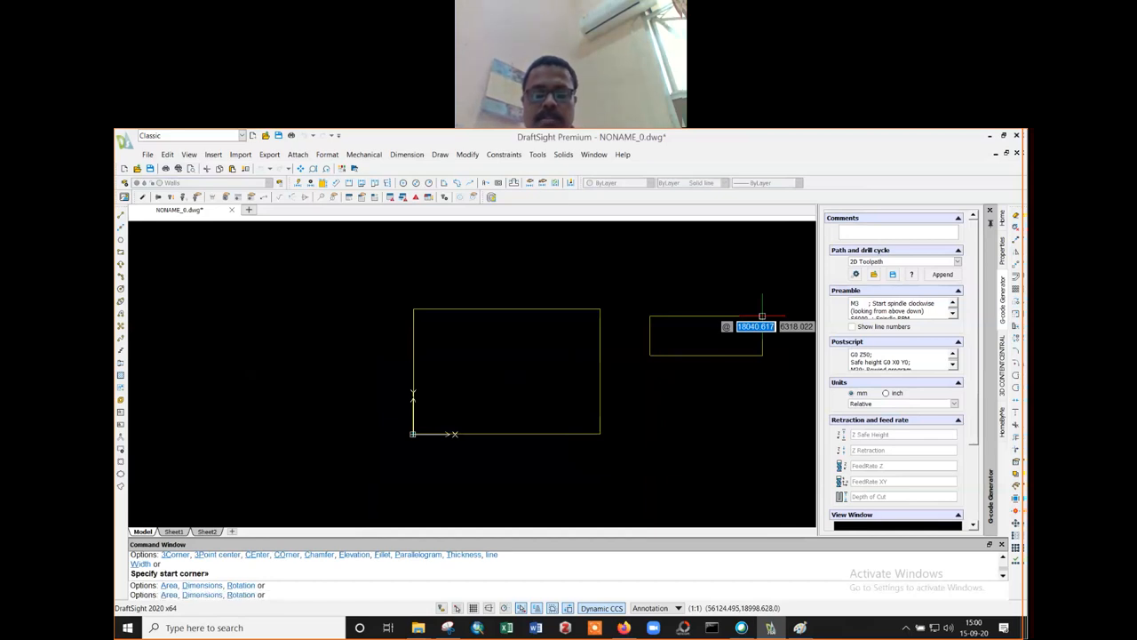
key(Return)
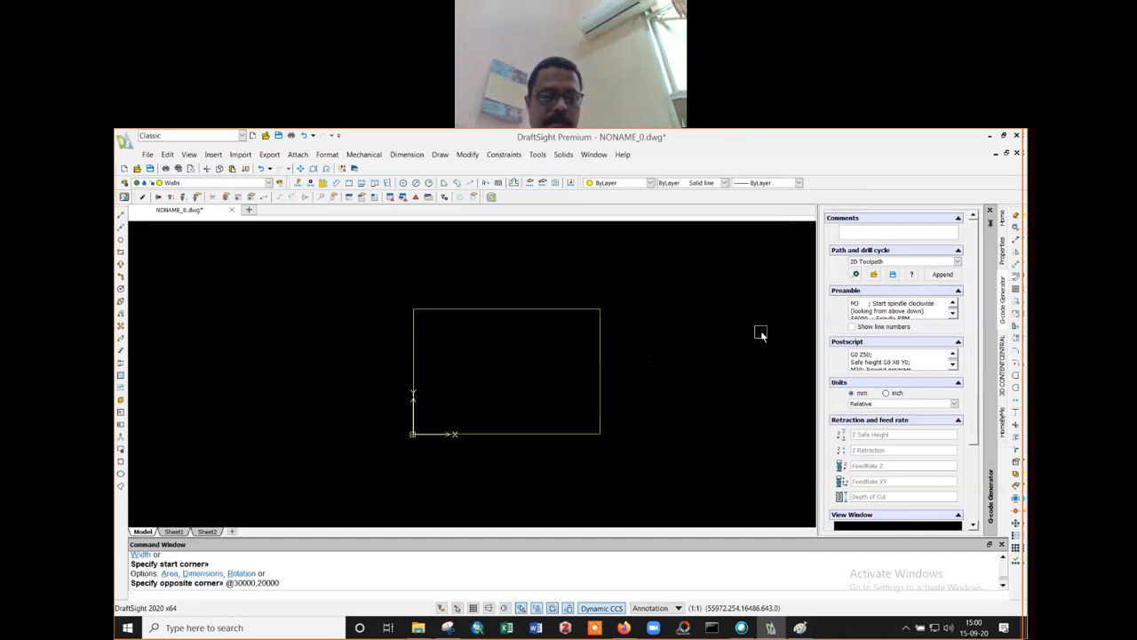
- Zoom in closely around the attempted rectangle's start corner to look for its geometry
text(z)
key(Return)
click(670, 348)
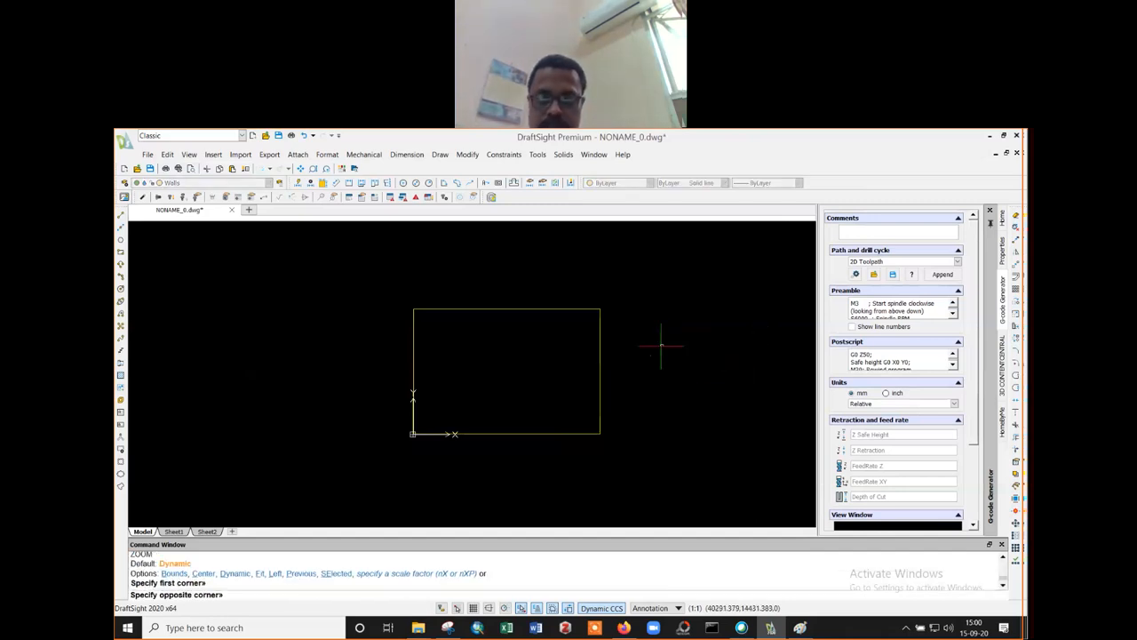
click(643, 361)
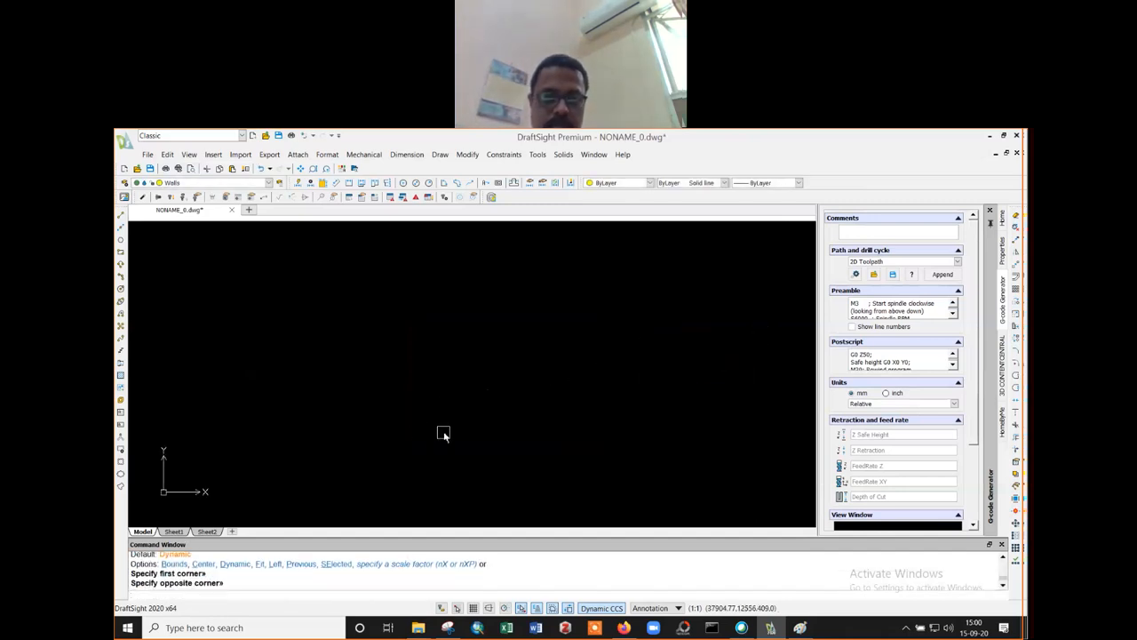
key(Return)
key(Return)
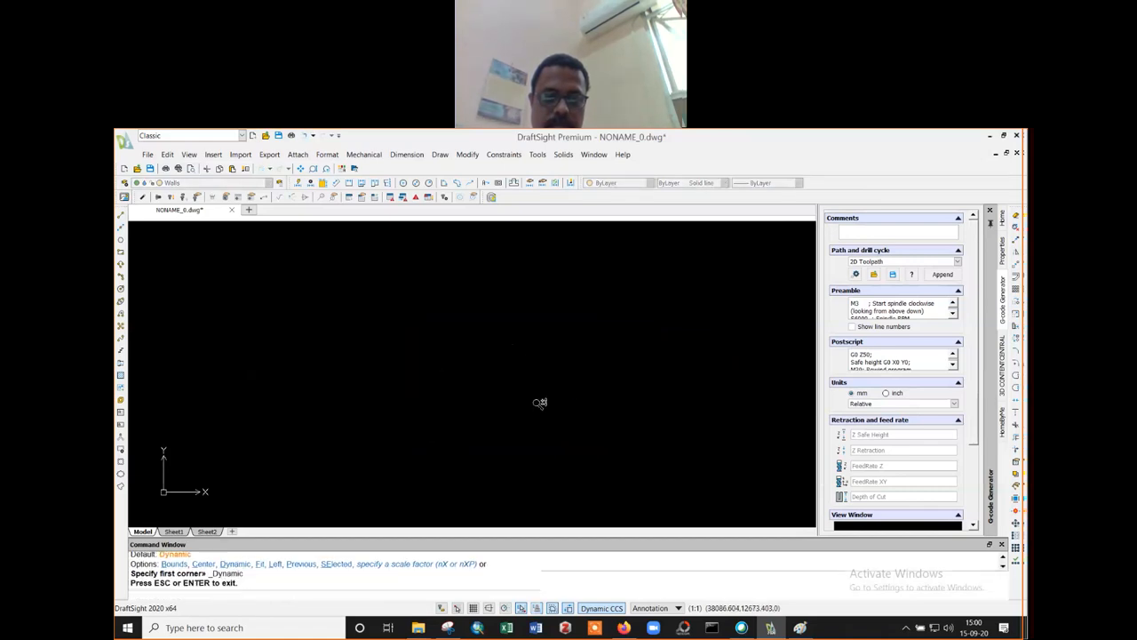
key(Escape)
- Delete the stray rectangle beside the wall outline using a selection window around it
text(z)
key(Return)
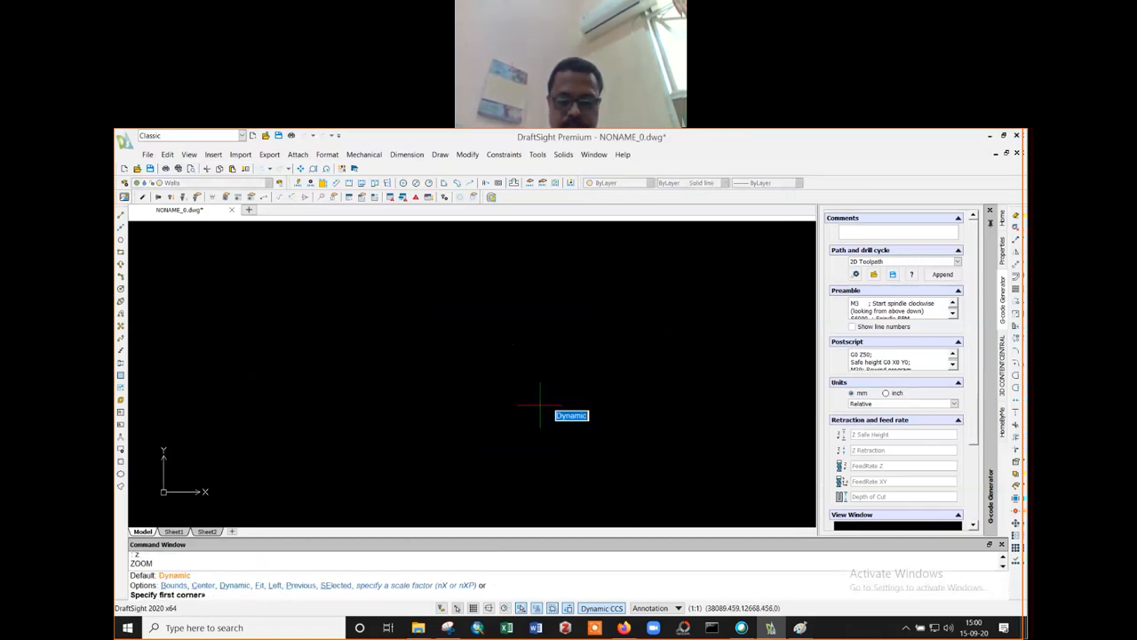
text(e)
key(Return)
key(Return)
key(Return)
drag(719, 295, 756, 497)
key(Escape)
key(Delete)
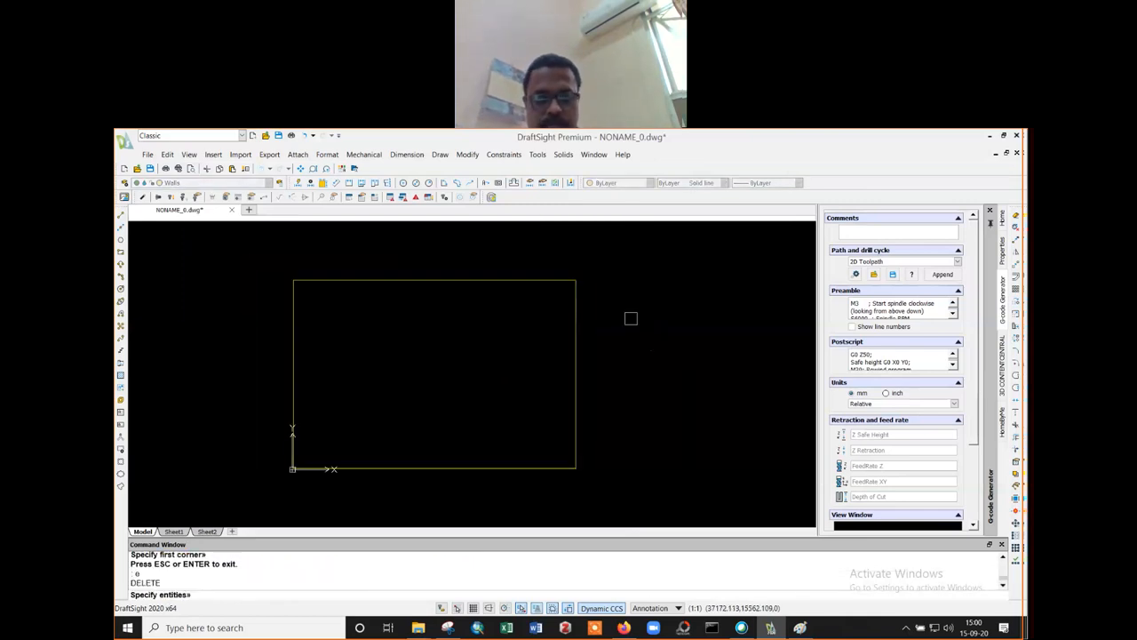
click(630, 318)
click(699, 404)
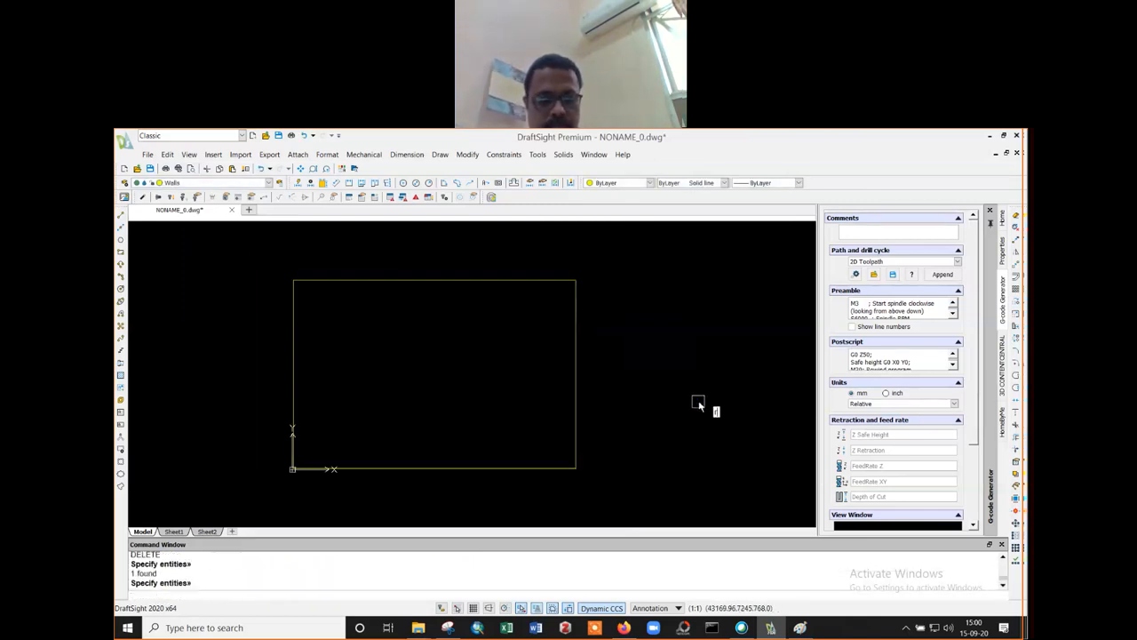
text(rec)
key(Return)
click(653, 424)
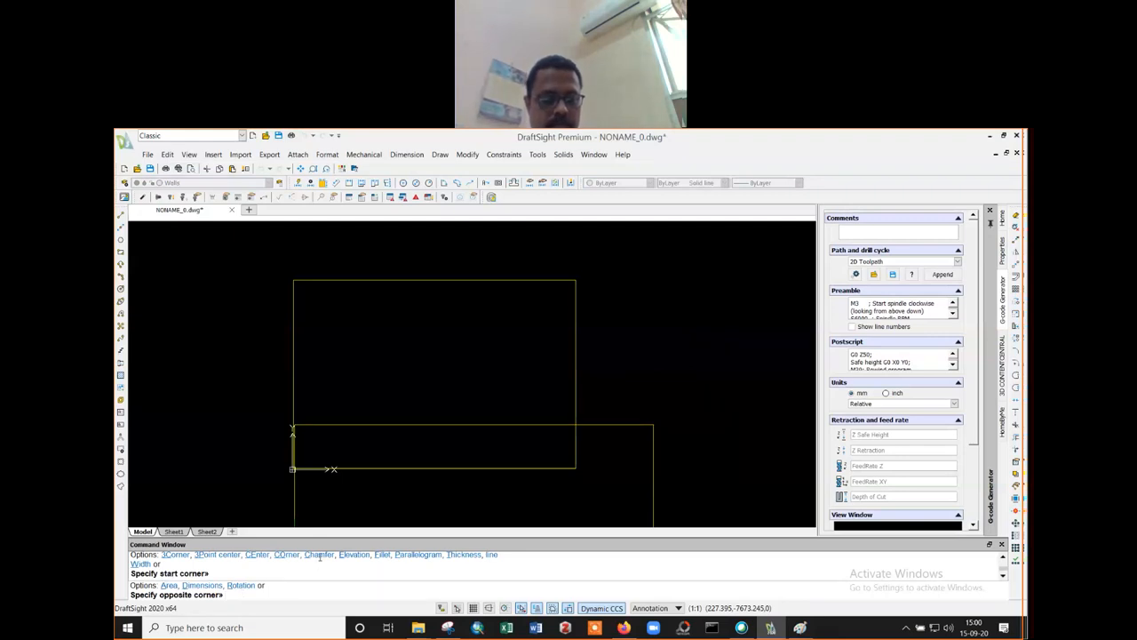
text(@)
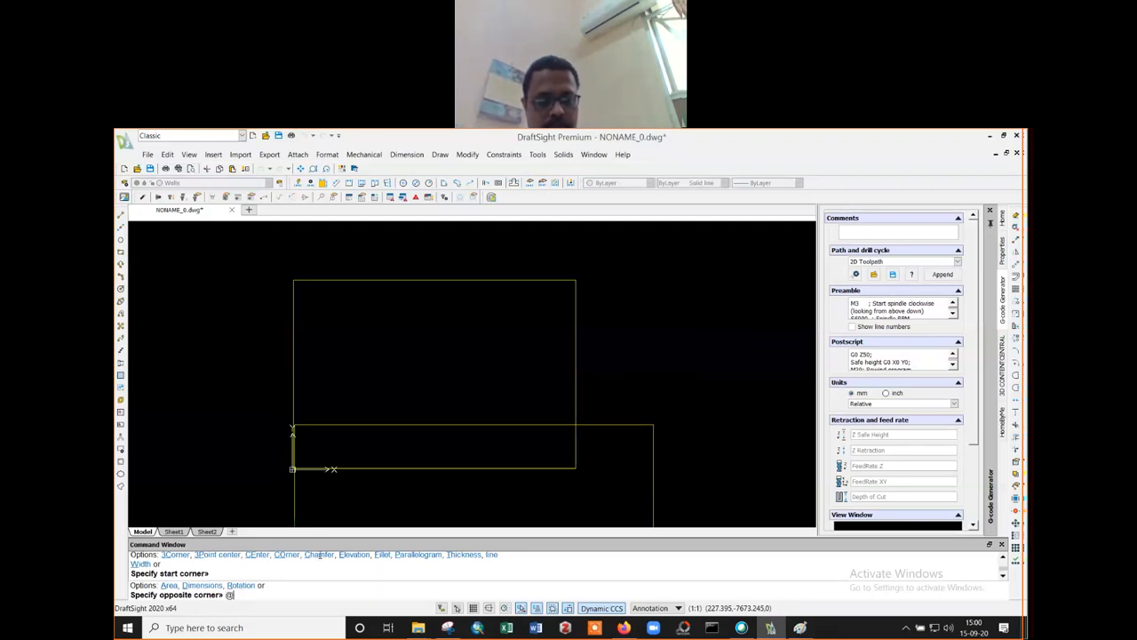
text(30000)
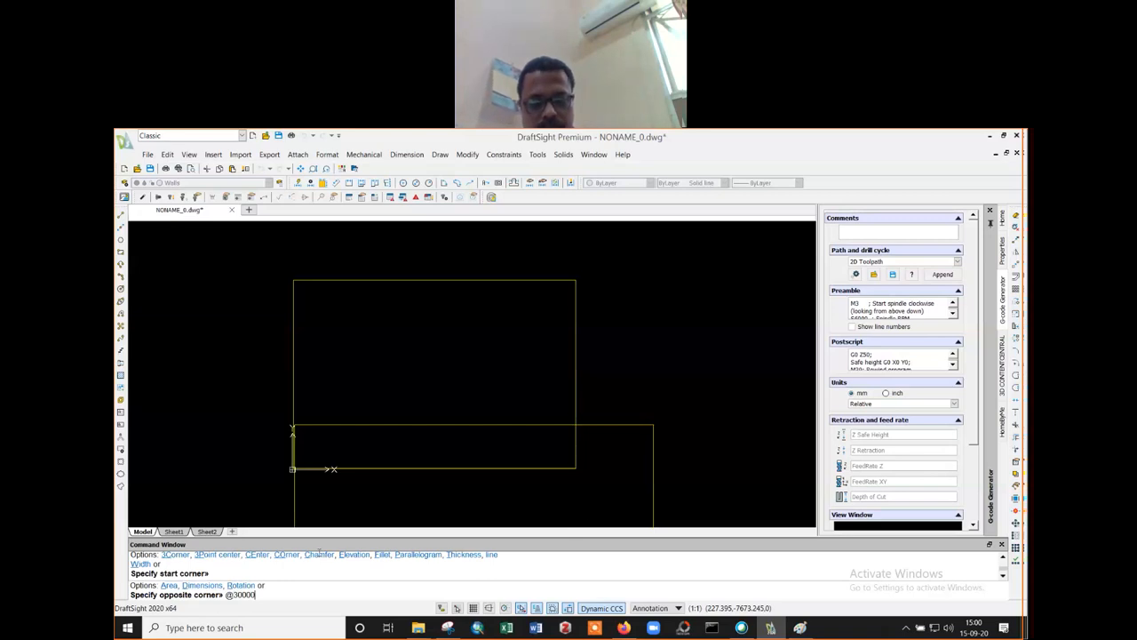
text(,20000)
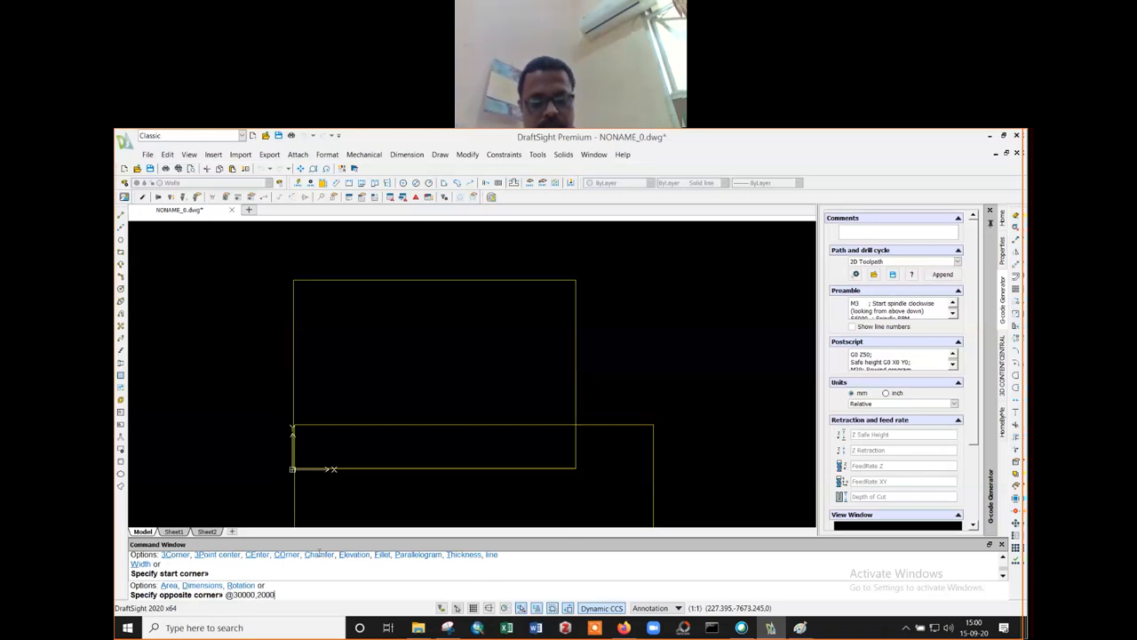
key(Return)
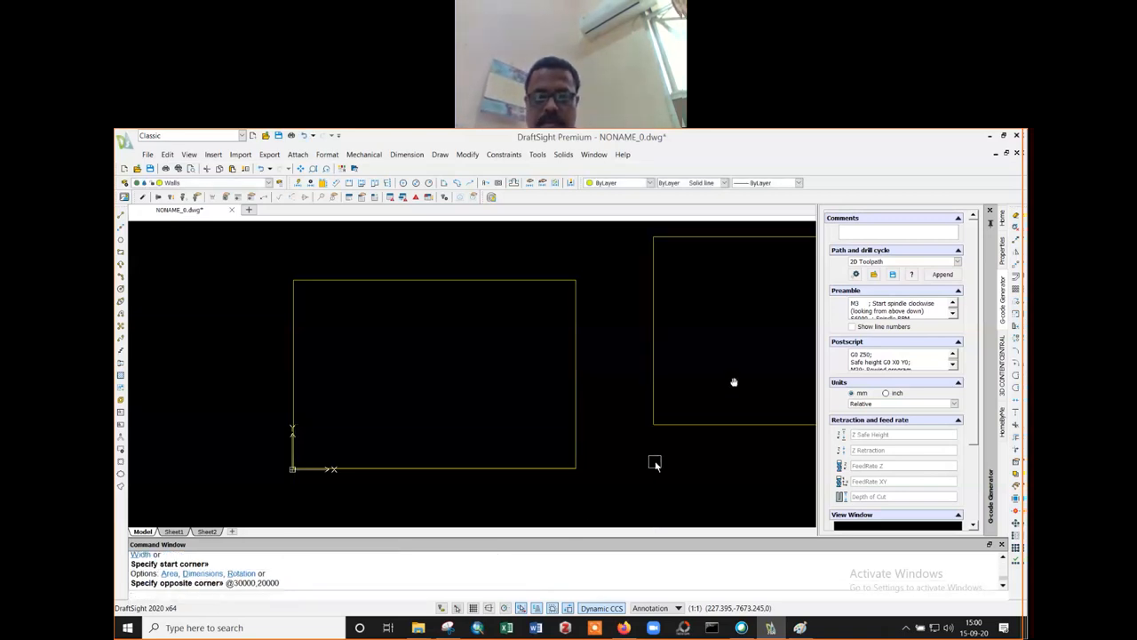
- Pan and zoom until both room outlines are in view, and compare the line-built outline with the new rectangle
text(p)
key(Return)
mouse_move(734, 382)
mouse_down()
mouse_move(464, 427)
mouse_move(552, 414)
mouse_up()
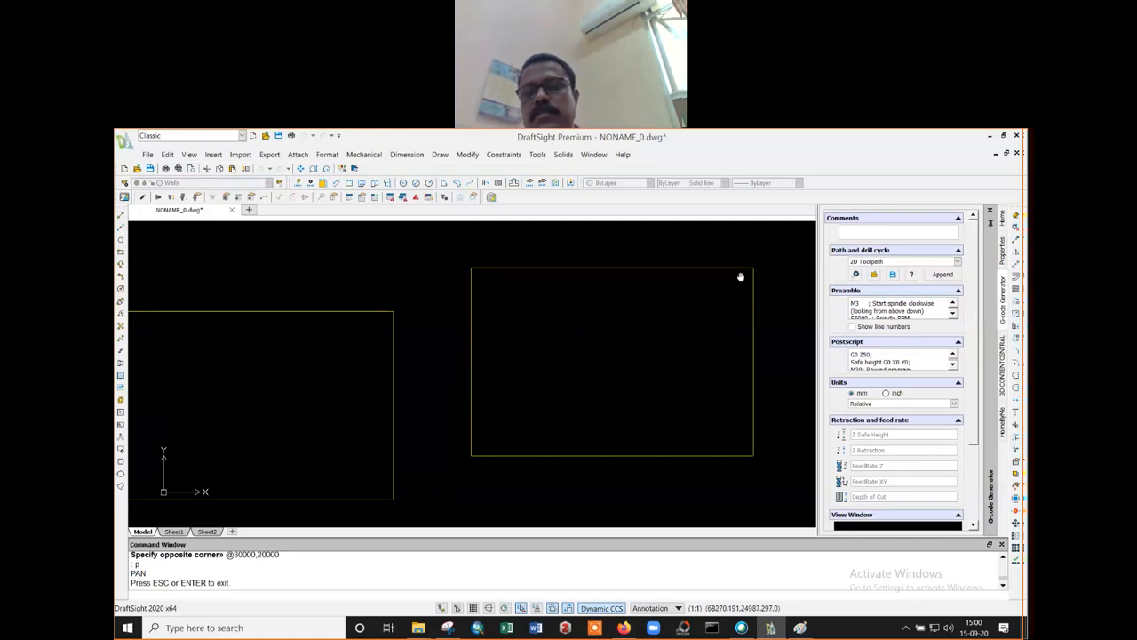
mouse_move(574, 304)
mouse_down()
mouse_move(657, 326)
mouse_move(571, 314)
mouse_up()
scroll(571, 314, down, 1)
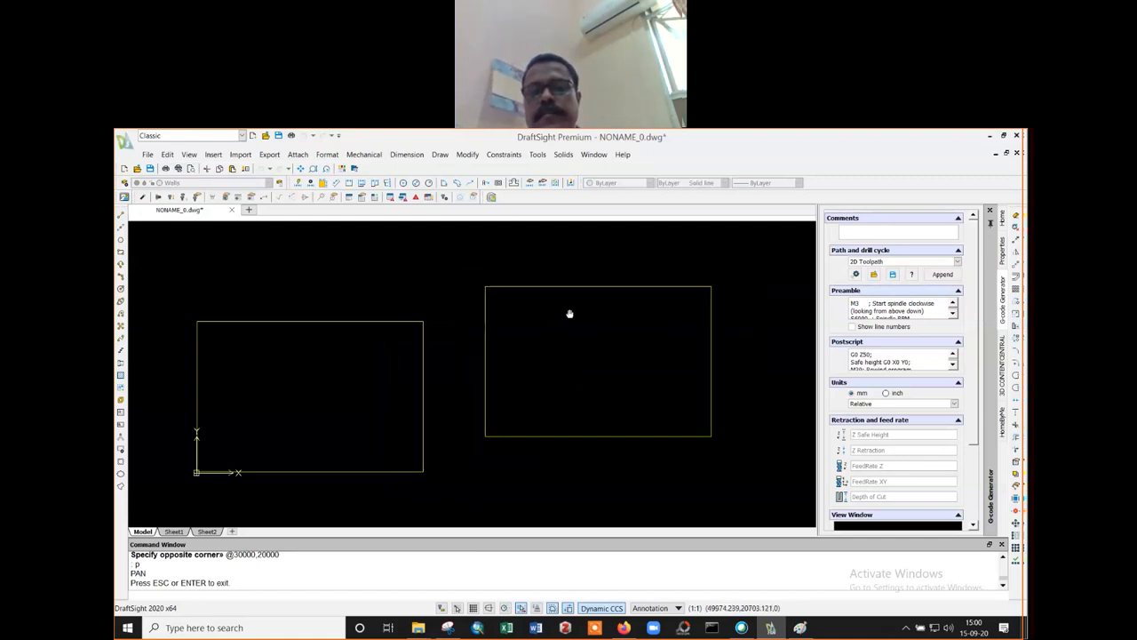
drag(573, 377, 574, 361)
right_click(548, 352)
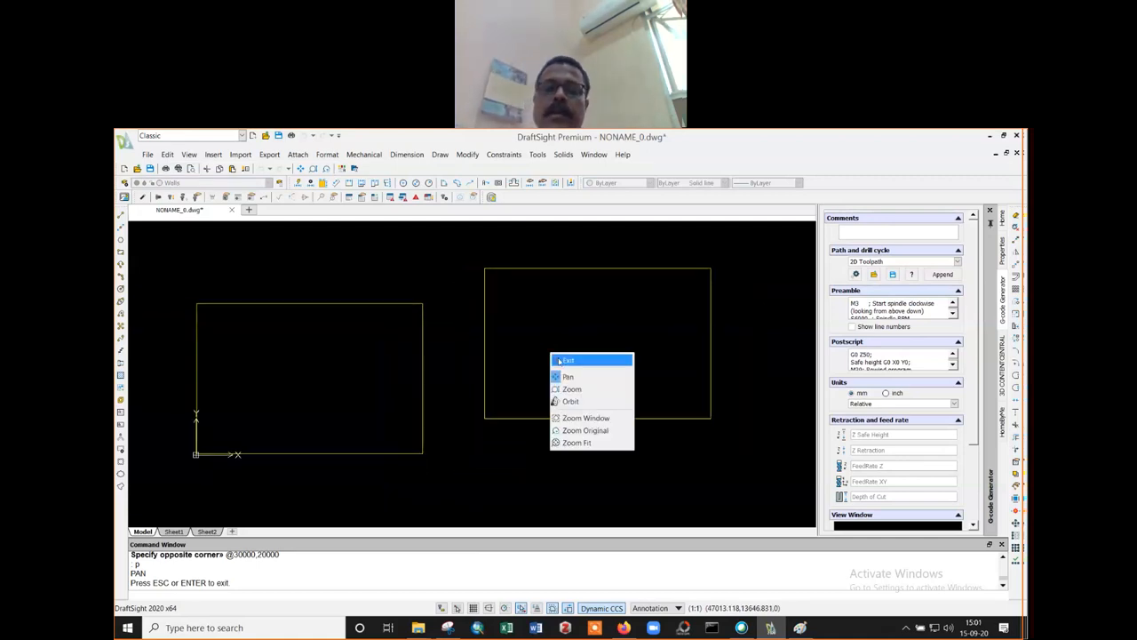
click(562, 360)
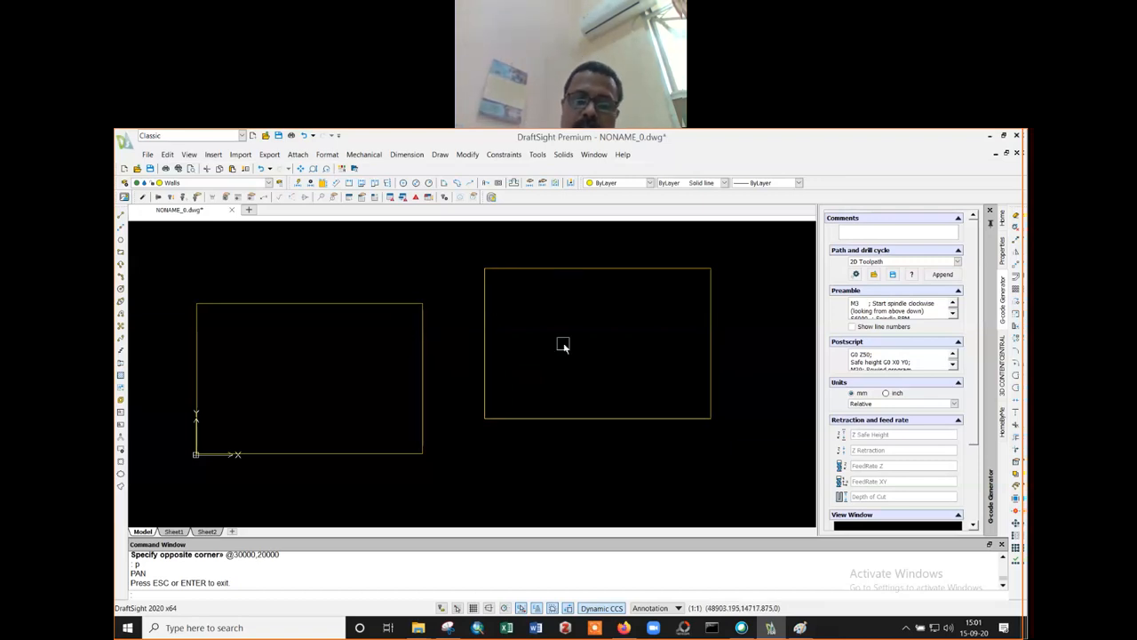
- List the new rectangle's properties and examine its polyline flag and area
key(Escape)
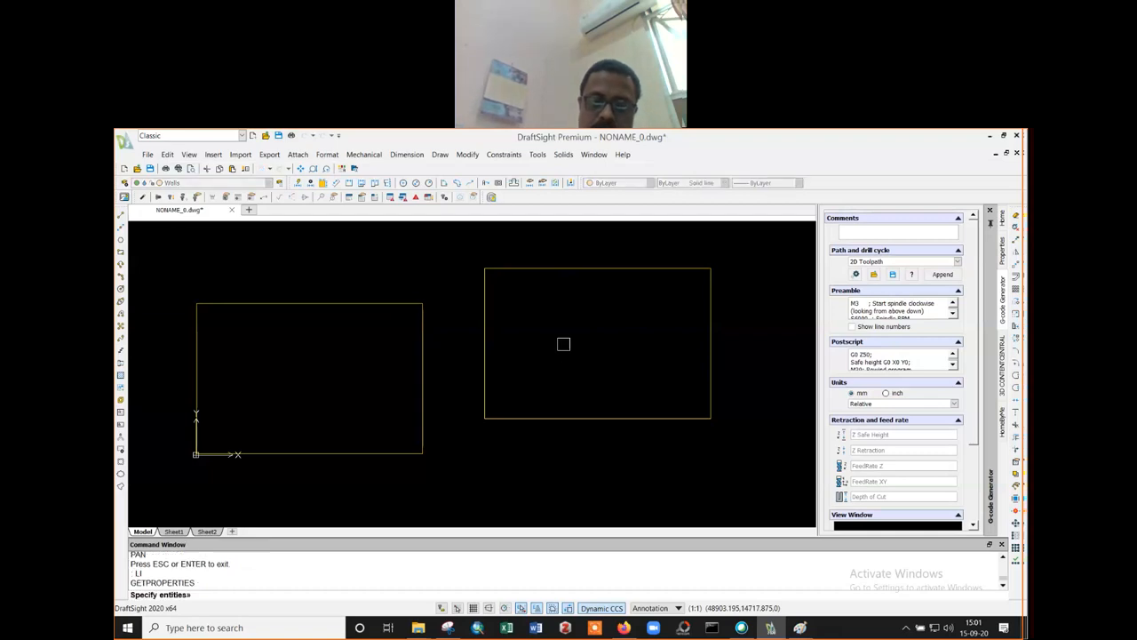
click(553, 269)
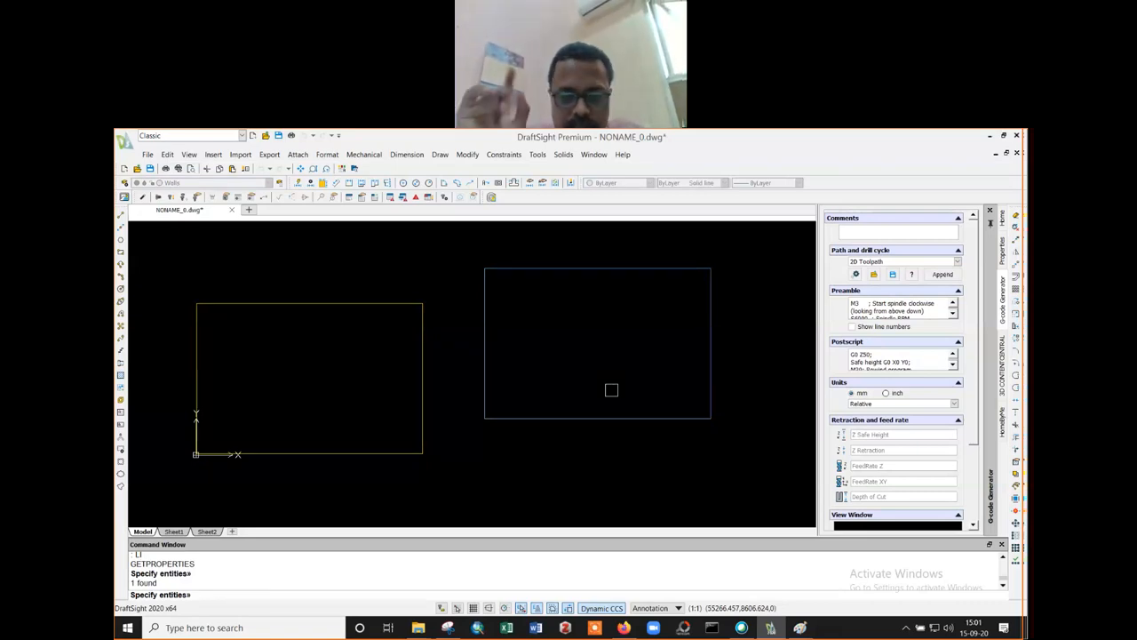
key(Return)
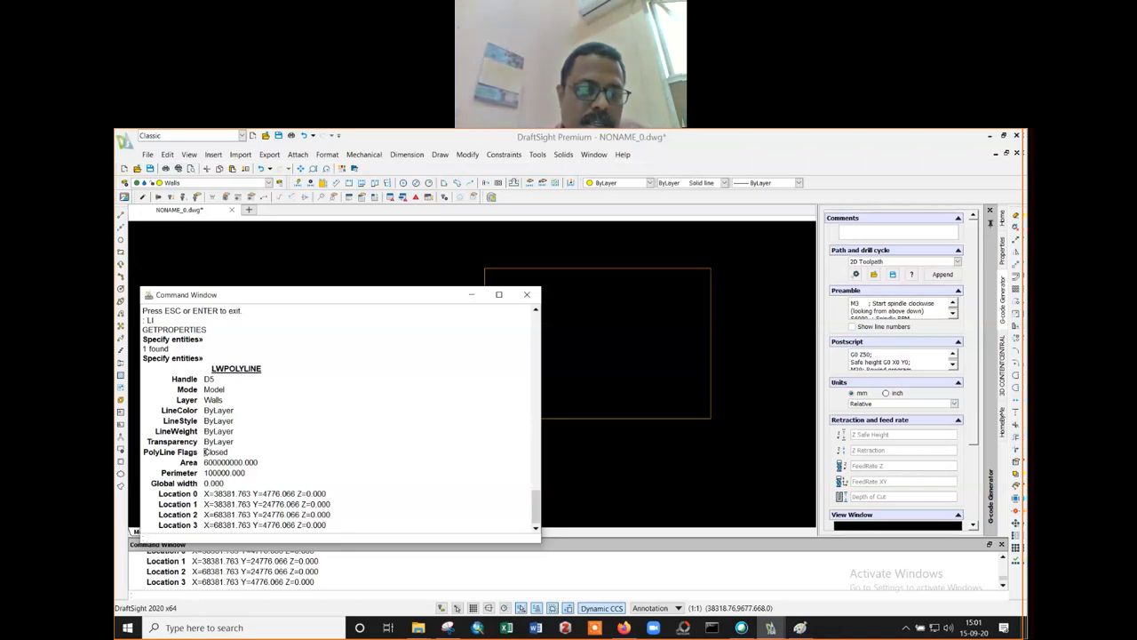
drag(205, 452, 228, 452)
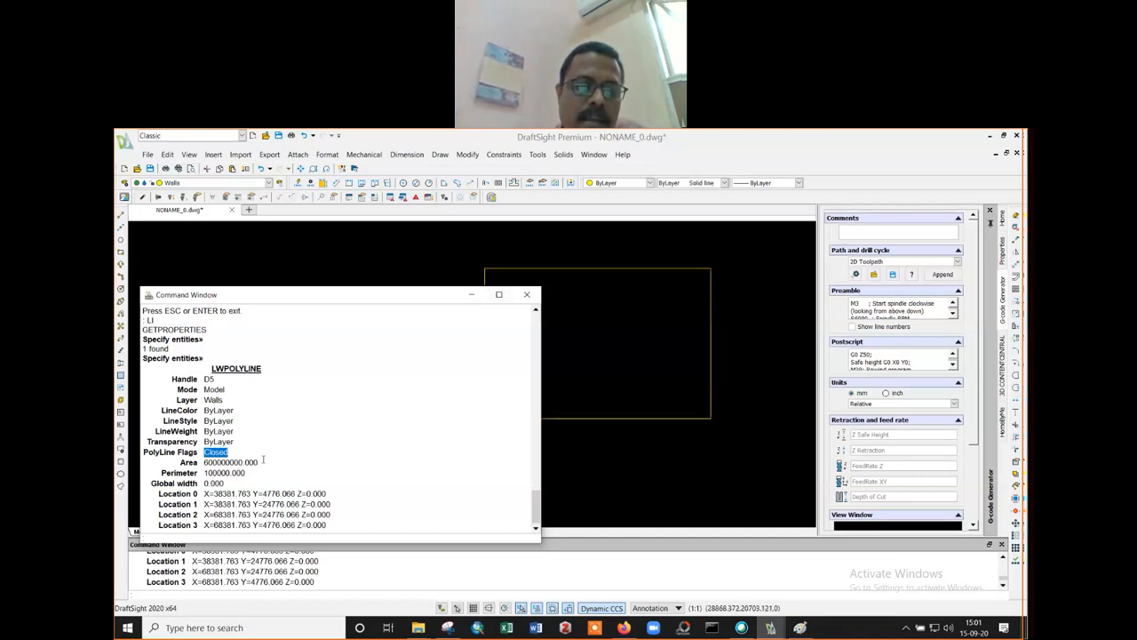
drag(263, 459, 202, 462)
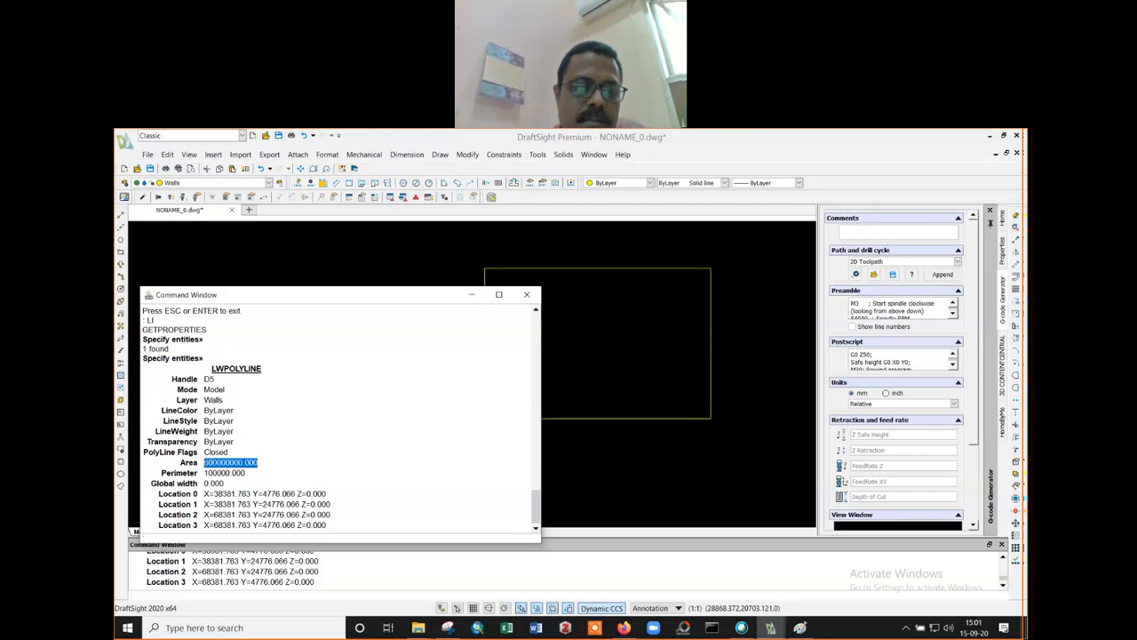
- Copy the rectangle's listed area value without its decimals, open the Calculator app and paste the value there
click(243, 462)
drag(243, 462, 204, 462)
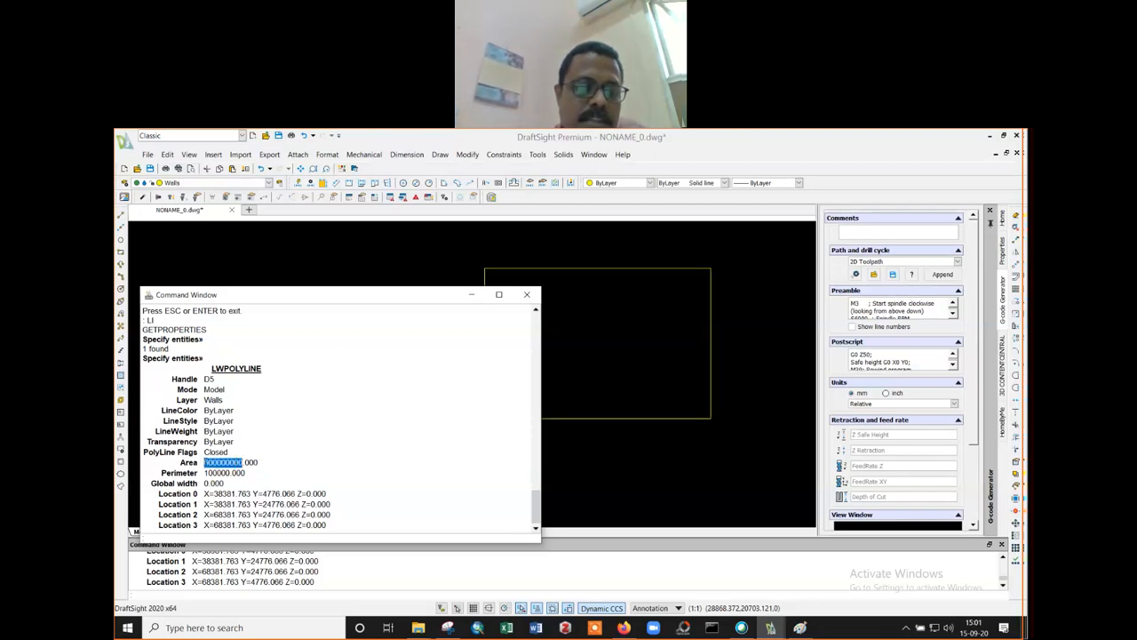
right_click(216, 460)
click(235, 471)
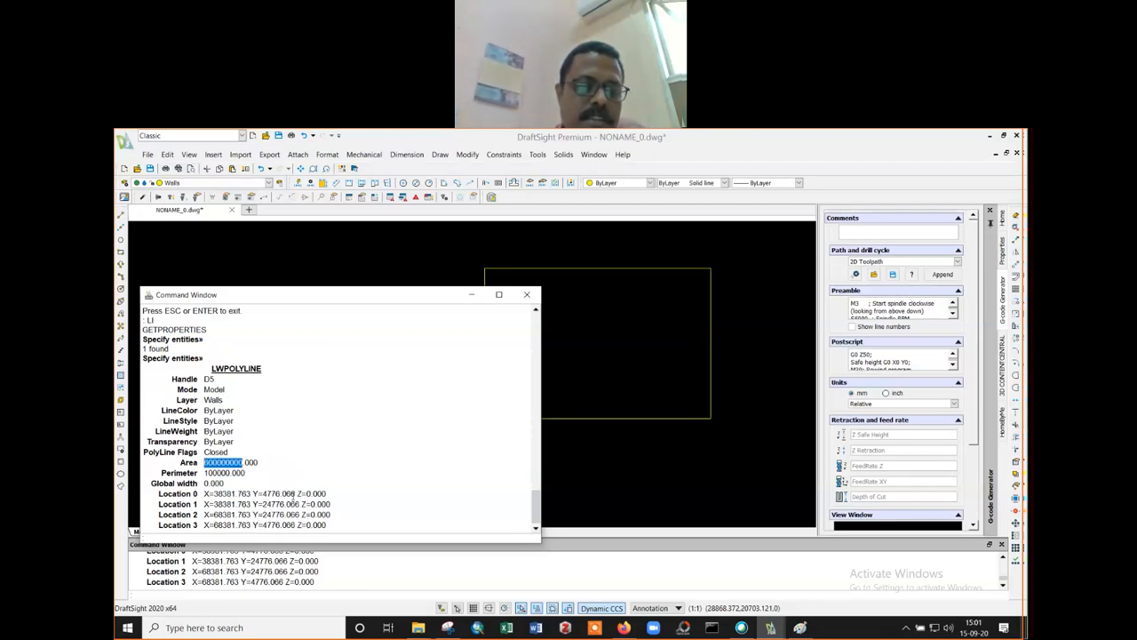
click(279, 627)
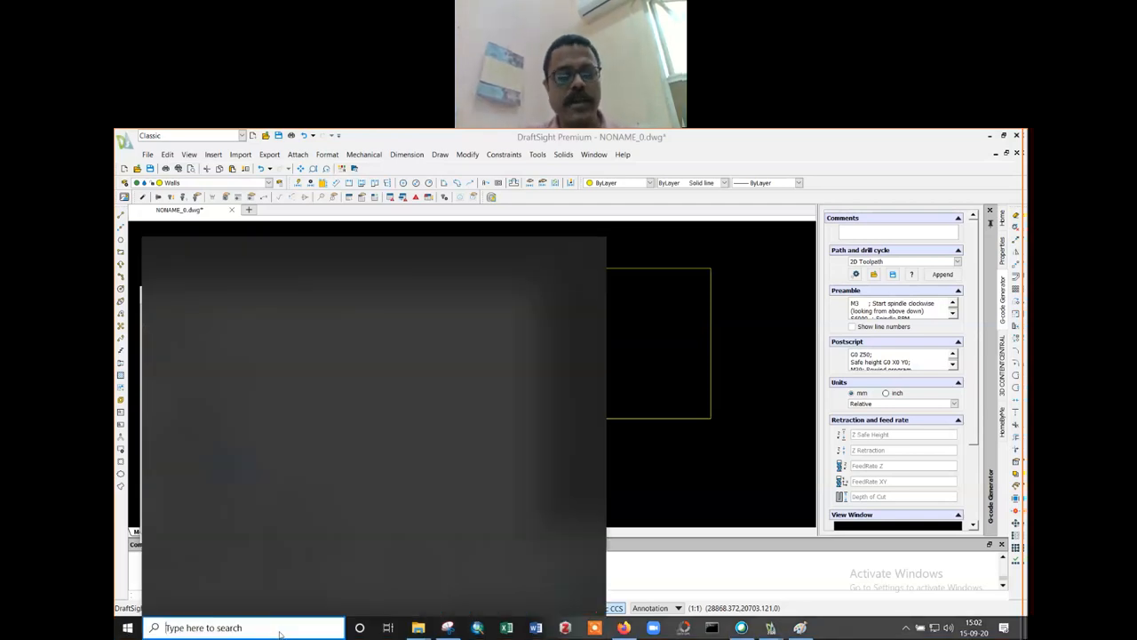
text(cal)
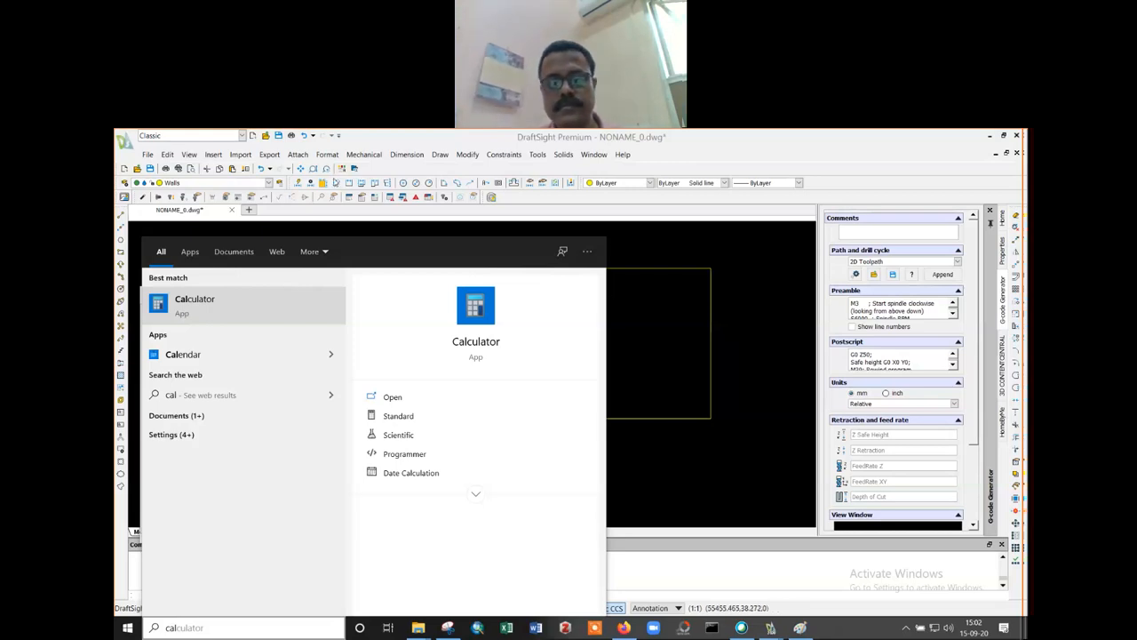
key(Return)
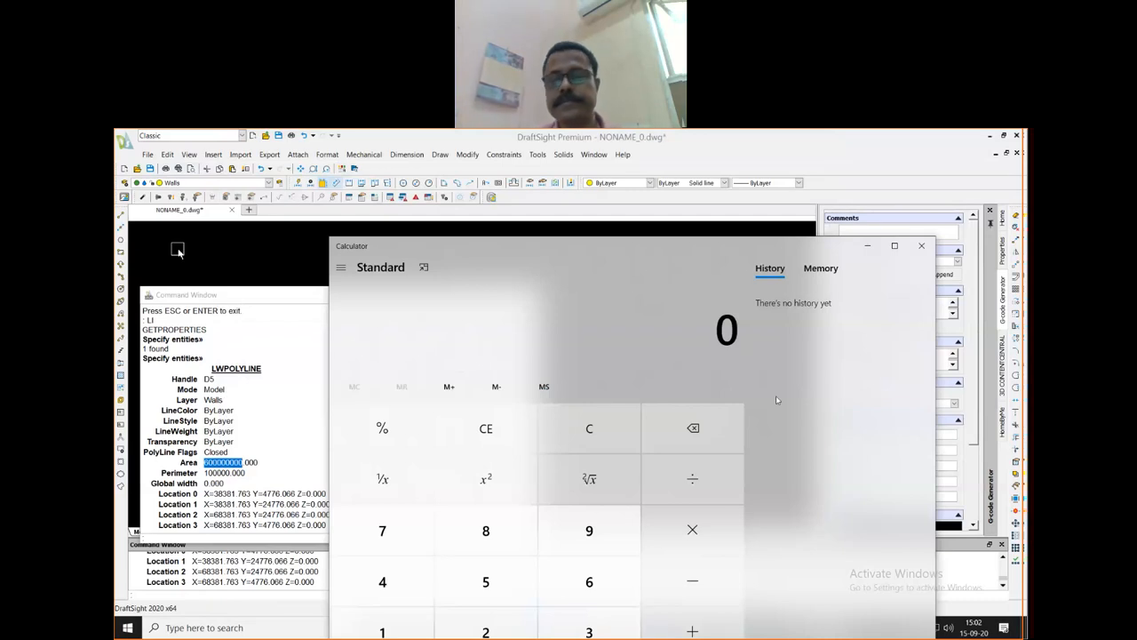
key(ctrl+v)
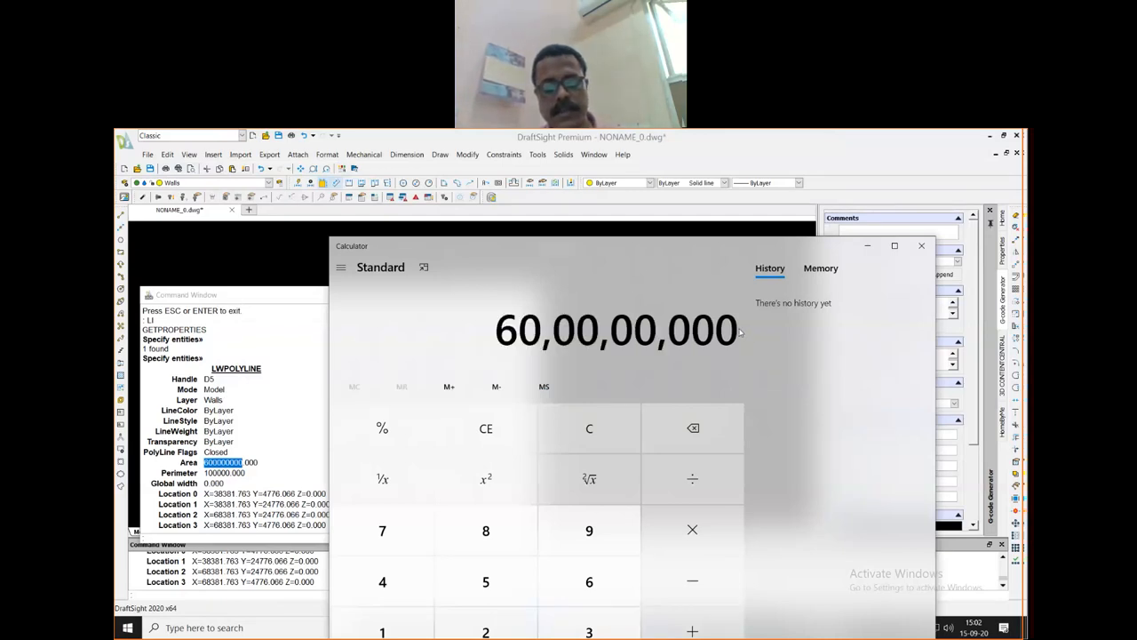
- Divide the pasted area by 1000000 in Calculator to convert it to square metres, and return to DraftSight
drag(617, 244, 533, 199)
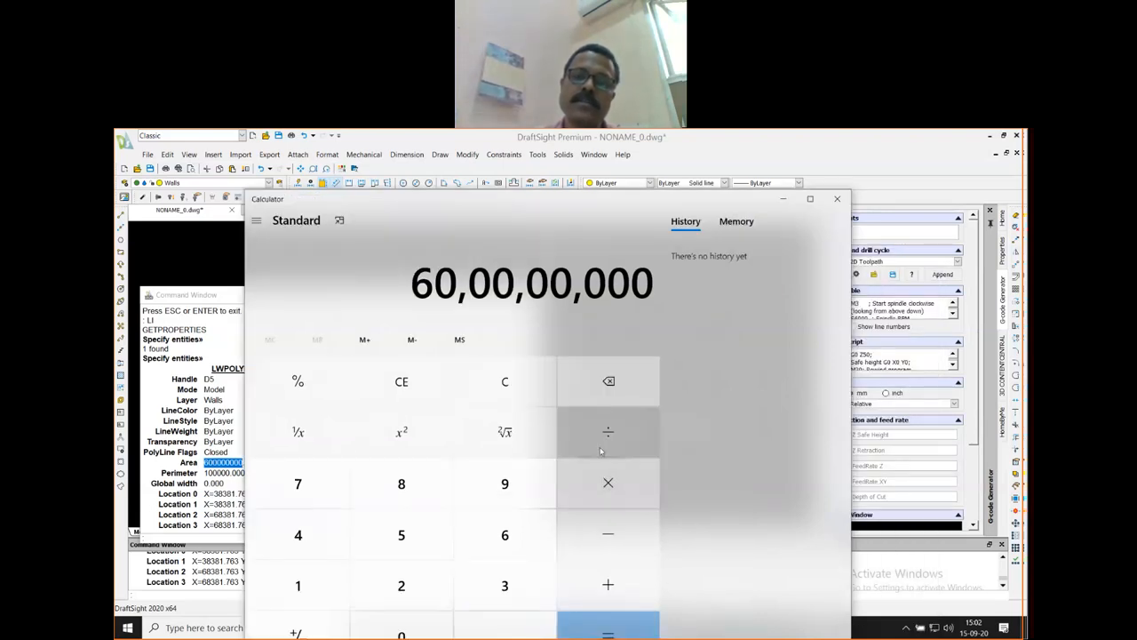
click(600, 452)
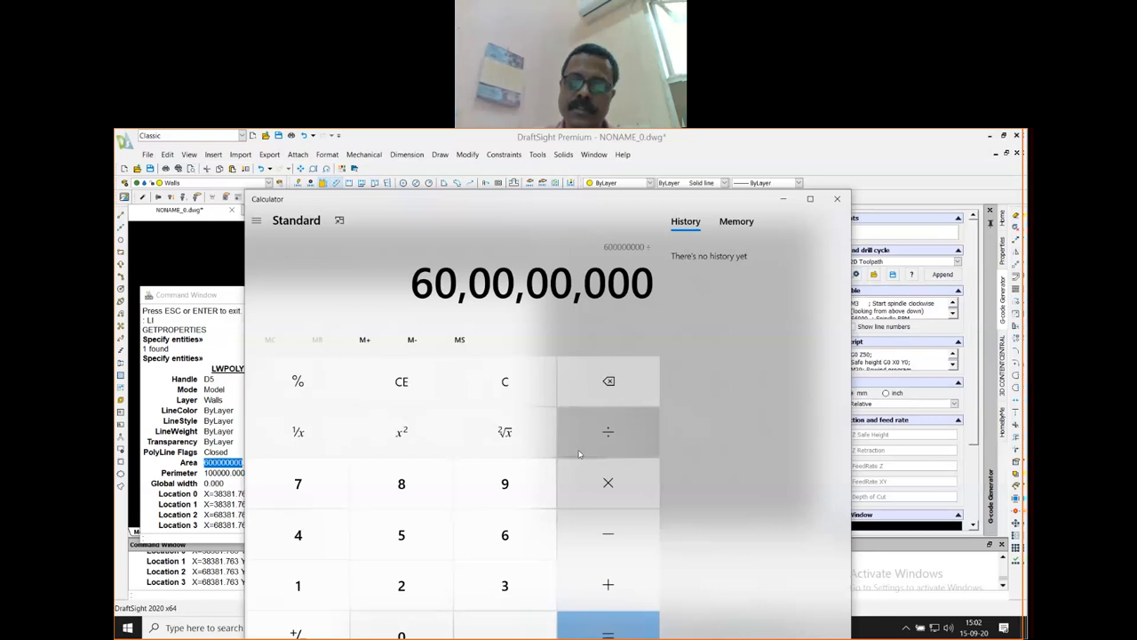
text(1)
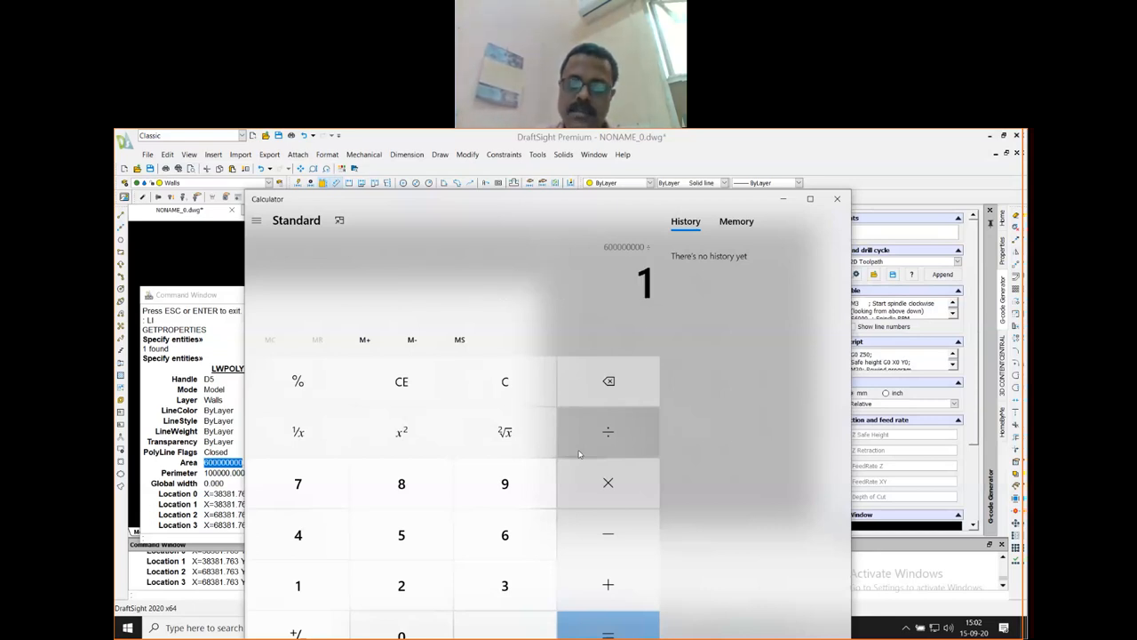
text(0)
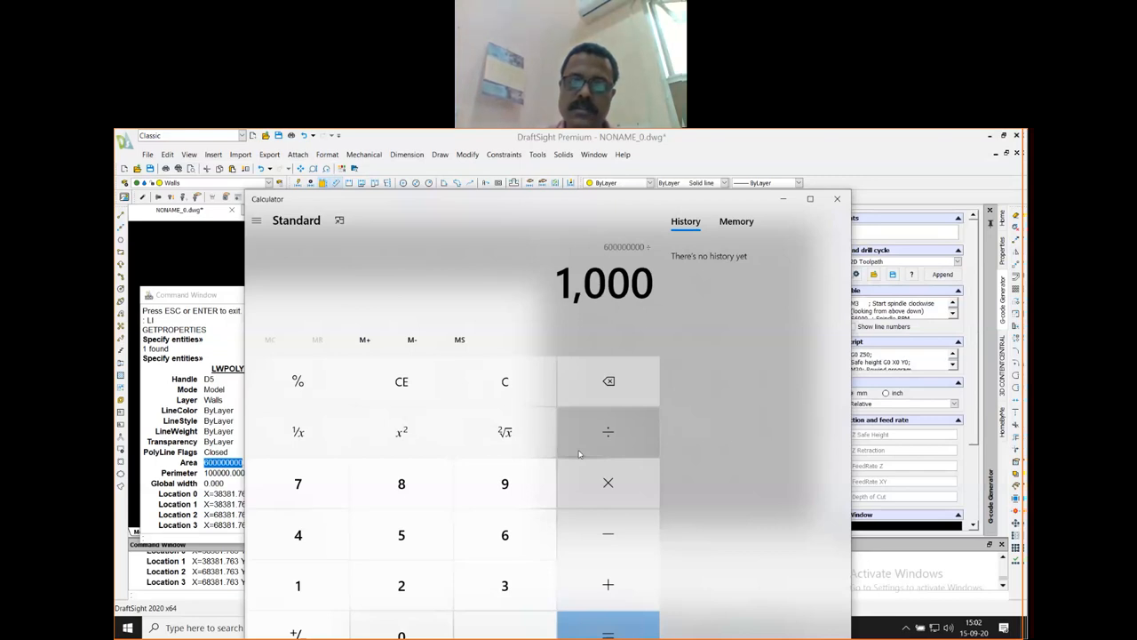
text(,00,000)
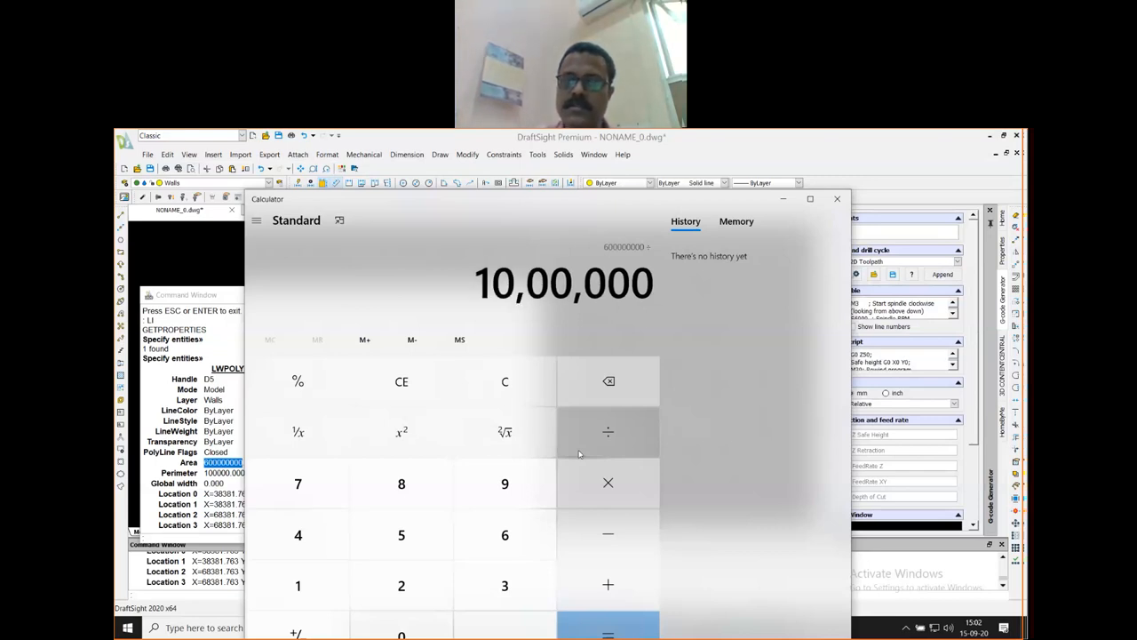
key(Return)
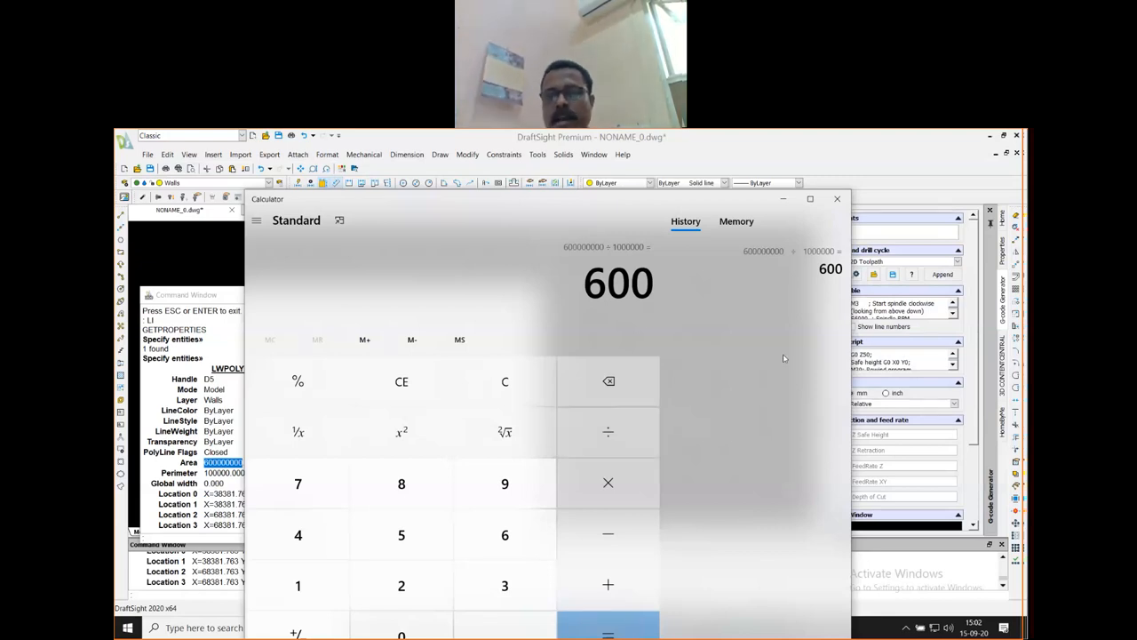
click(783, 200)
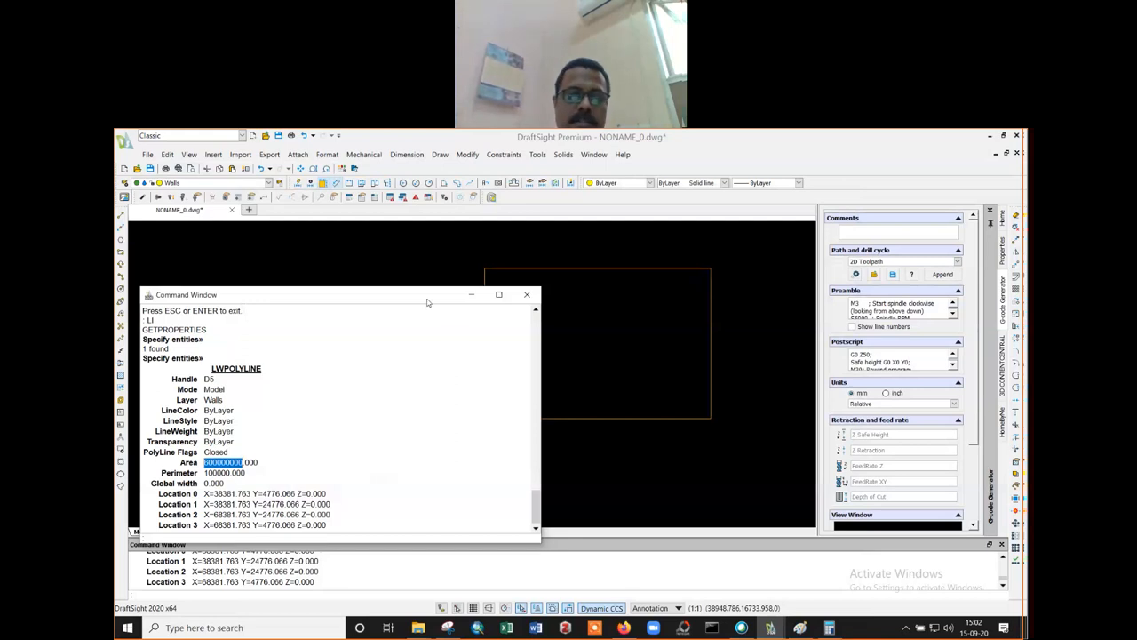
- Examine the perimeter and layer entries in the rectangle's property listing, and put the listing window away
drag(428, 300, 650, 255)
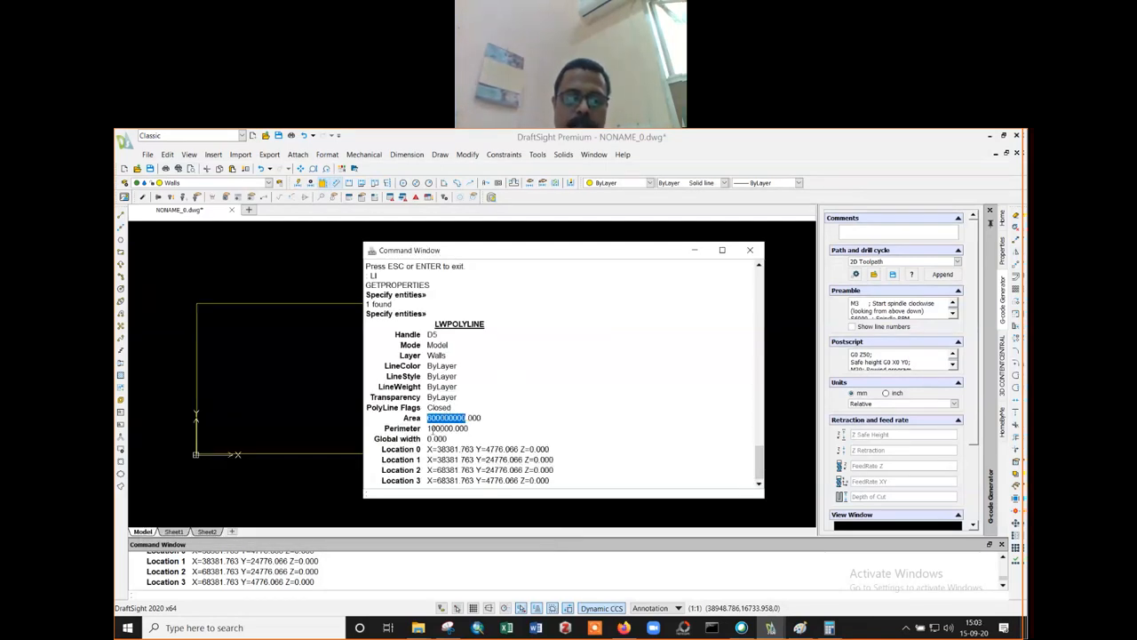
click(427, 429)
drag(428, 428, 467, 428)
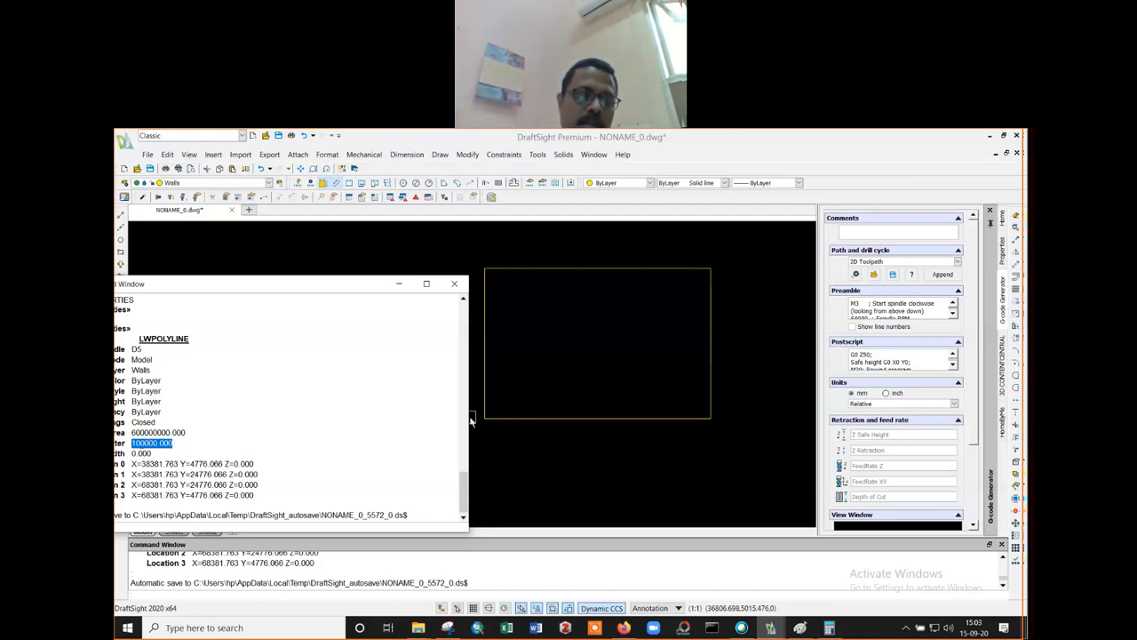
click(151, 442)
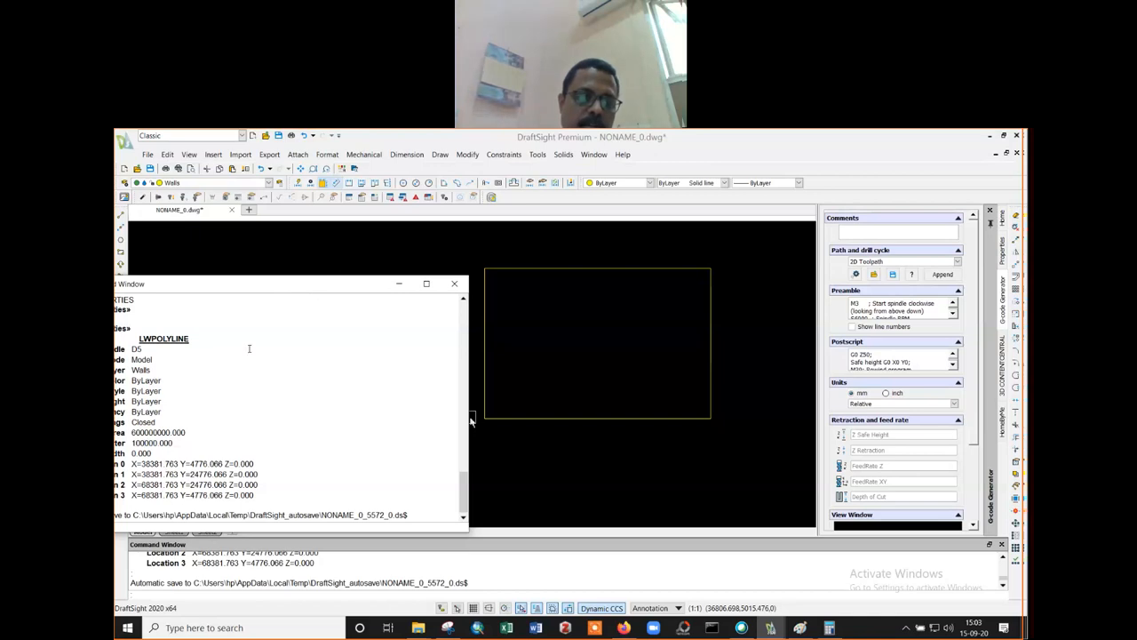
drag(278, 287, 327, 260)
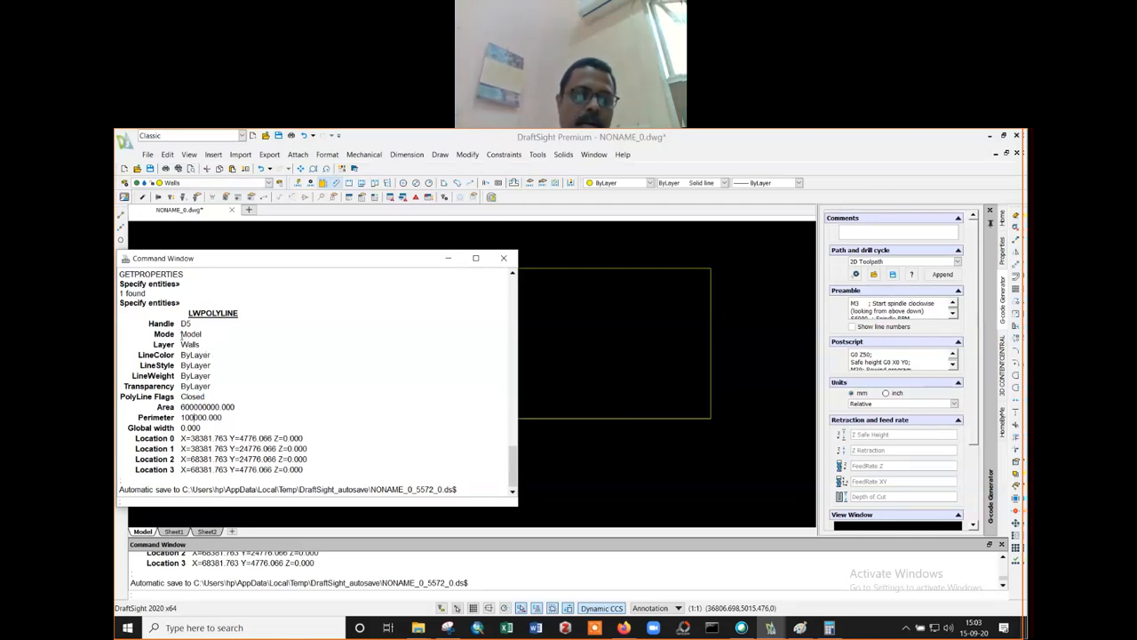
double_click(183, 344)
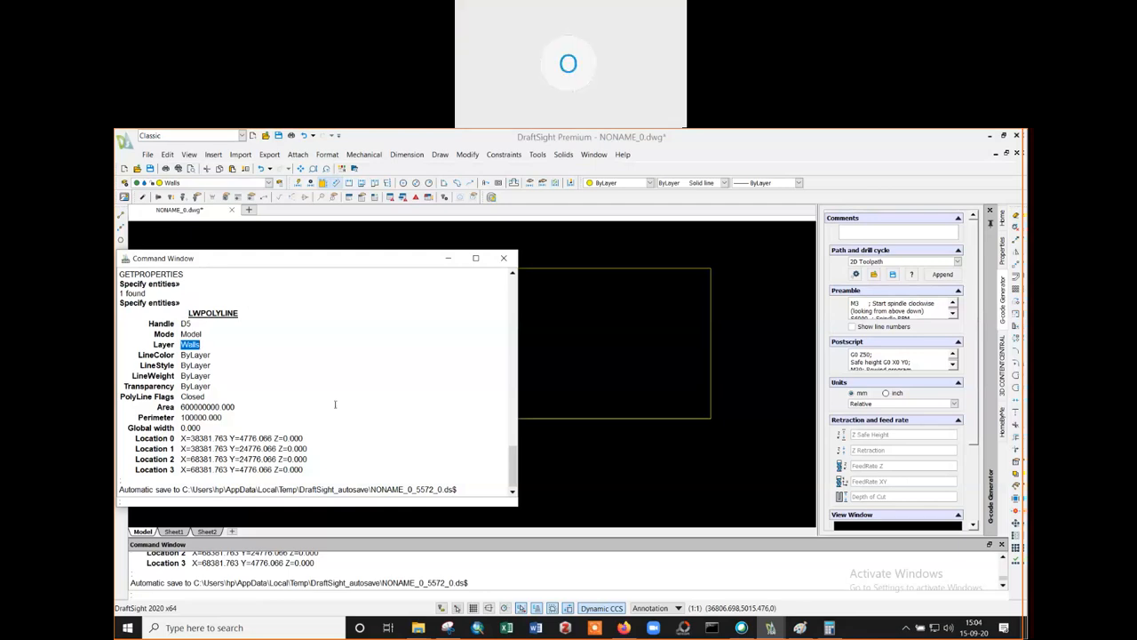
click(448, 258)
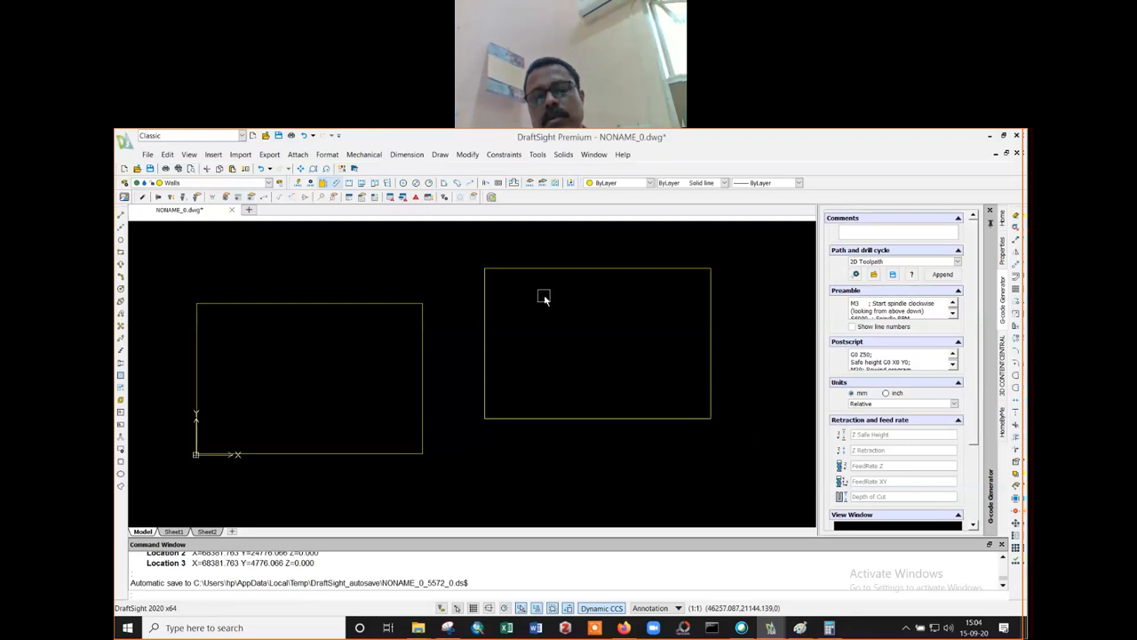
- Create a layer named BOUNDARY with the line colour Red and make it the active layer
scroll(544, 297, down, 1)
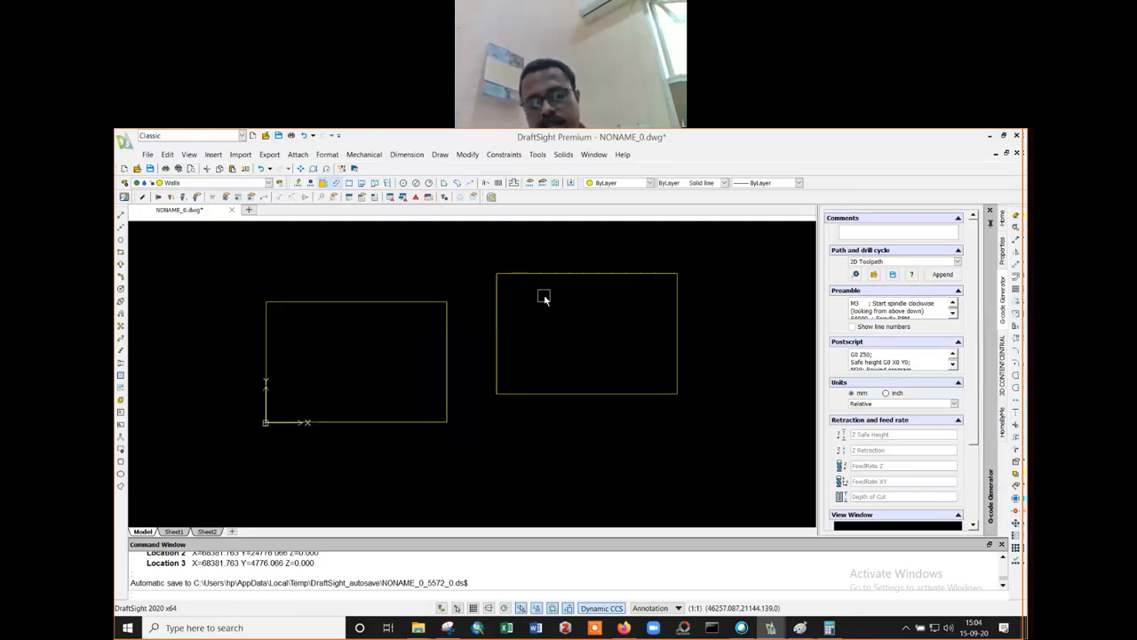
text(LA)
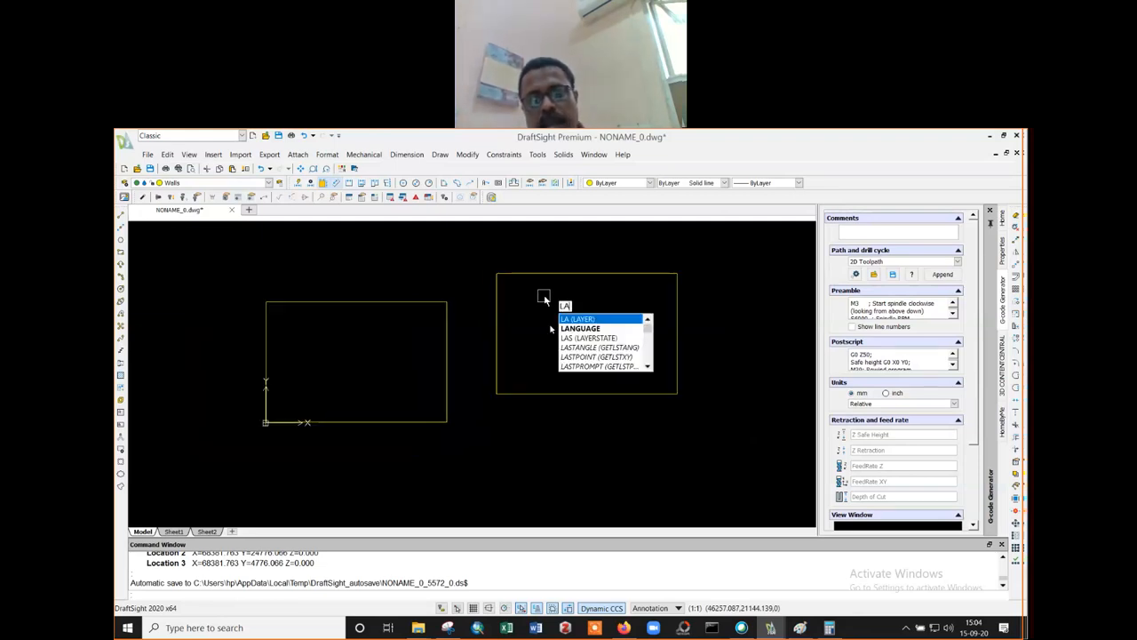
key(Return)
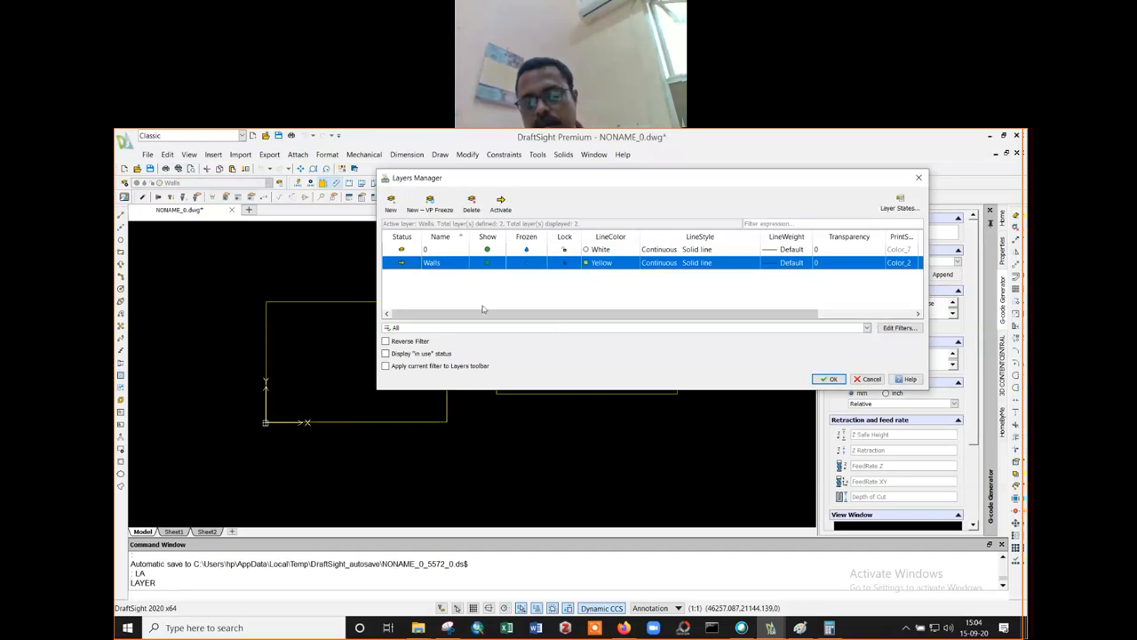
click(391, 203)
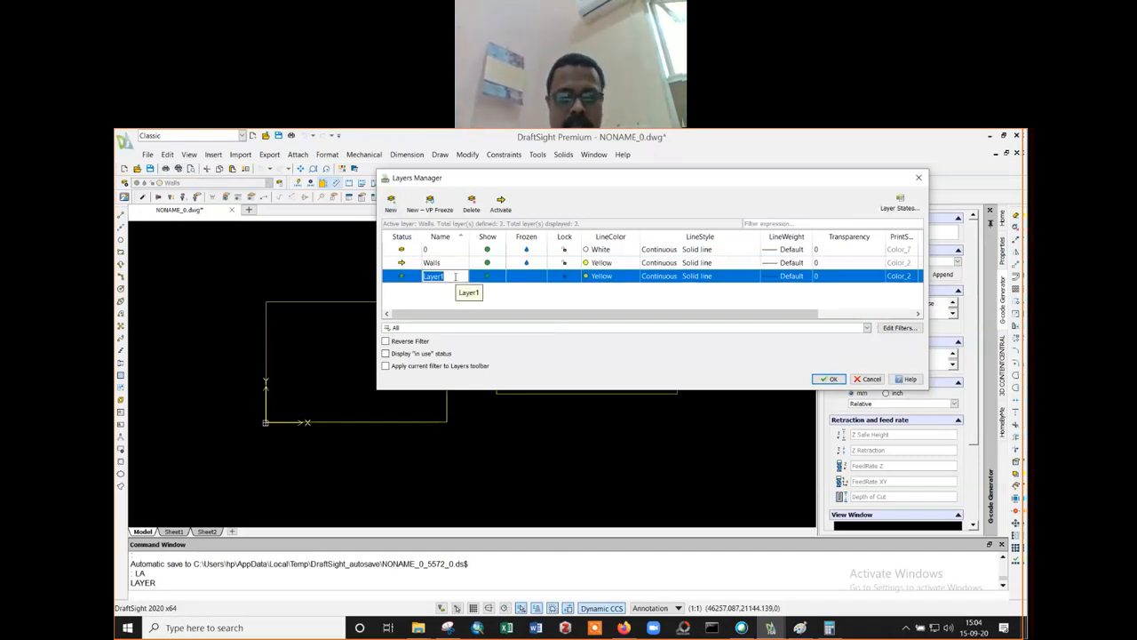
text(BOUNDARY)
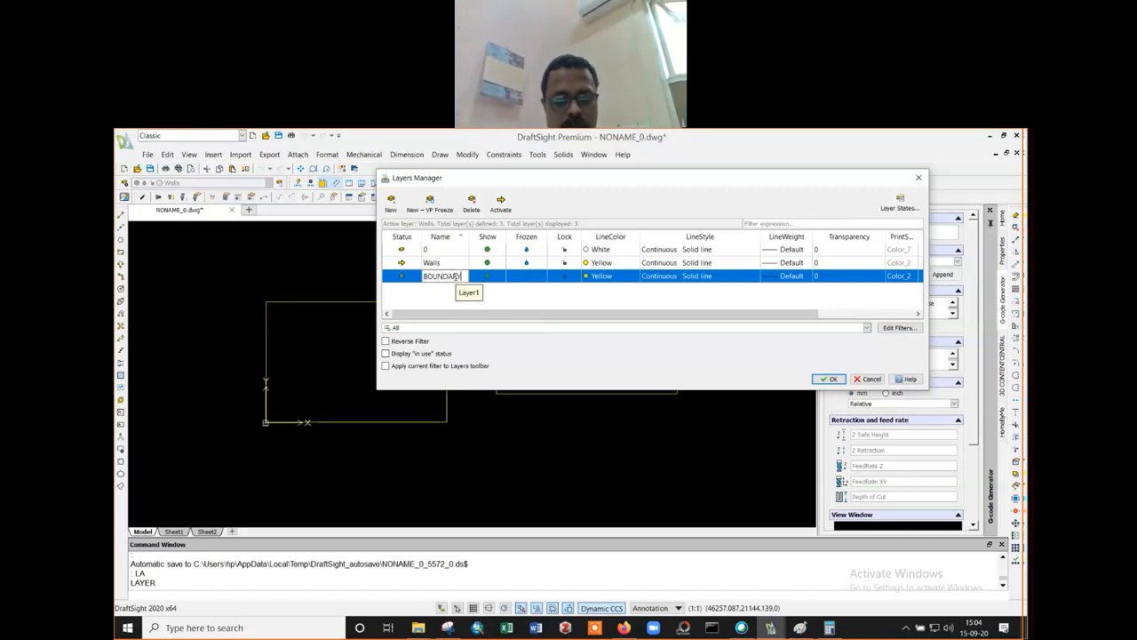
click(597, 278)
click(602, 325)
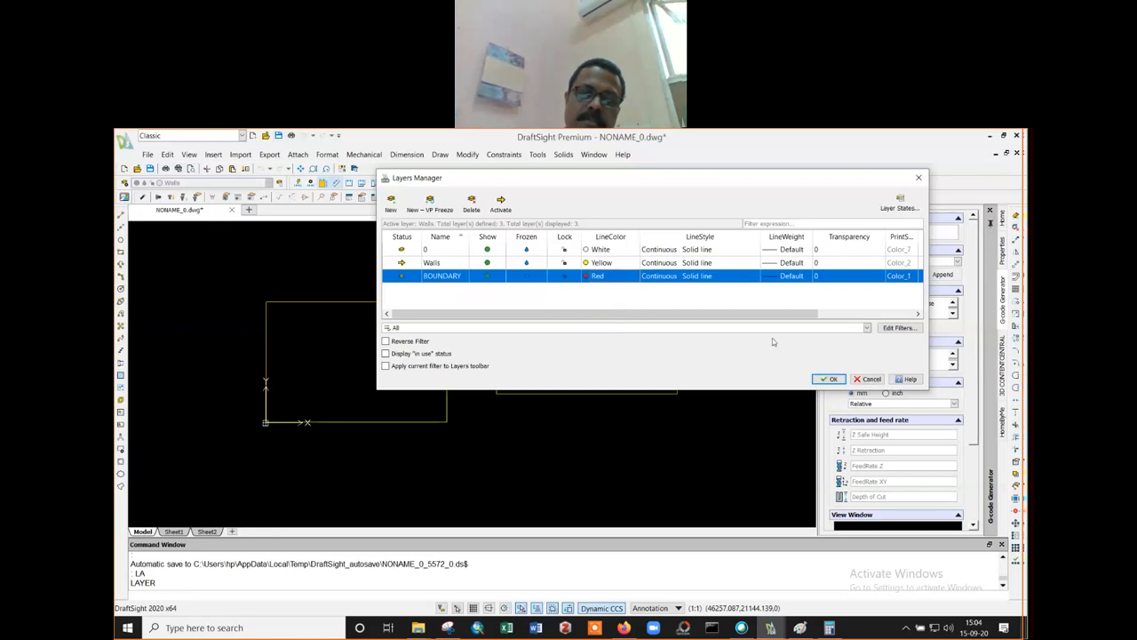
click(828, 379)
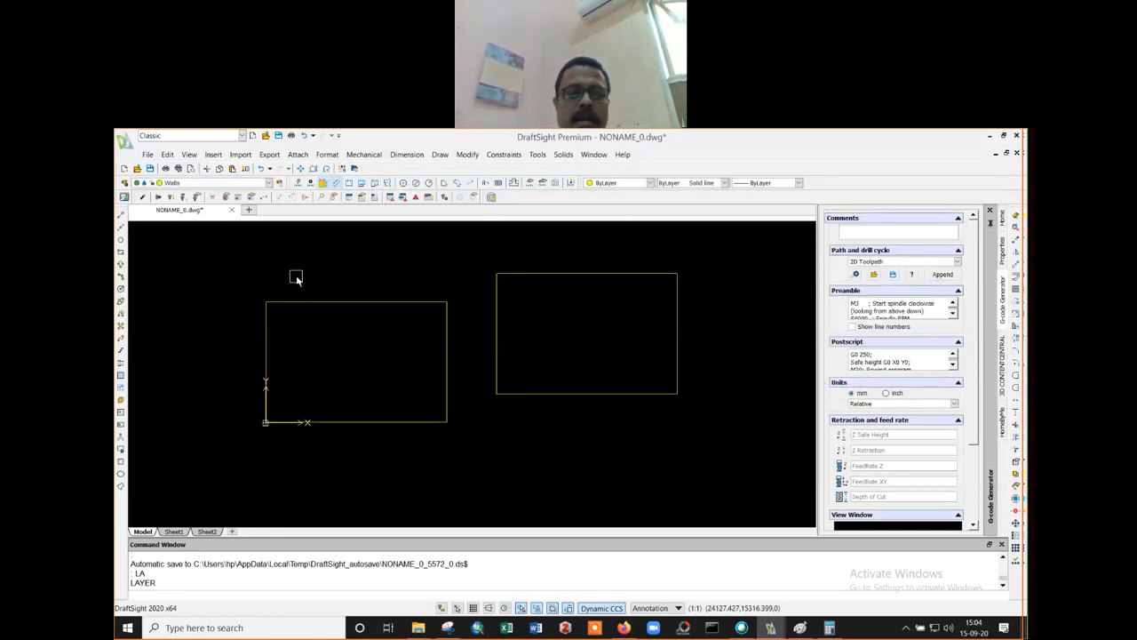
click(254, 185)
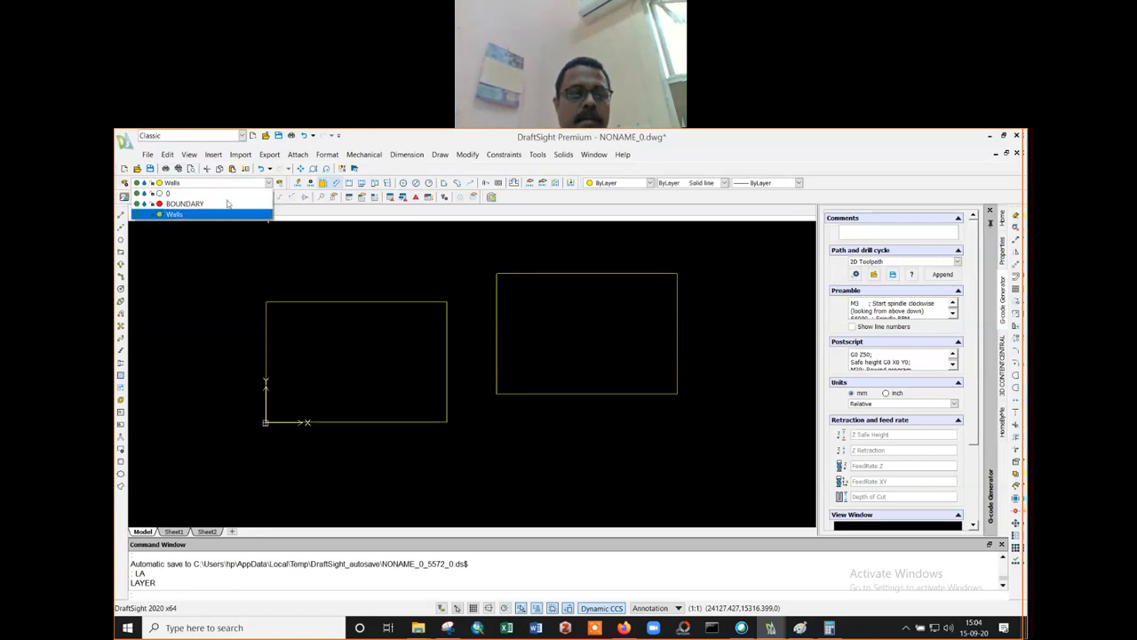
click(225, 207)
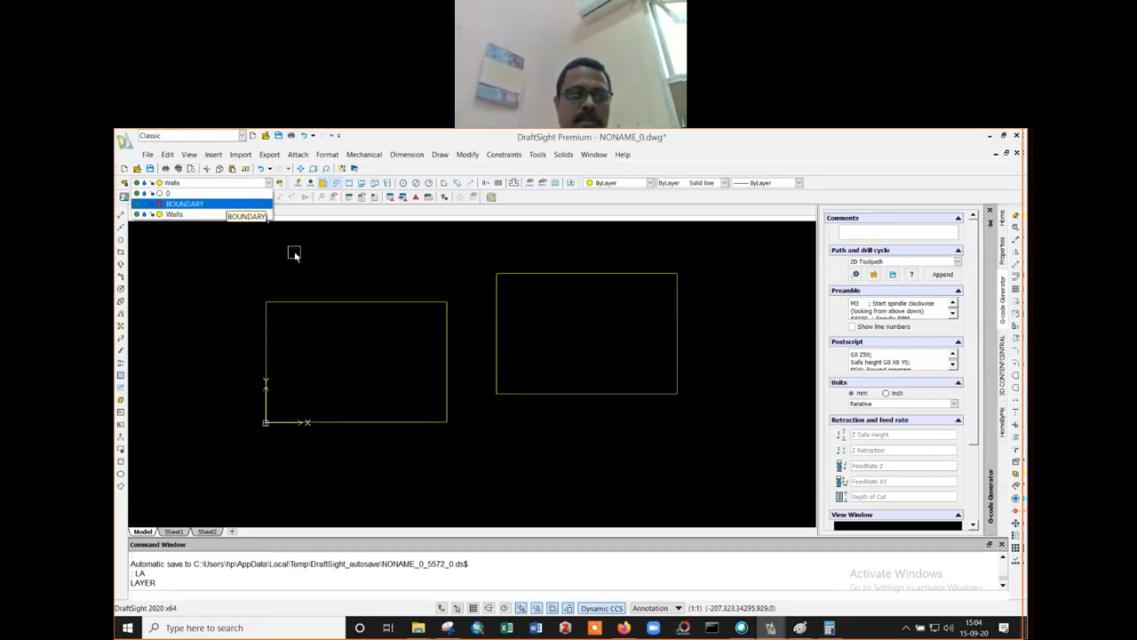
- Move the single-polyline rectangle about 73500 mm farther away from the line-built wall outline
scroll(485, 329, down, 3)
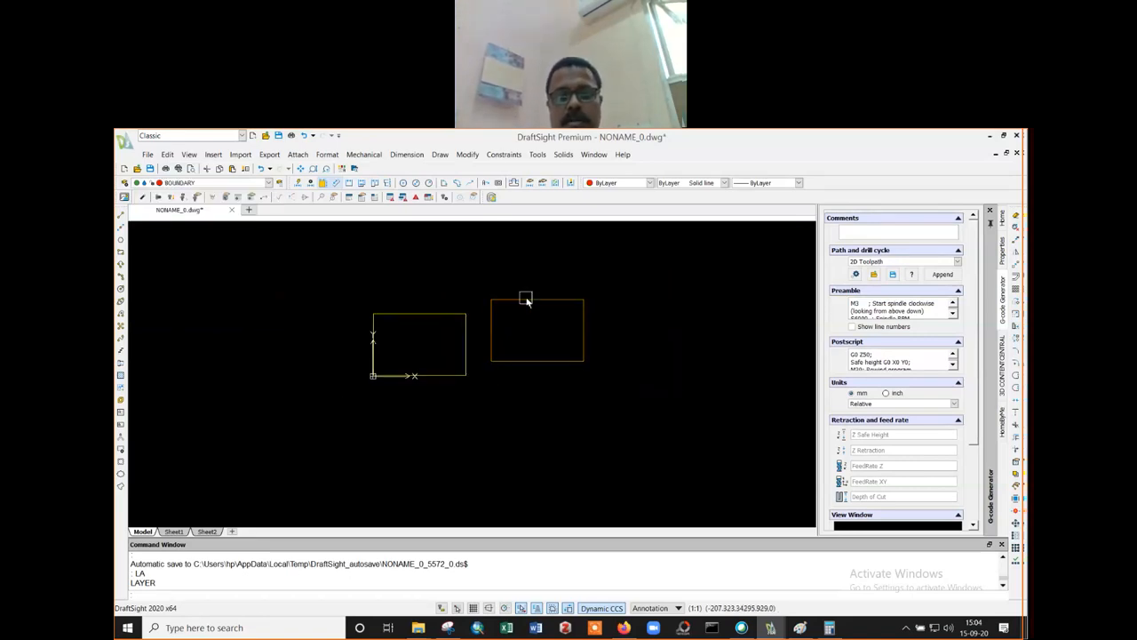
text(m)
key(Return)
click(526, 304)
key(Return)
click(502, 396)
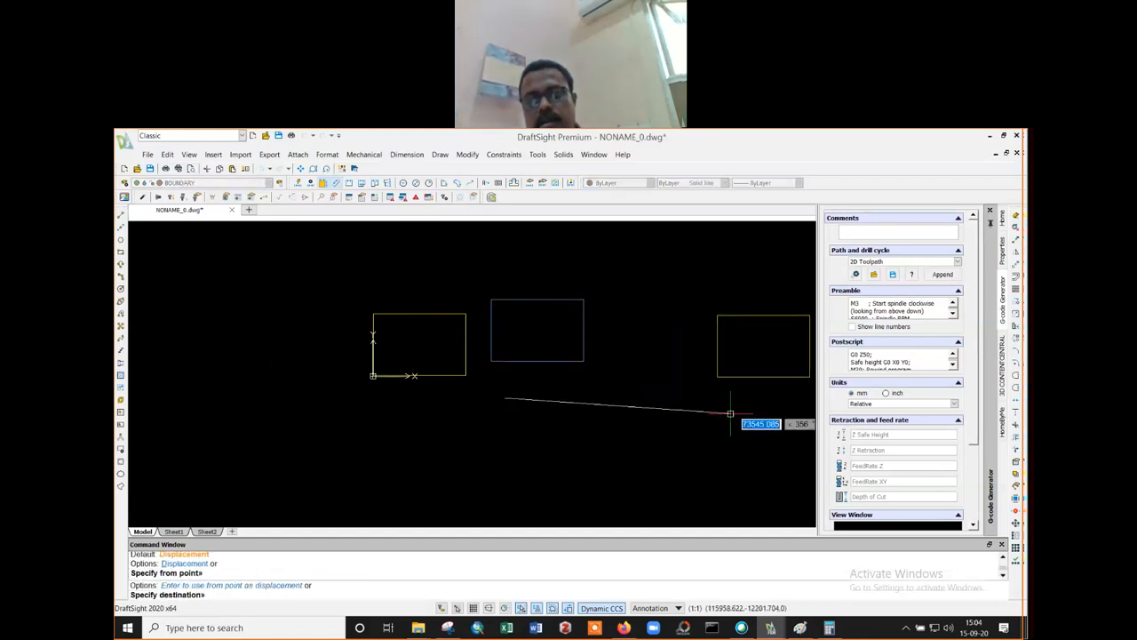
click(734, 409)
- Draw a tall rectangle on the BOUNDARY layer that fully encloses the moved wall rectangle with space all around
text(p)
key(Return)
drag(679, 388, 470, 400)
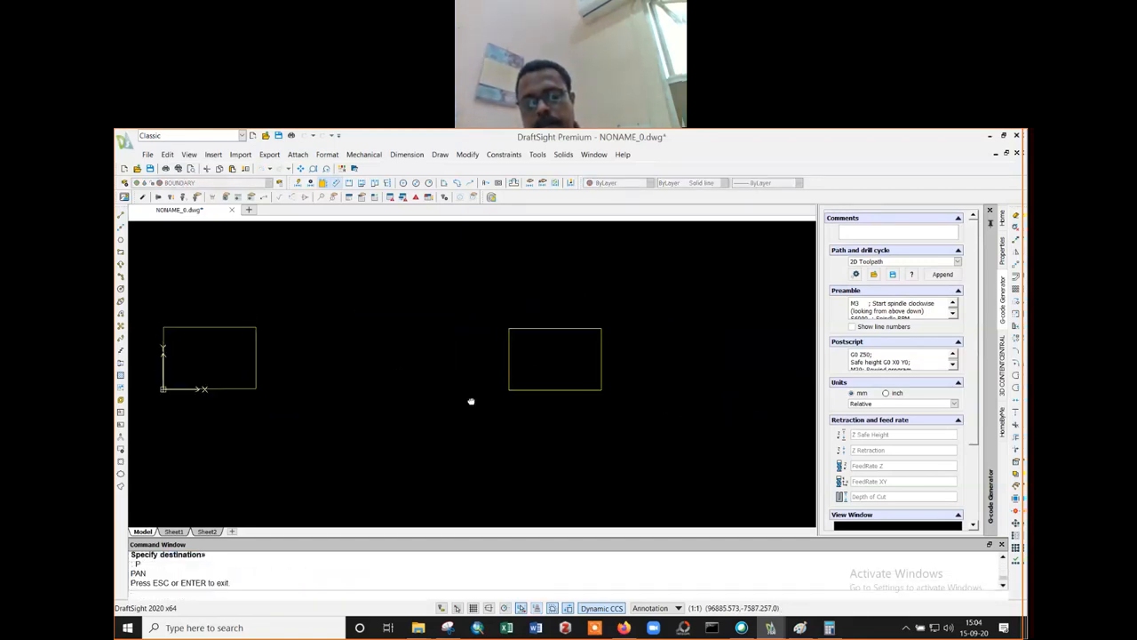
scroll(506, 348, down, 2)
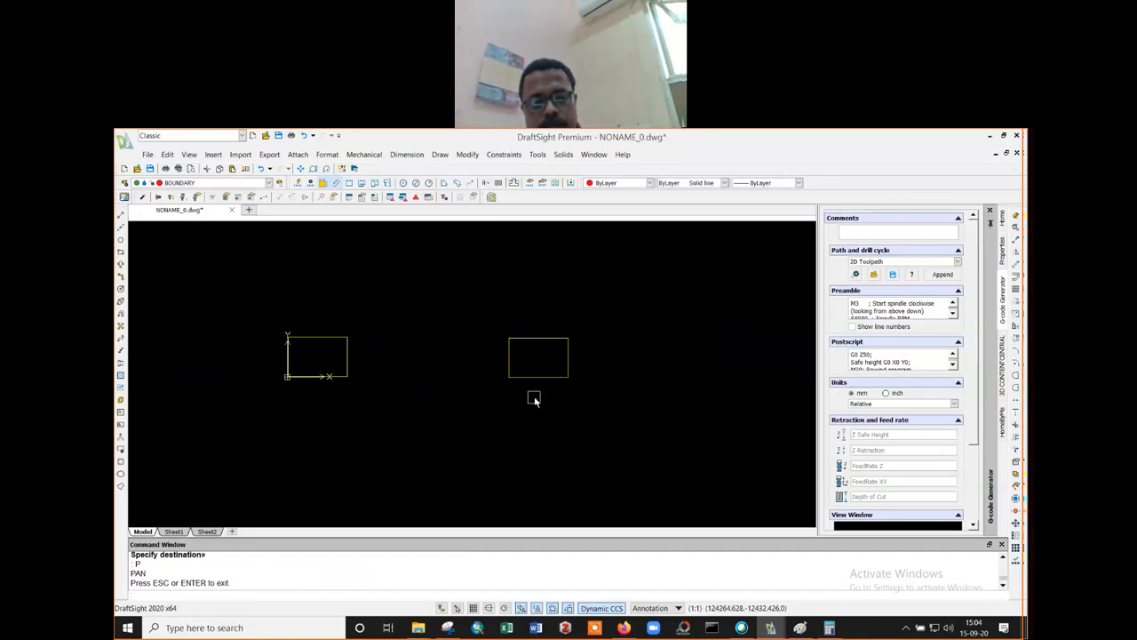
text(rec)
key(Return)
click(473, 246)
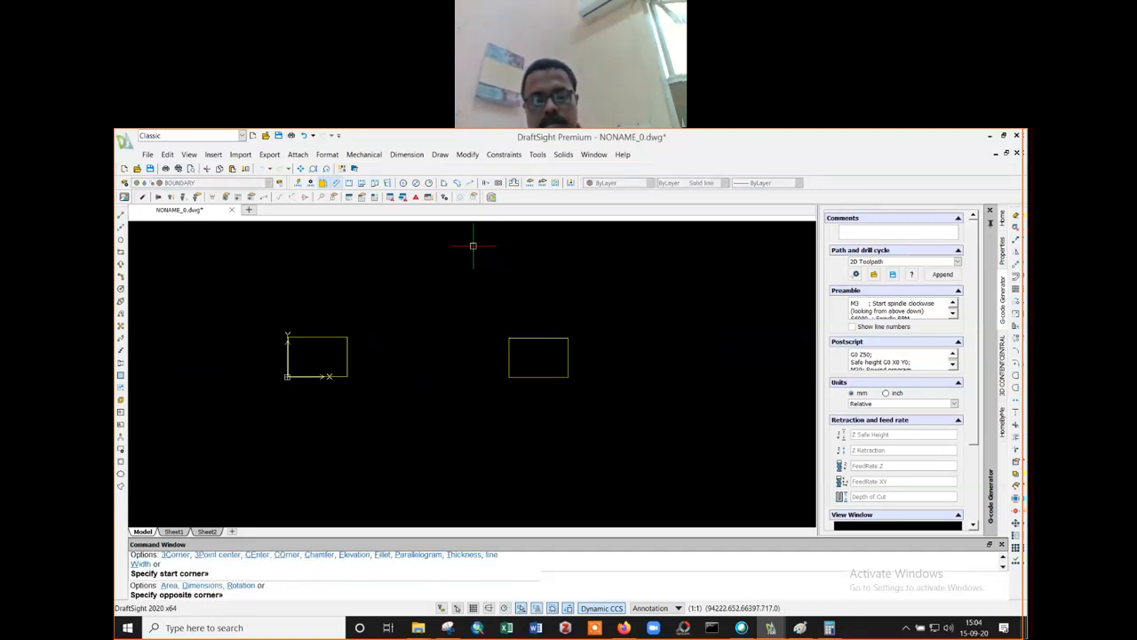
click(627, 481)
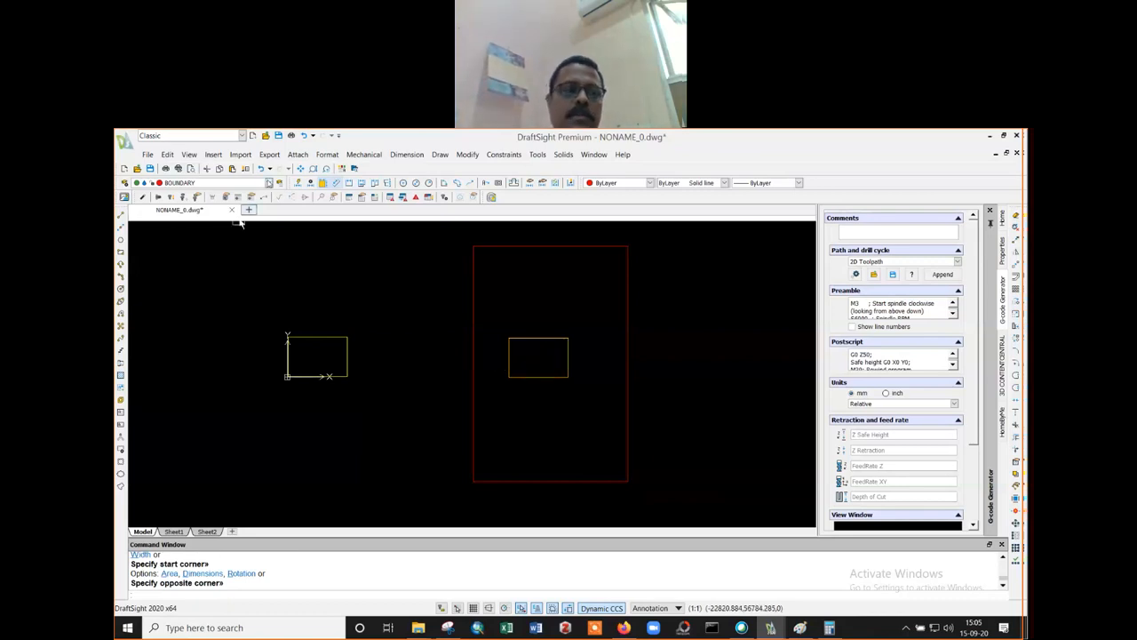
- Hide the BOUNDARY layer and make Walls the active layer
click(270, 183)
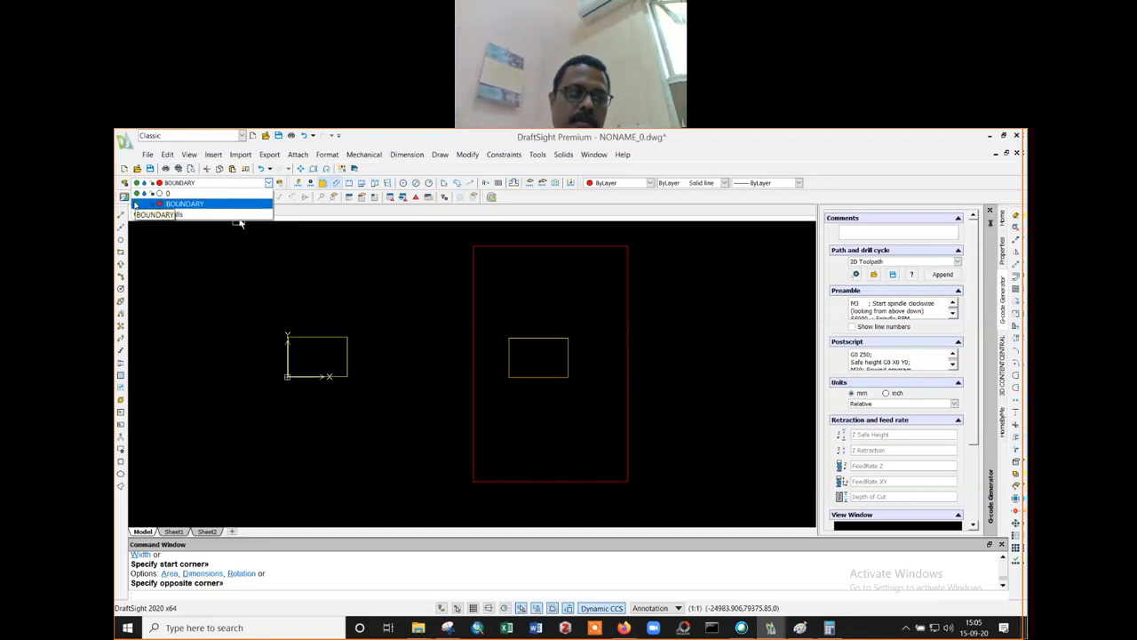
click(239, 223)
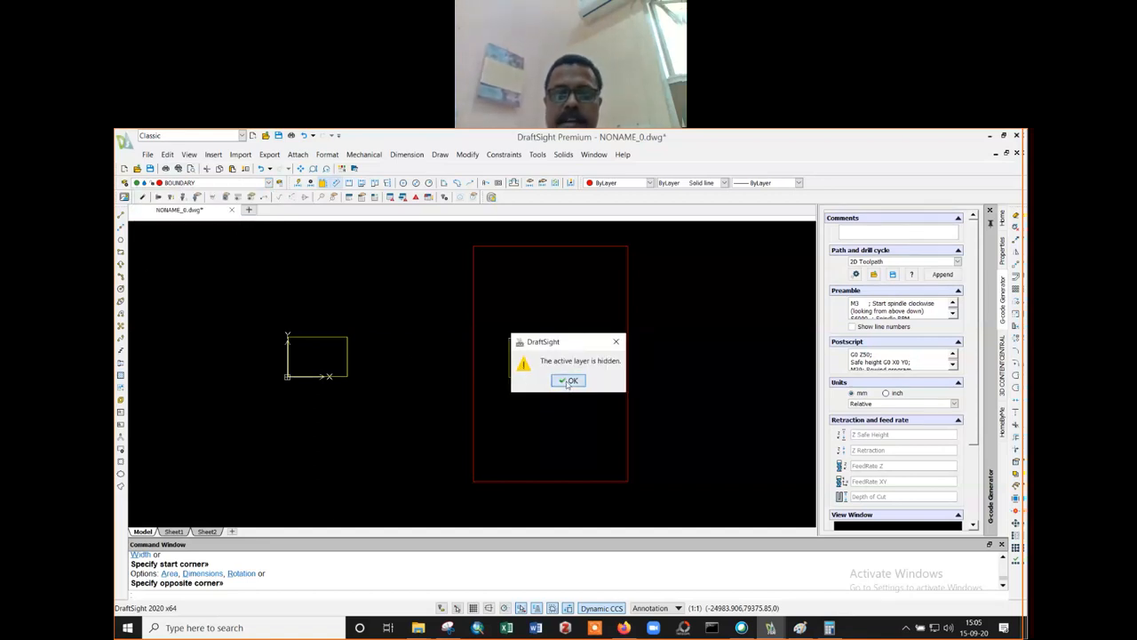
click(569, 381)
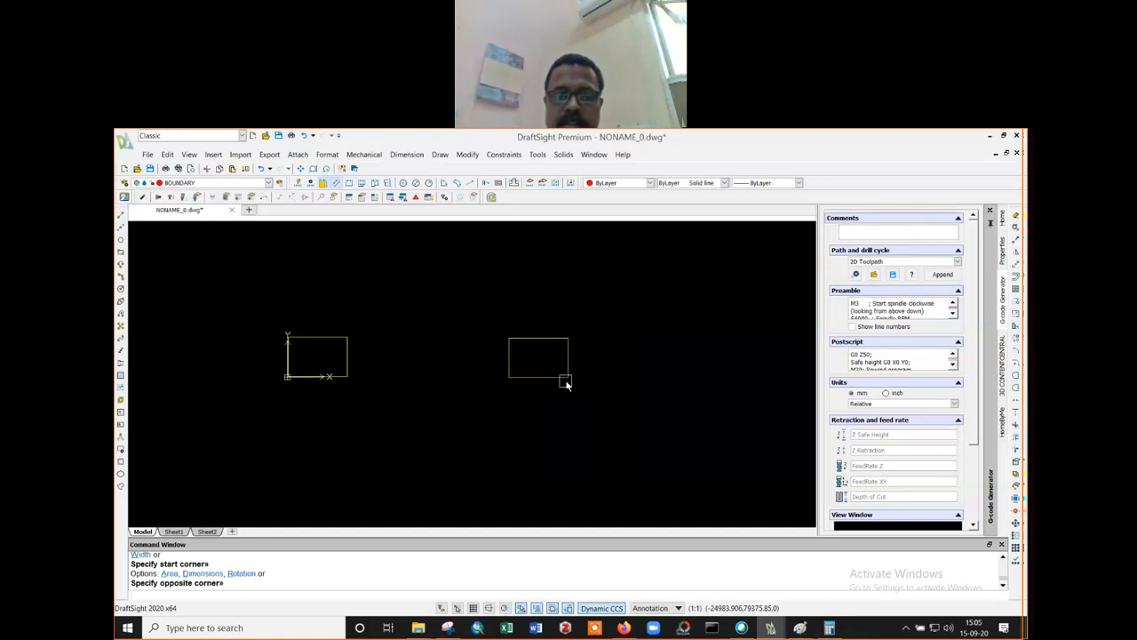
click(246, 183)
click(236, 213)
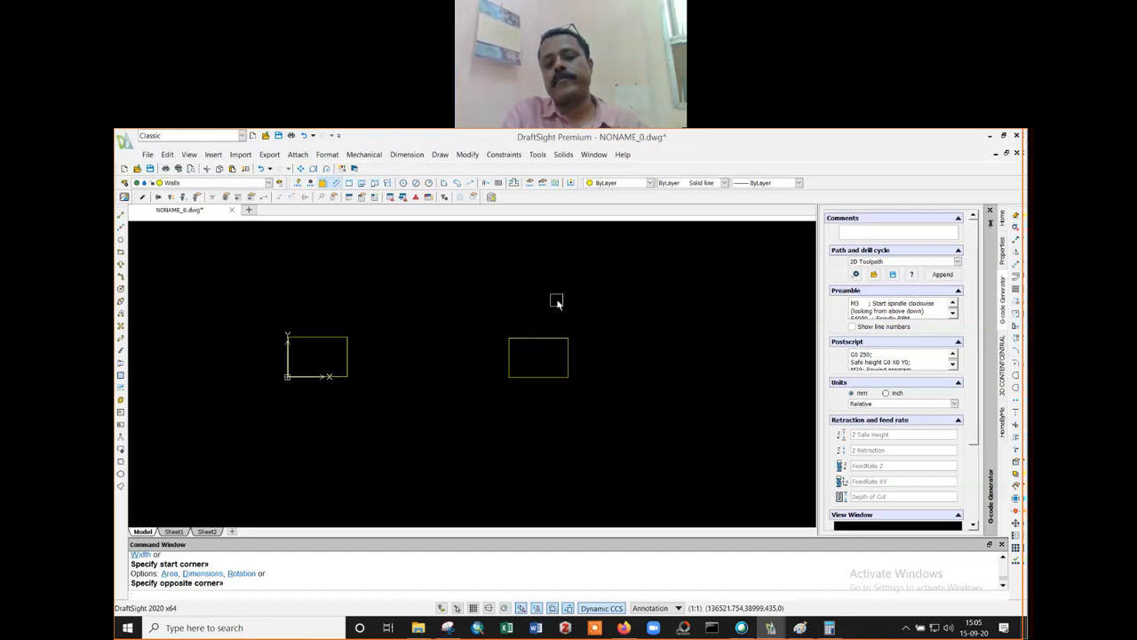
- Show the hidden BOUNDARY layer again
click(214, 183)
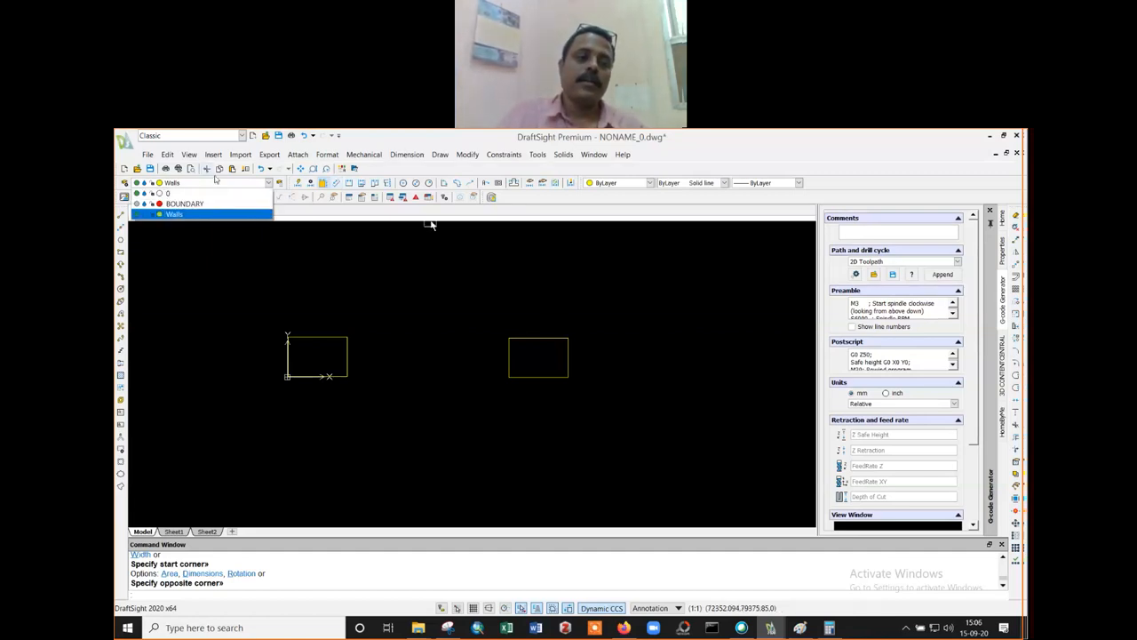
click(136, 203)
click(431, 223)
click(416, 342)
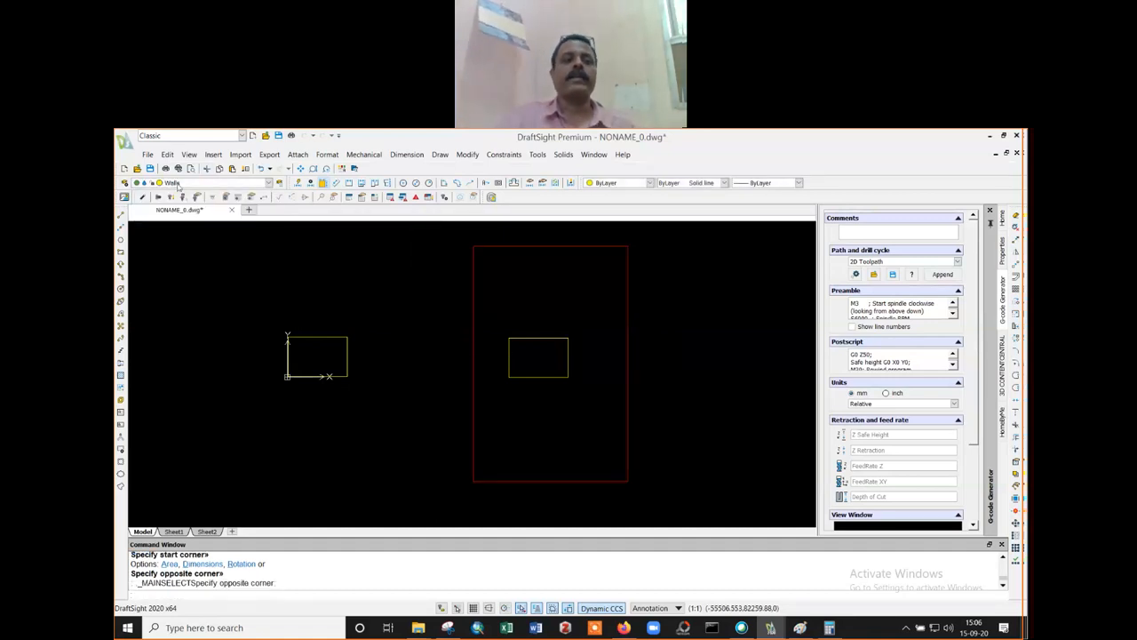
- Make BOUNDARY the active layer, and switch the active layer to 0
click(185, 183)
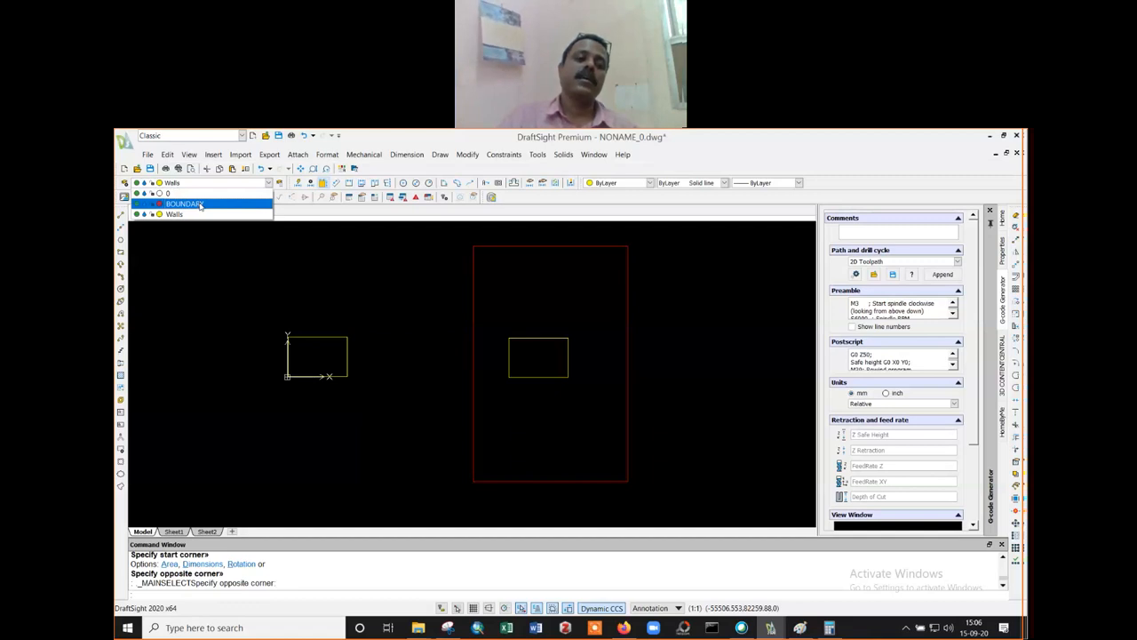
click(201, 207)
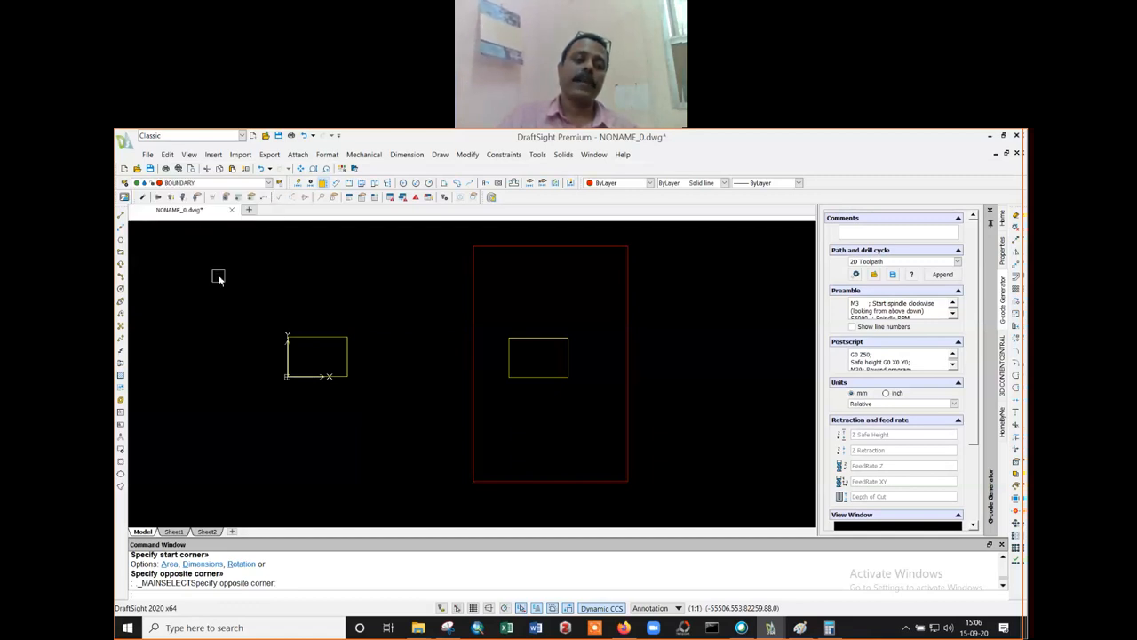
click(224, 185)
click(226, 213)
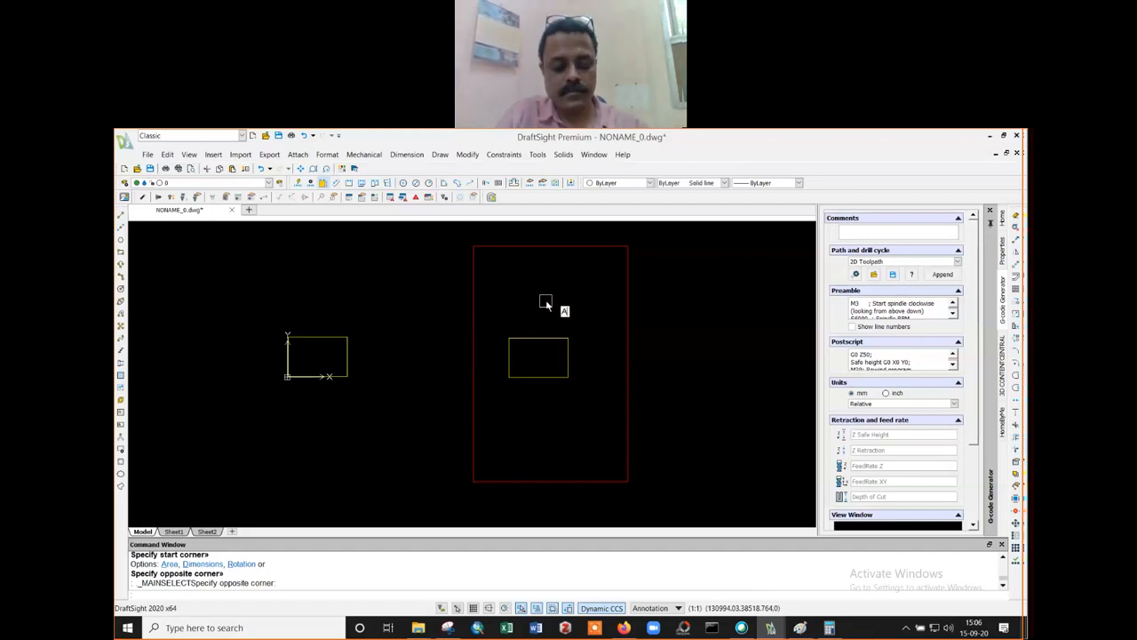
key(Escape)
key(Escape)
key(Escape)
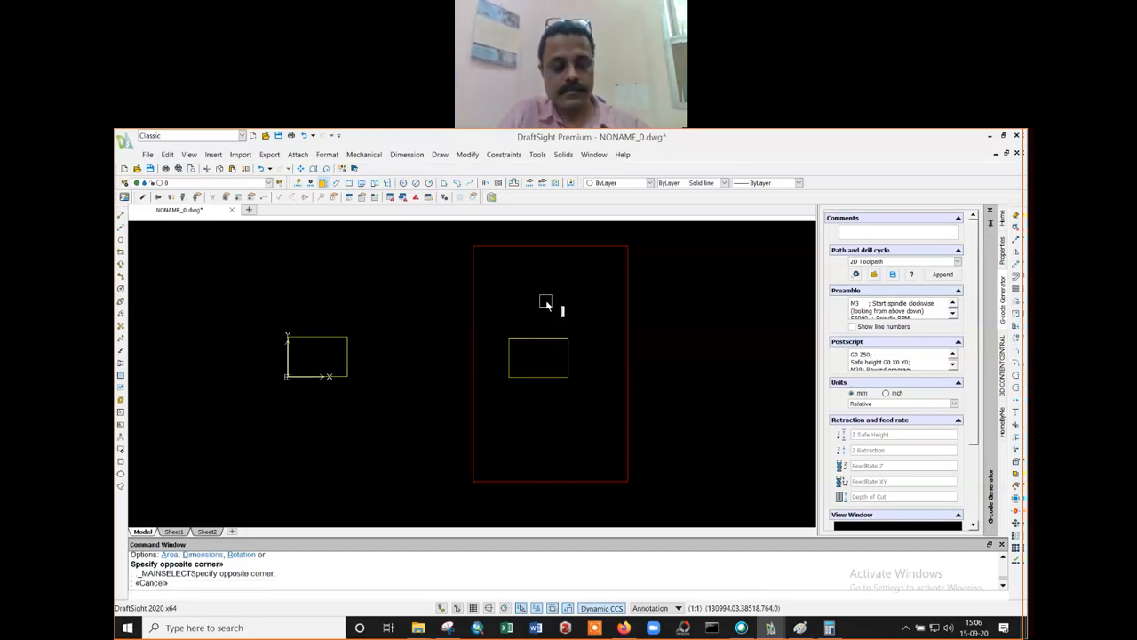
scroll(545, 303, up, 2)
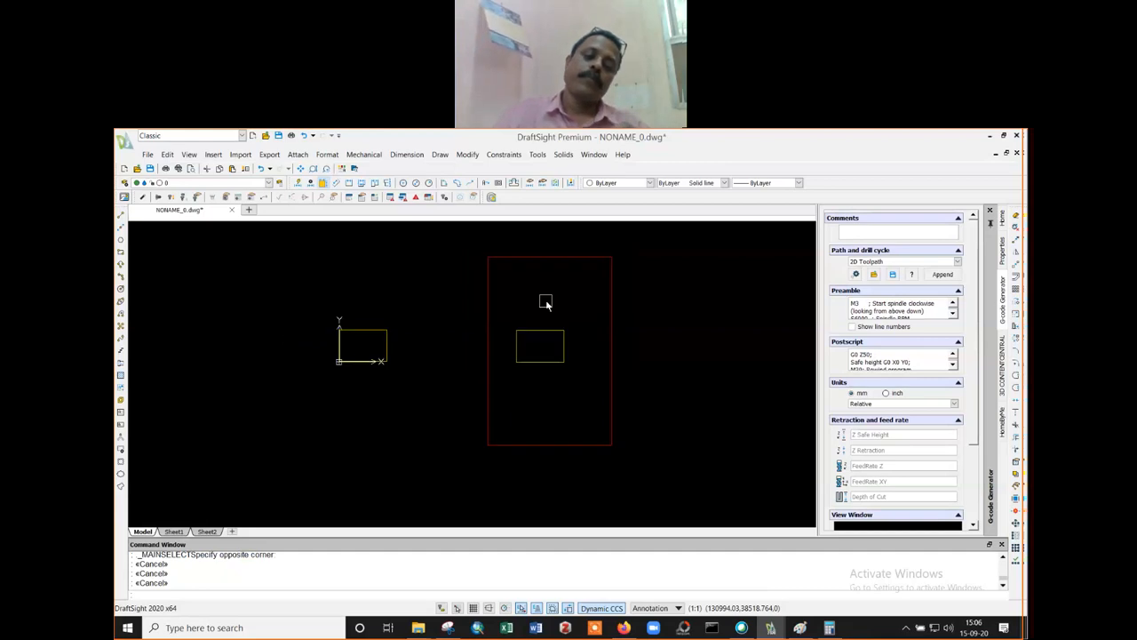
scroll(546, 307, down, 3)
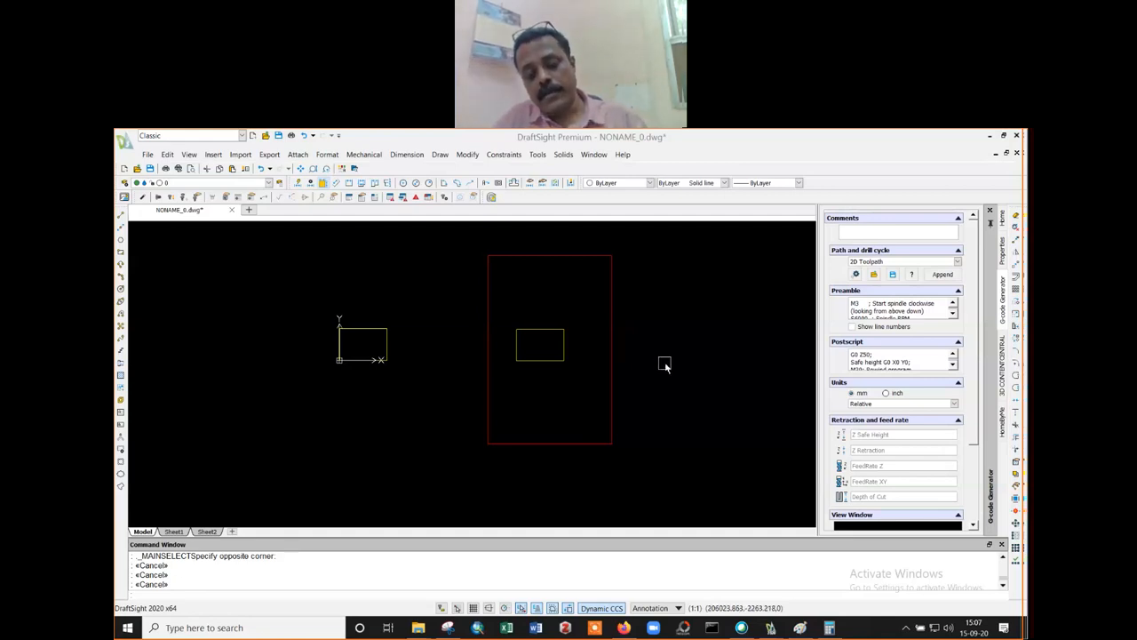
- Open the layer settings and bring up the loadable line styles for the BOUNDARY layer
click(697, 473)
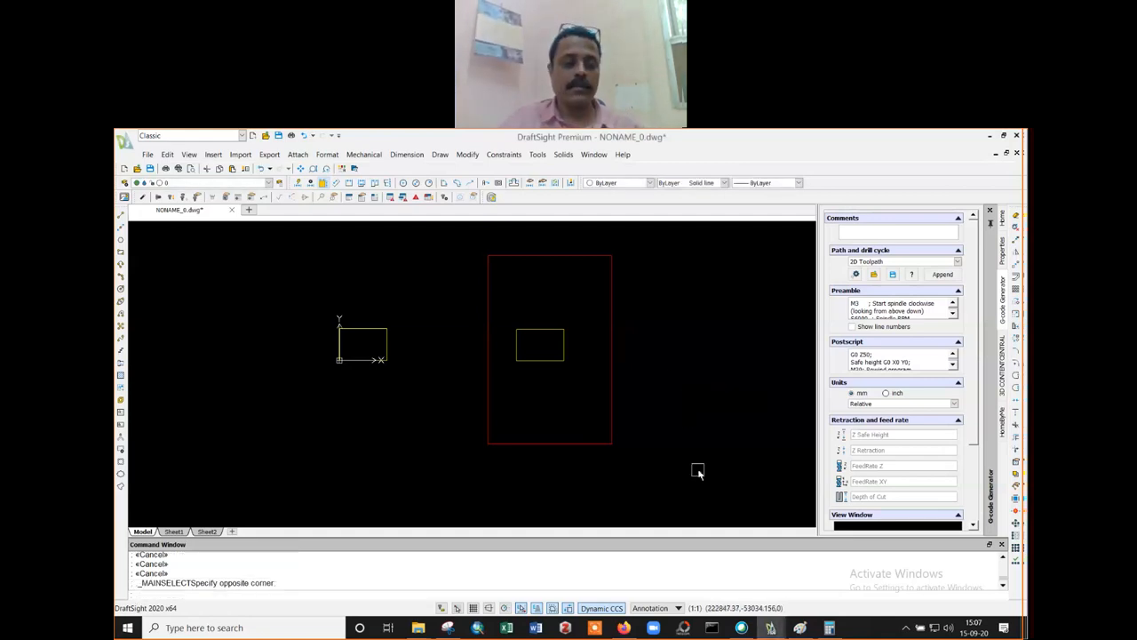
text(LA)
key(Return)
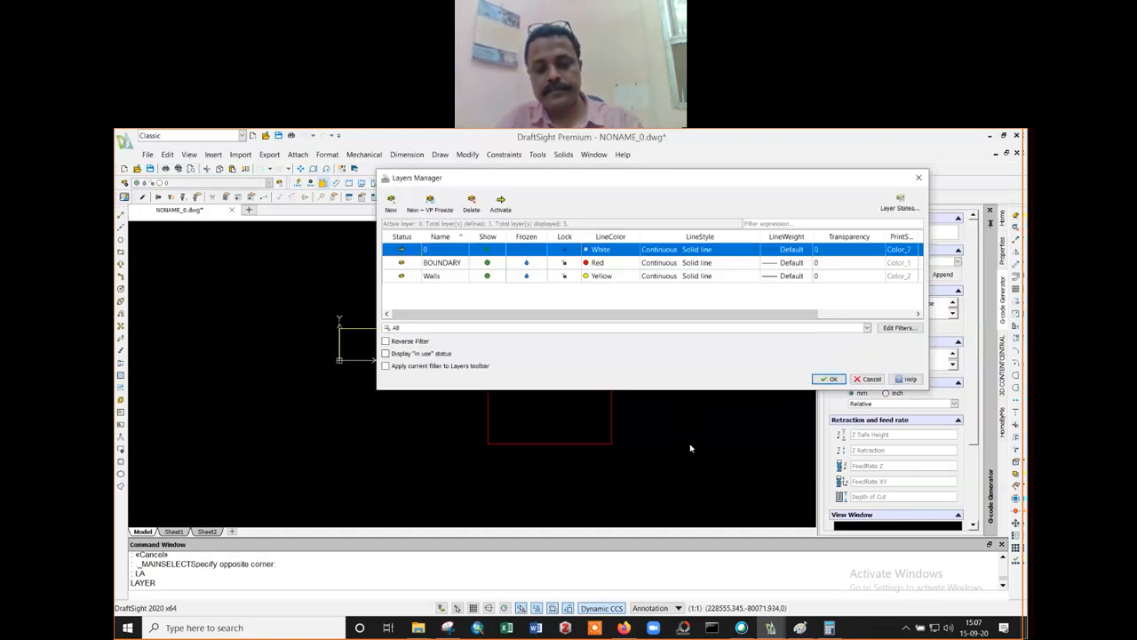
click(441, 266)
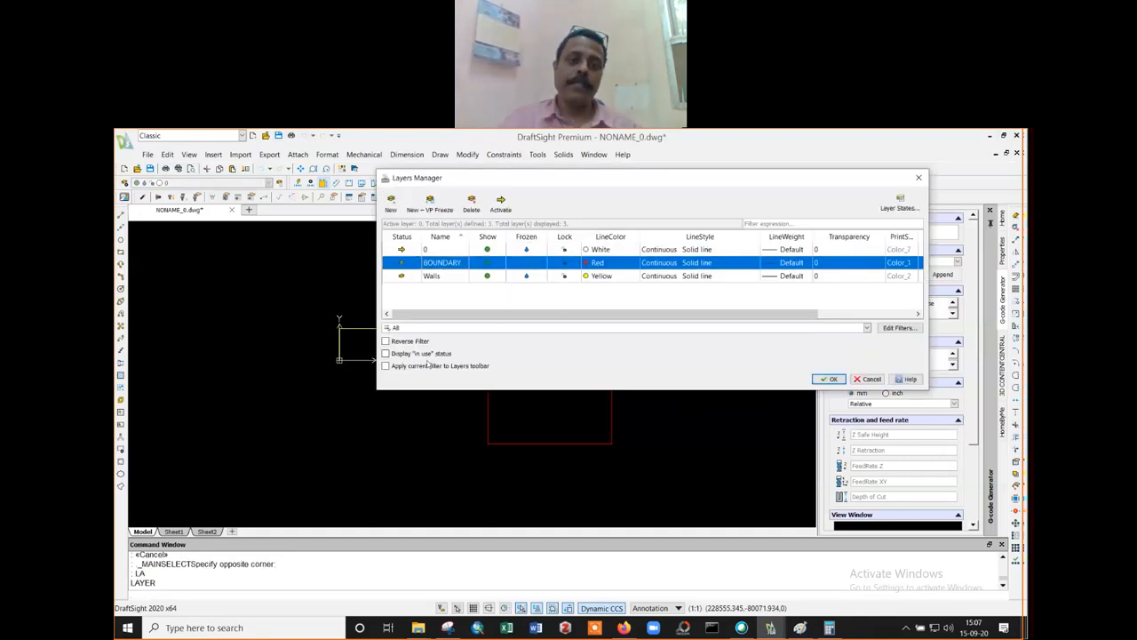
click(716, 263)
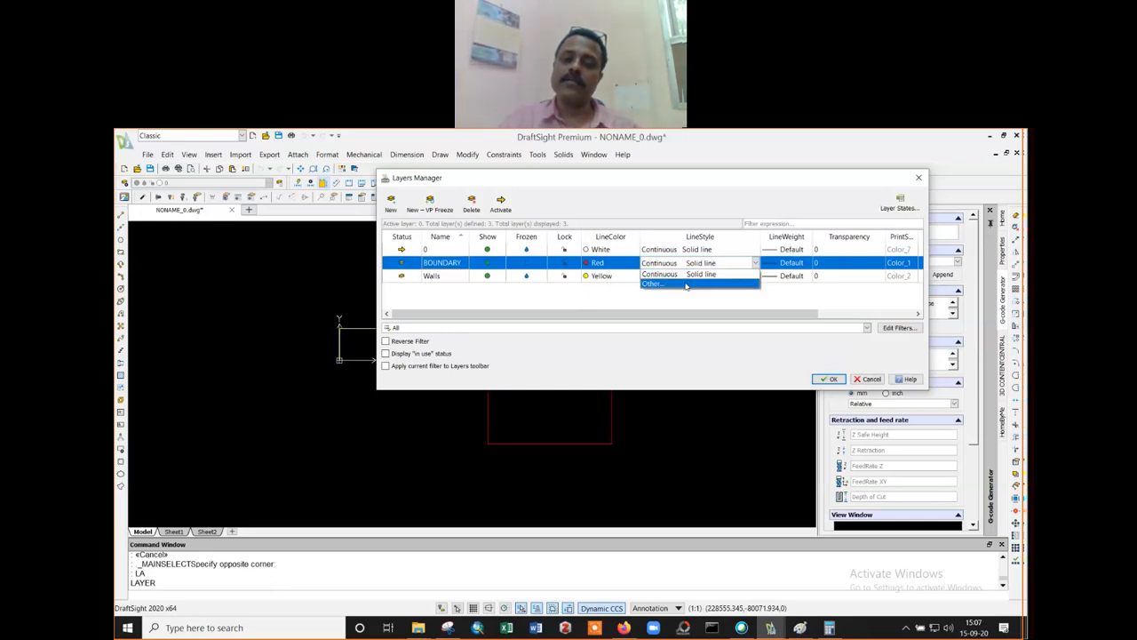
click(655, 284)
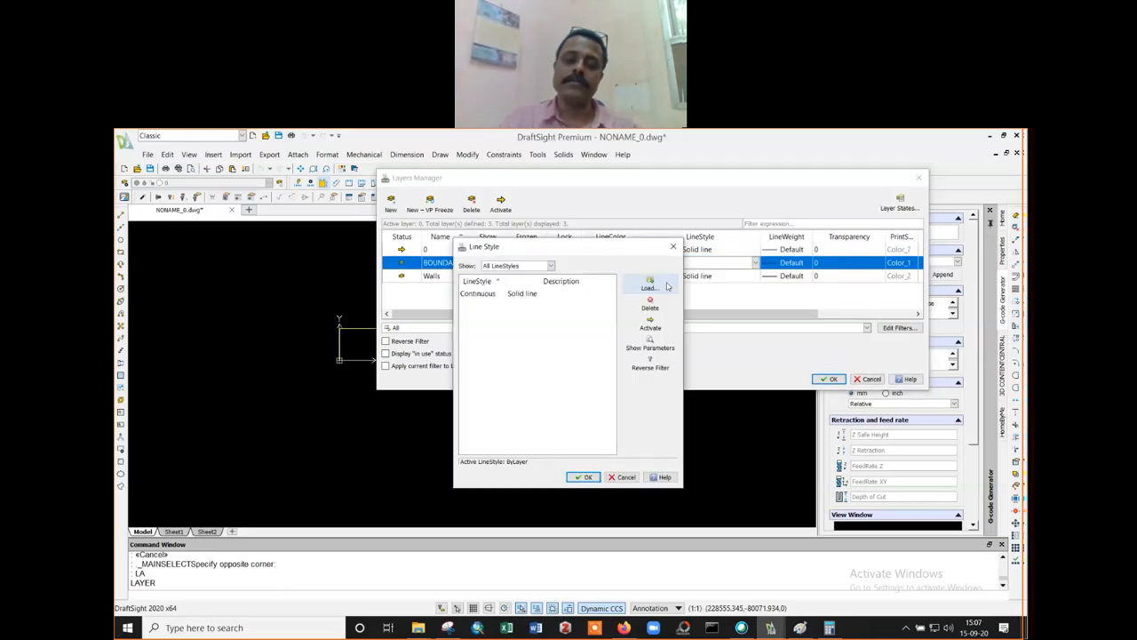
click(651, 285)
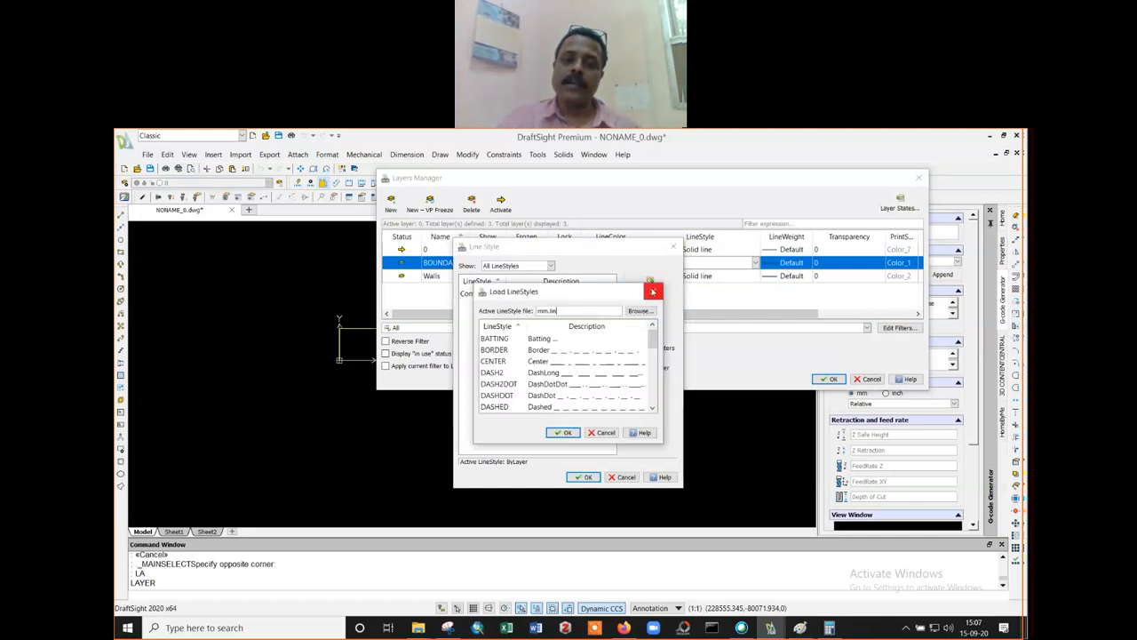
- Load the DASHED, HIDDEN and CENTER line styles from mm.lin into the drawing
drag(614, 285, 550, 176)
scroll(525, 256, down, 3)
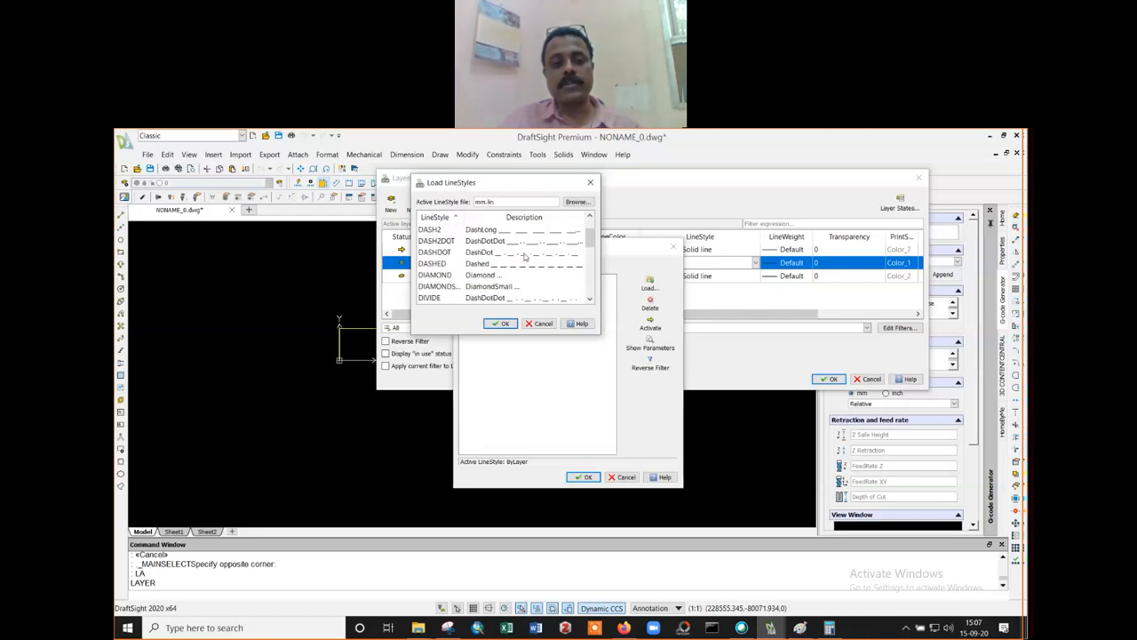
click(487, 266)
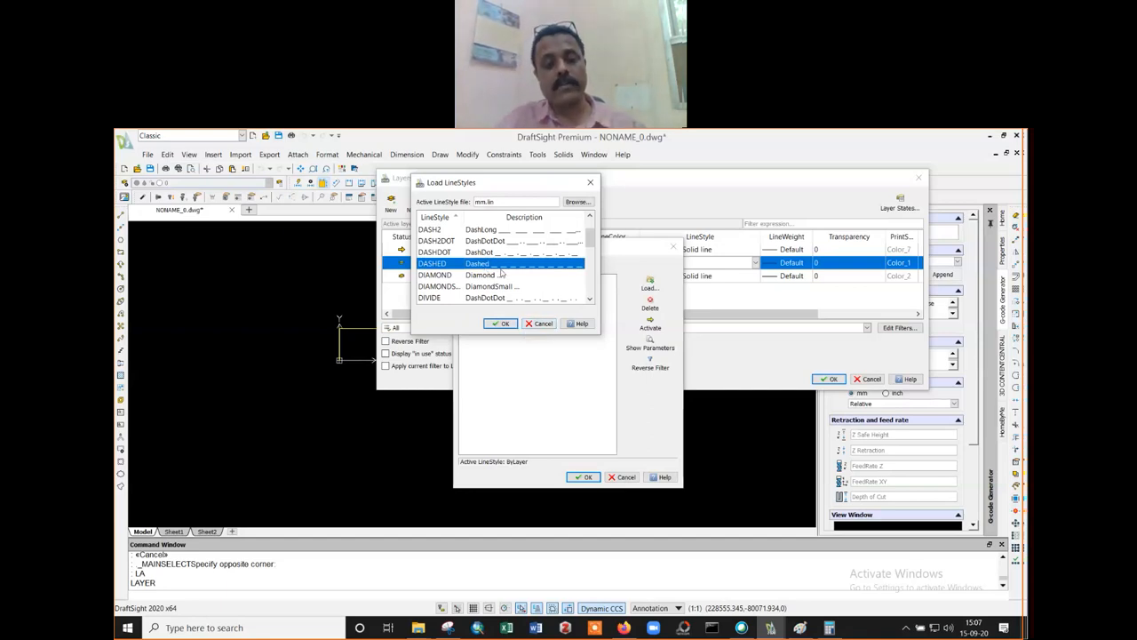
scroll(503, 274, down, 4)
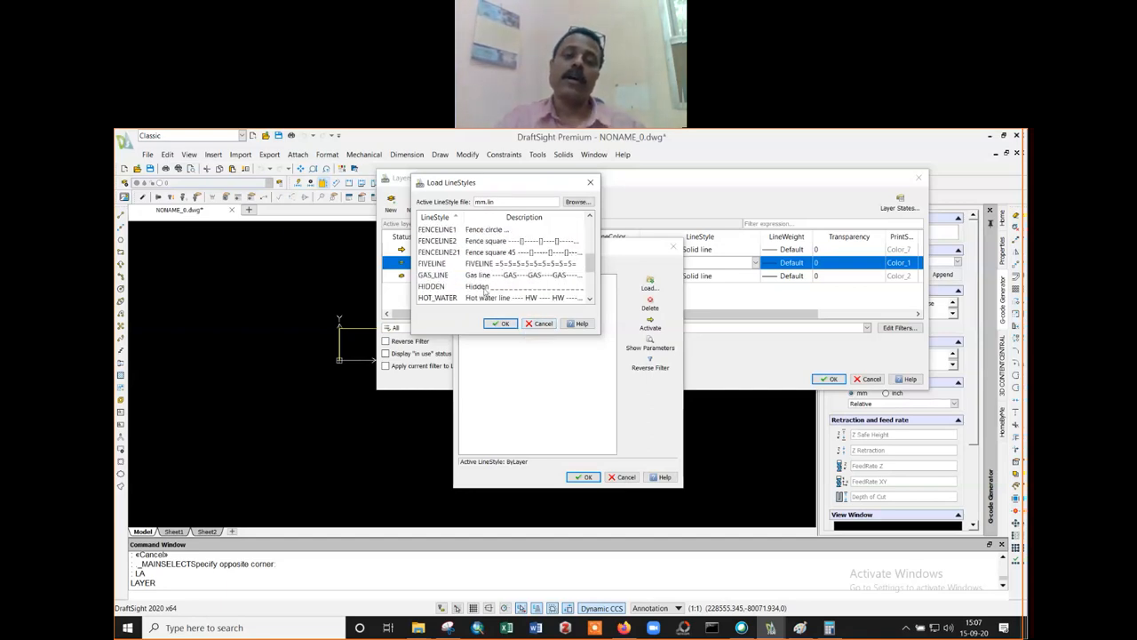
scroll(524, 271, up, 3)
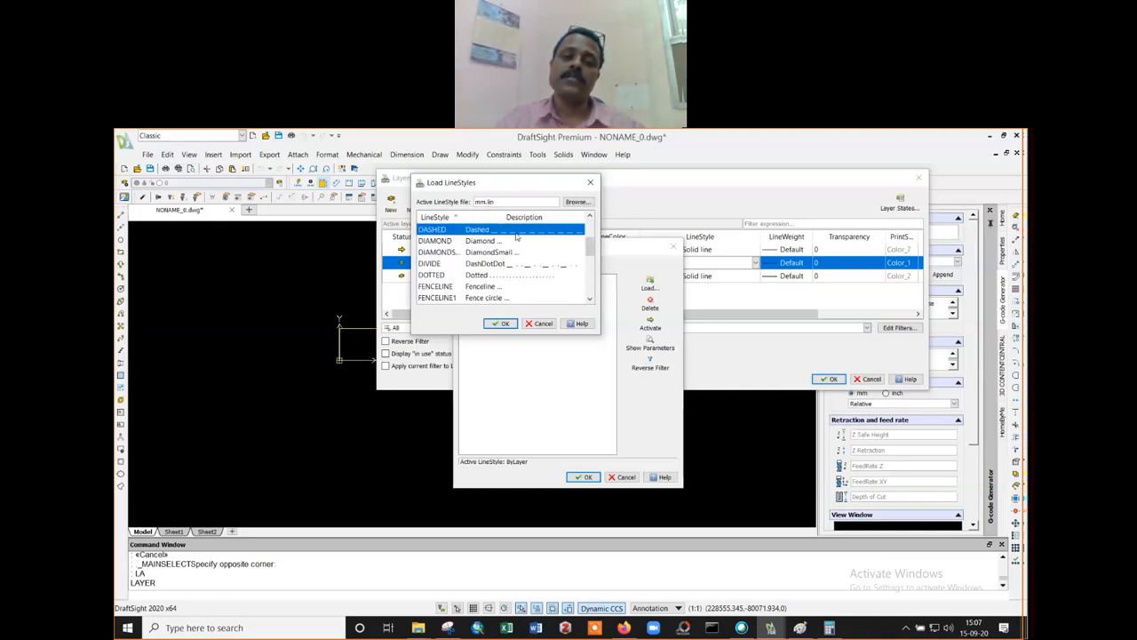
scroll(513, 258, down, 3)
click(510, 252)
scroll(505, 259, up, 4)
click(491, 297)
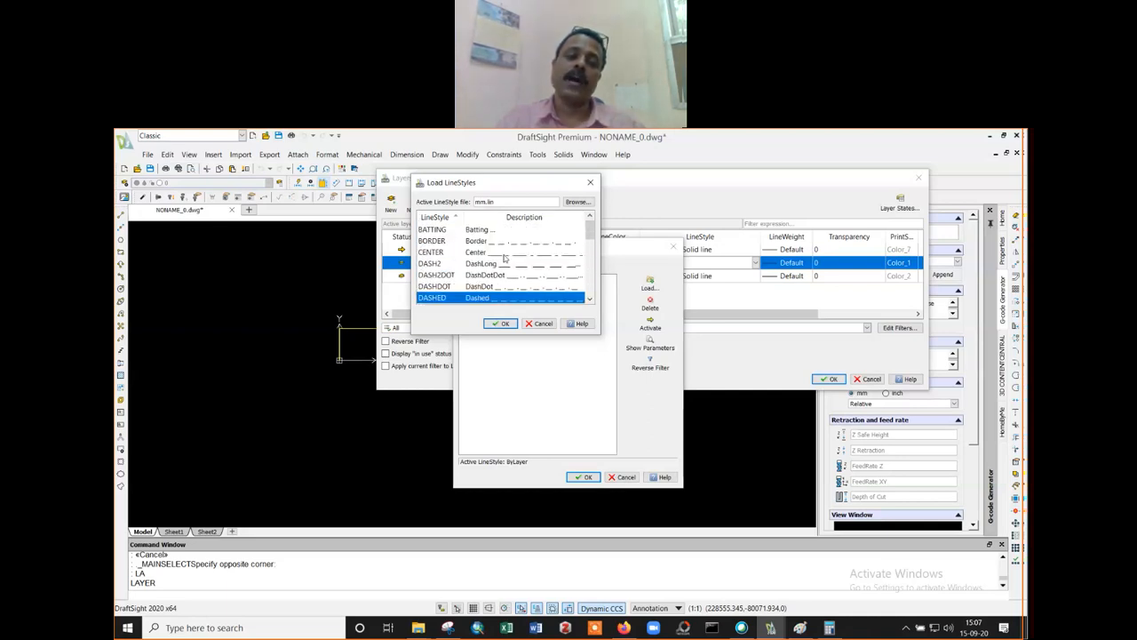
scroll(497, 266, down, 3)
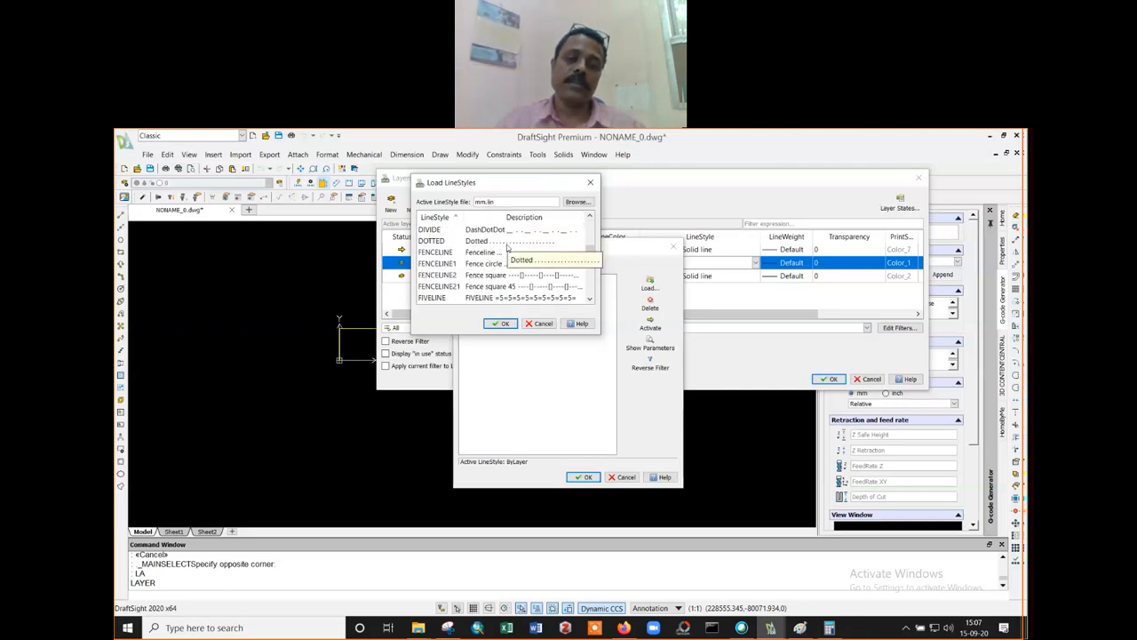
scroll(508, 249, down, 2)
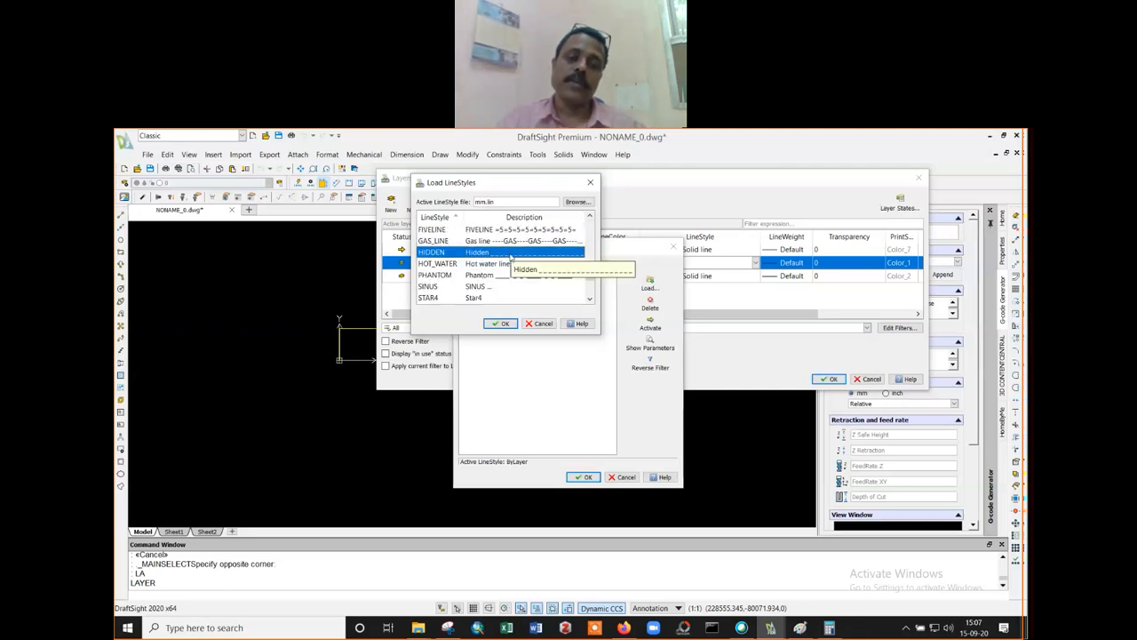
scroll(511, 256, up, 3)
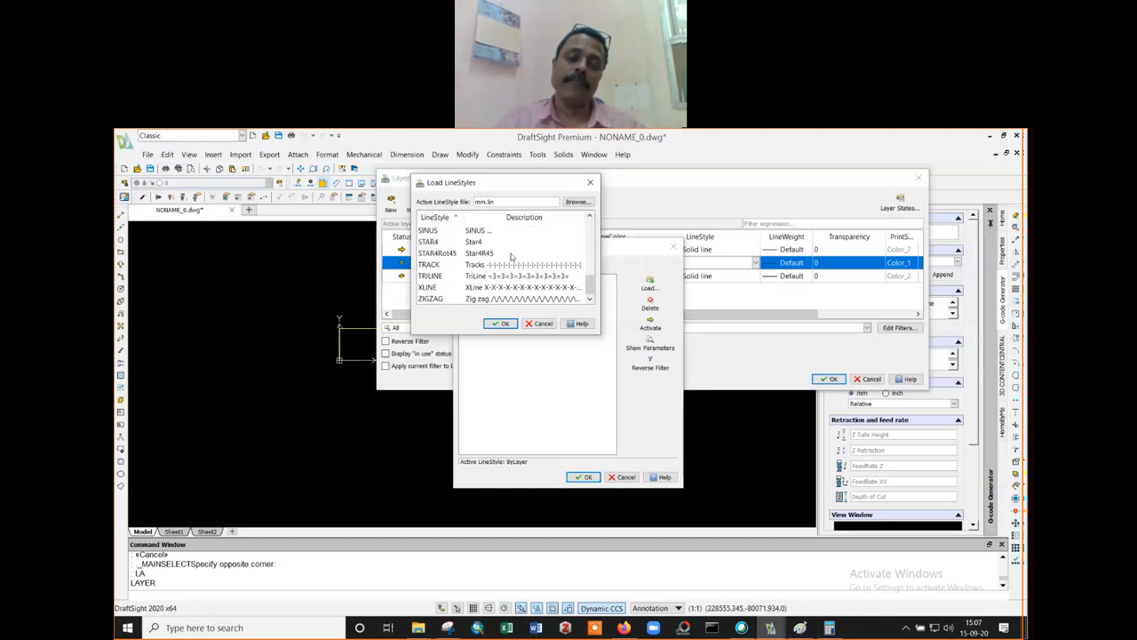
scroll(511, 256, up, 2)
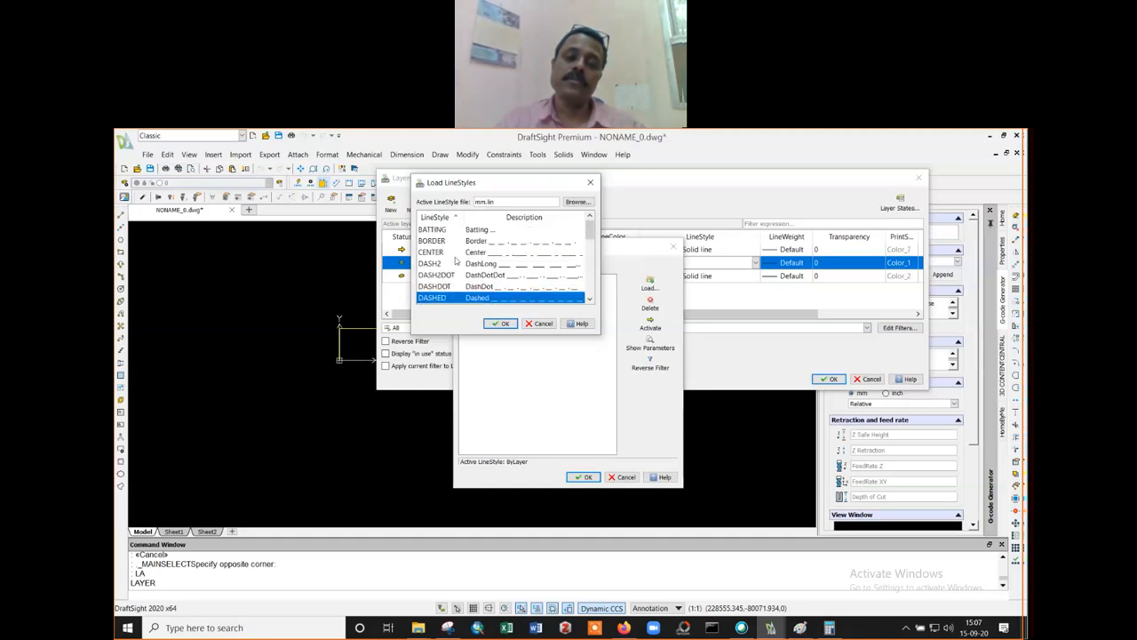
ctrl+click(471, 253)
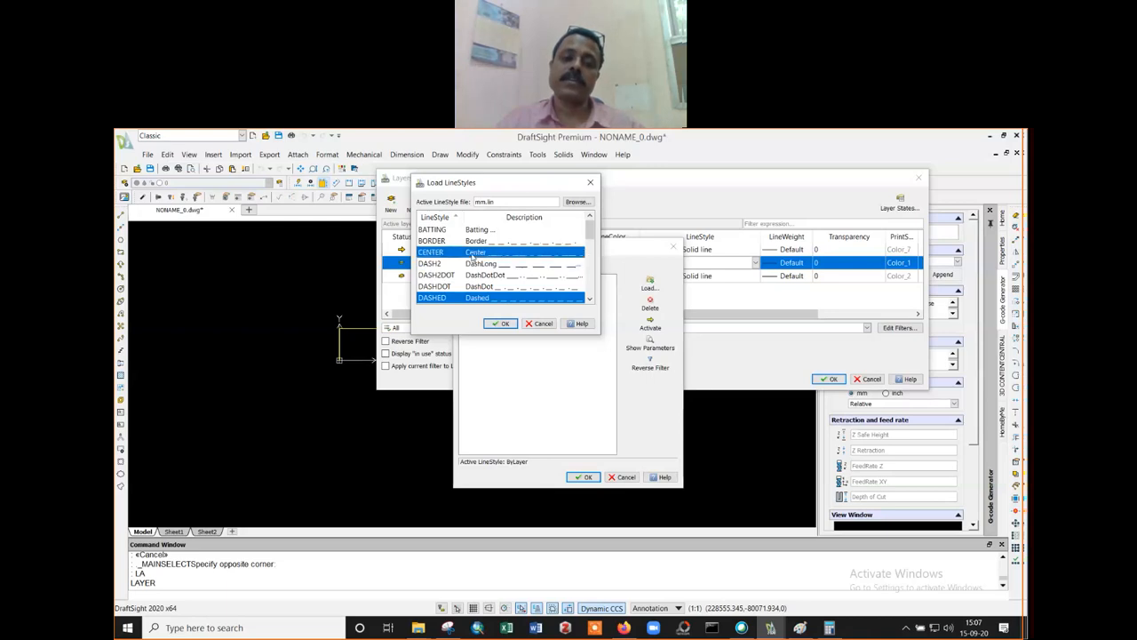
click(495, 325)
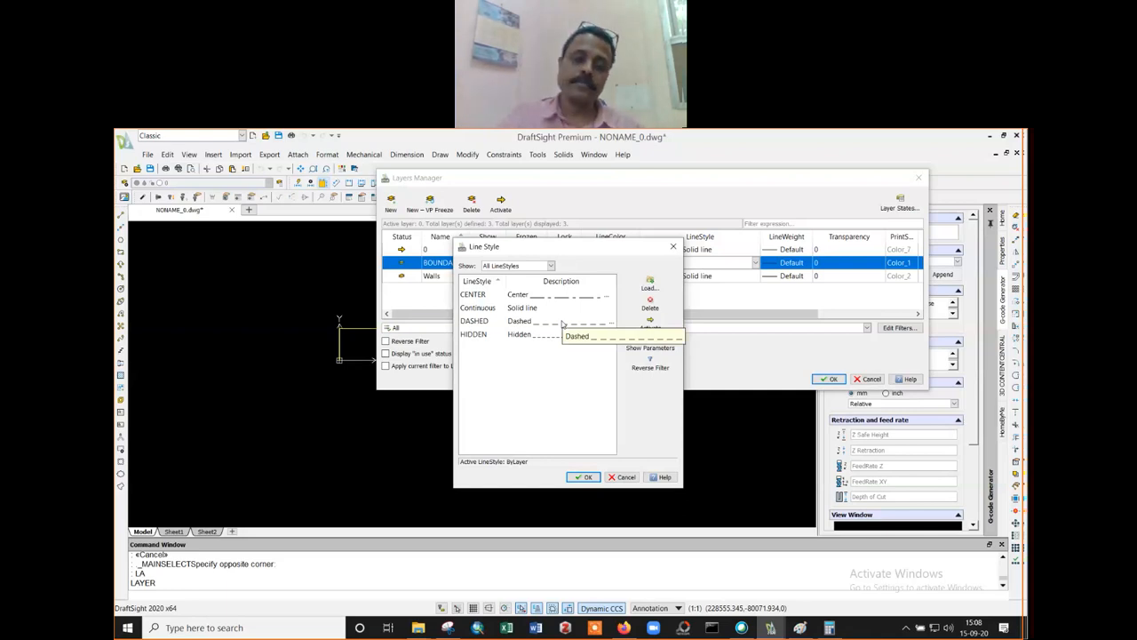
click(585, 478)
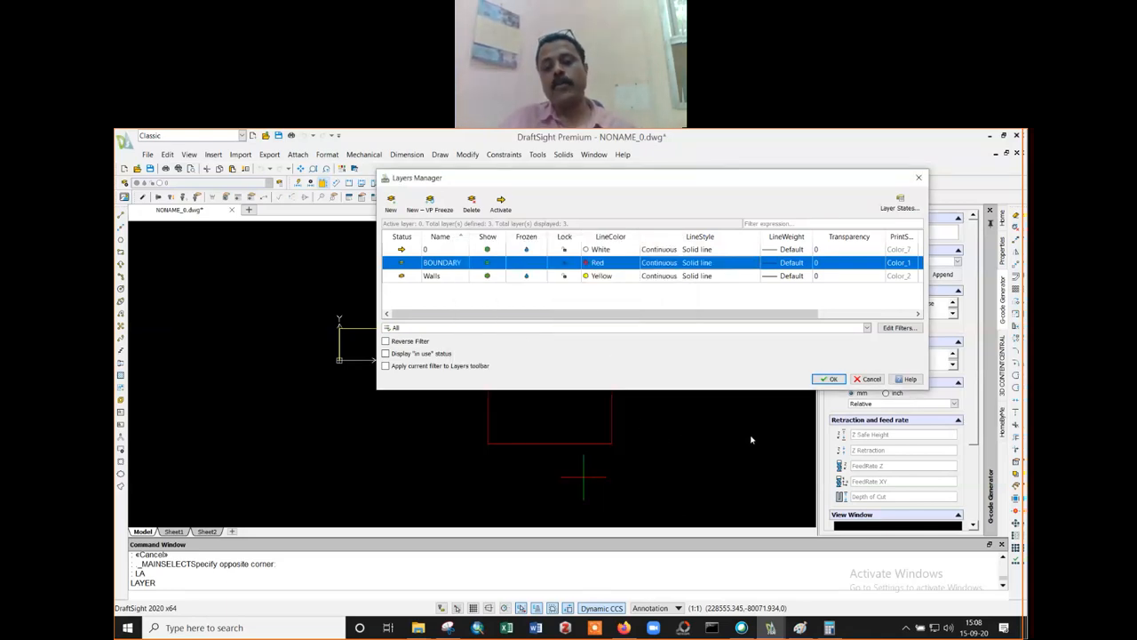
- Open the choice of loaded line styles for the BOUNDARY layer
click(665, 263)
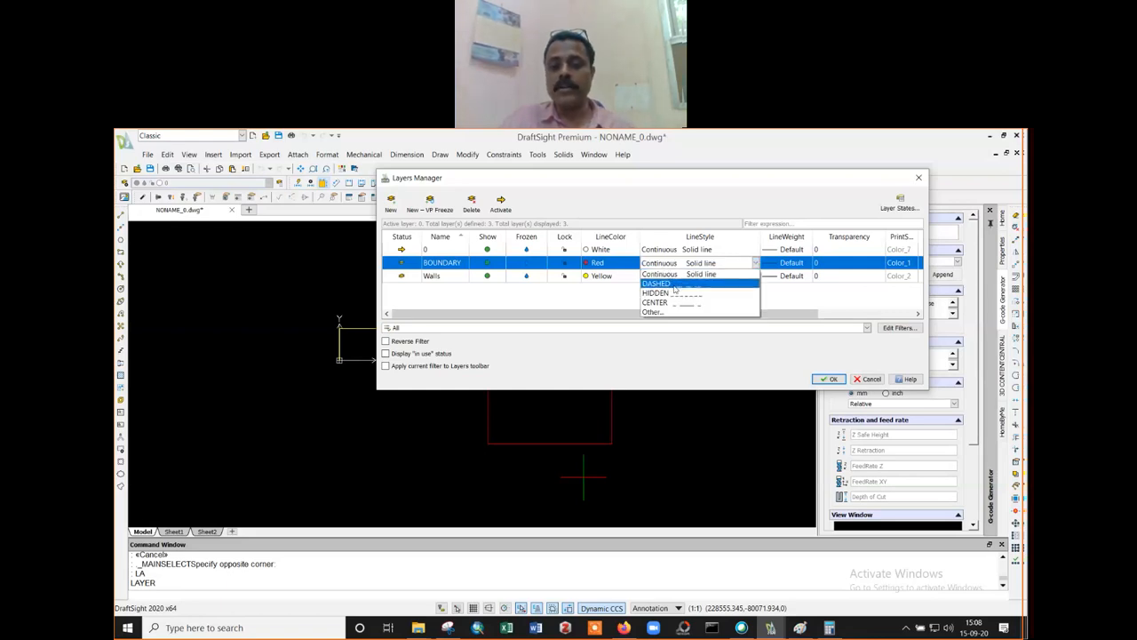
- Set the BOUNDARY layer's line style to HIDDEN and apply the layer changes
click(678, 297)
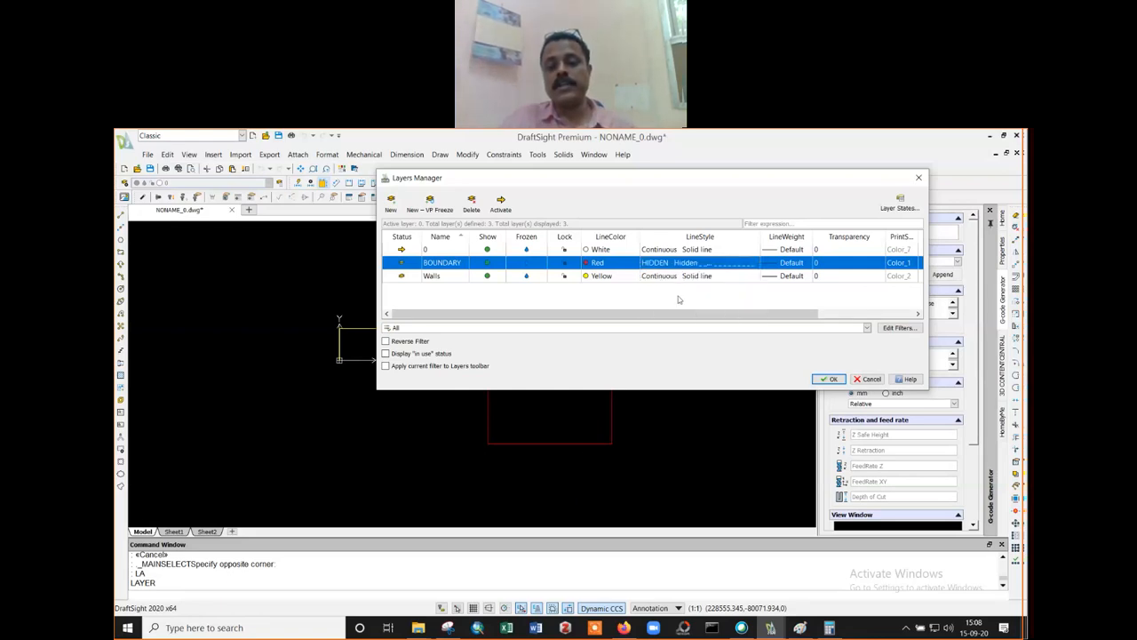
click(826, 380)
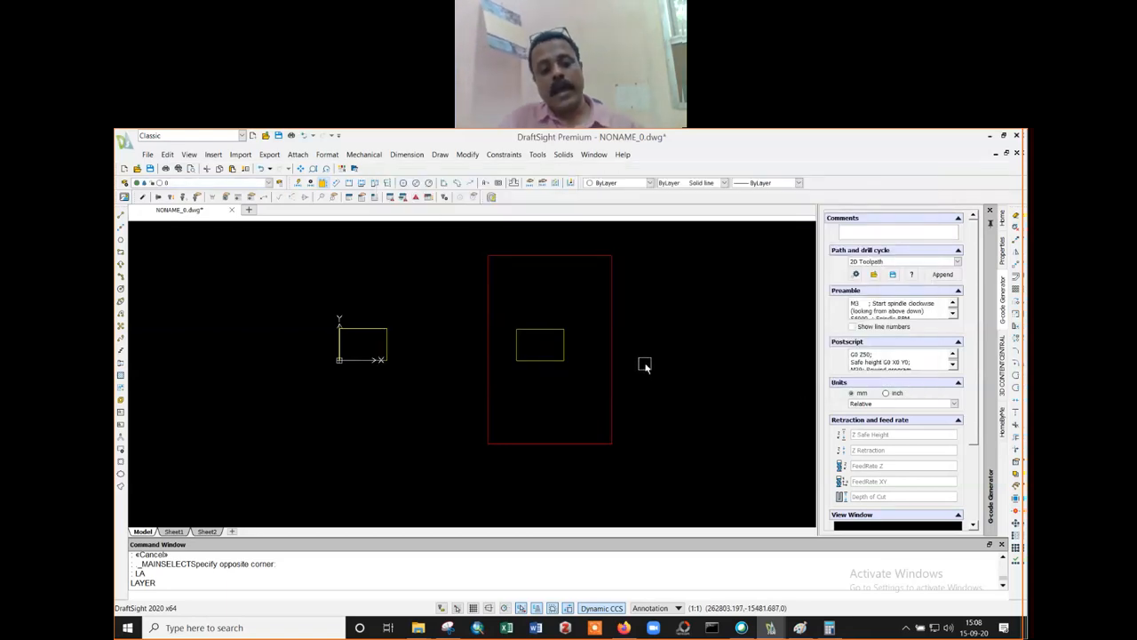
key(Escape)
key(Escape)
key(Escape)
- Select the outer boundary rectangle to check its line style, and inspect its outline up close
click(593, 256)
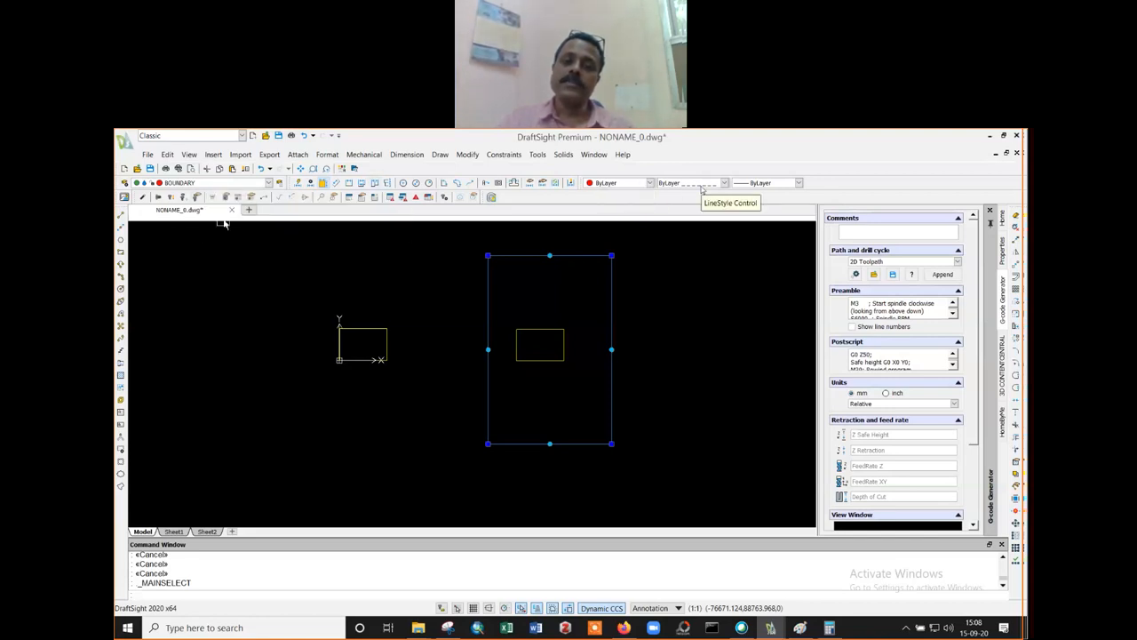
click(645, 300)
key(Escape)
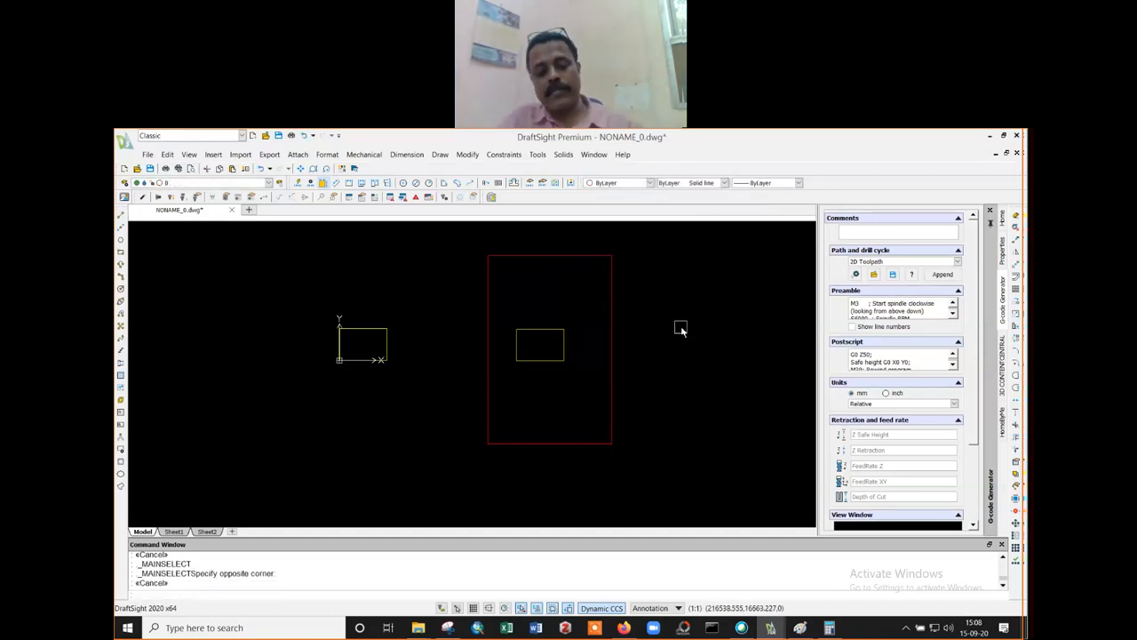
key(Escape)
text(z)
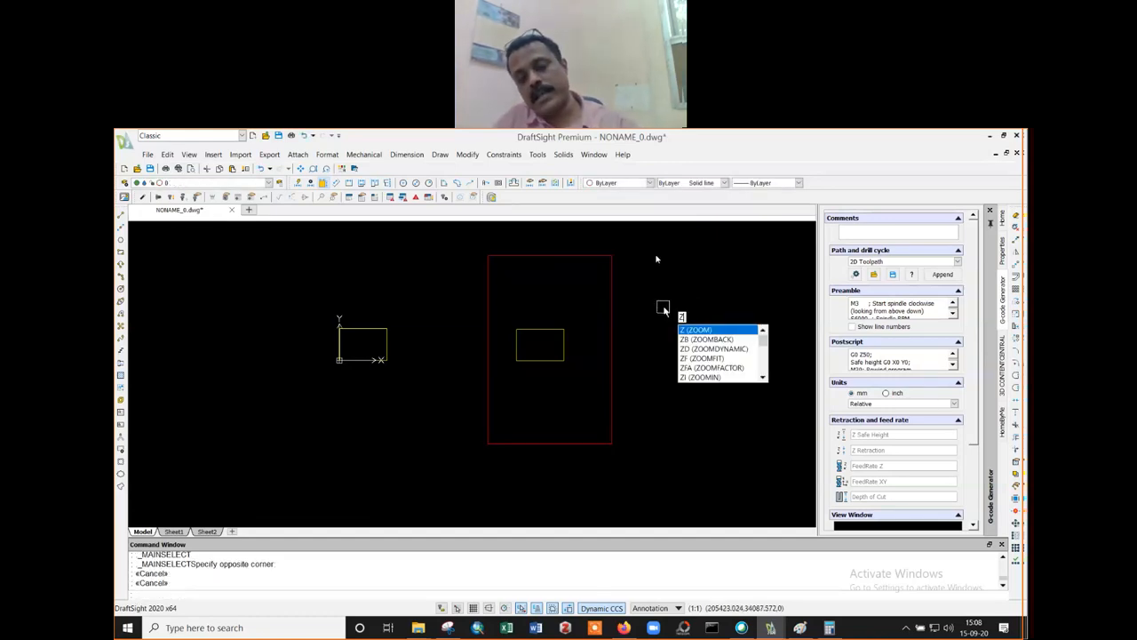
key(Return)
click(654, 255)
click(479, 338)
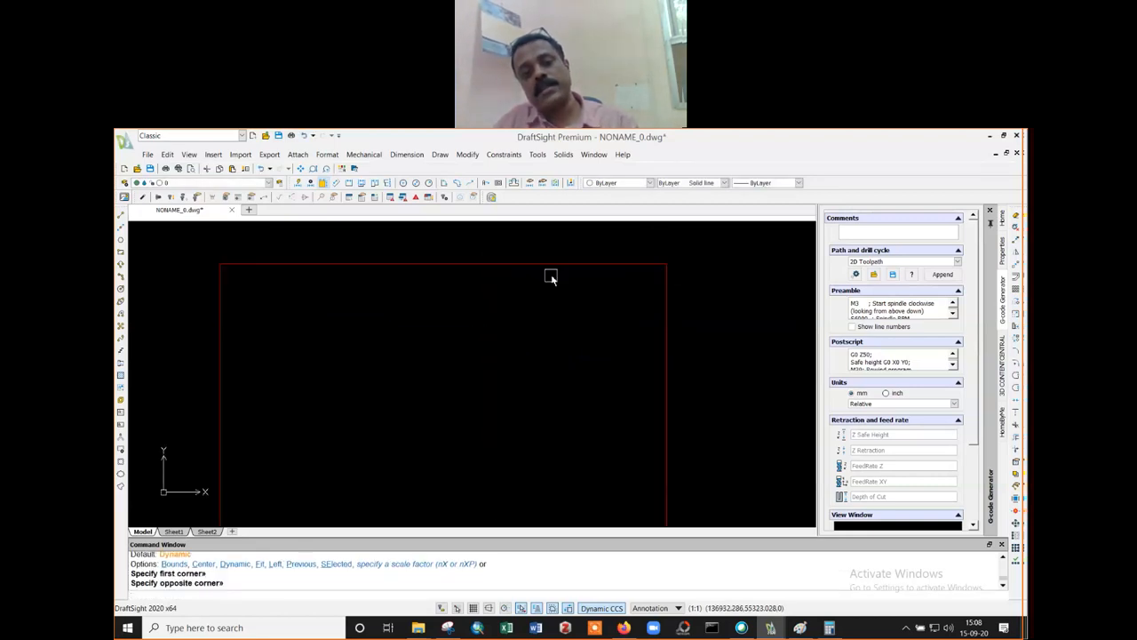
scroll(551, 276, down, 4)
text(p)
key(Return)
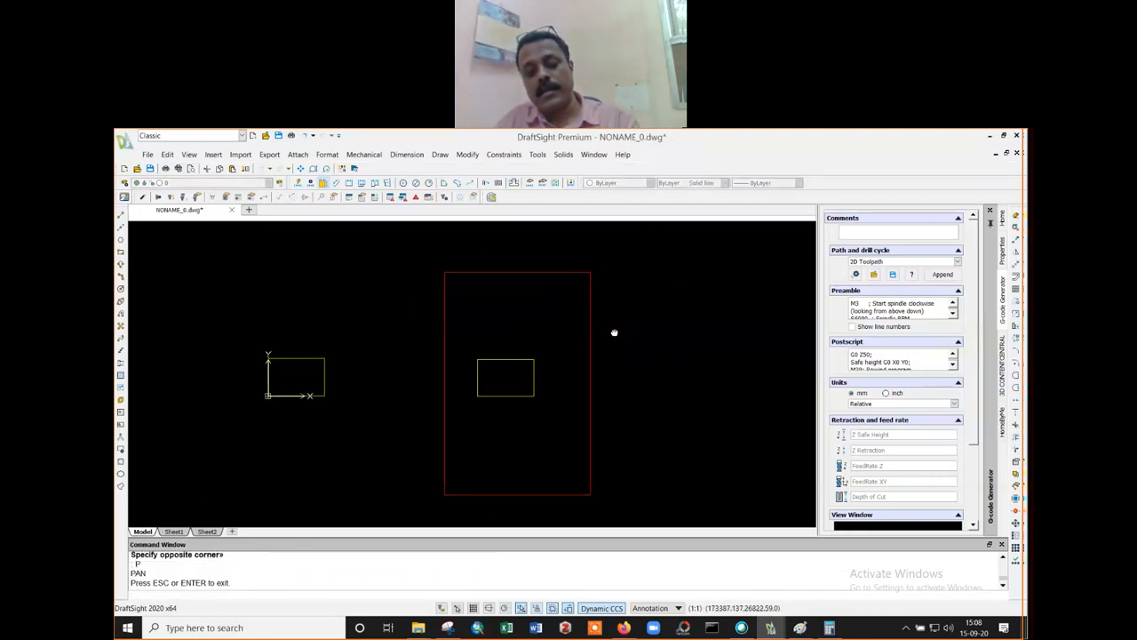
drag(587, 340, 619, 327)
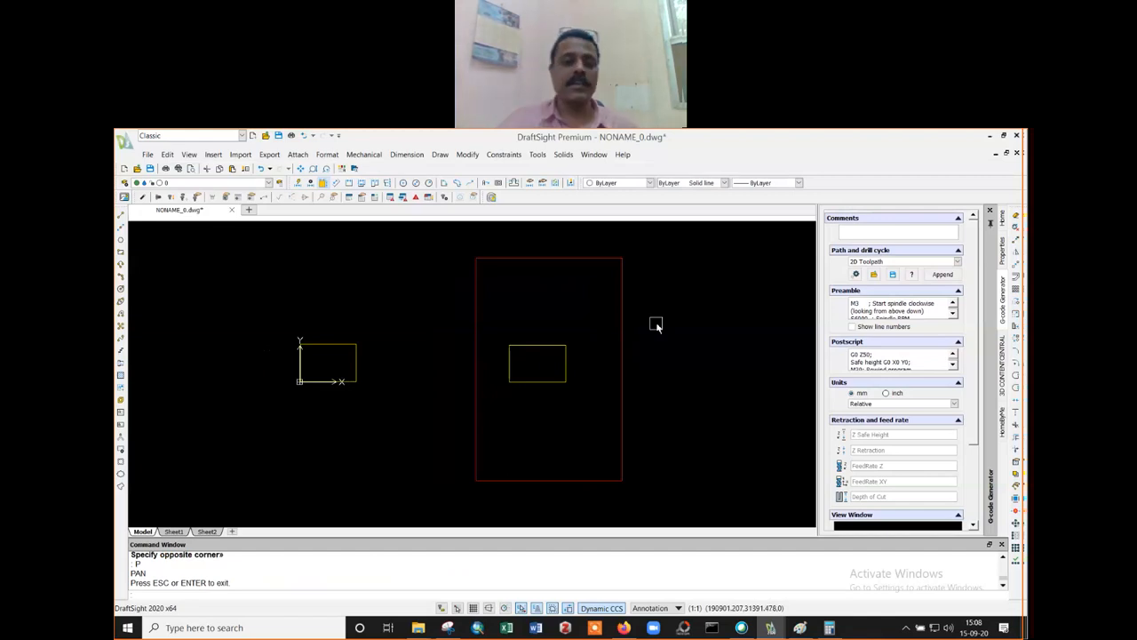
- Close the G-code Generator, 3D CONTENTCENTRAL, HomeByMe and Home palettes
click(576, 258)
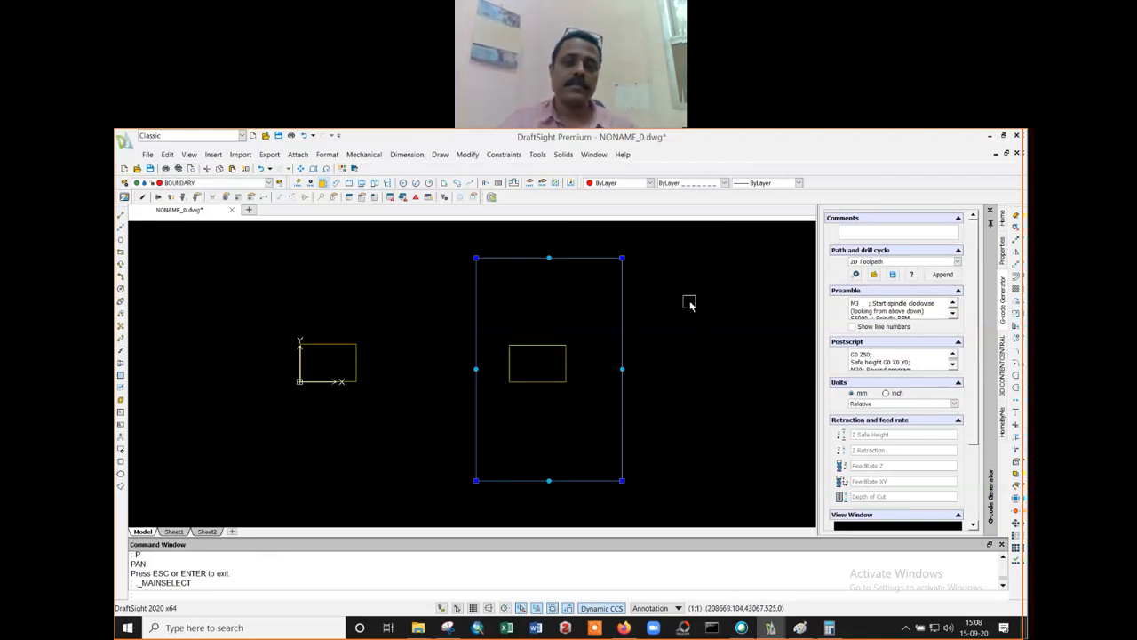
key(ctrl+1)
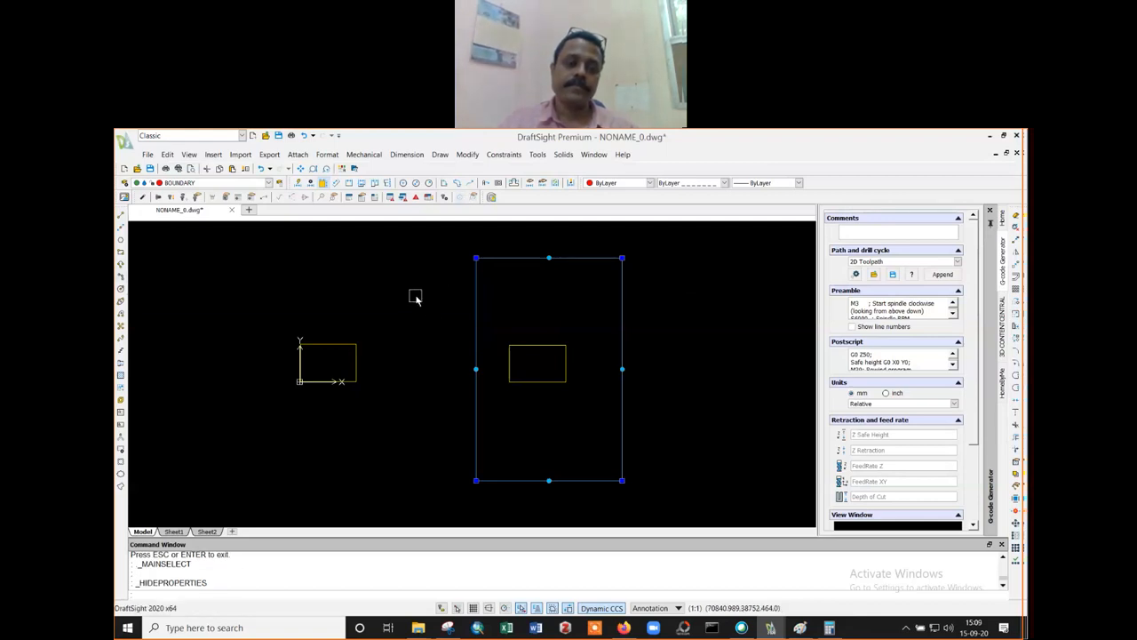
click(617, 373)
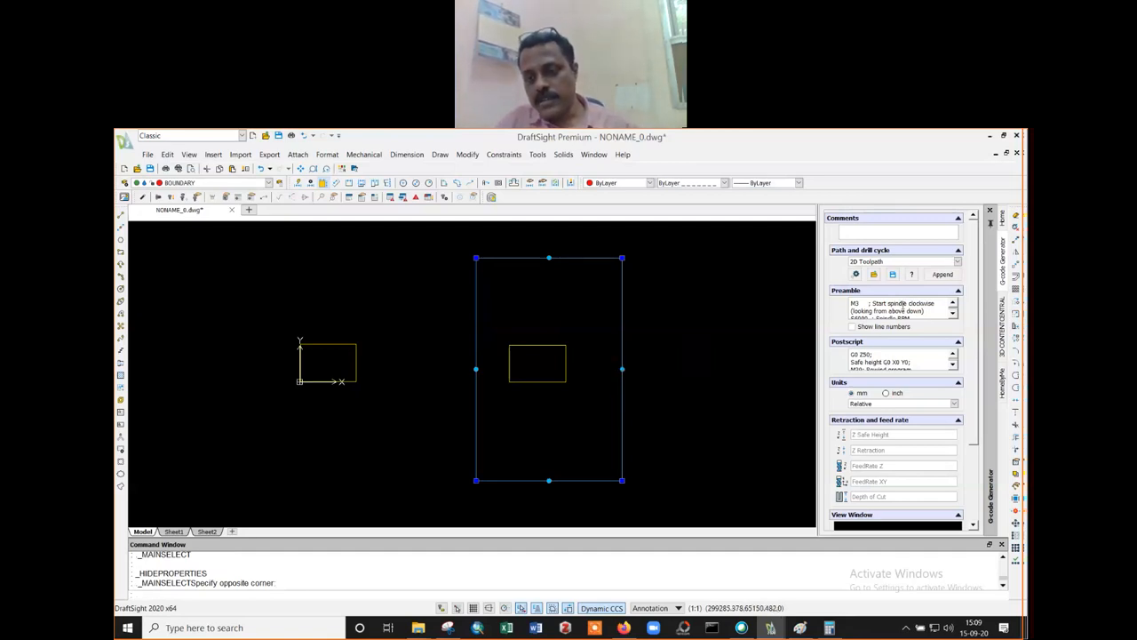
click(990, 212)
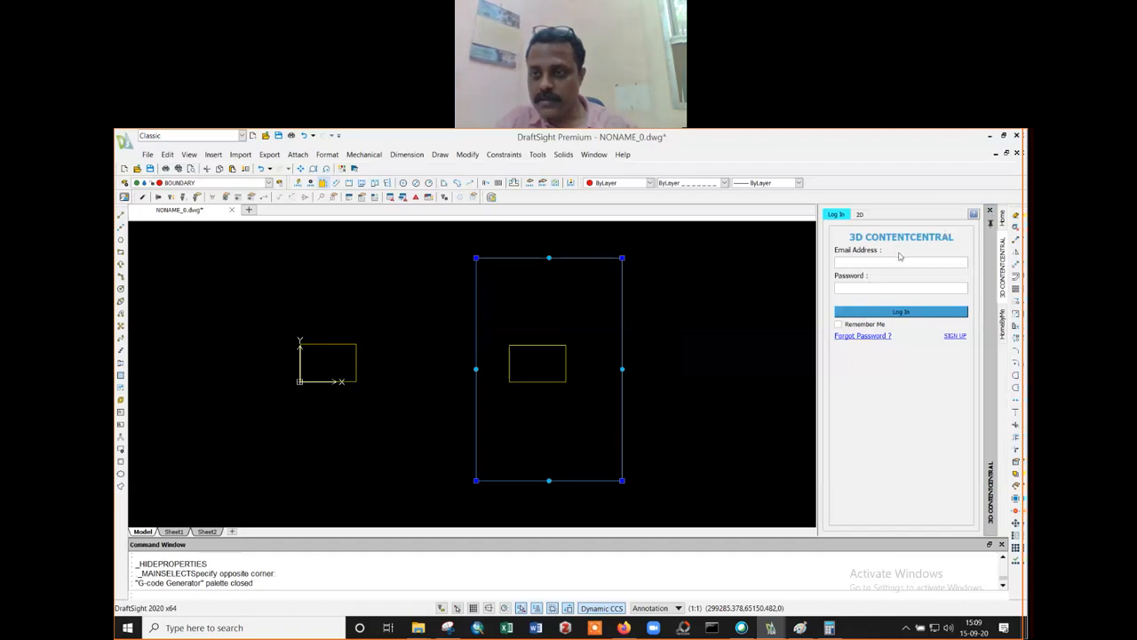
click(990, 212)
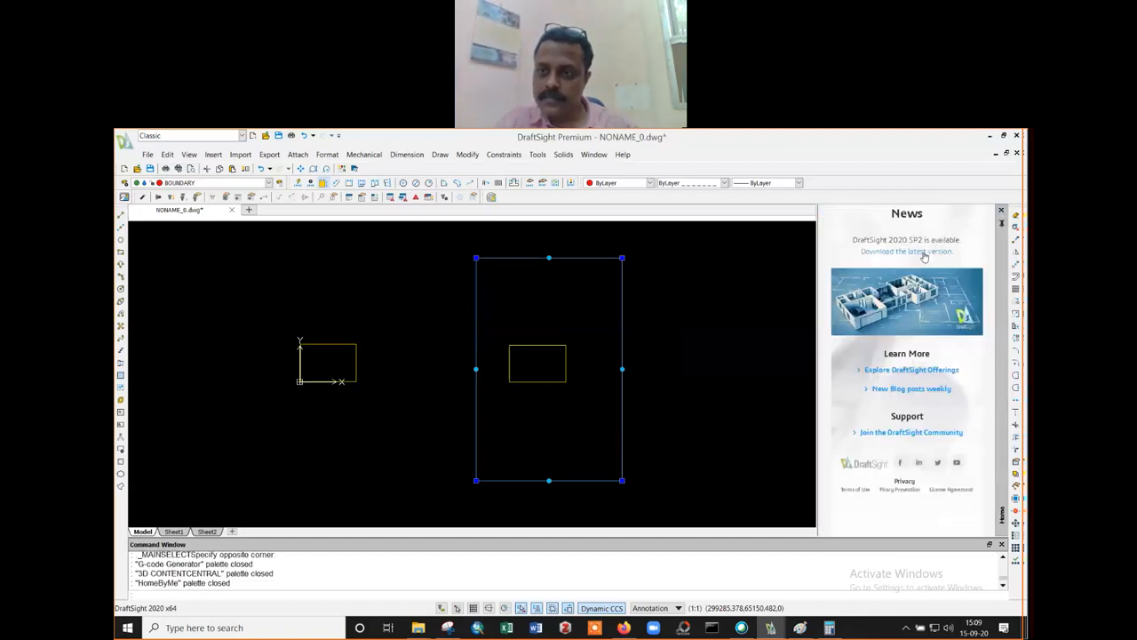
click(1002, 211)
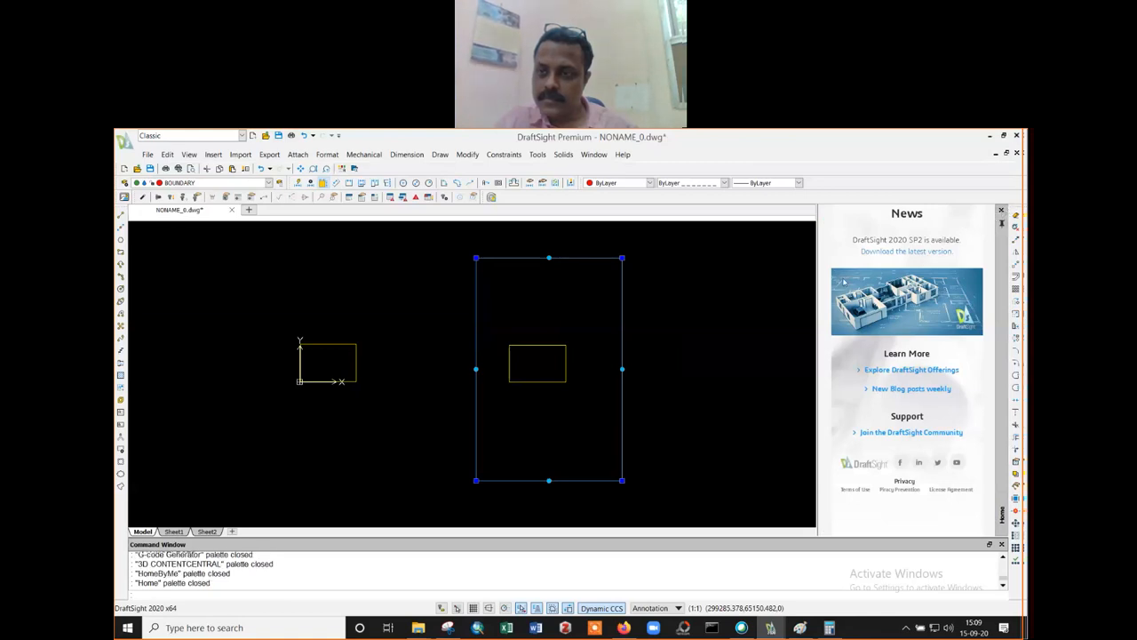
click(169, 155)
mouse_move(147, 158)
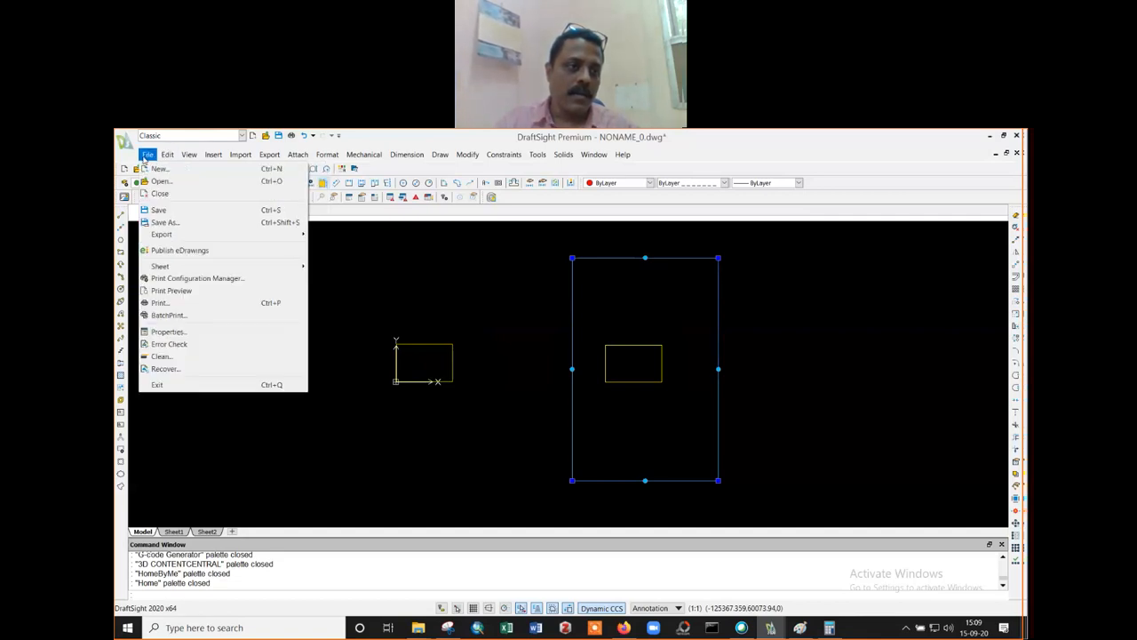
click(168, 331)
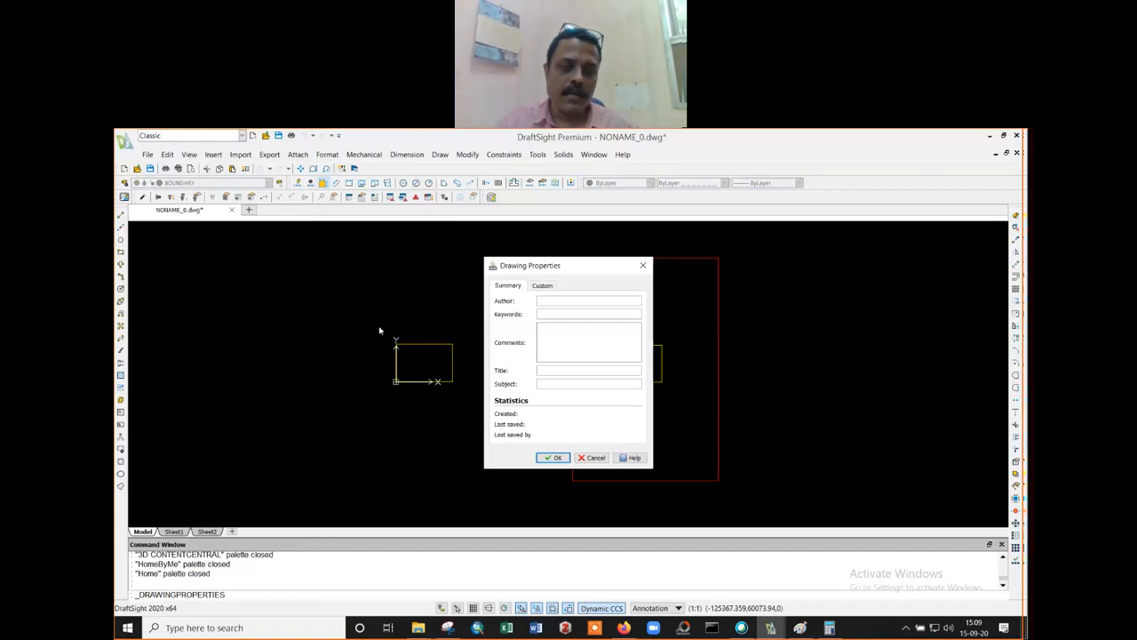
click(592, 457)
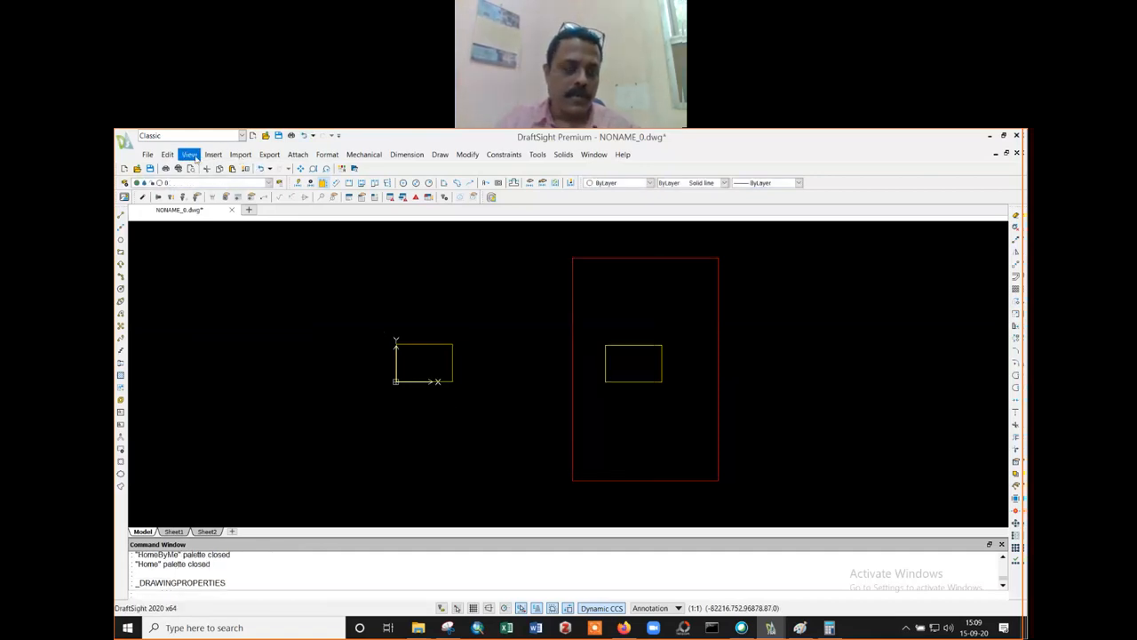
- Display the properties of the outer boundary rectangle and set its line color to ByLayer
click(682, 259)
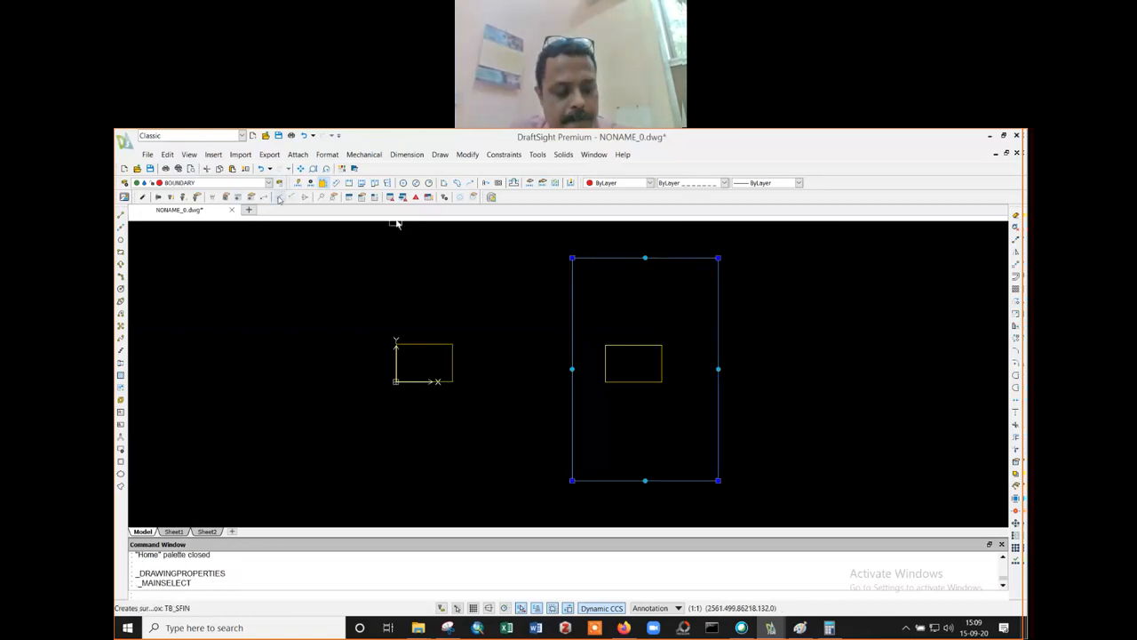
key(ctrl+1)
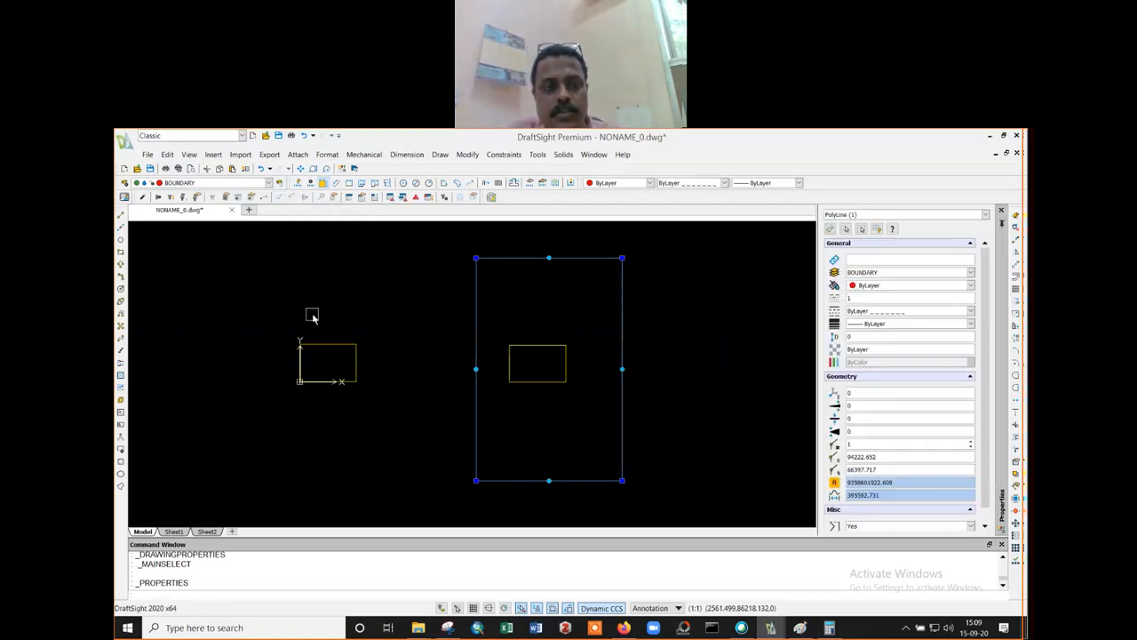
click(905, 276)
click(908, 283)
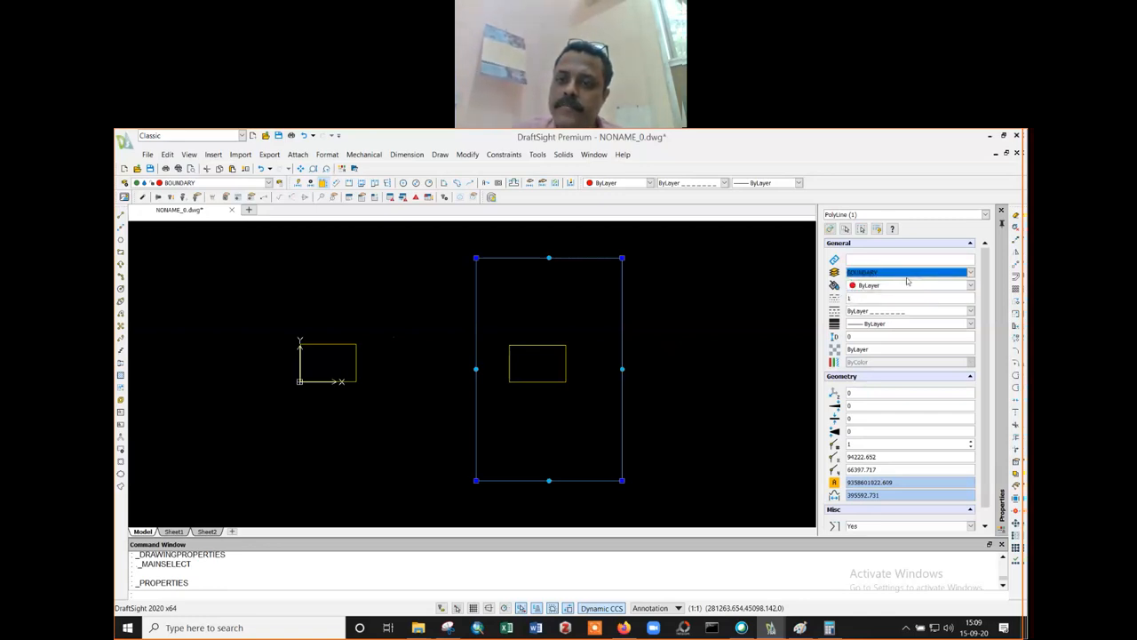
click(910, 287)
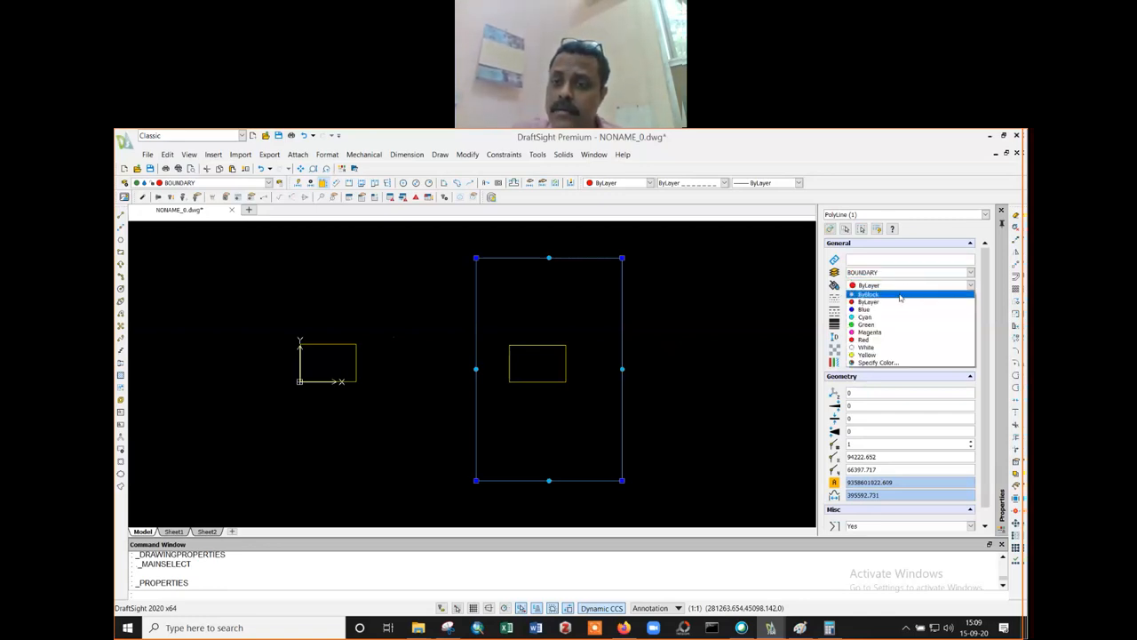
click(896, 300)
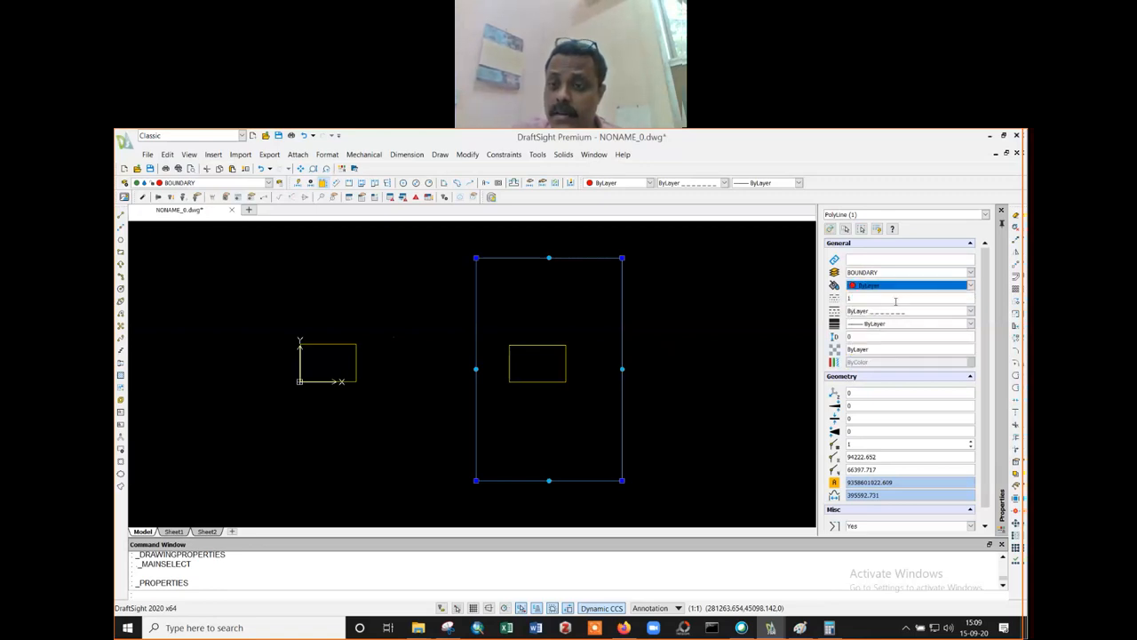
- Try line scales of 10, 100 and 1000 on the boundary rectangle, and clear the selection
click(896, 300)
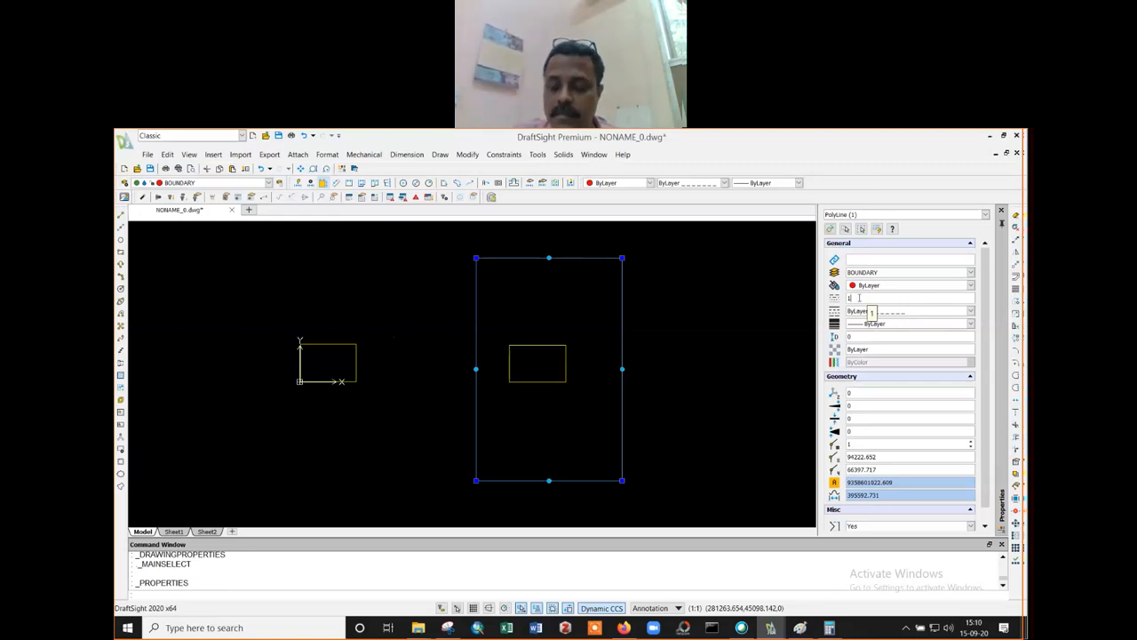
key(Tab)
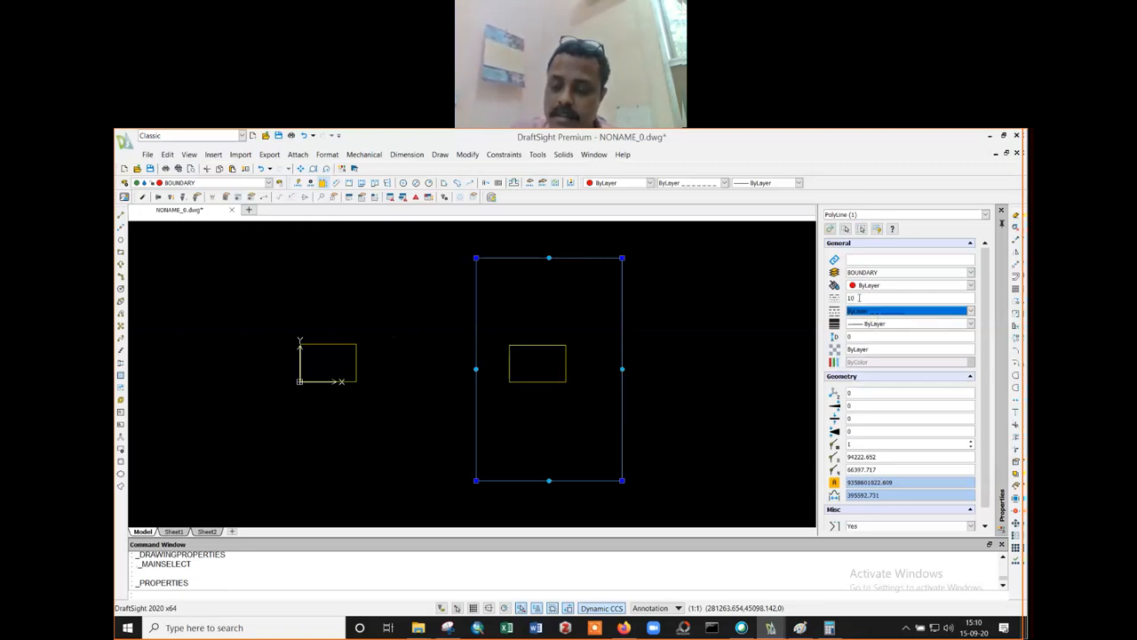
click(859, 298)
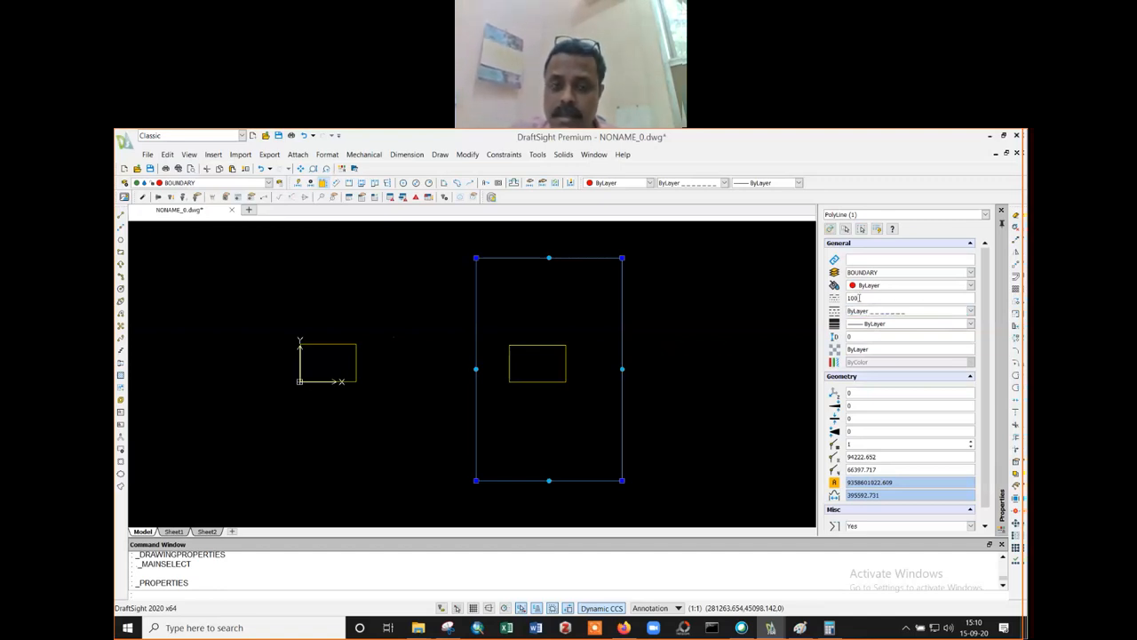
key(Tab)
click(860, 298)
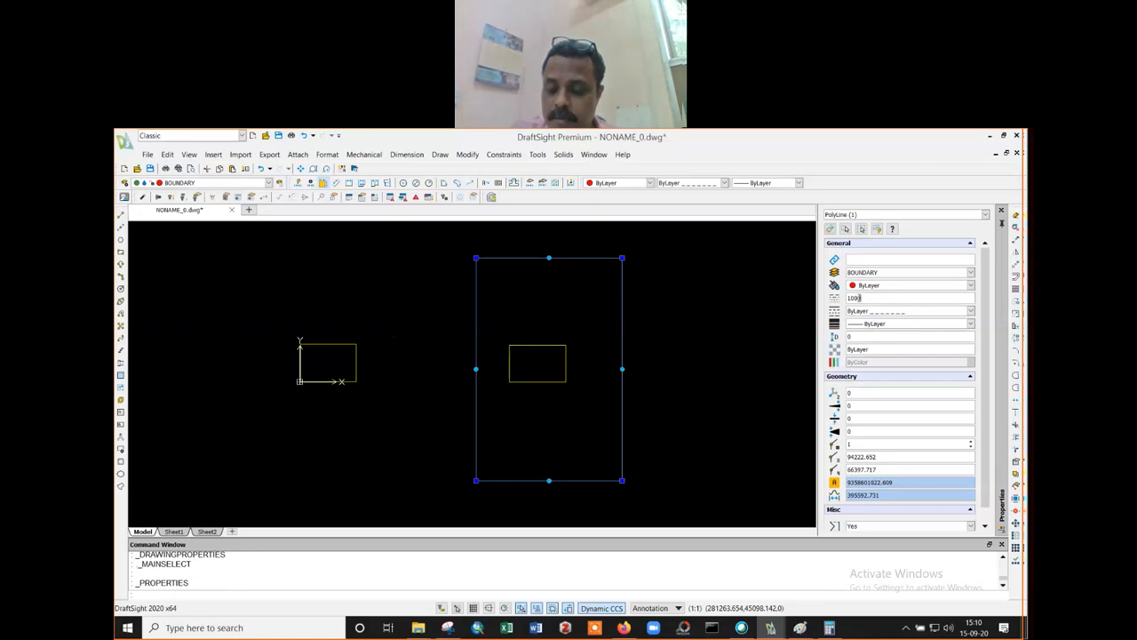
text(0)
key(Return)
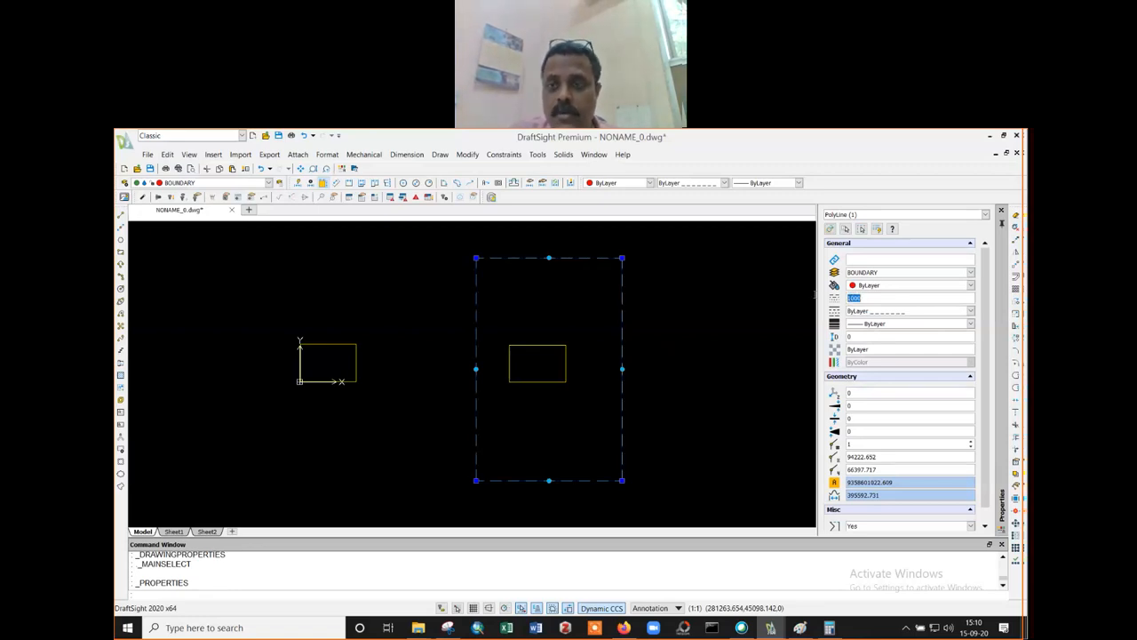
click(648, 326)
key(Escape)
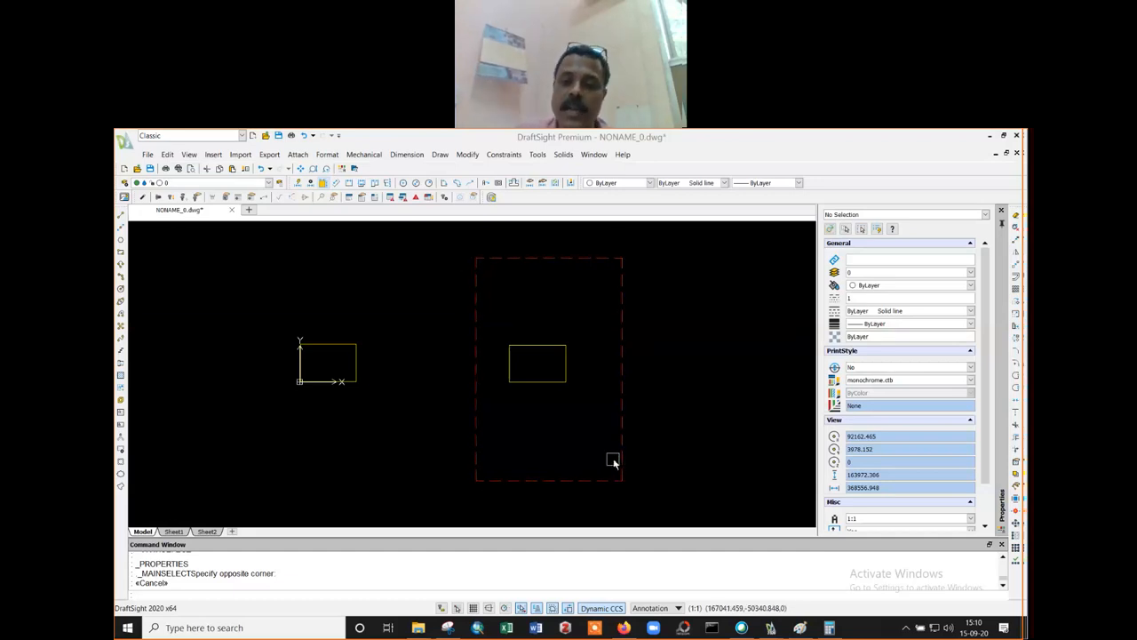
click(622, 389)
key(Escape)
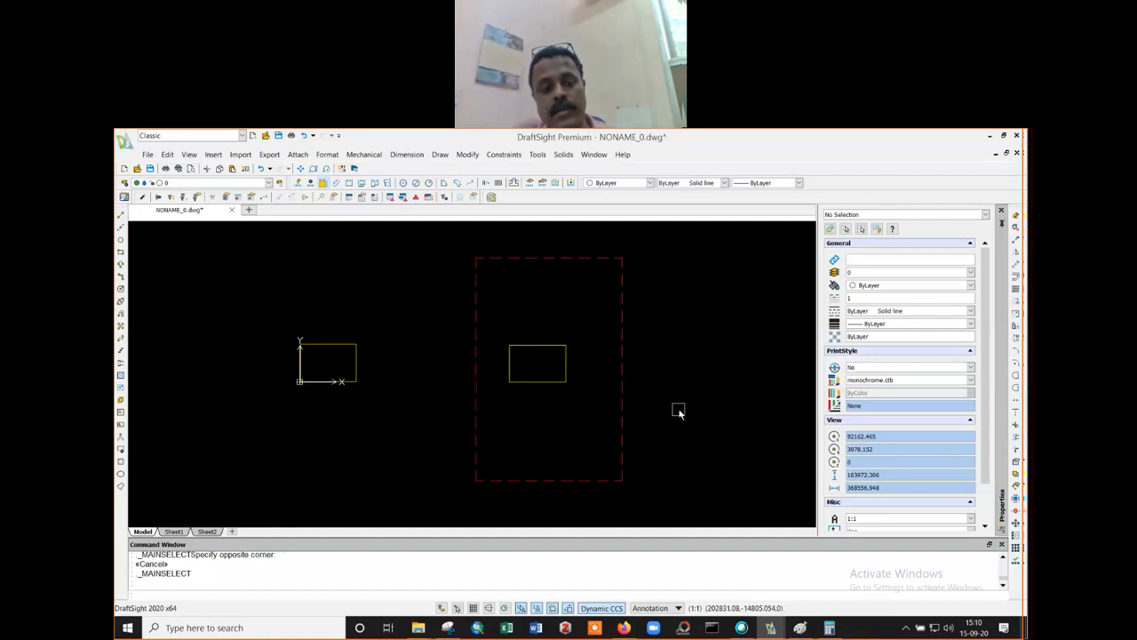
- Set the boundary rectangle's line scale to 500 and clear the selection
click(623, 319)
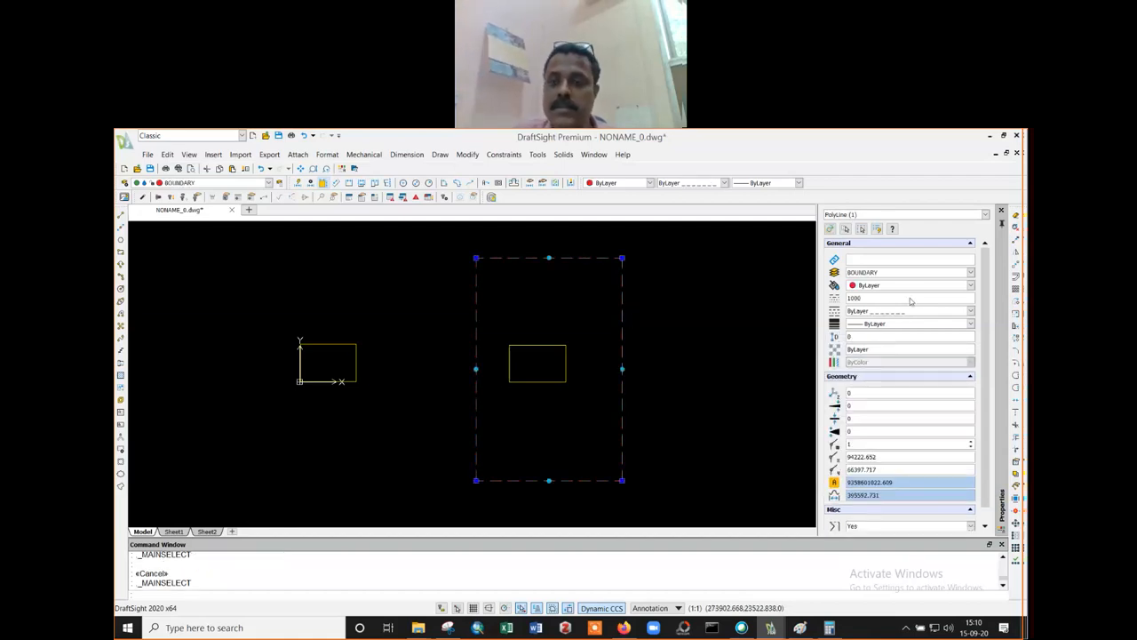
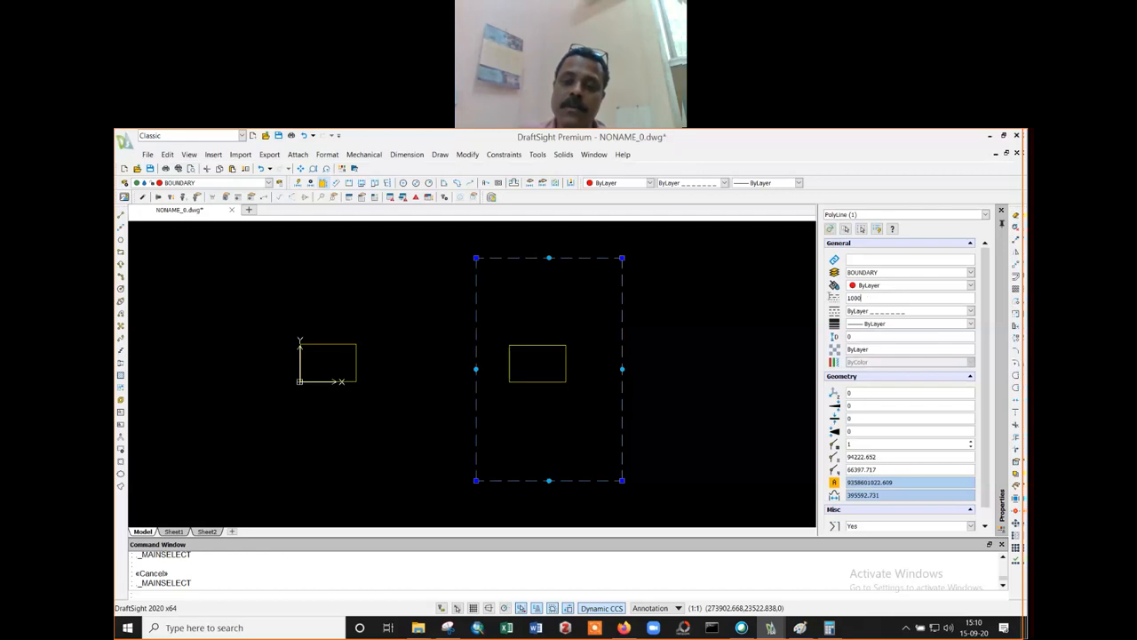
drag(862, 298, 829, 297)
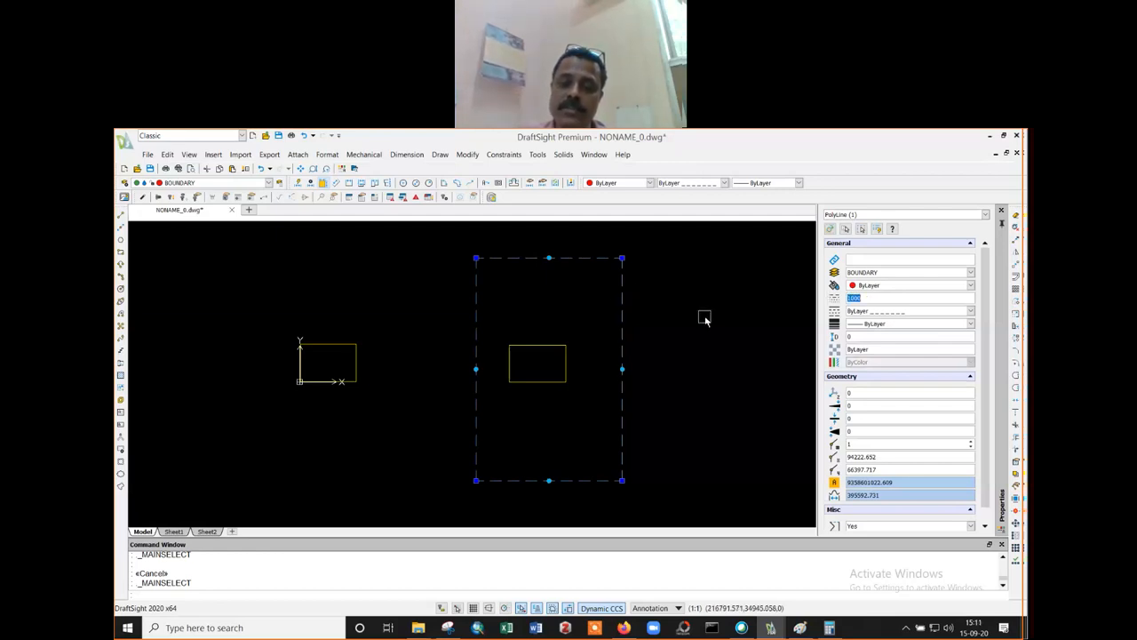
text(500)
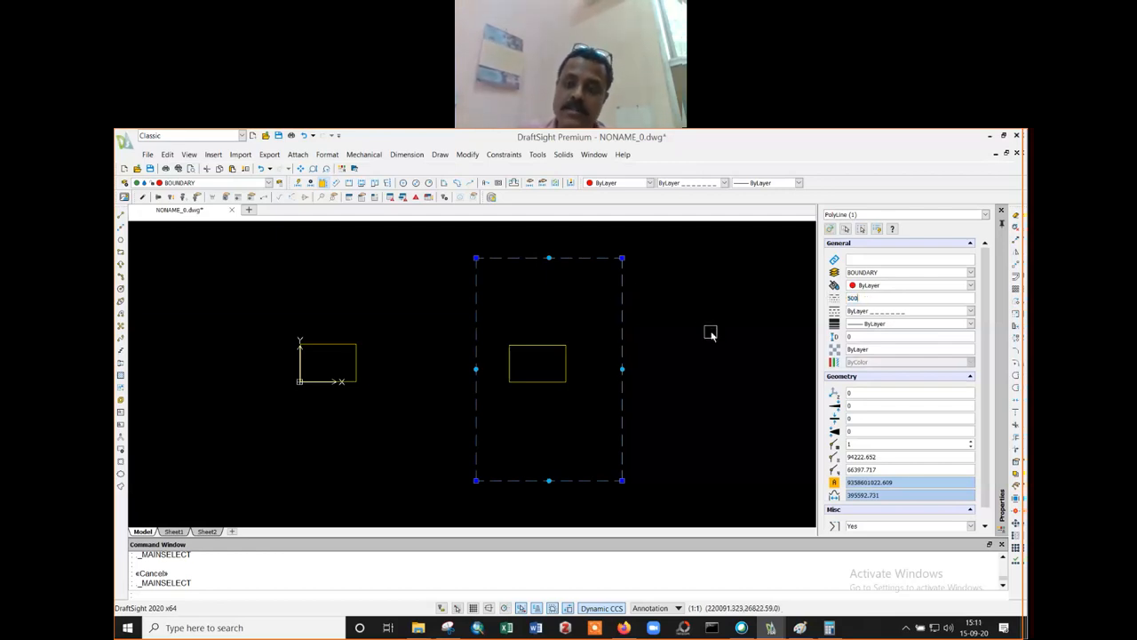
key(Return)
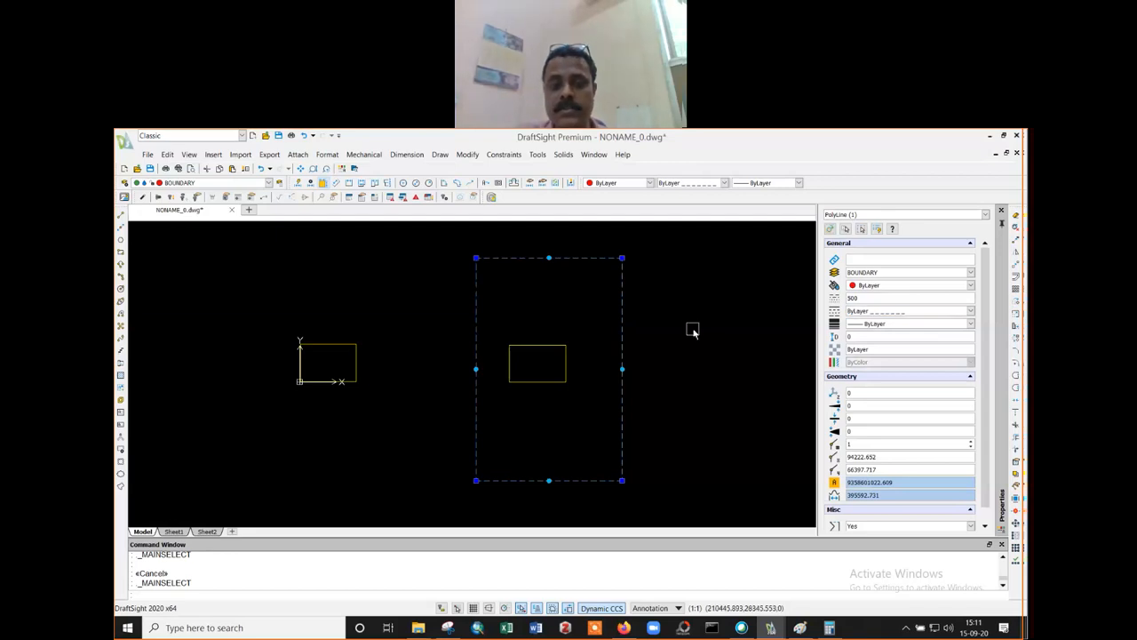
key(Escape)
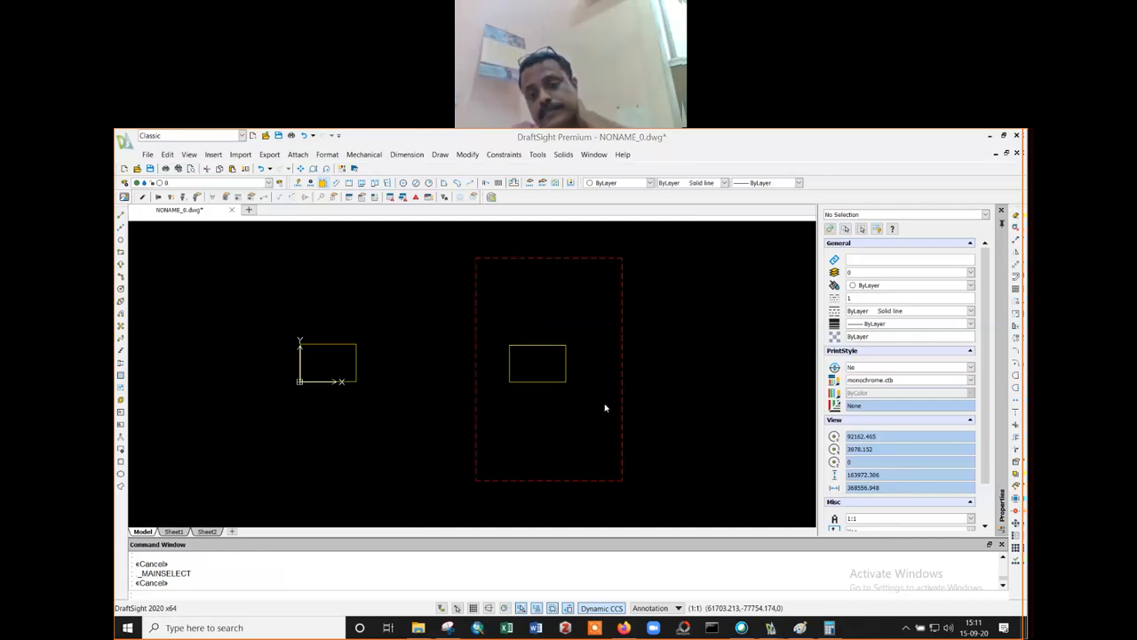
click(699, 241)
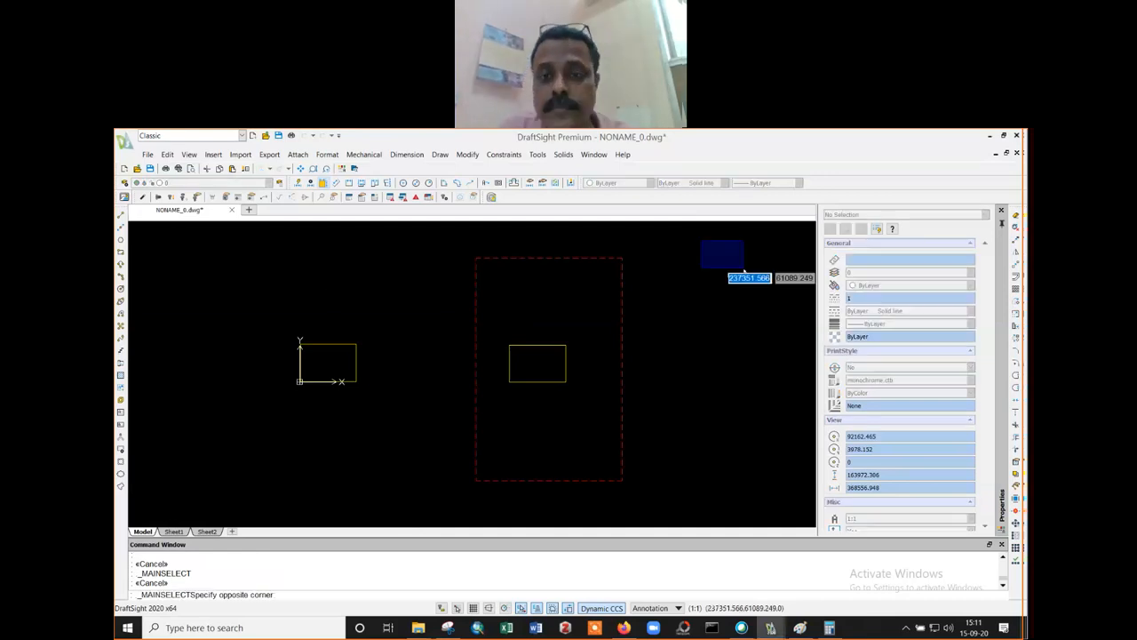
click(746, 274)
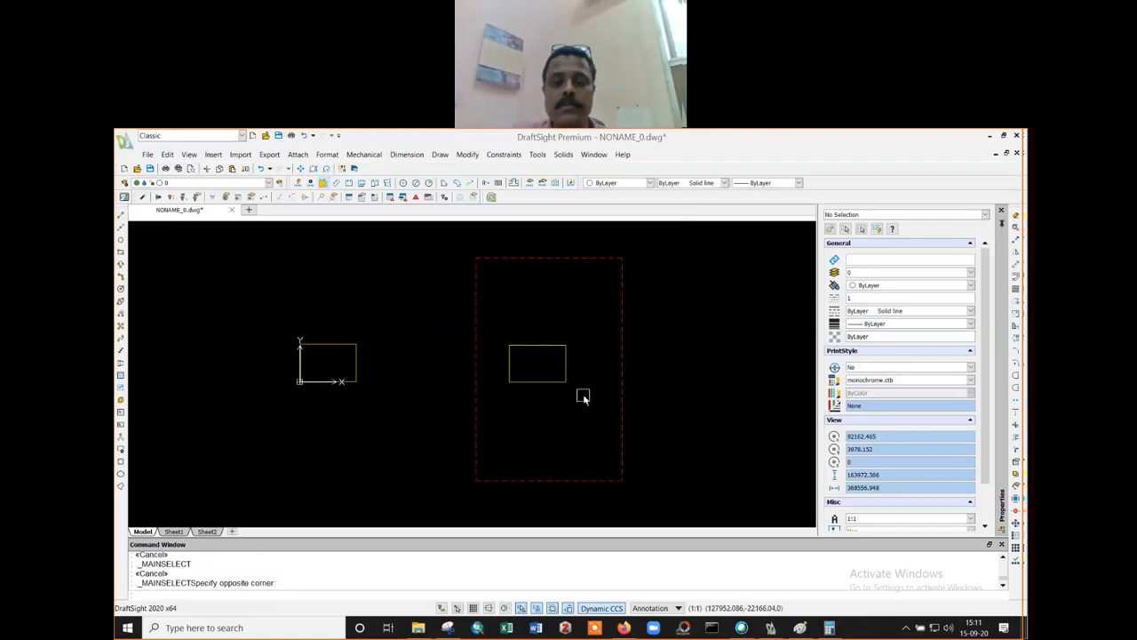
click(648, 339)
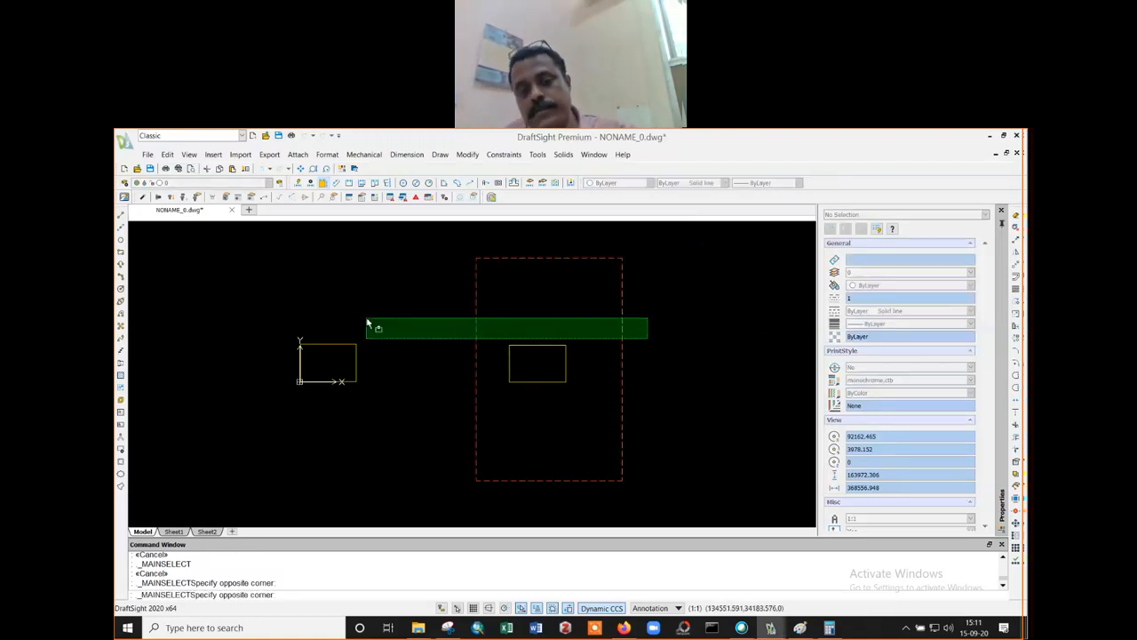
click(700, 321)
- Draw a wide horizontal rectangle in the empty area to the right of the dashed boundary rectangle
text(p)
key(Return)
drag(698, 315, 475, 287)
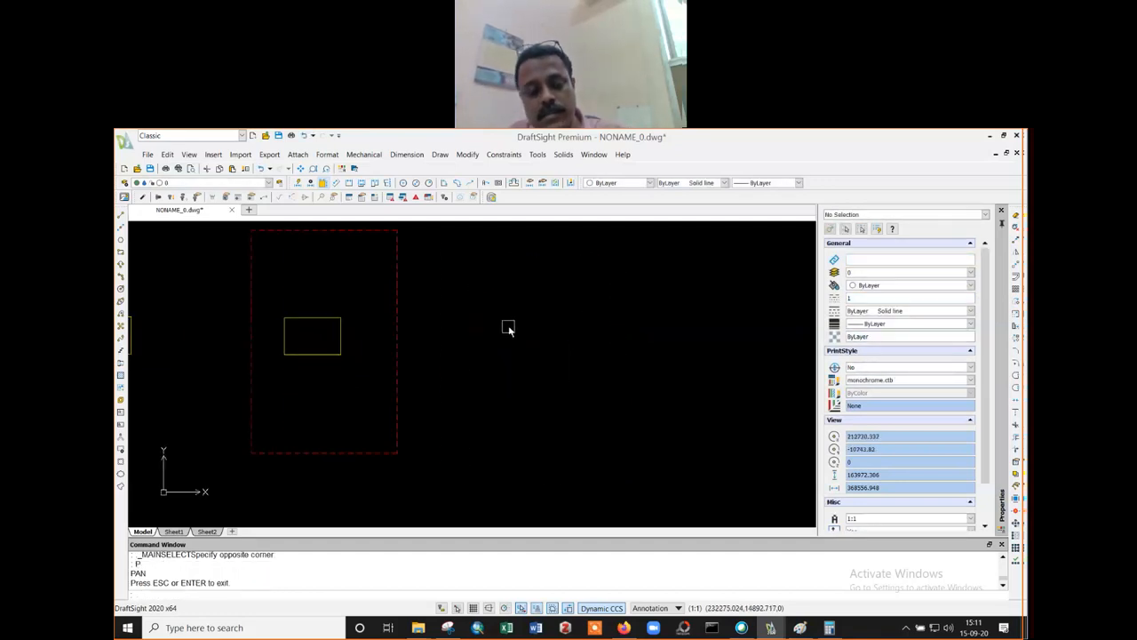
text(rec)
key(Return)
click(504, 291)
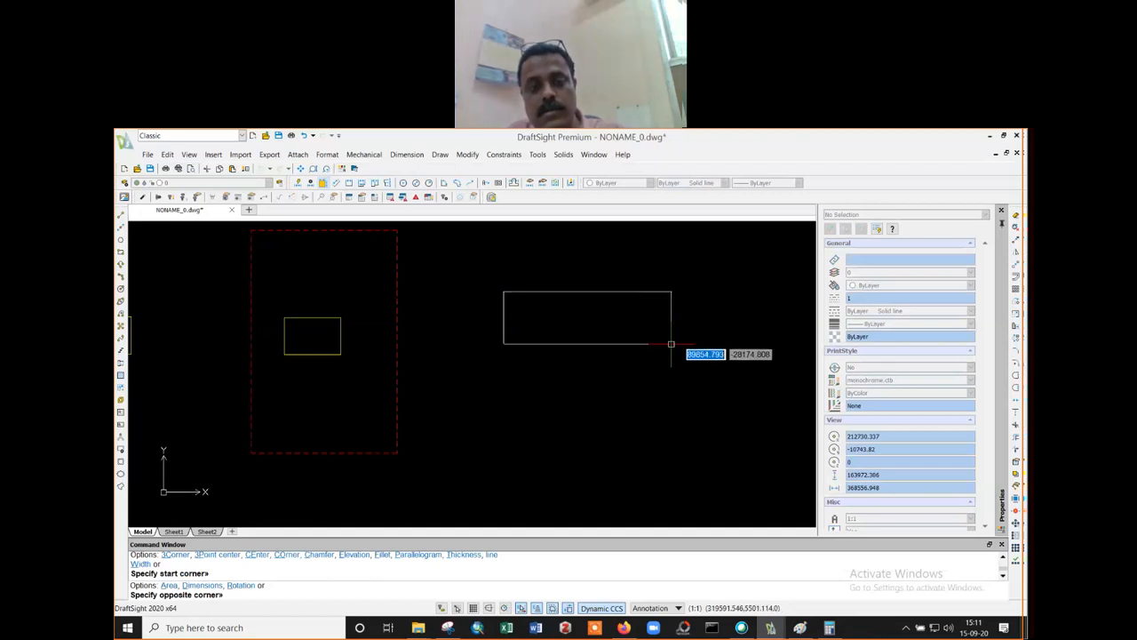
click(684, 356)
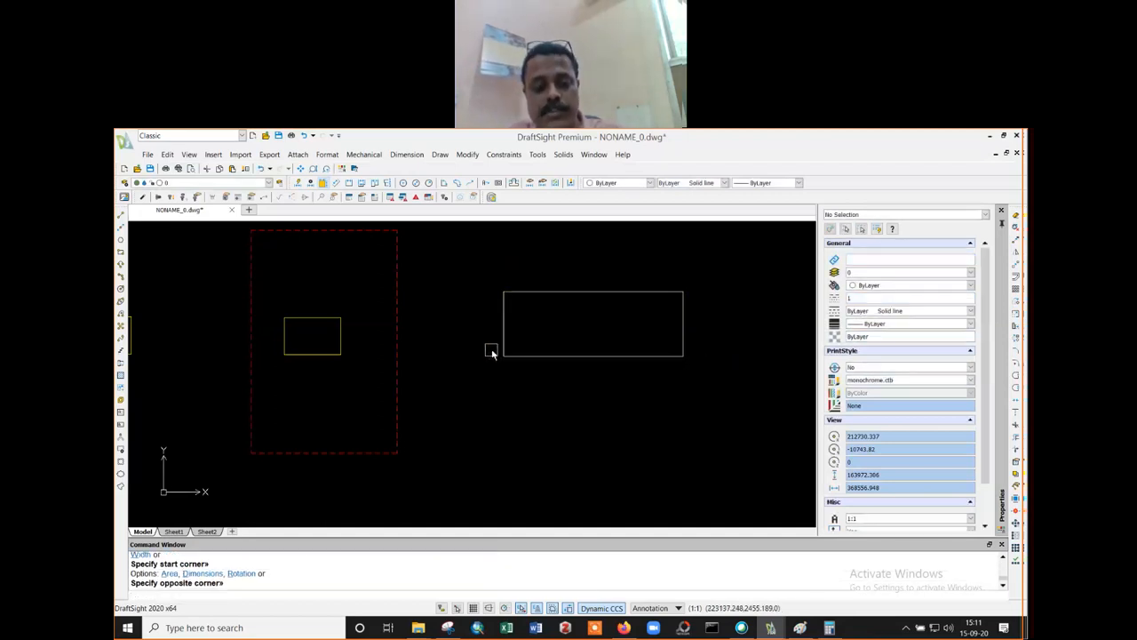
- Draw a horizontal line across the middle of the new rectangle, from its left edge to its right edge
text(l)
key(Return)
click(504, 324)
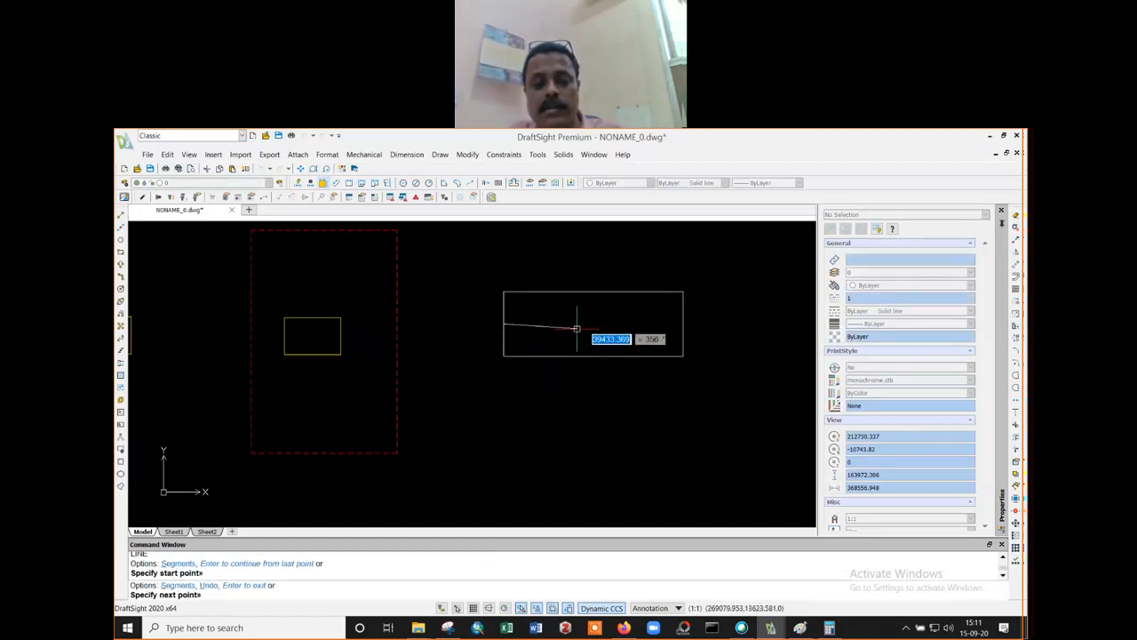
click(687, 322)
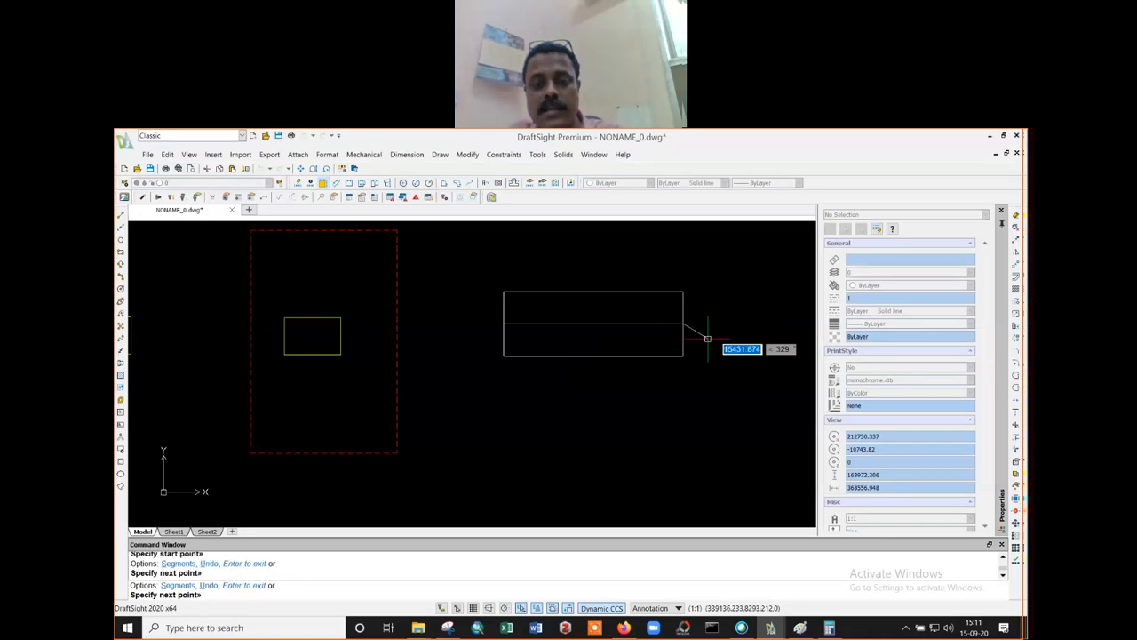
key(Return)
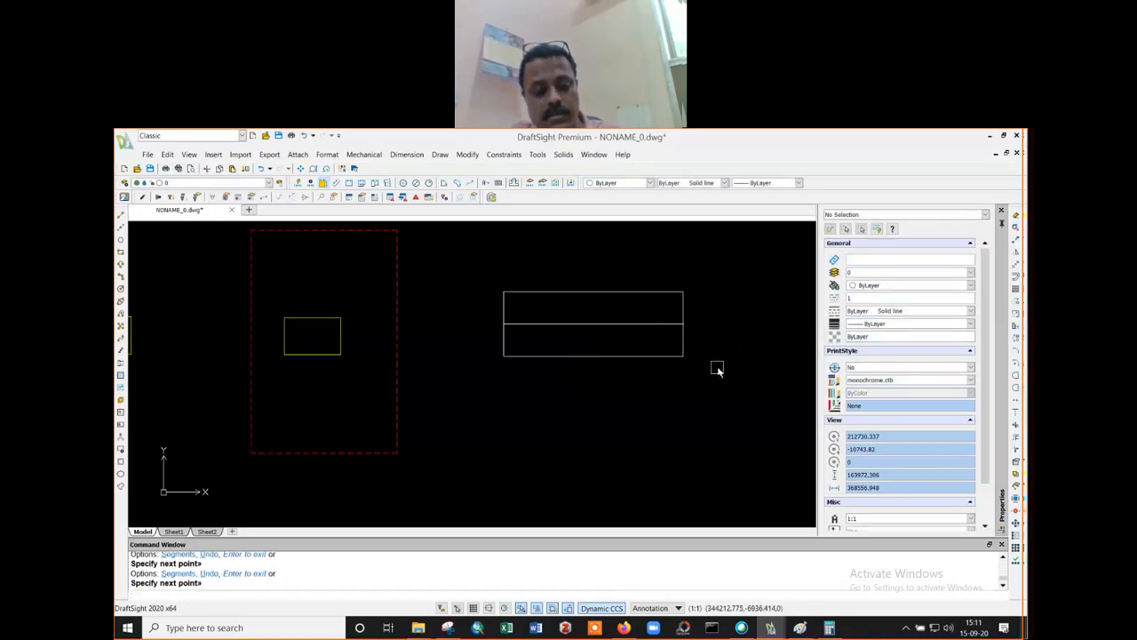
- Draw a larger rectangle about 124,375 units wide around the divided rectangle, leaving a margin on all sides
text(rec)
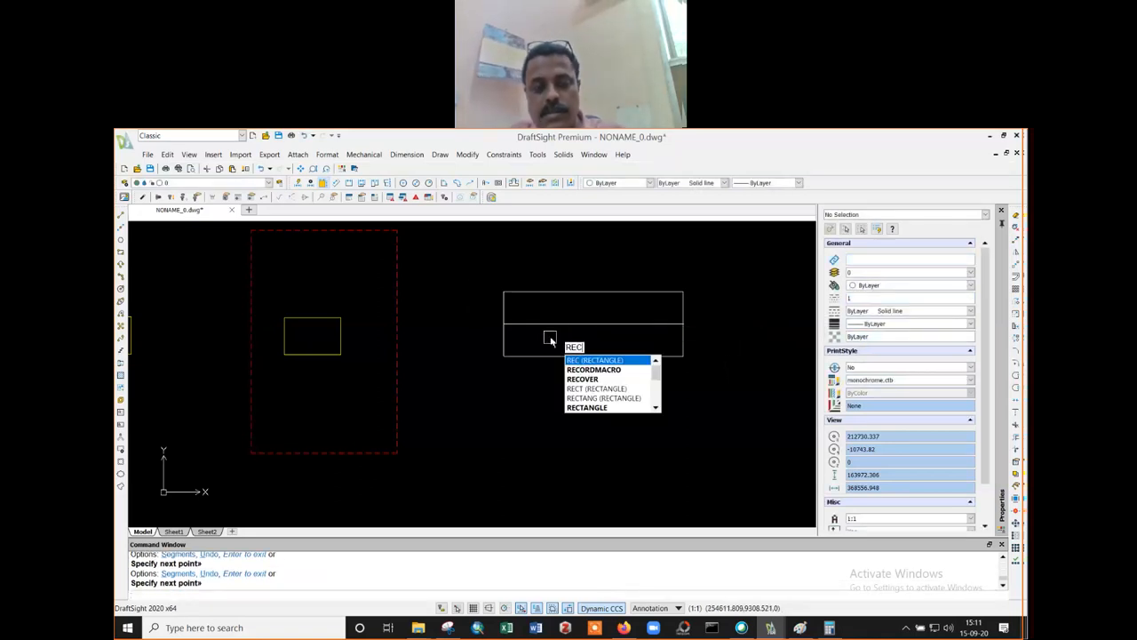
key(Return)
click(482, 270)
click(713, 386)
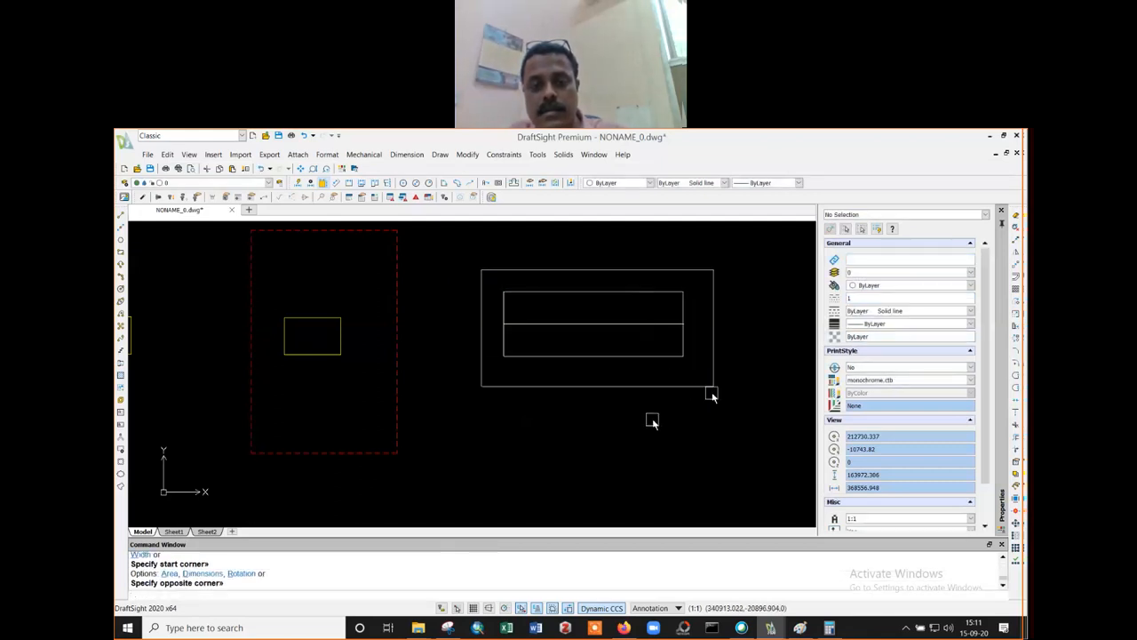
- Extend both ends of the middle line to the surrounding outer rectangle, and delete that outer rectangle
text(ex)
key(Return)
key(Return)
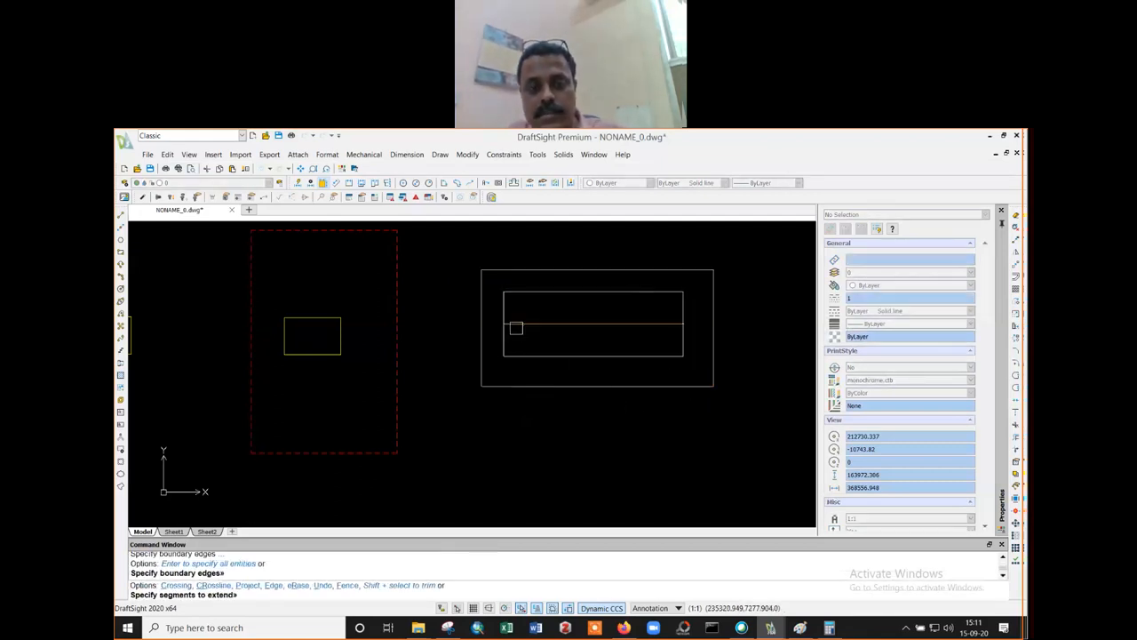
click(685, 326)
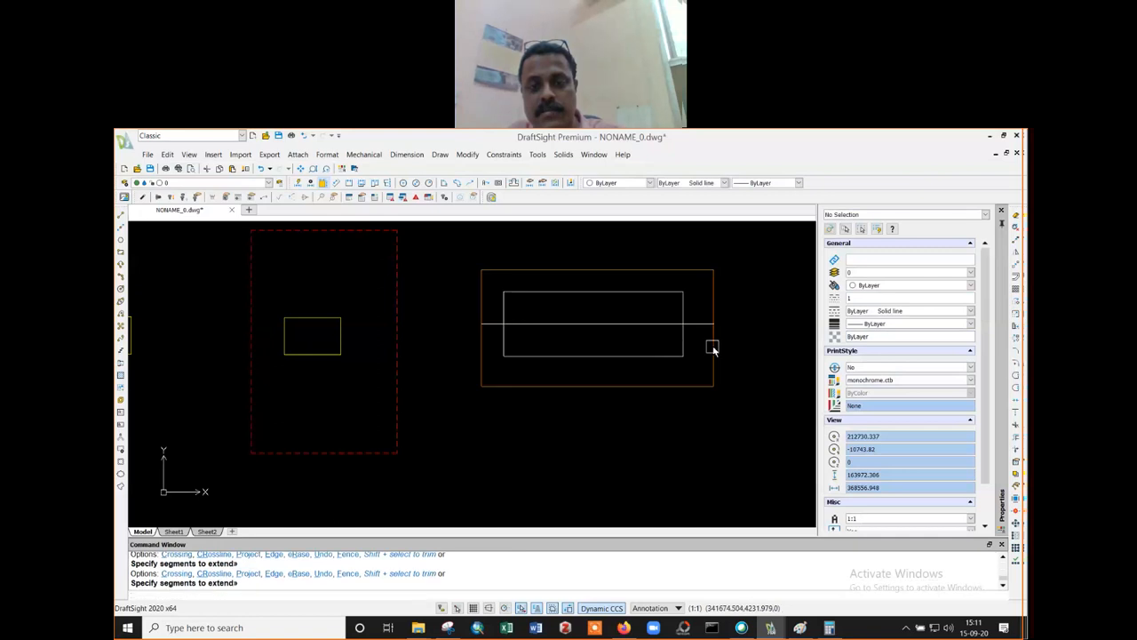
key(Escape)
click(713, 348)
key(Delete)
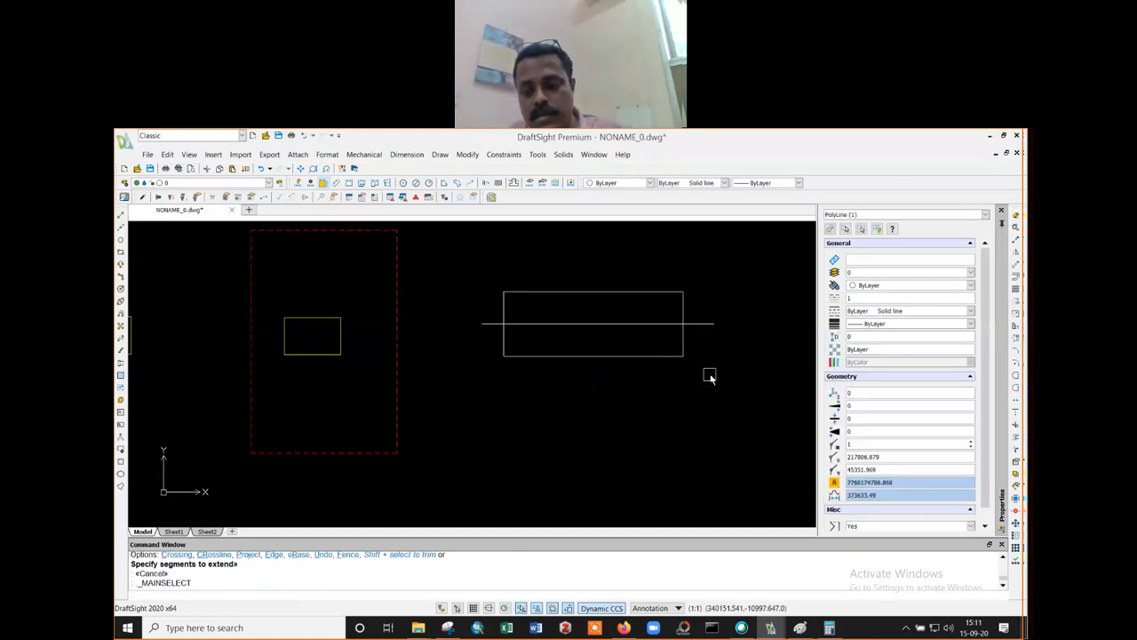
click(698, 327)
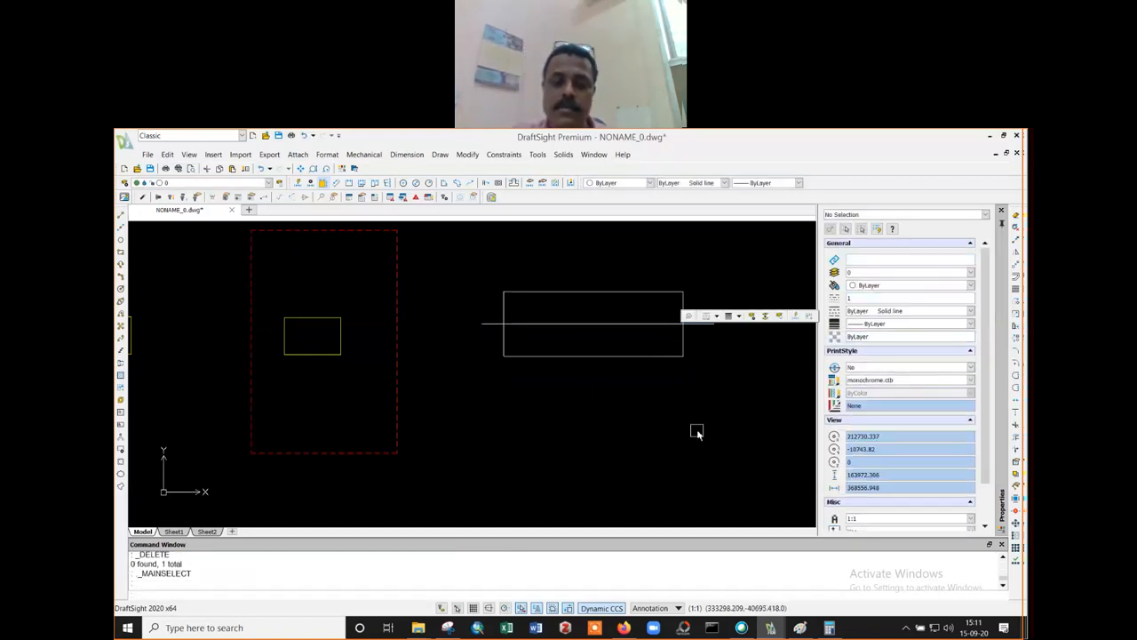
click(716, 316)
click(678, 411)
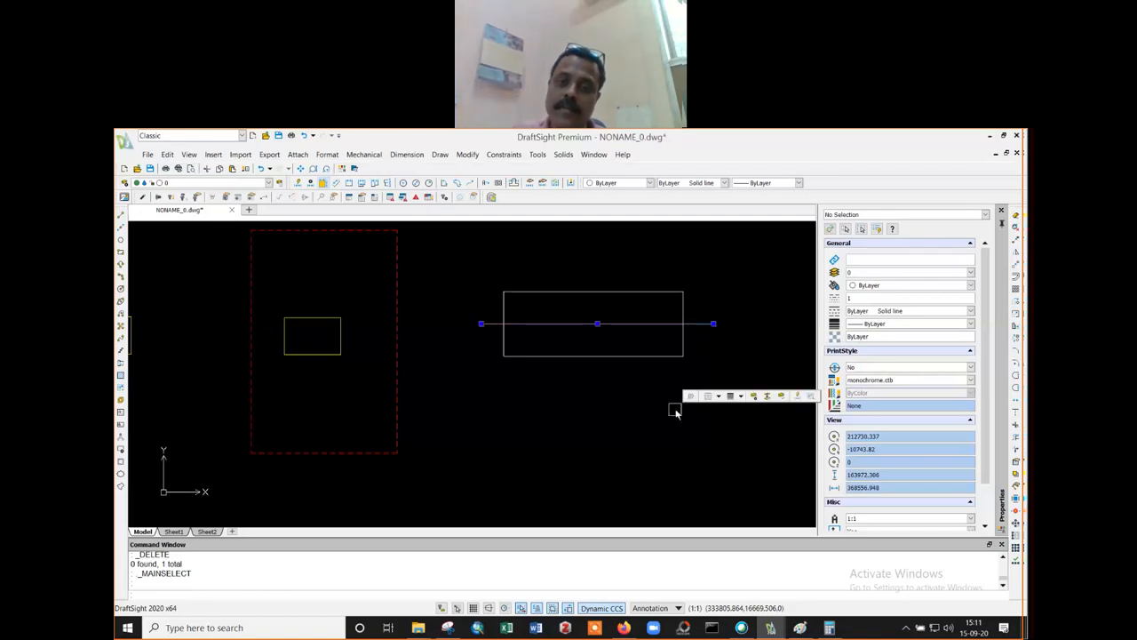
click(674, 412)
key(Escape)
key(Escape)
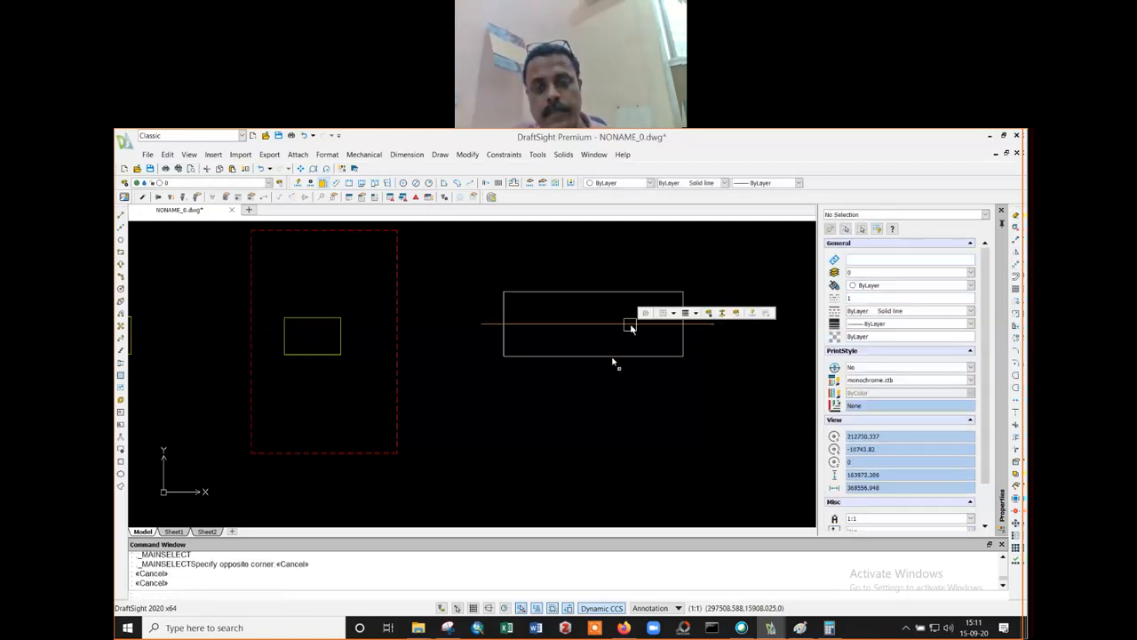
click(600, 323)
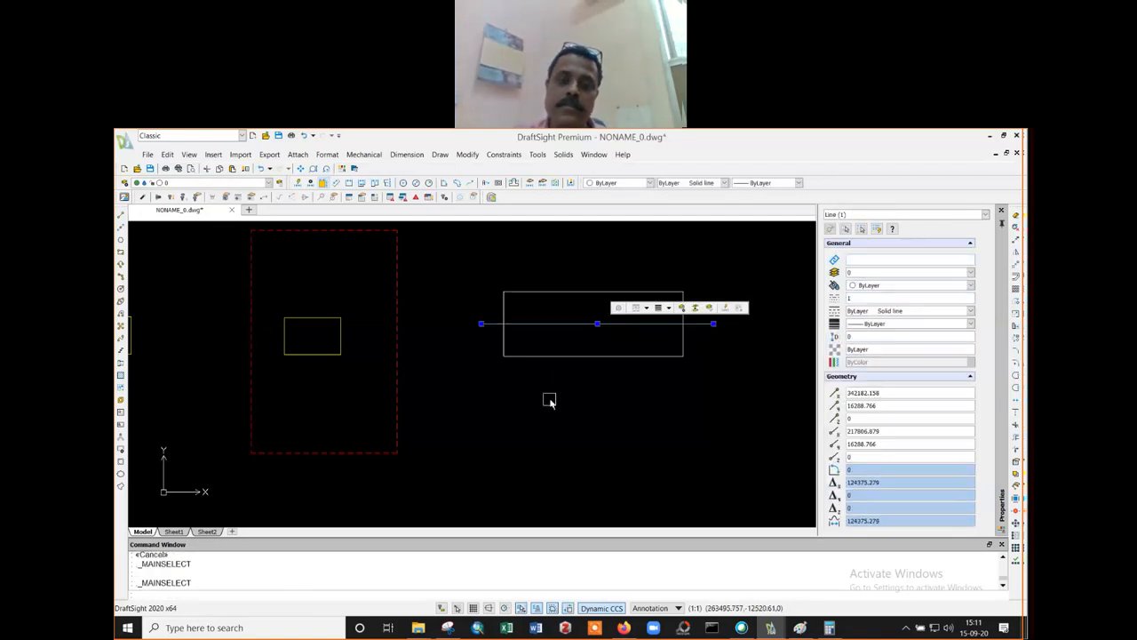
key(Escape)
key(Escape)
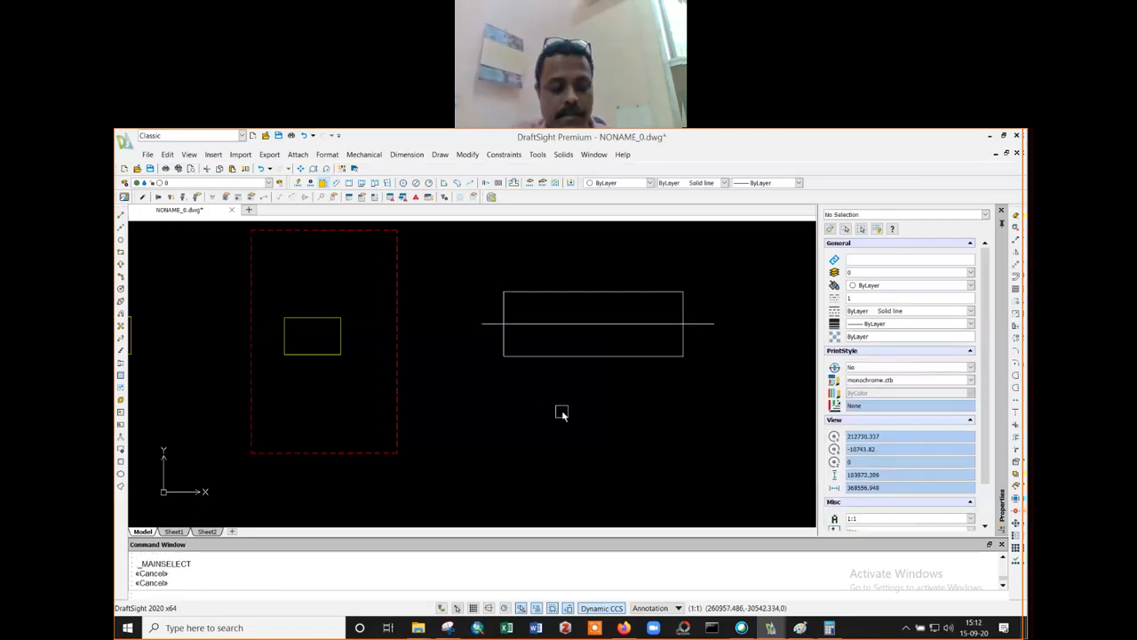
- Create a new layer named CENTERLINE
text(LA)
key(Return)
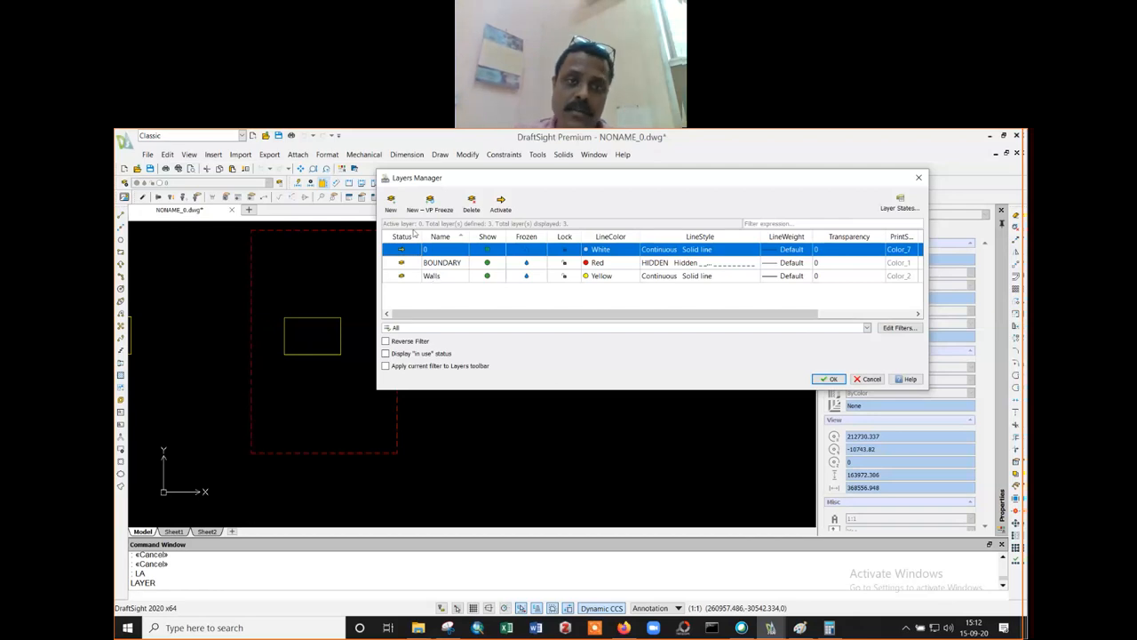
click(391, 202)
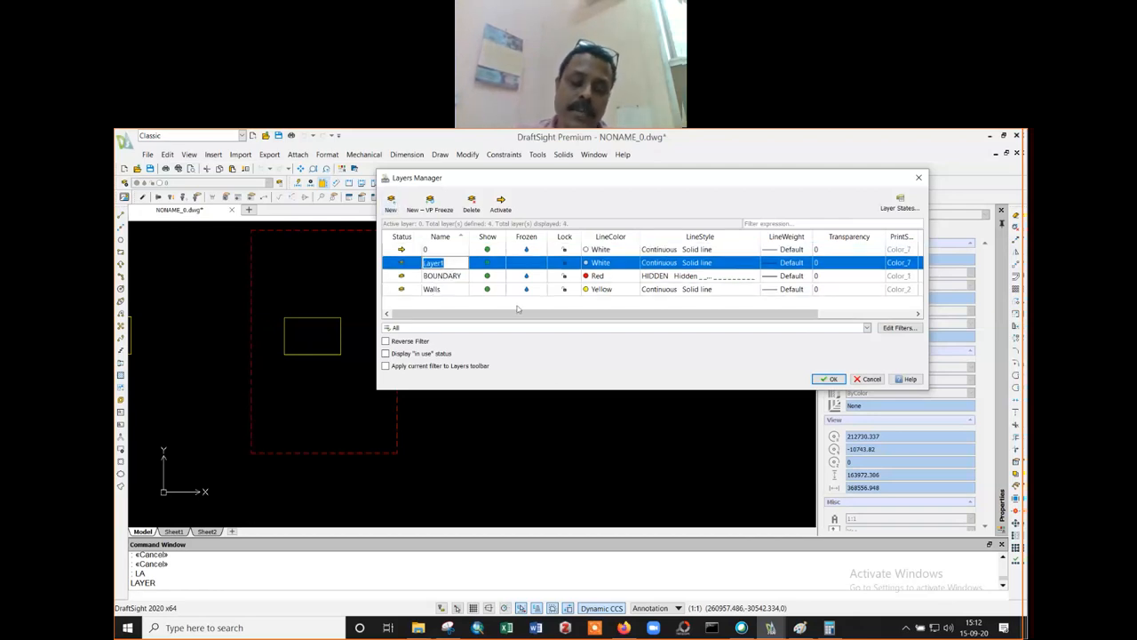
text(CENTERLINE)
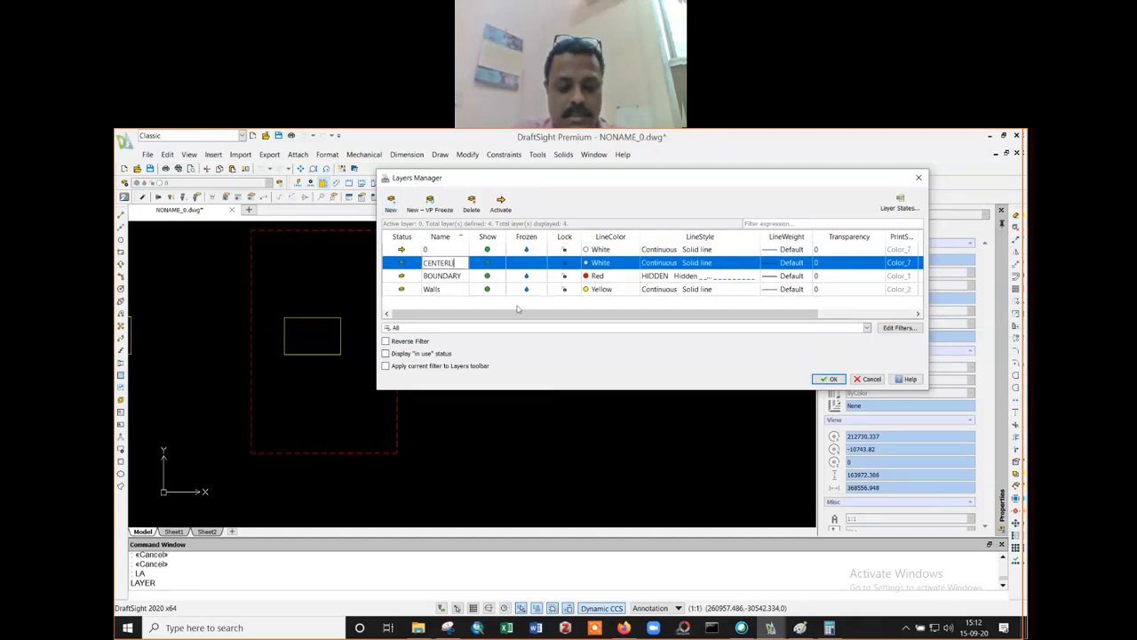
- Set the CENTERLINE layer's color to Cyan and its line style to CENTER, and accept the layer changes
click(621, 267)
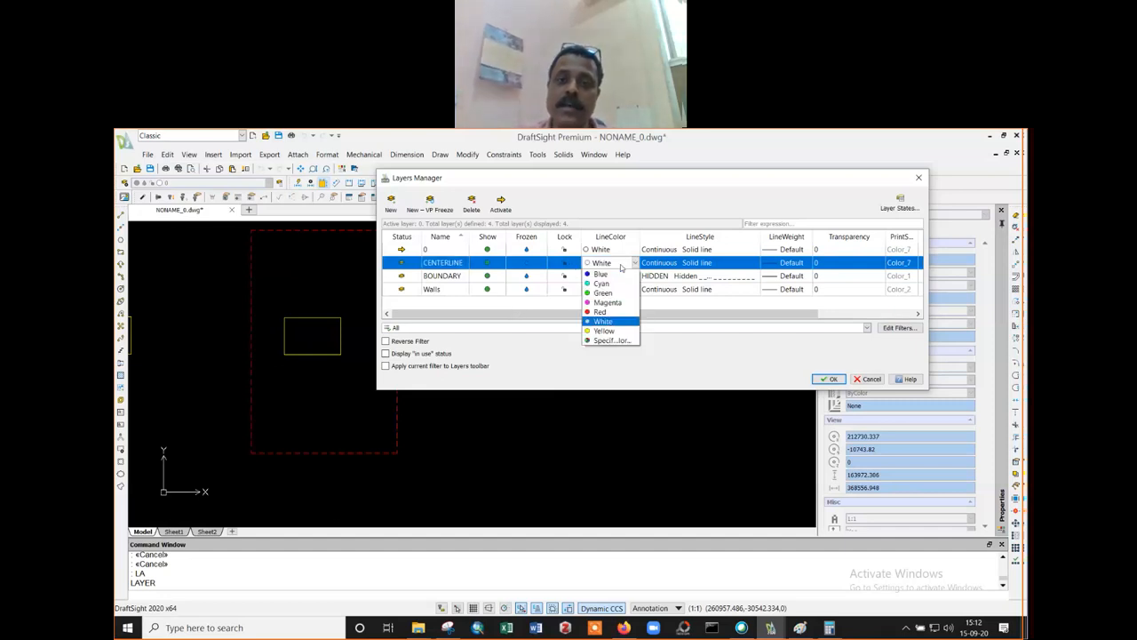
click(588, 300)
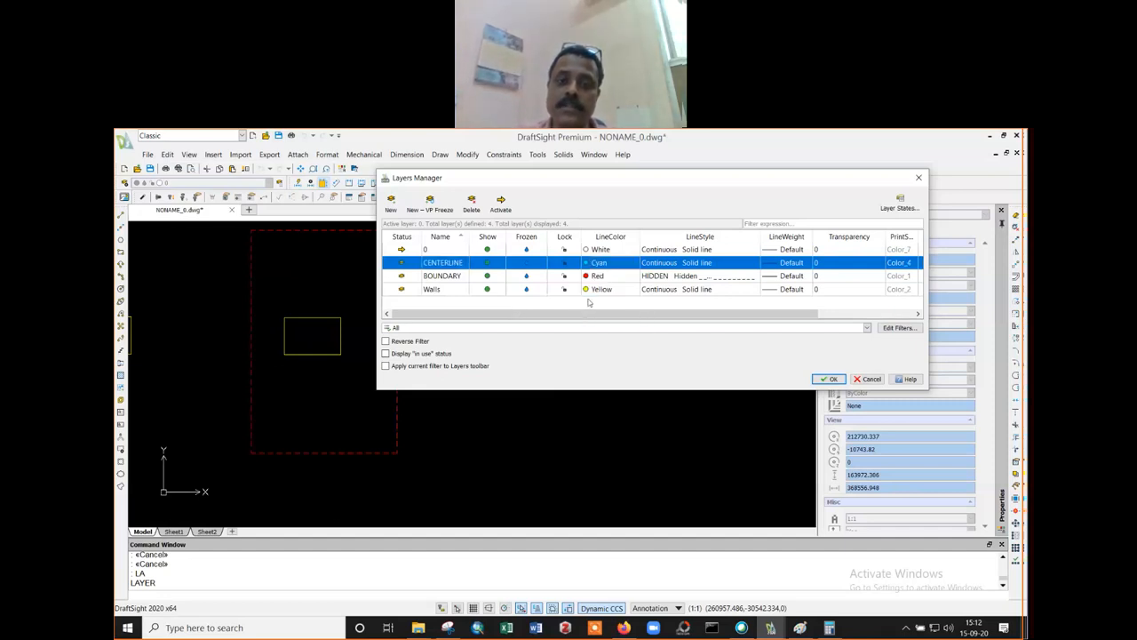
click(751, 264)
click(698, 303)
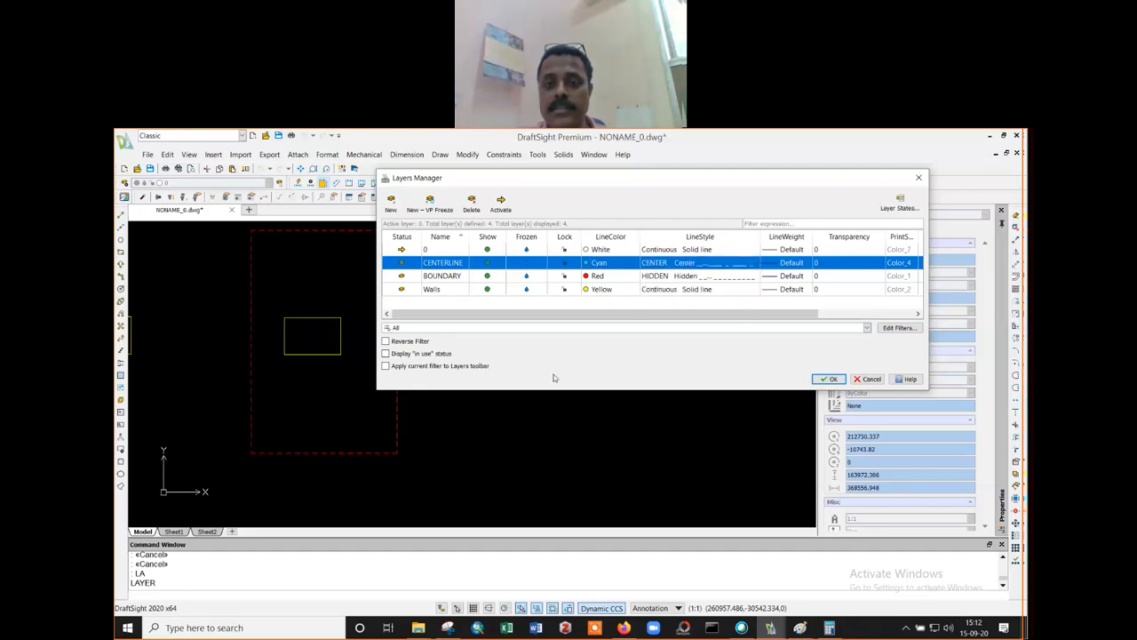
click(831, 379)
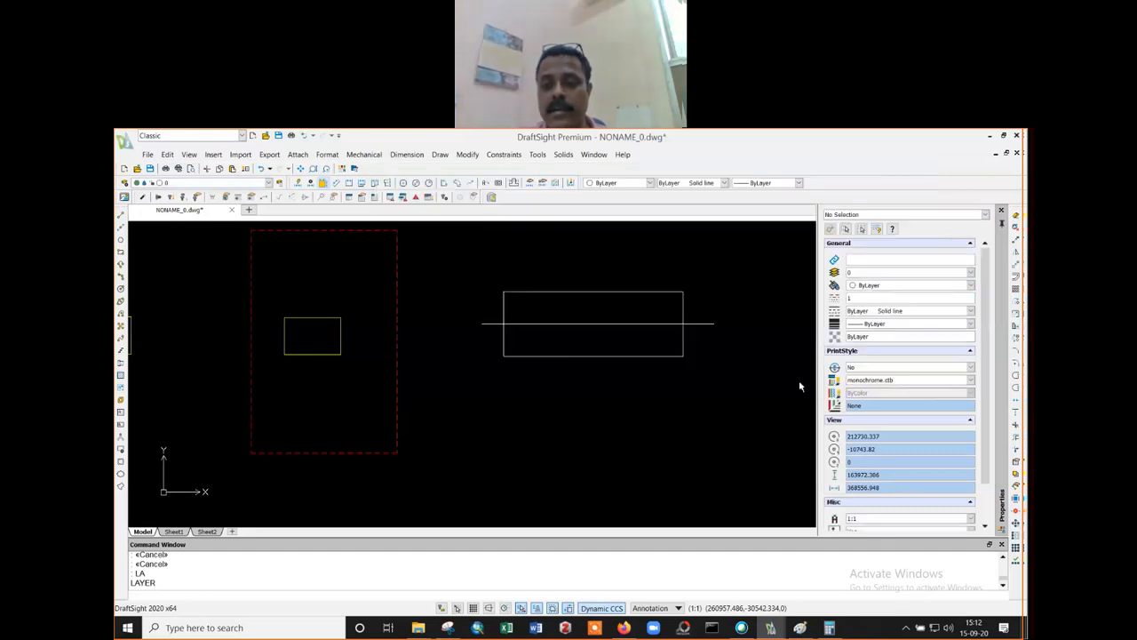
- Move the horizontal middle line to the CENTERLINE layer and clear the selection
click(558, 324)
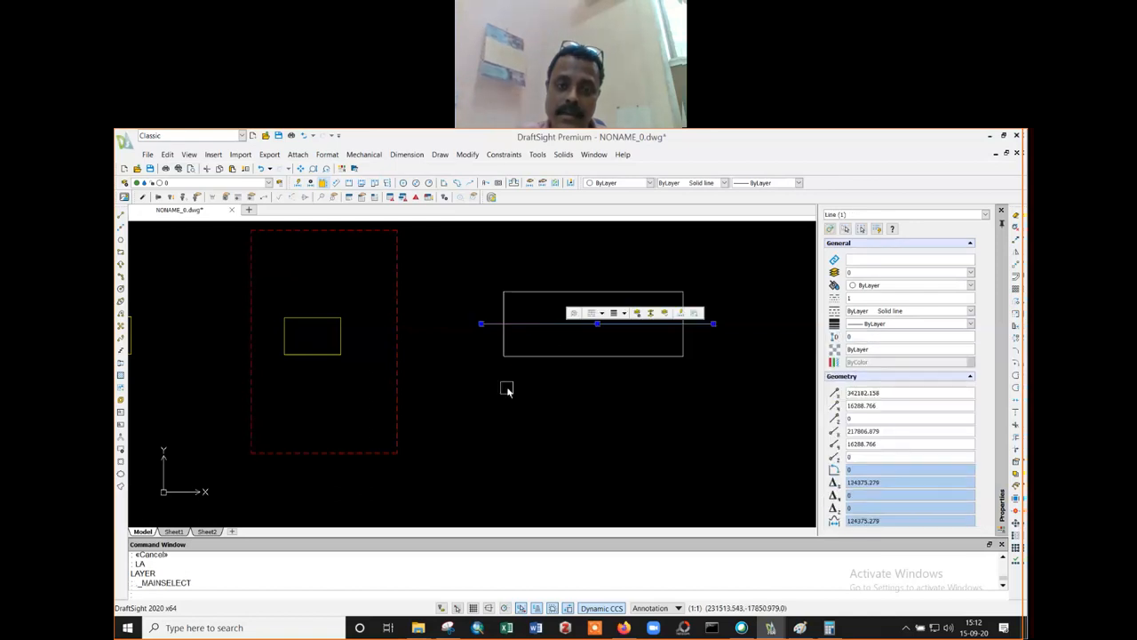
click(266, 183)
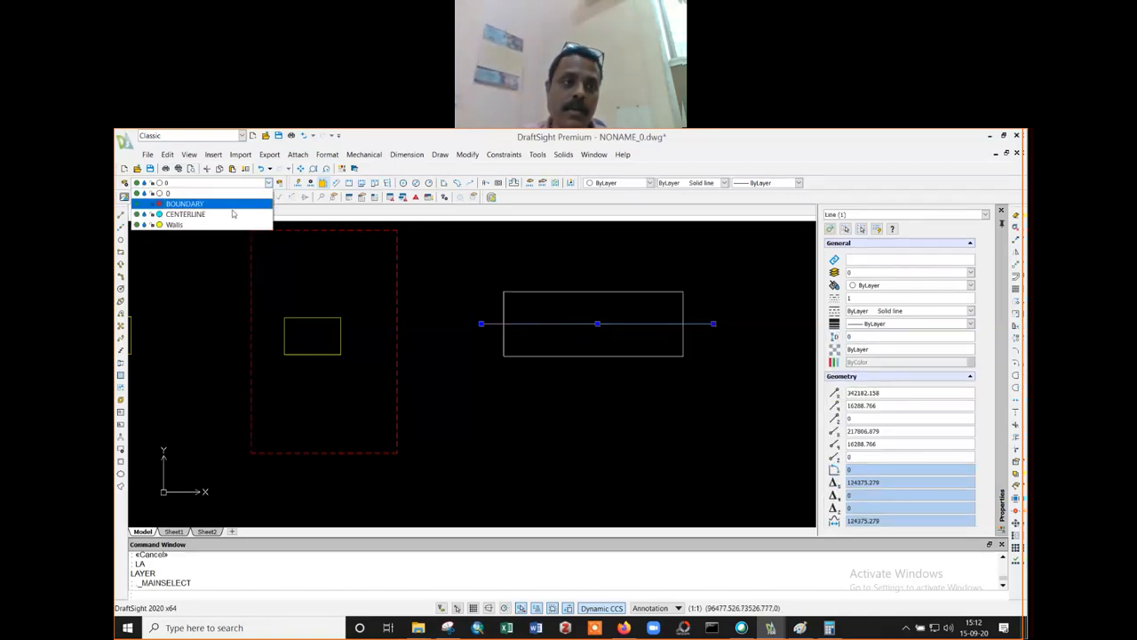
click(233, 215)
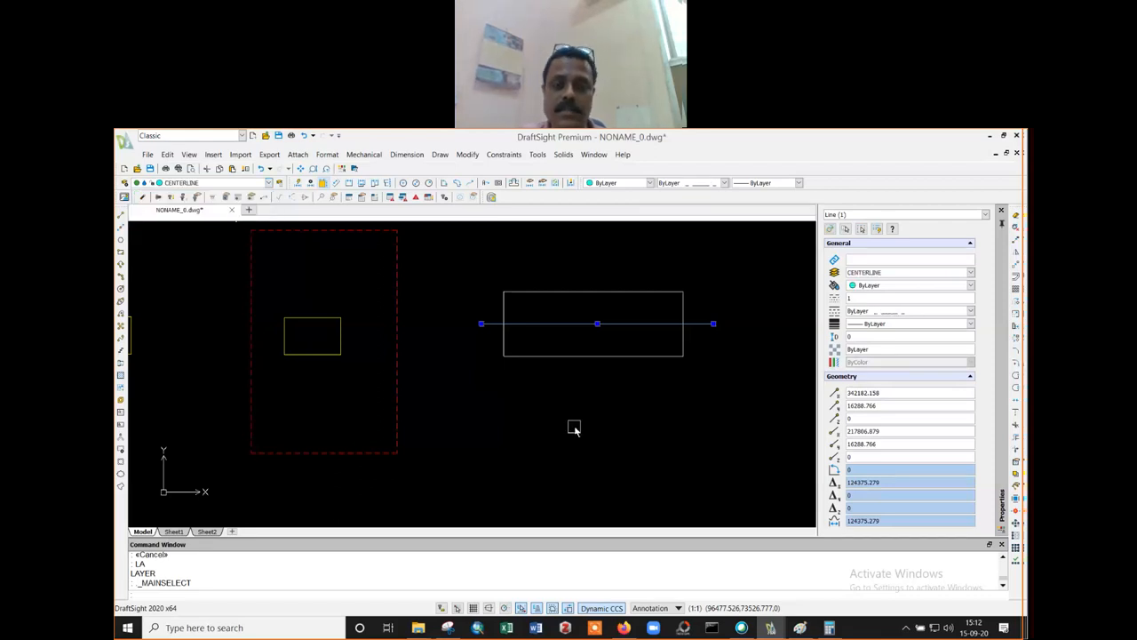
key(Escape)
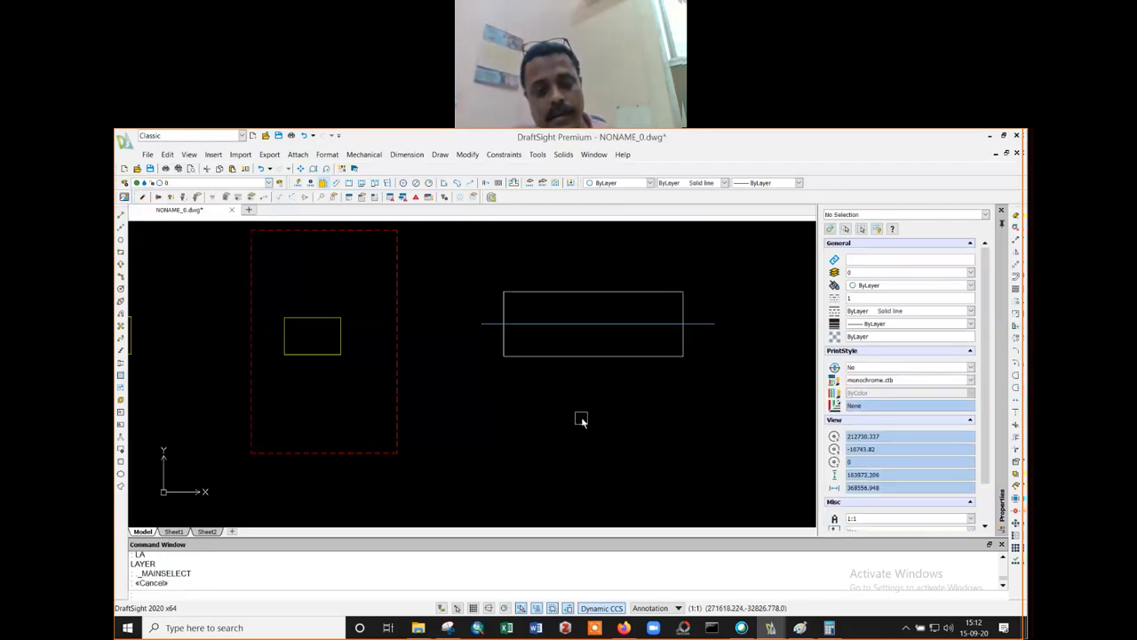
- Set the line scale of the horizontal middle line to 500
click(590, 324)
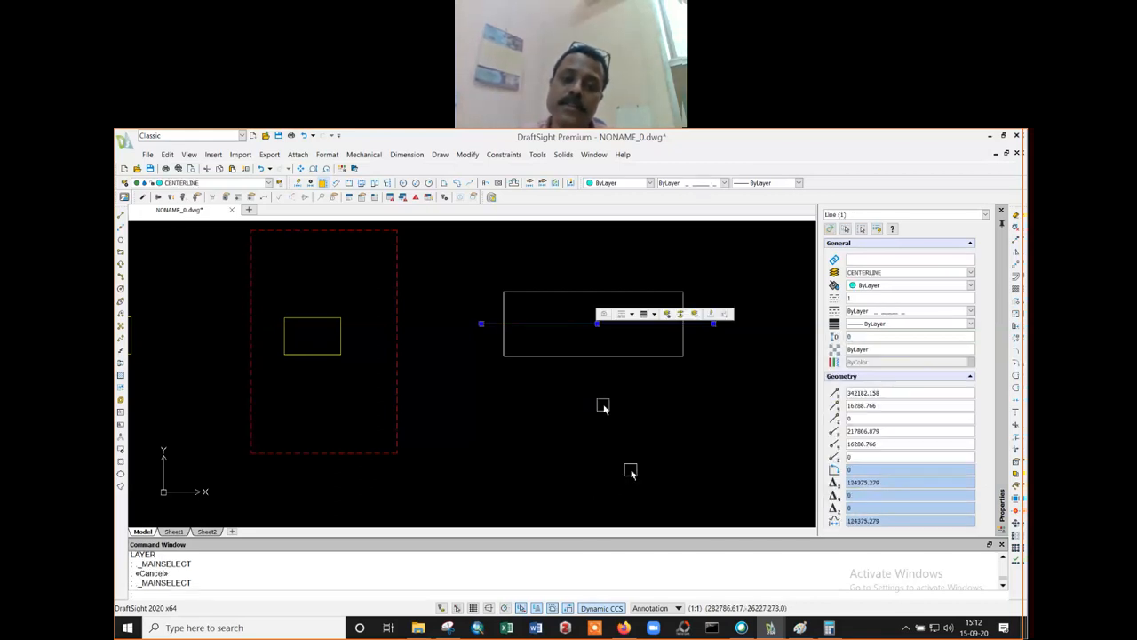
click(874, 298)
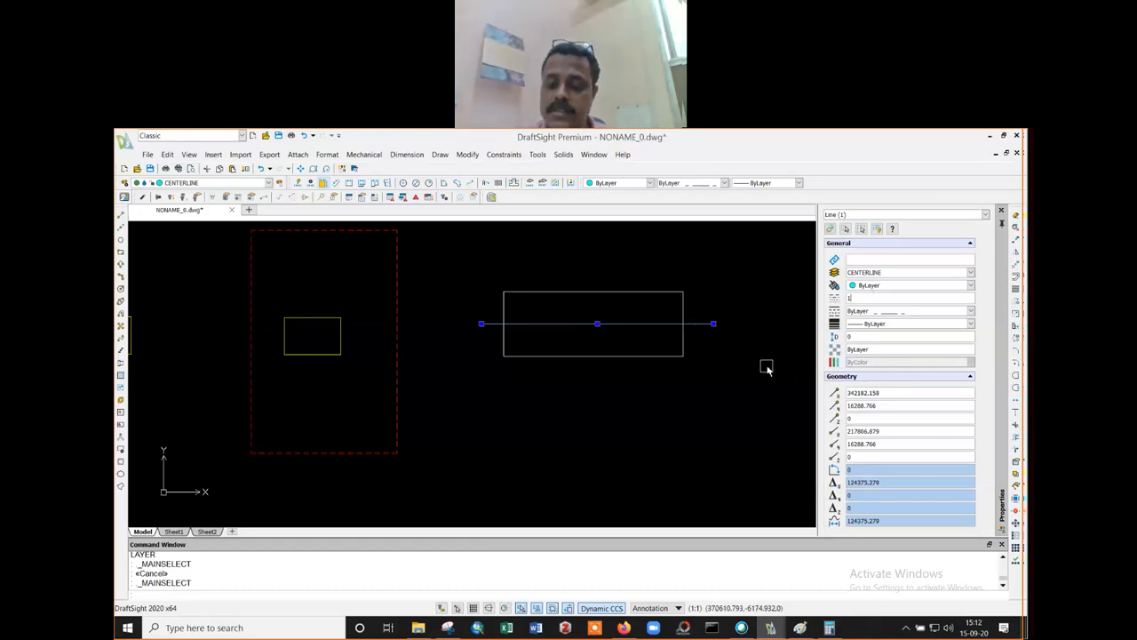
text(000)
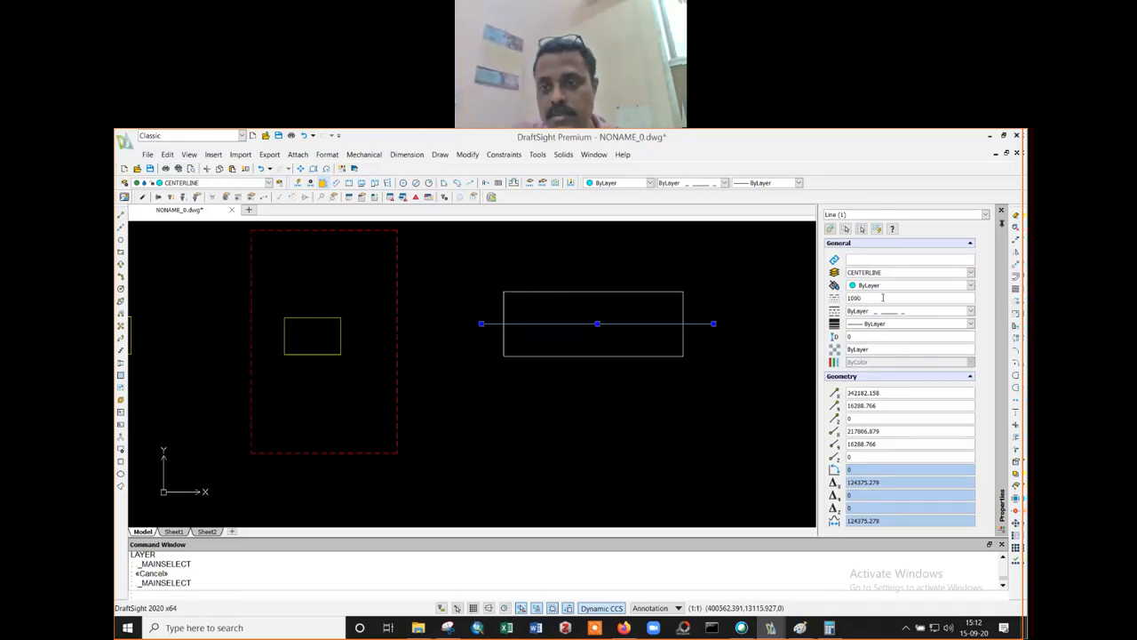
drag(883, 297, 834, 302)
text(500)
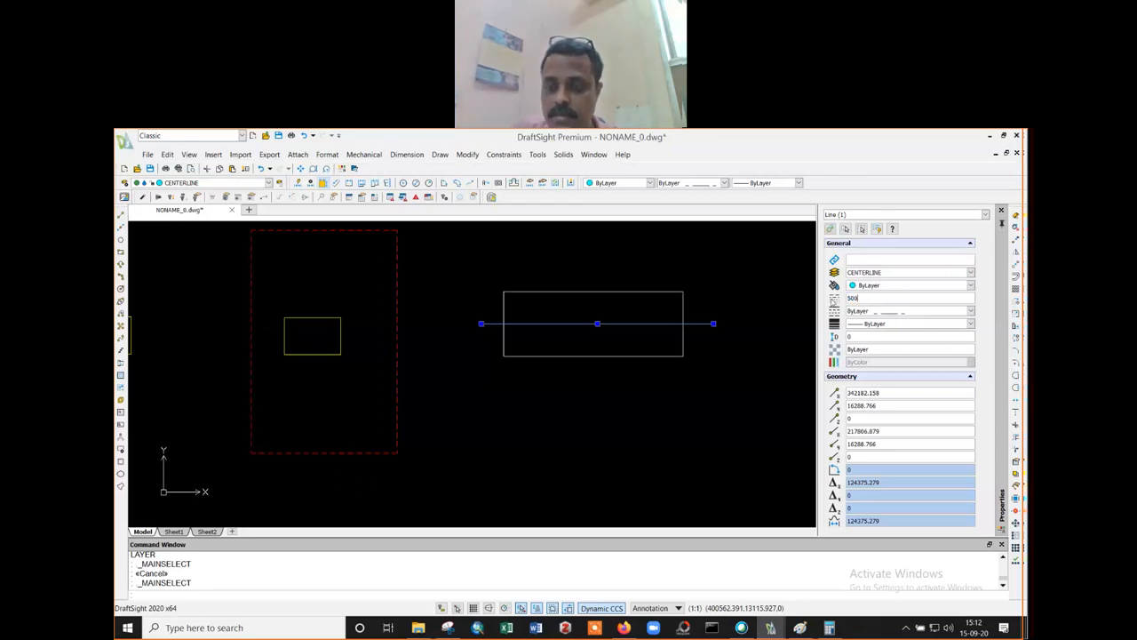
key(Return)
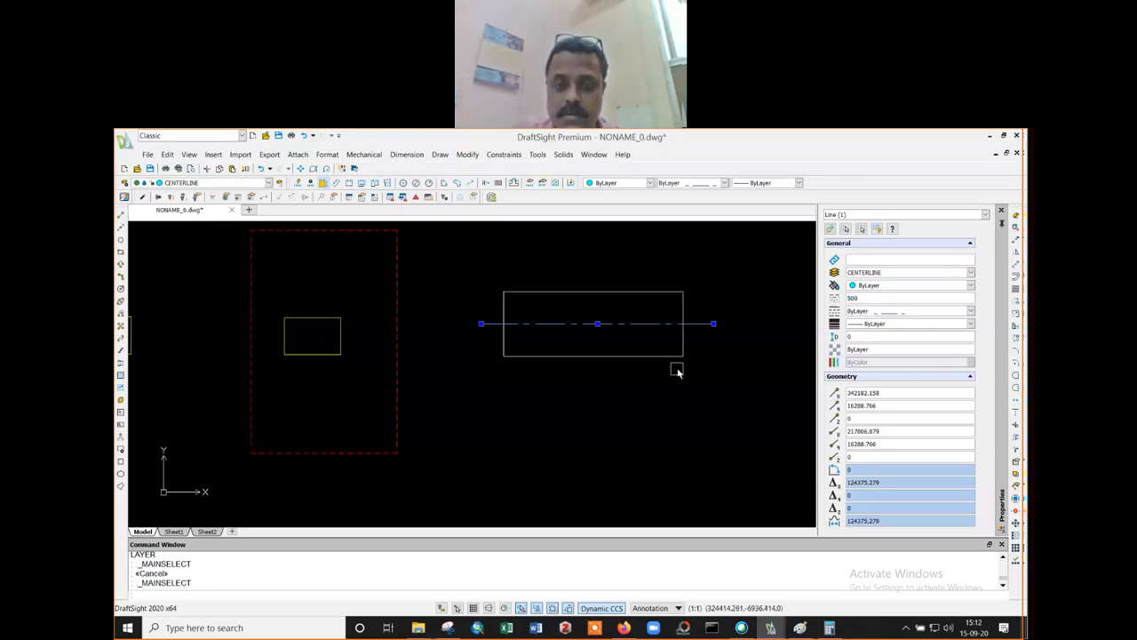
- Offset the horizontal centre line by about 6077 once above and once below inside the white rectangle
key(Escape)
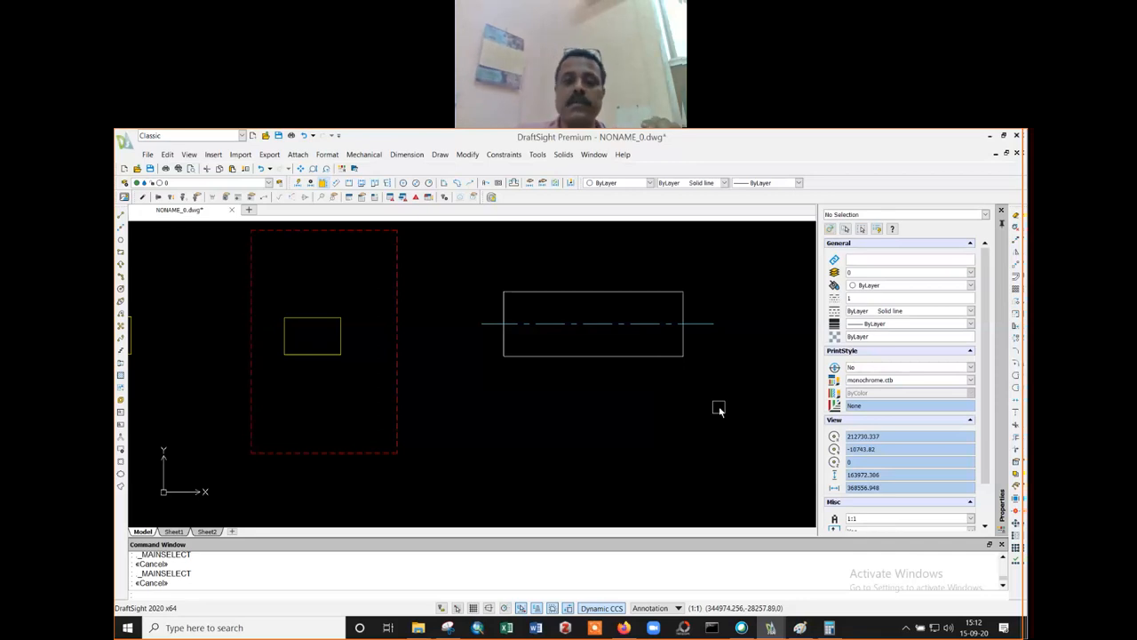
scroll(738, 402, up, 1)
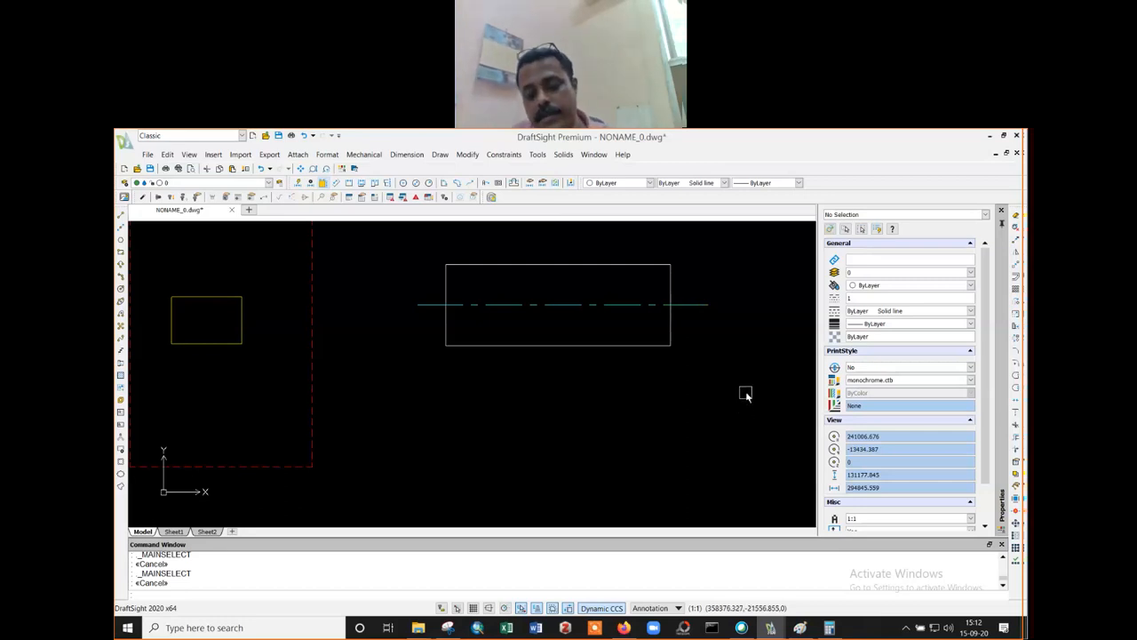
text(o)
key(Return)
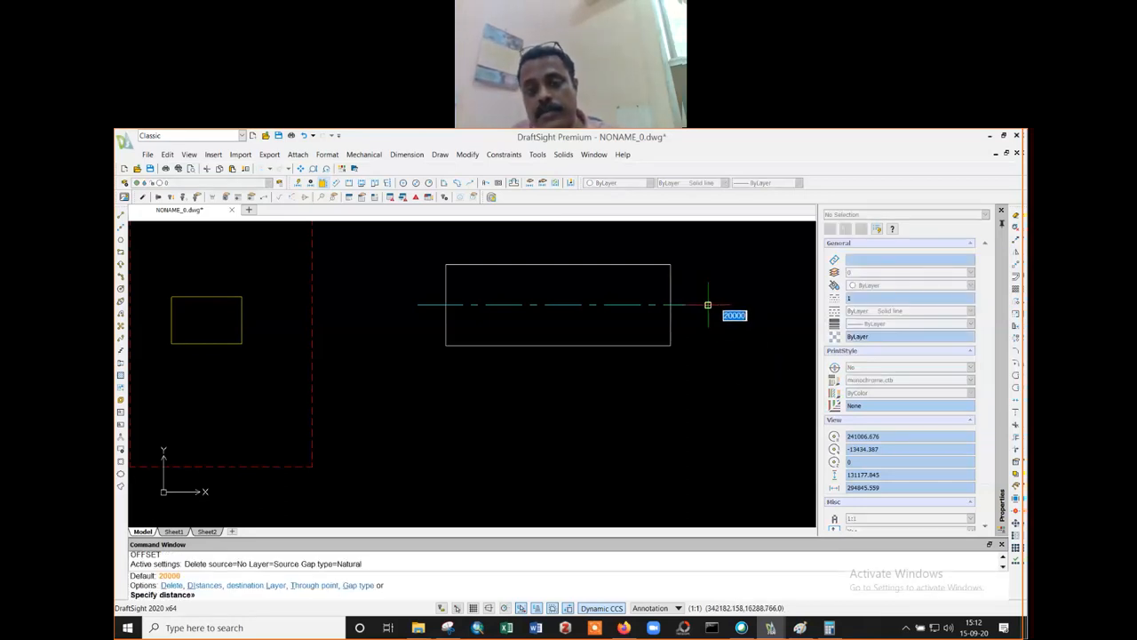
click(708, 304)
click(707, 290)
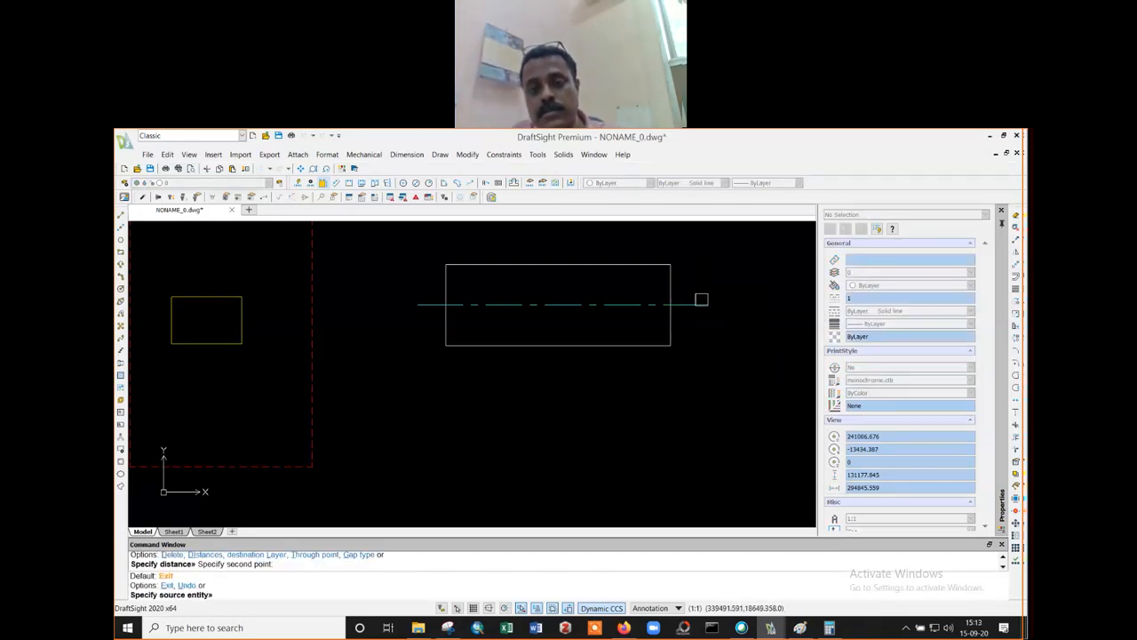
click(701, 302)
click(685, 297)
click(690, 305)
click(699, 352)
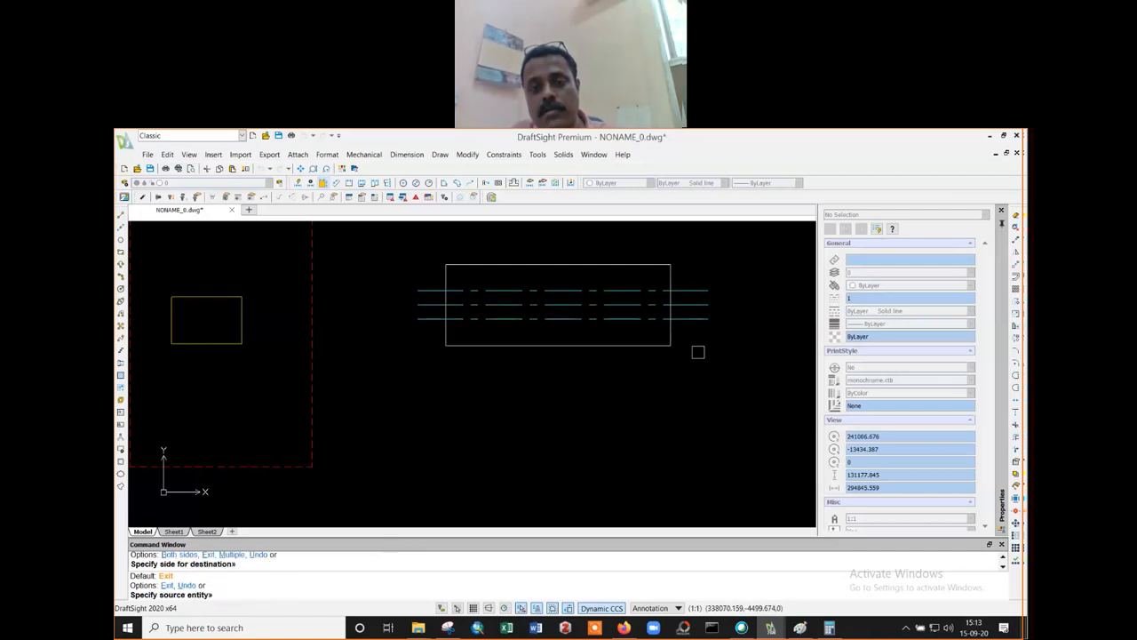
key(Escape)
key(Escape)
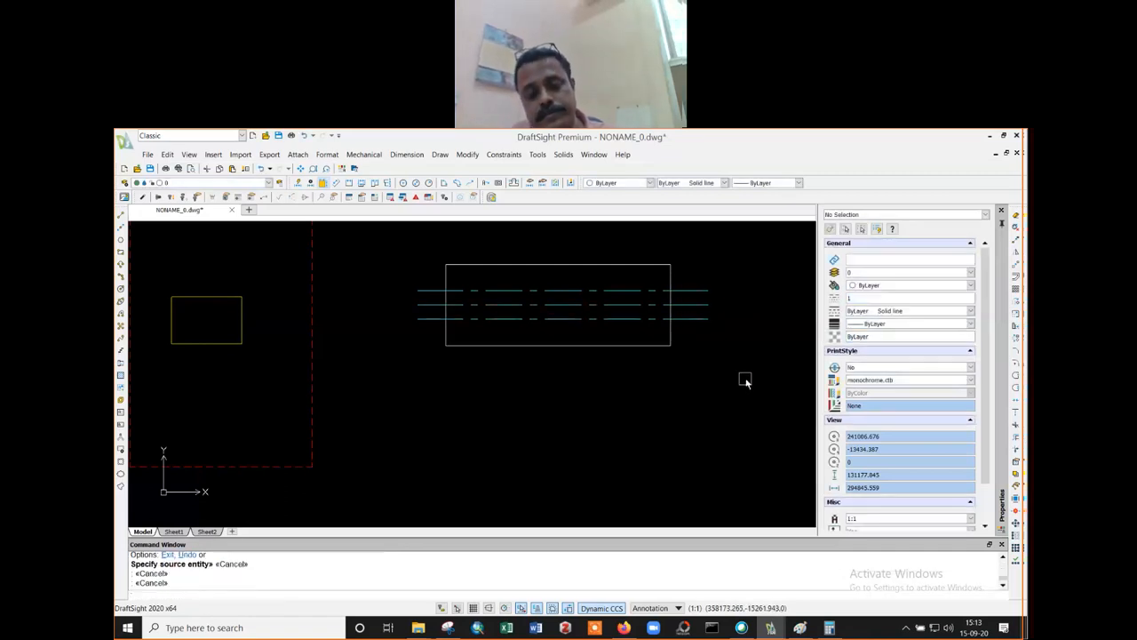
text(tr)
key(Return)
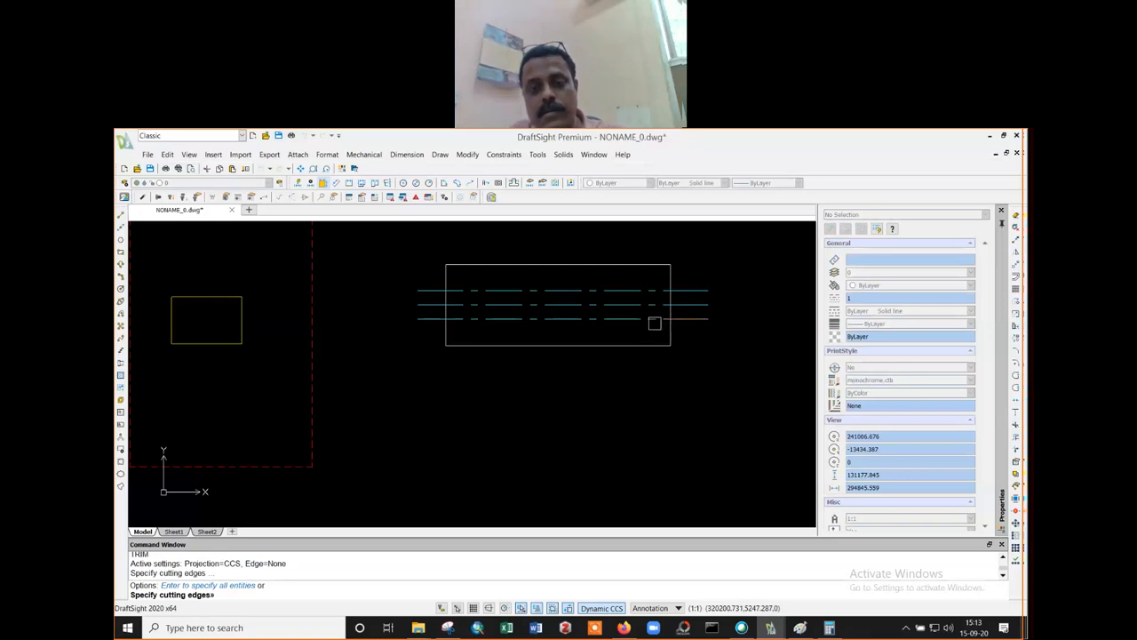
key(Escape)
key(Escape)
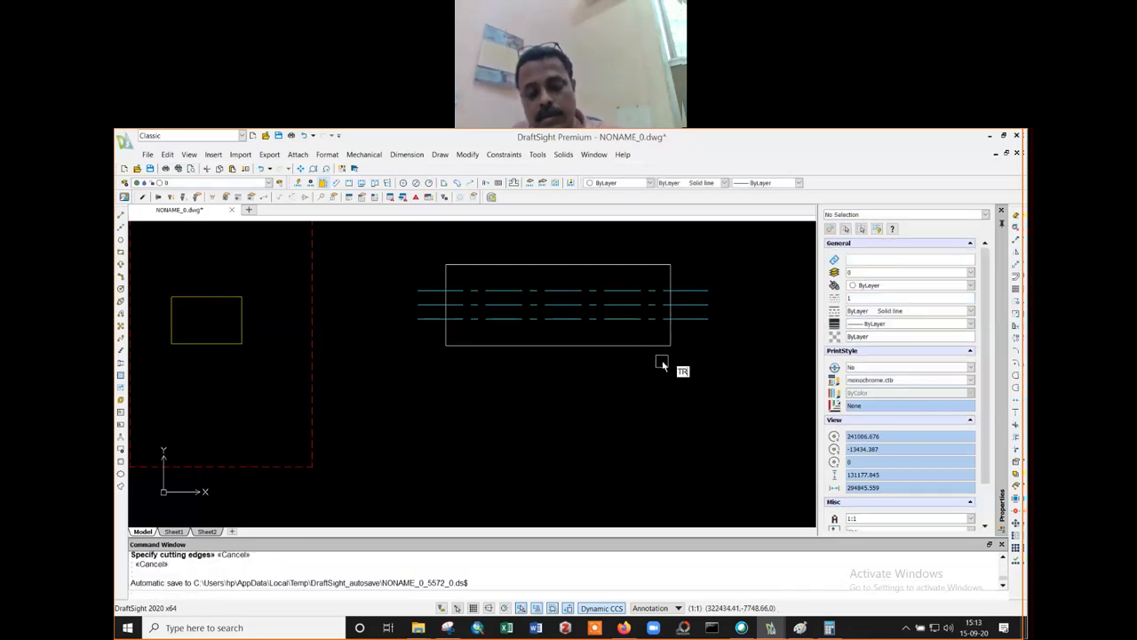
- Trim the overhanging ends of the upper and lower offset lines at the rectangle's two vertical edges
key(Return)
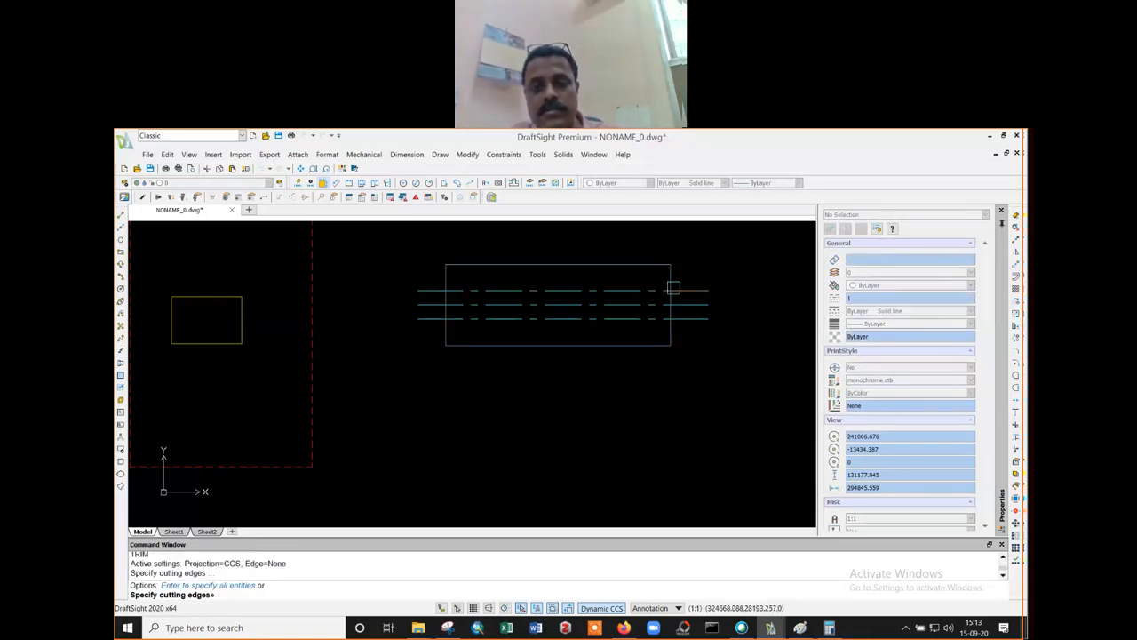
key(Return)
click(684, 290)
click(690, 318)
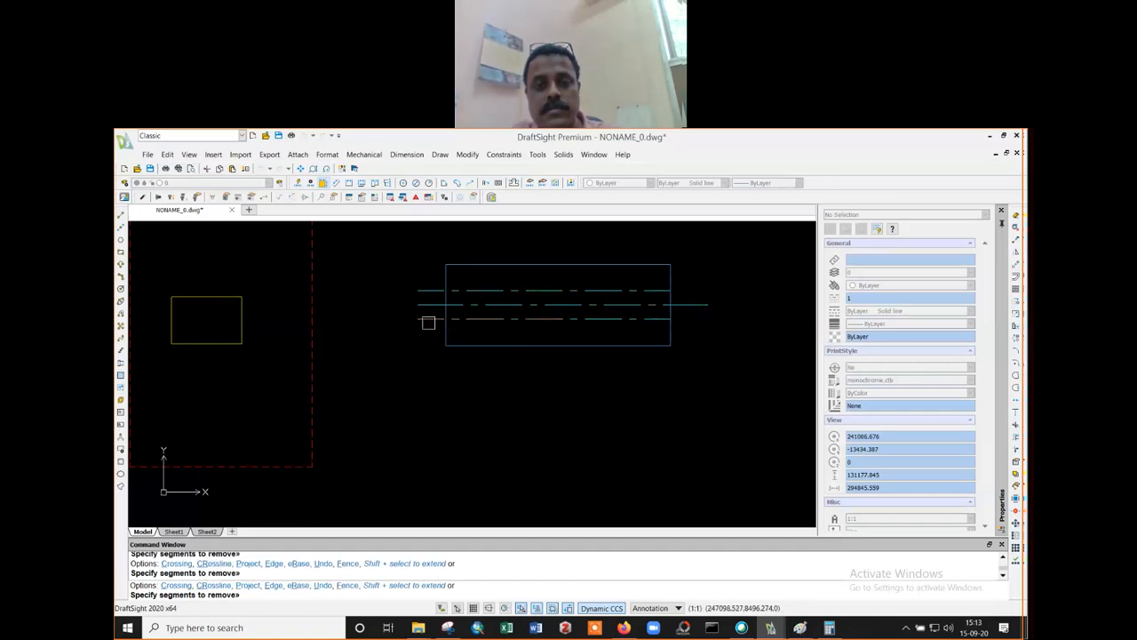
click(429, 320)
click(432, 290)
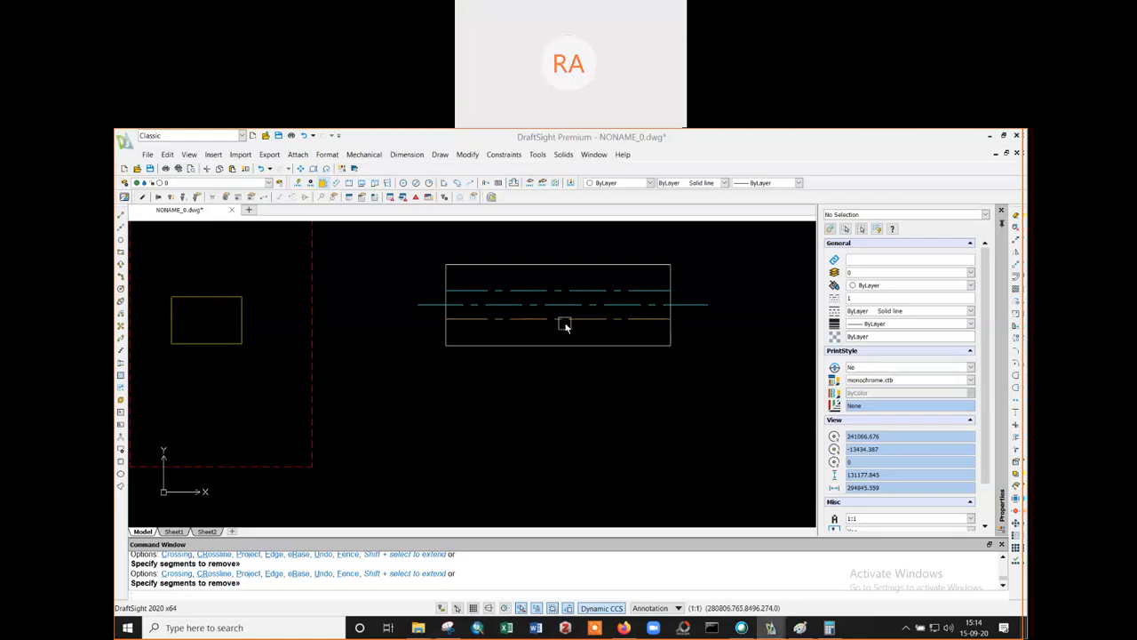
key(Escape)
- Shift the lower offset line together with the red dashed boundary rectangle diagonally downward to the right, and clear the selection
click(564, 322)
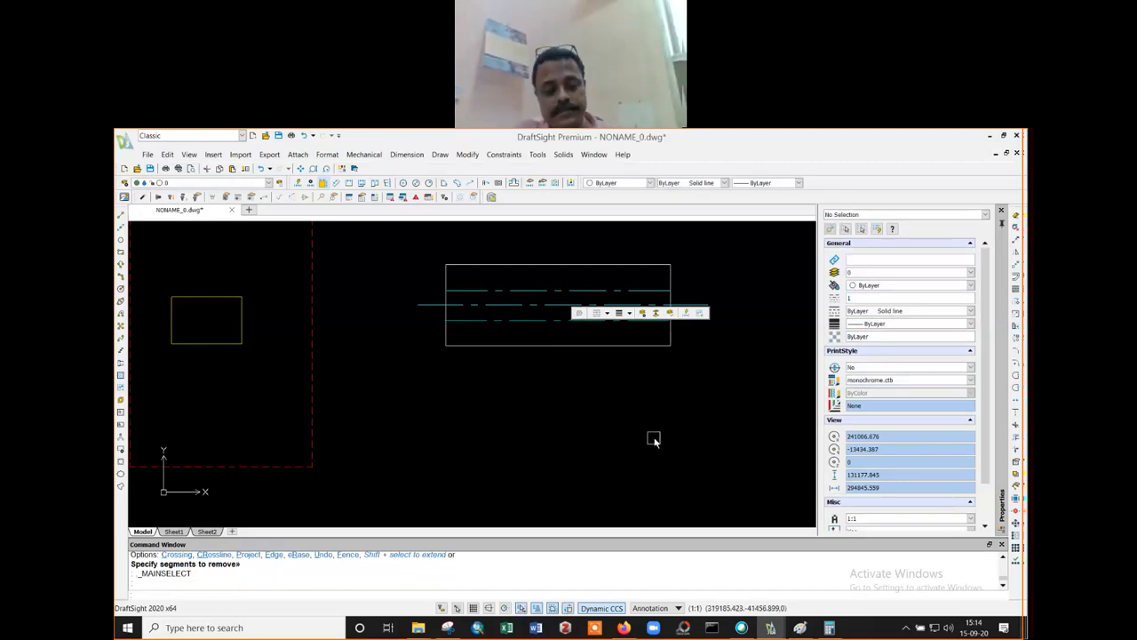
key(ctrl+z)
click(508, 320)
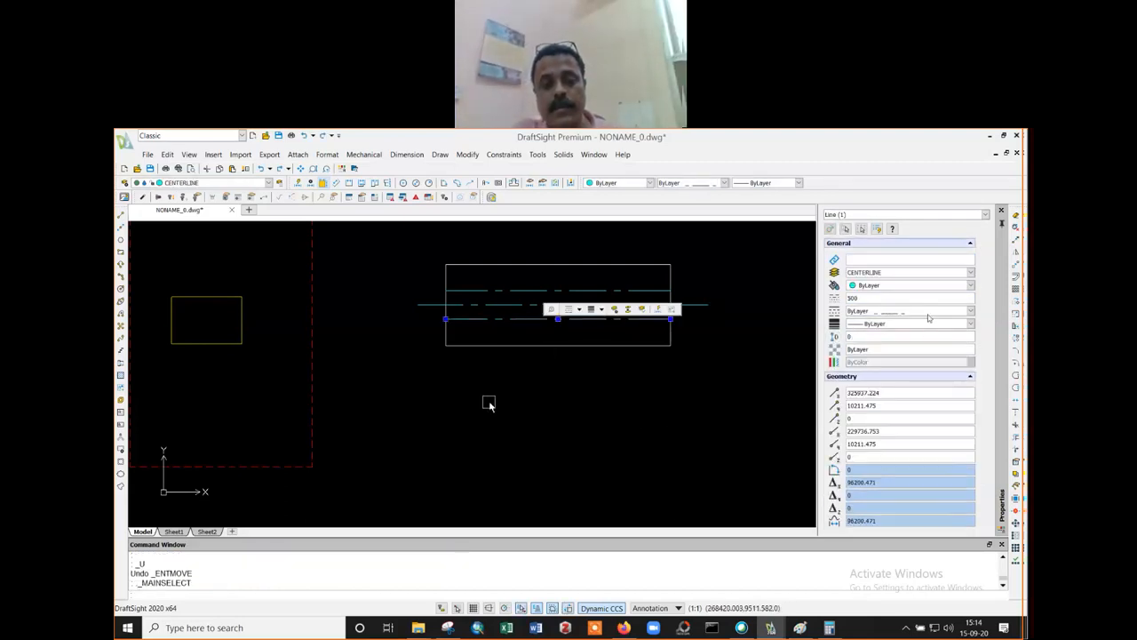
click(237, 182)
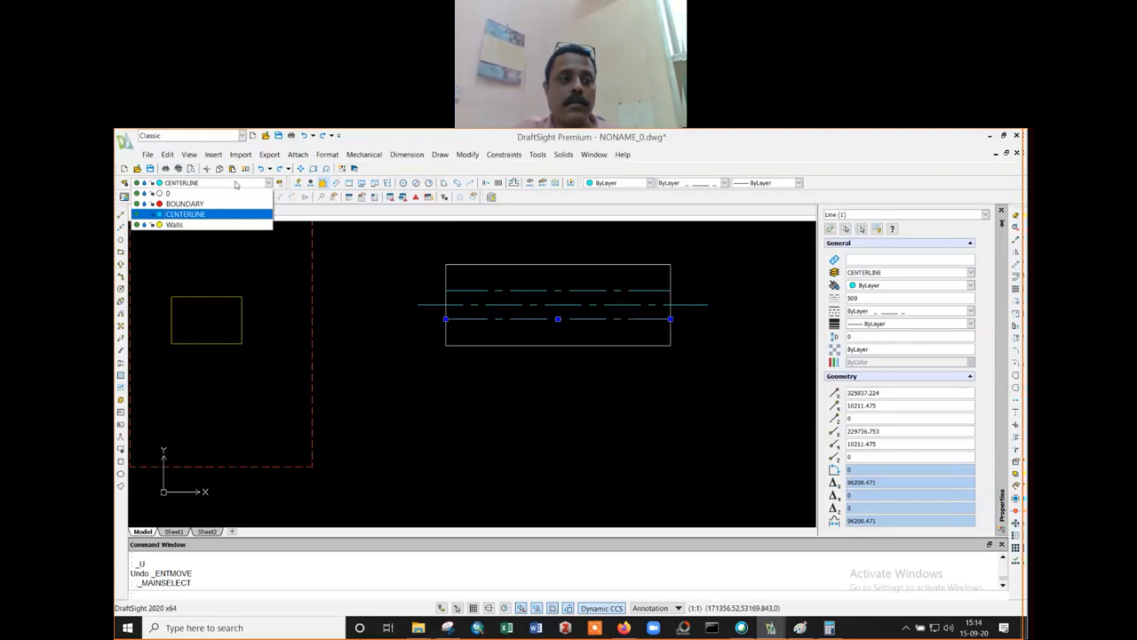
click(358, 265)
drag(333, 291, 381, 338)
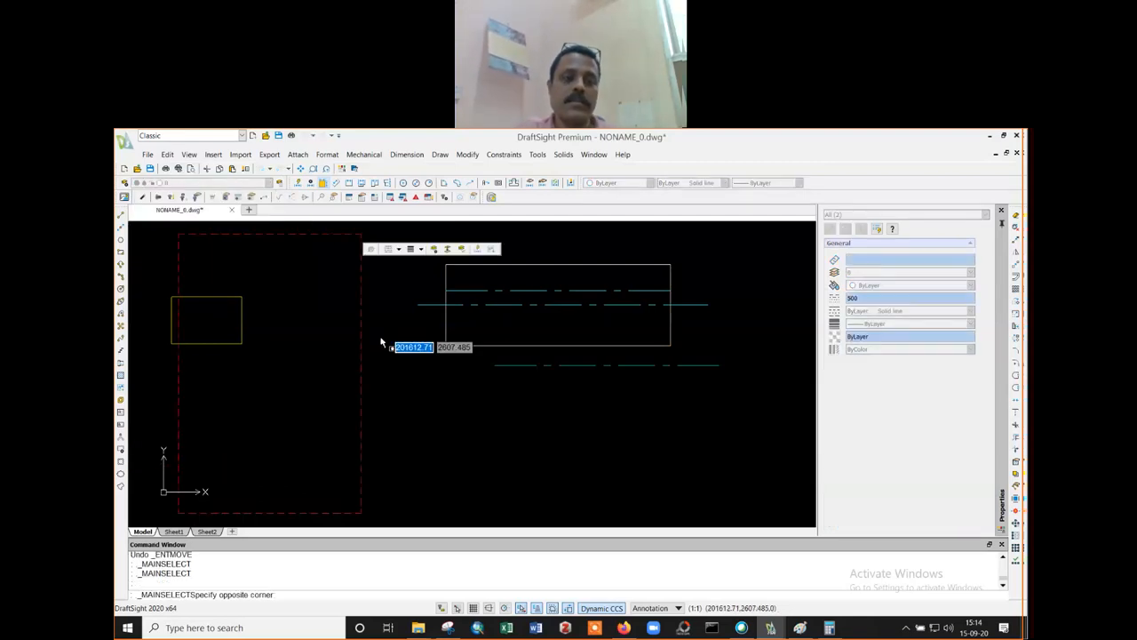
key(Escape)
key(Escape)
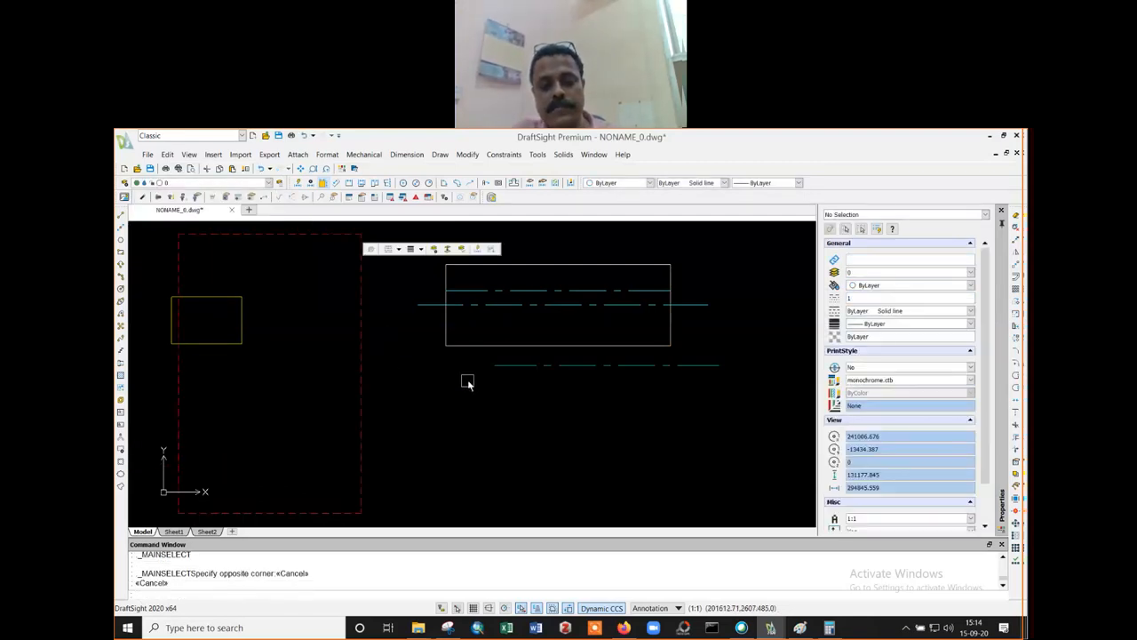
- Create a new layer named HIDDEN
text(la)
key(Return)
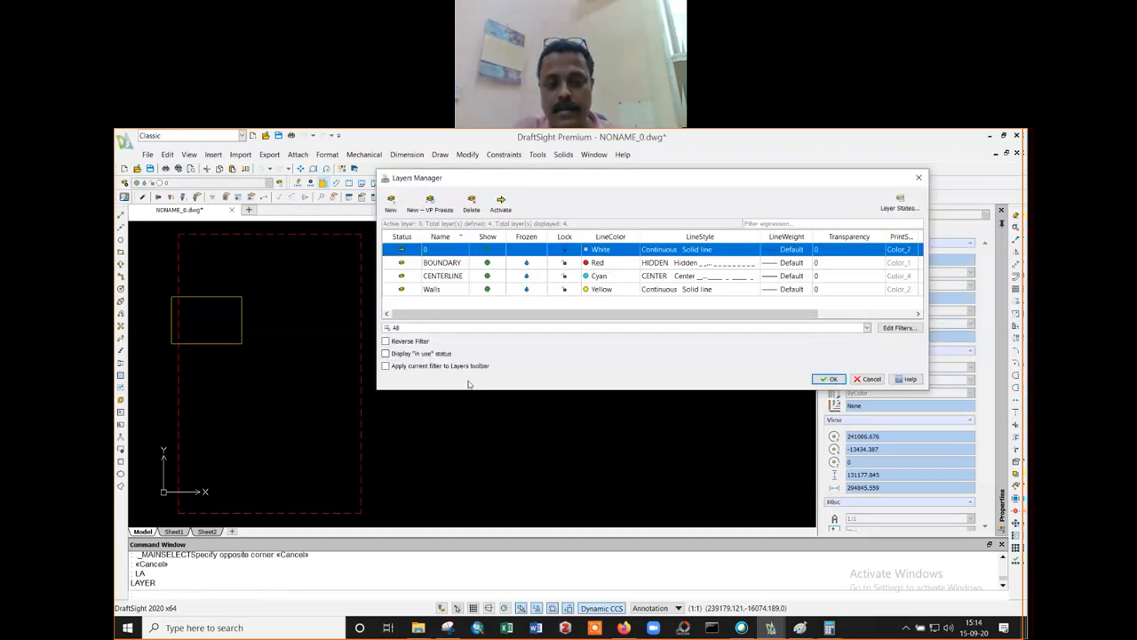
click(391, 202)
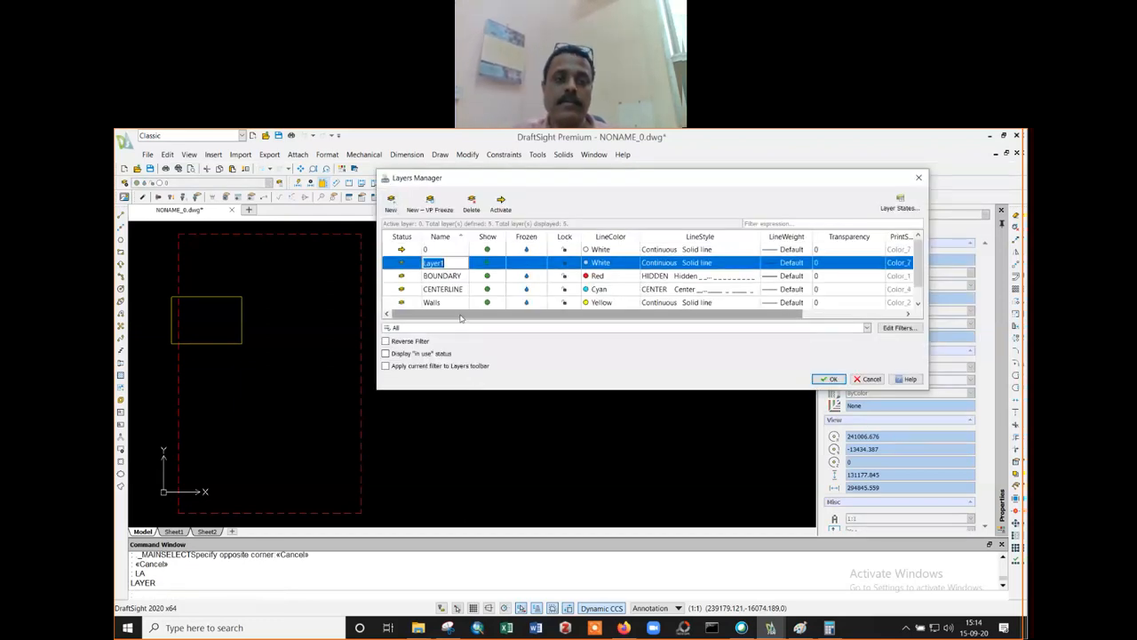
text(HIDDEN)
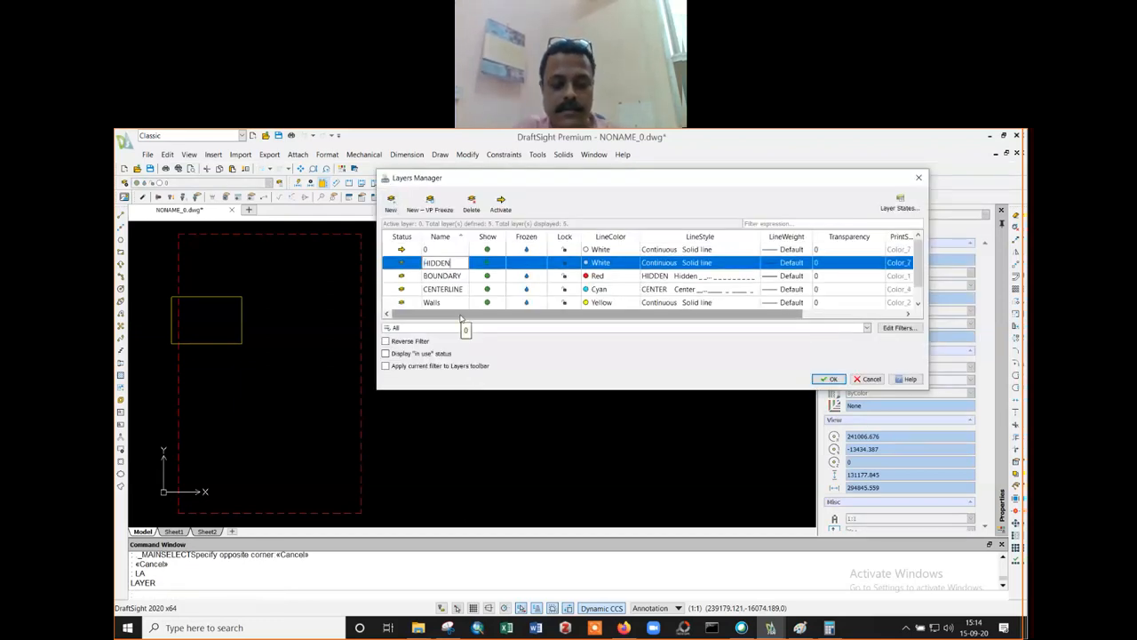
- Set the HIDDEN layer's line style to HIDDEN and its color to Blue, and accept the layer changes
click(673, 264)
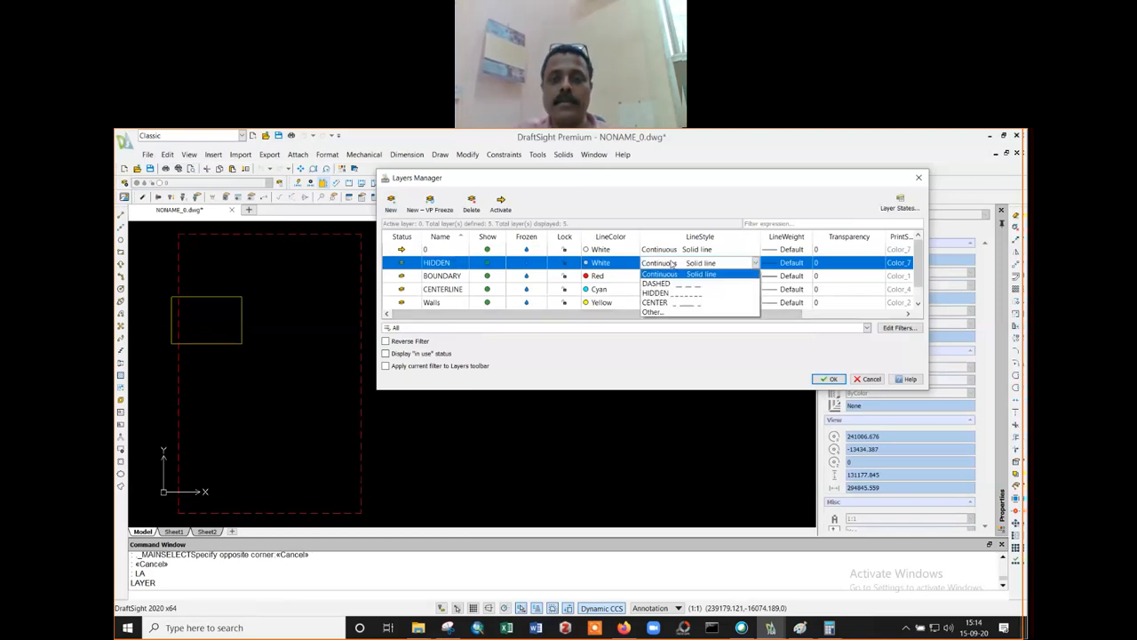
click(668, 300)
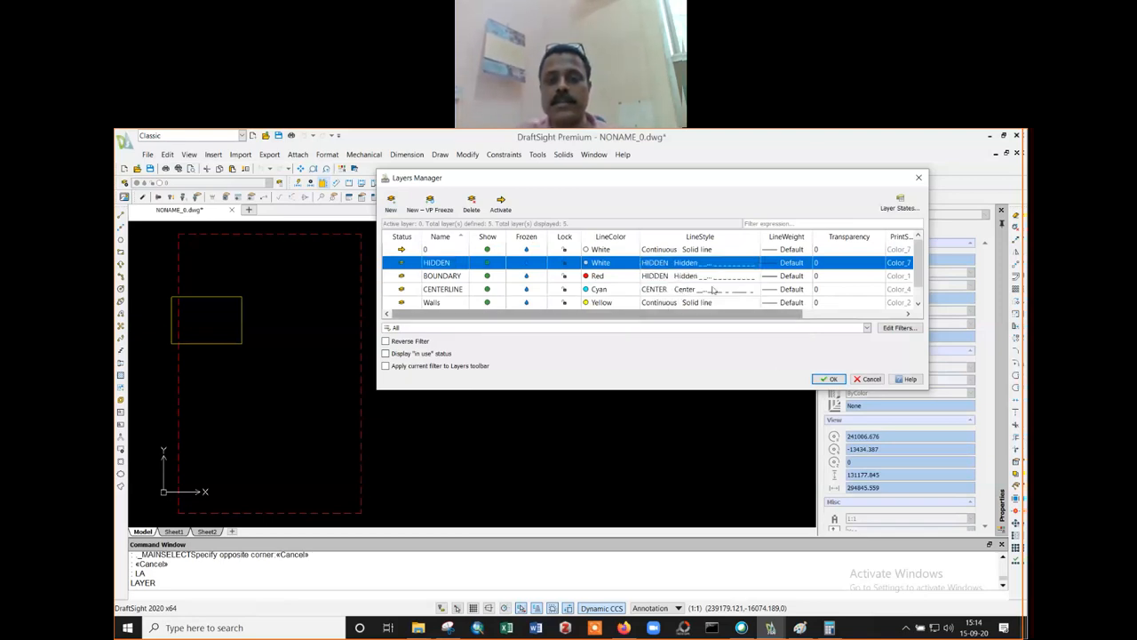
click(599, 264)
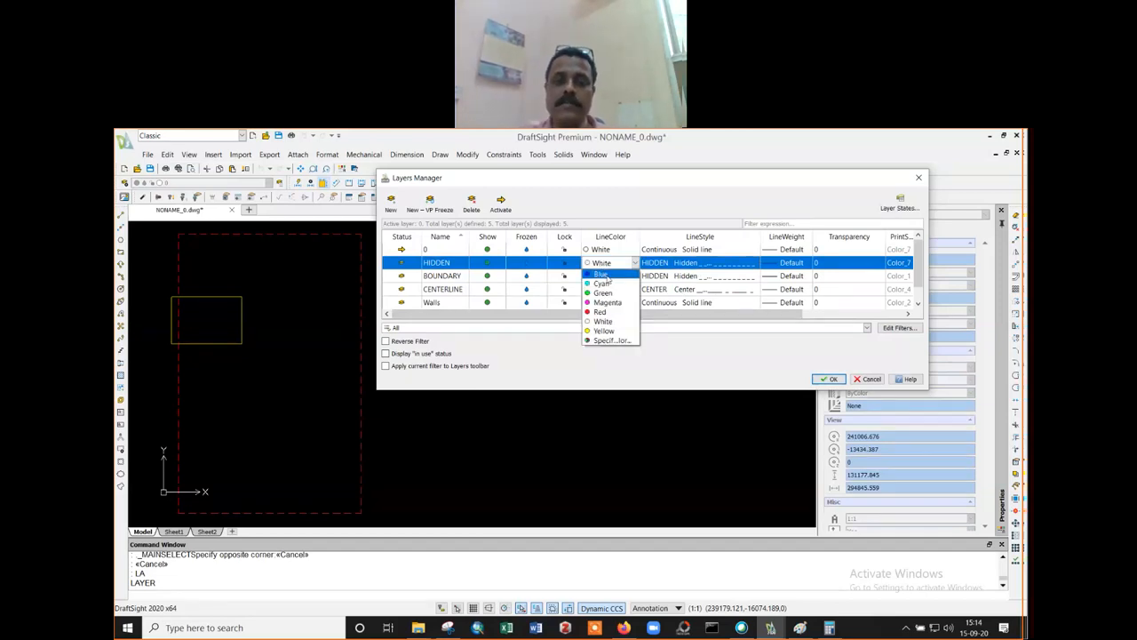
click(608, 278)
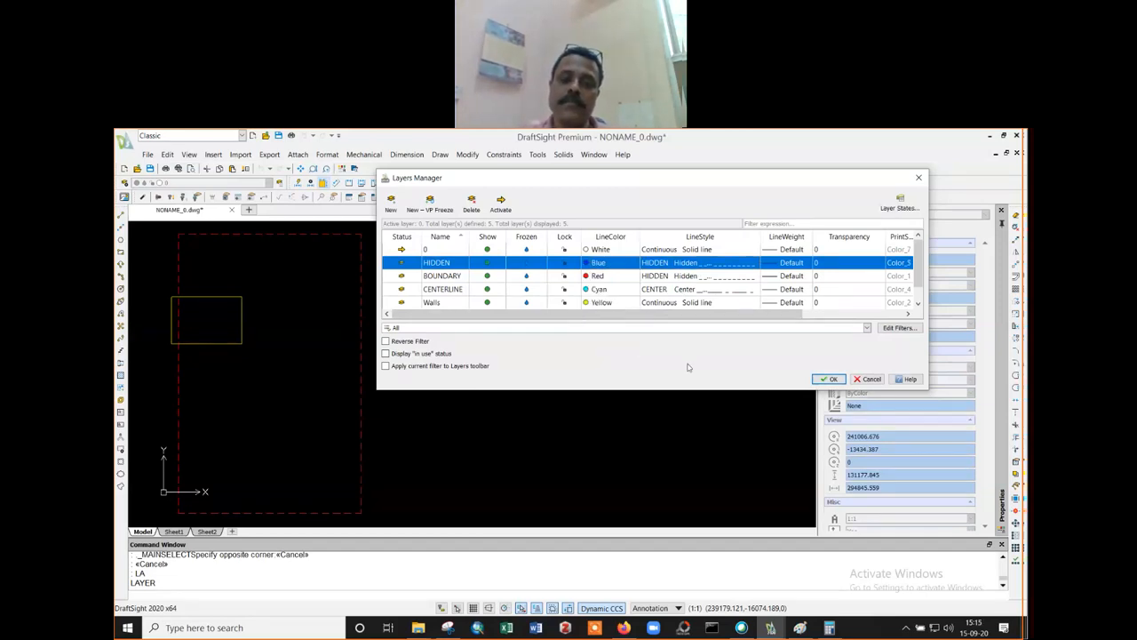
click(829, 379)
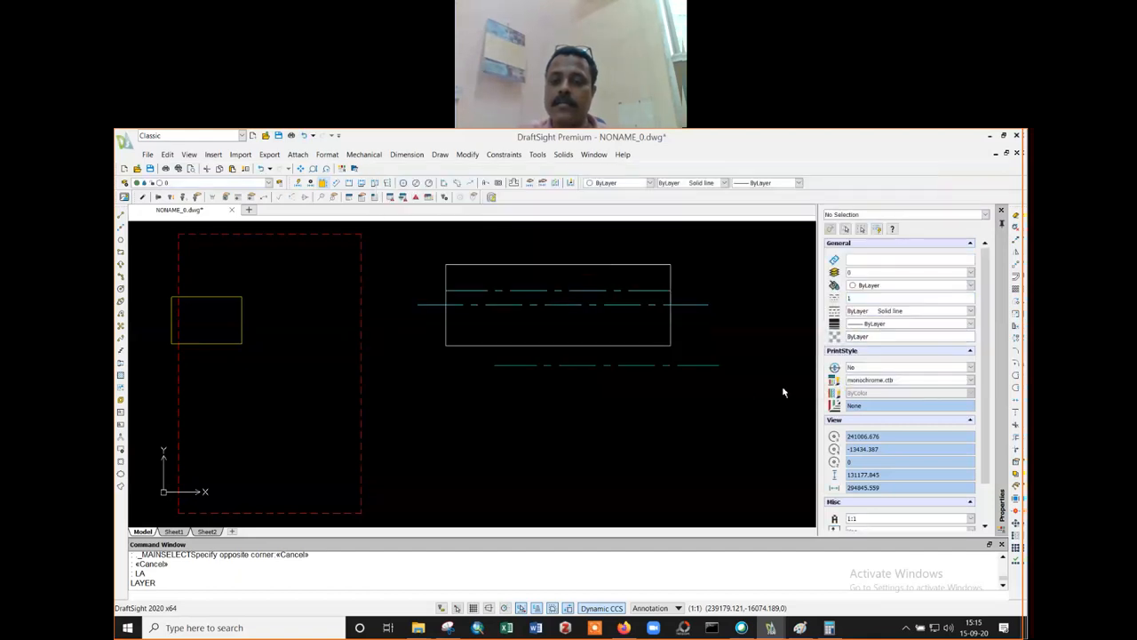
- Move the upper offset line to the HIDDEN layer and clear the selection
click(607, 290)
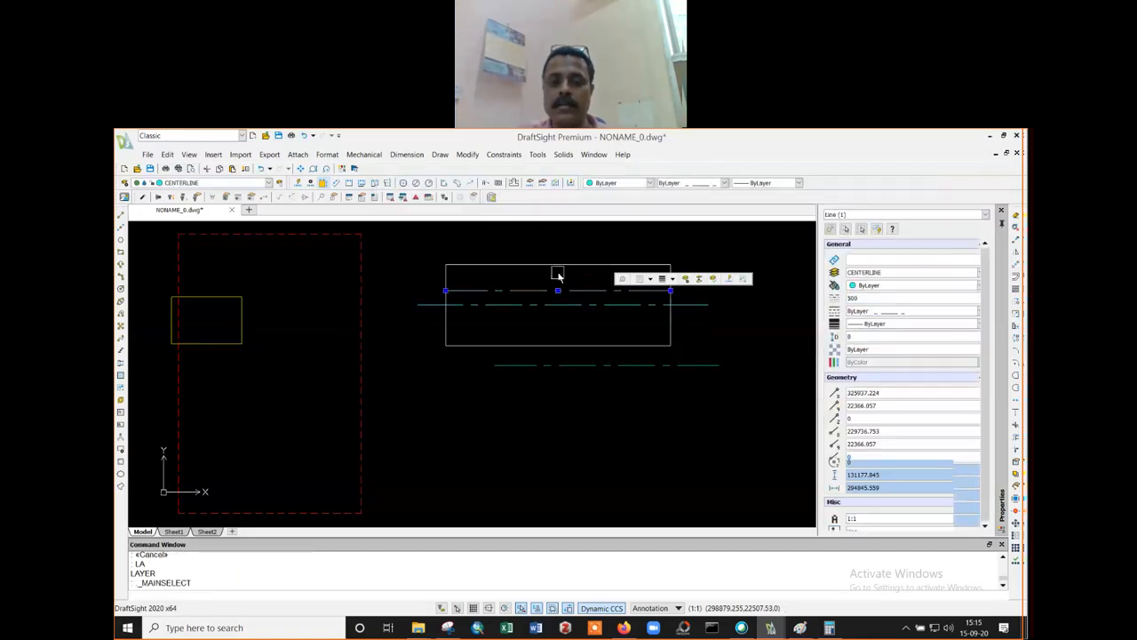
click(268, 183)
click(205, 225)
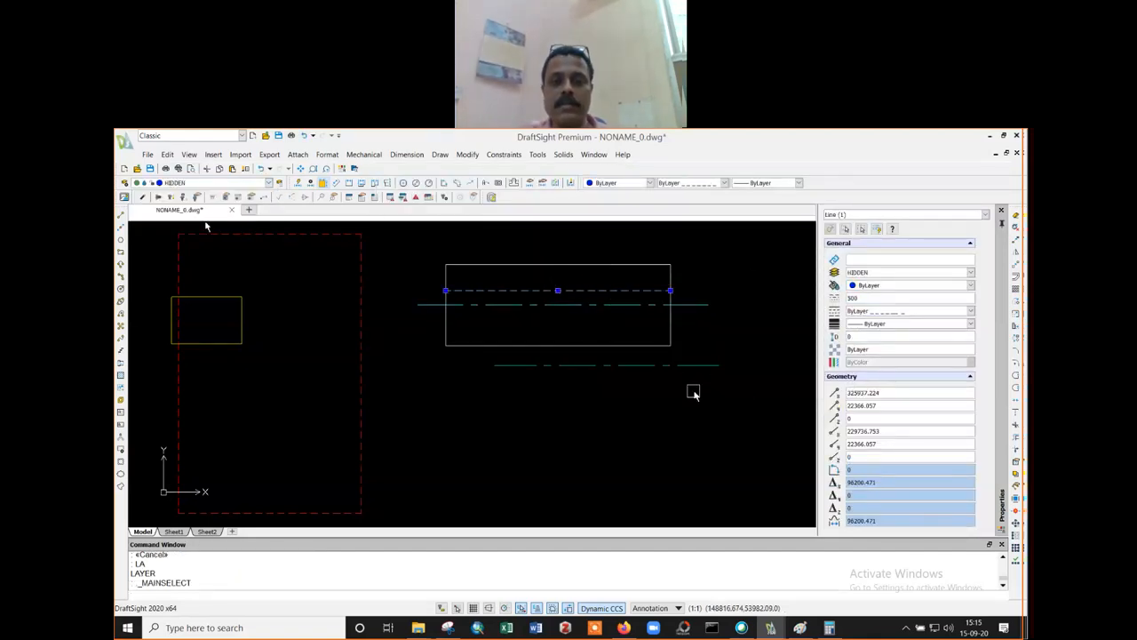
key(Escape)
key(Escape)
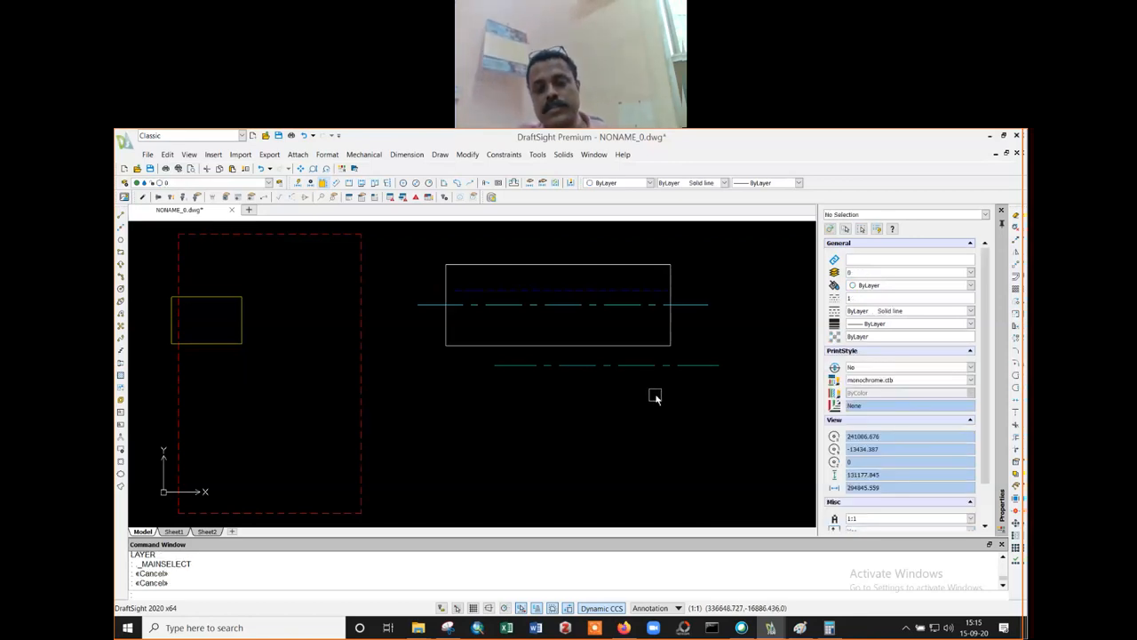
- Delete the stray centre-style line lying below the white rectangle
text(e)
key(Return)
click(662, 363)
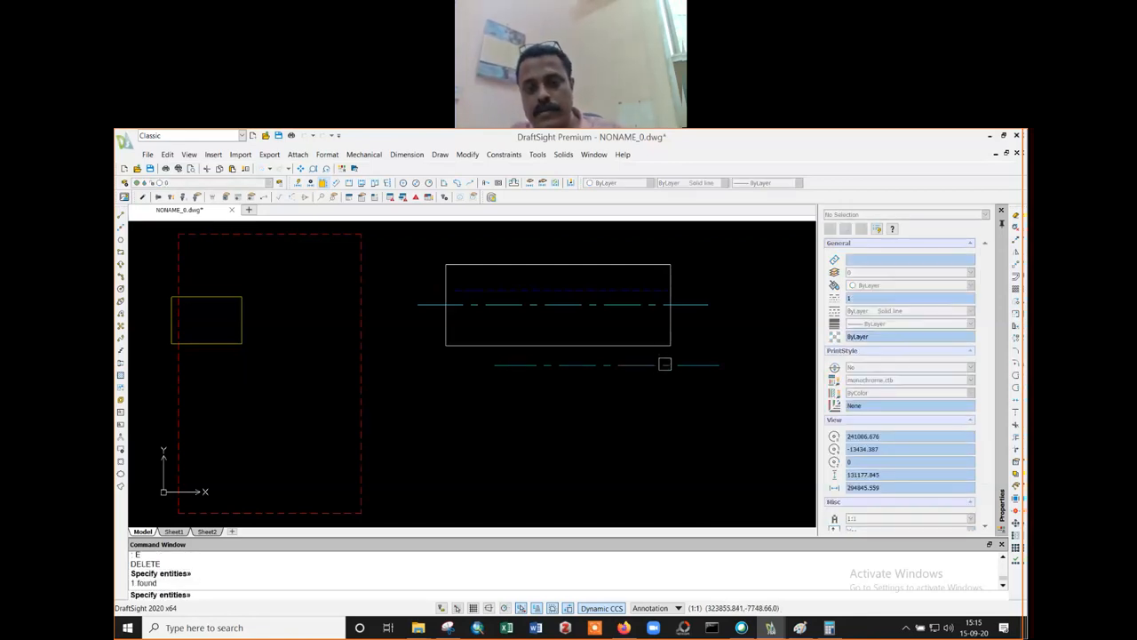
- Offset the middle centre line downward by the default distance of 6077.291
text(o)
key(Return)
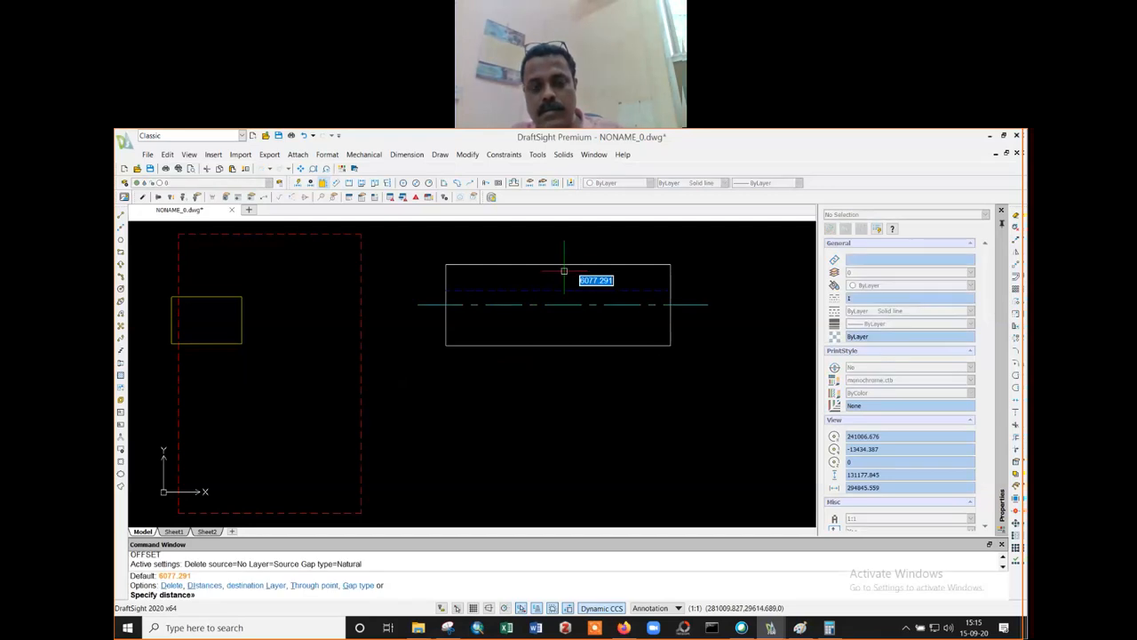
key(Return)
click(566, 303)
click(548, 414)
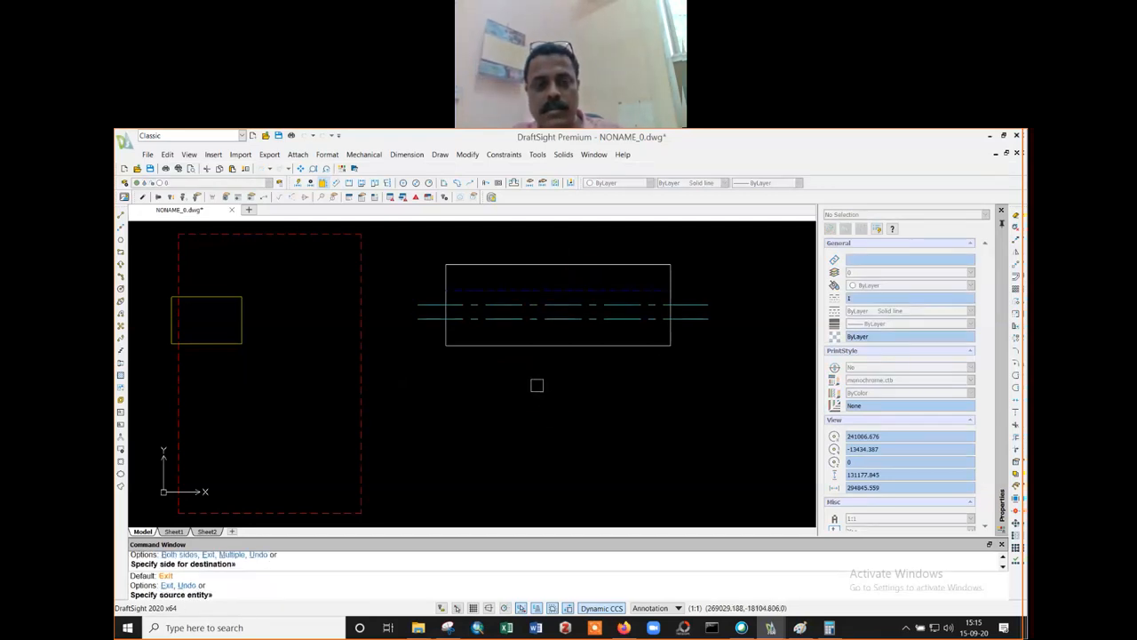
key(Escape)
key(Escape)
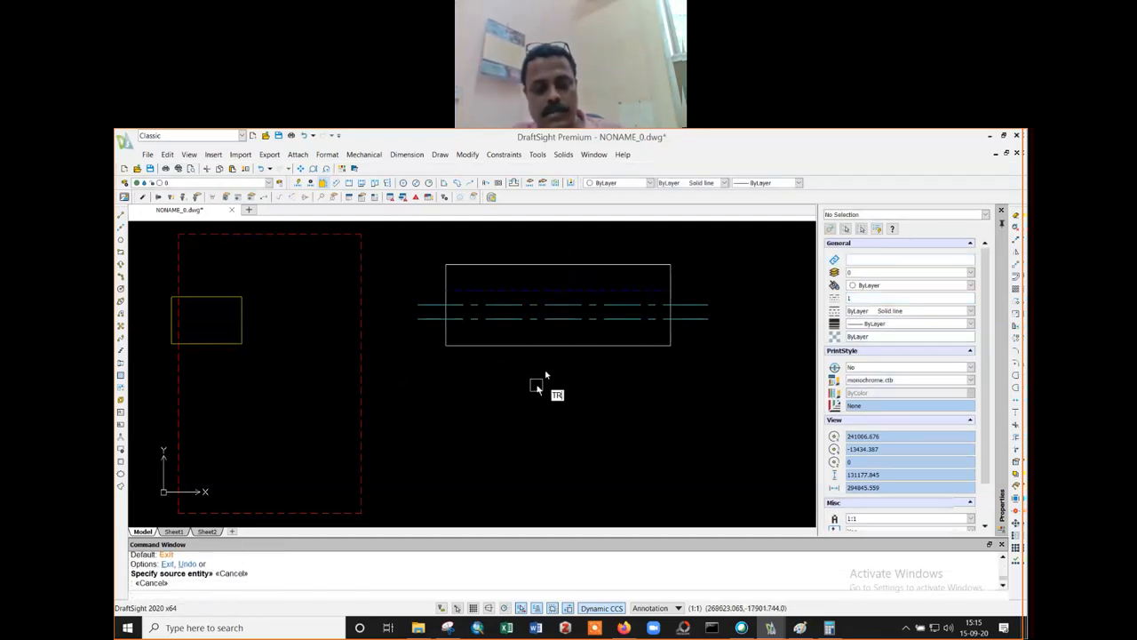
- Trim both ends of the new lower line that extend past the rectangle's vertical edges
text(tr)
key(Return)
key(Return)
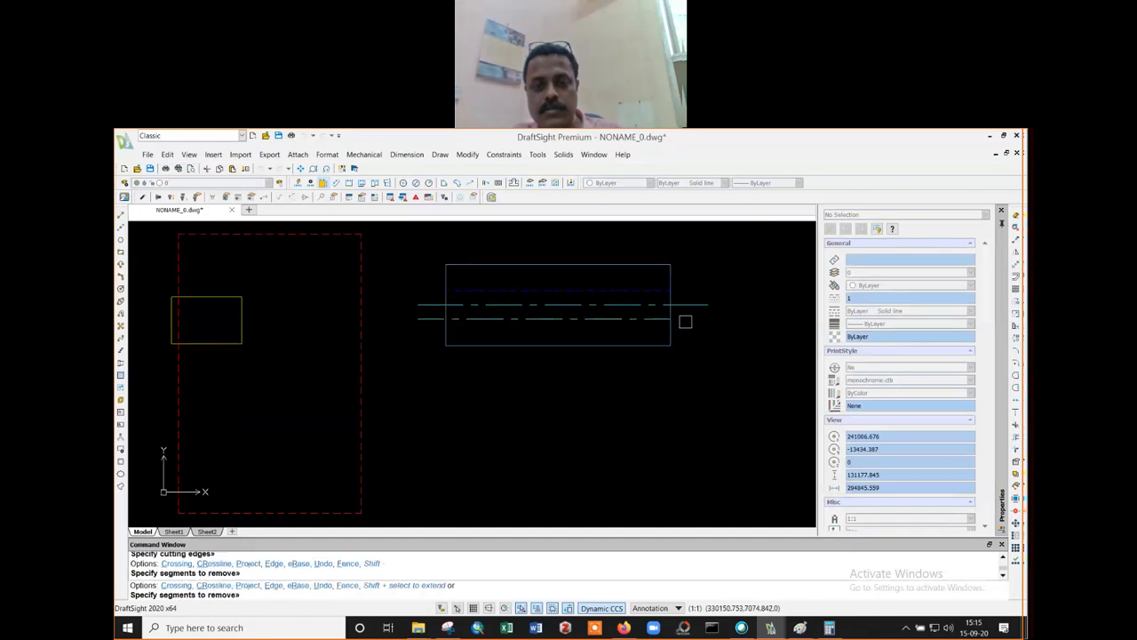
click(684, 318)
click(432, 318)
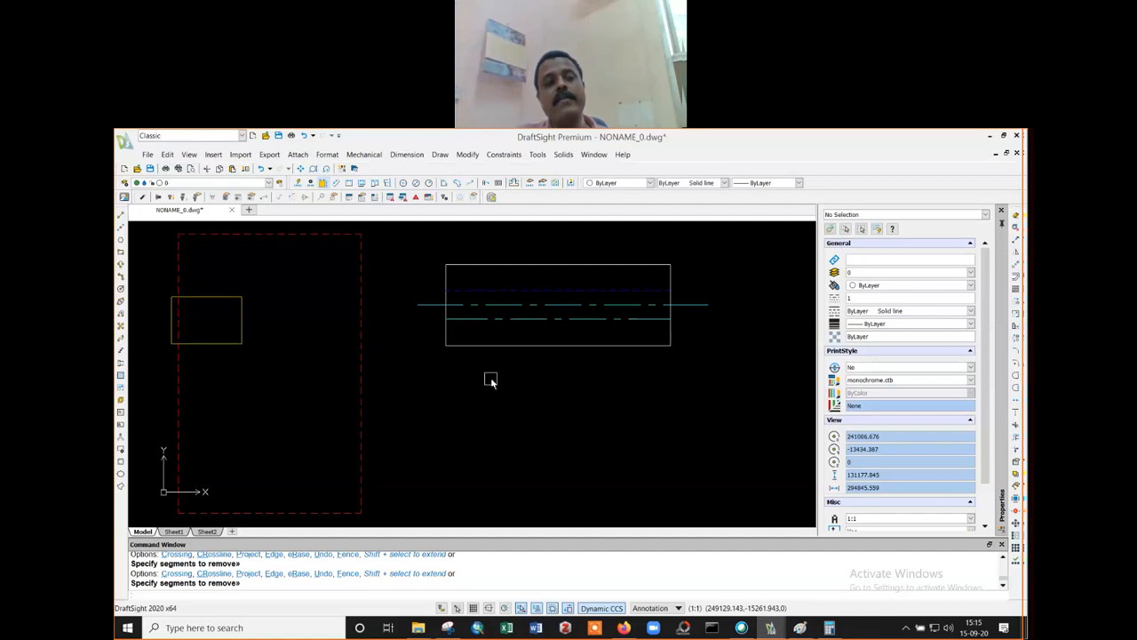
- Copy the upper hidden line's properties to the centre-style line beneath the middle line with Property Painter
text(ma)
key(Return)
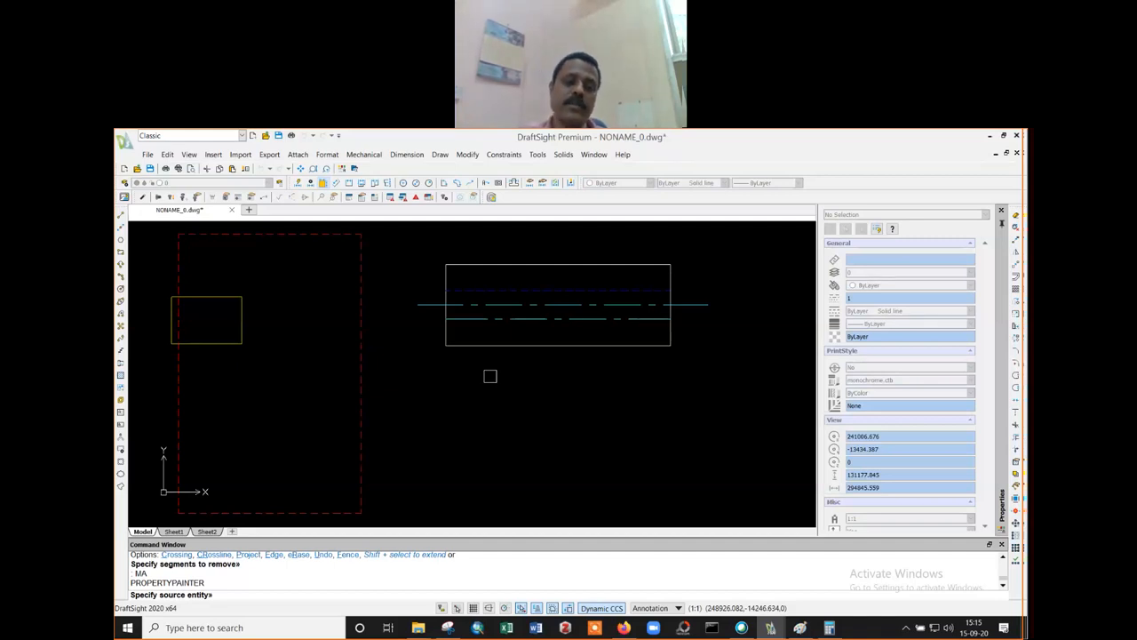
click(521, 294)
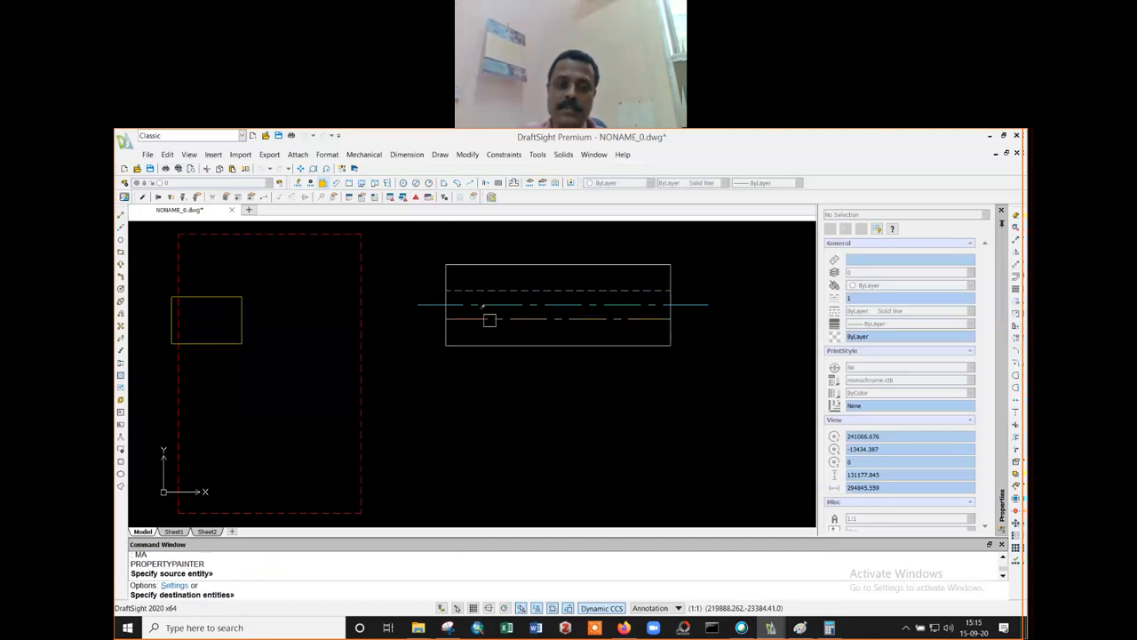
click(490, 320)
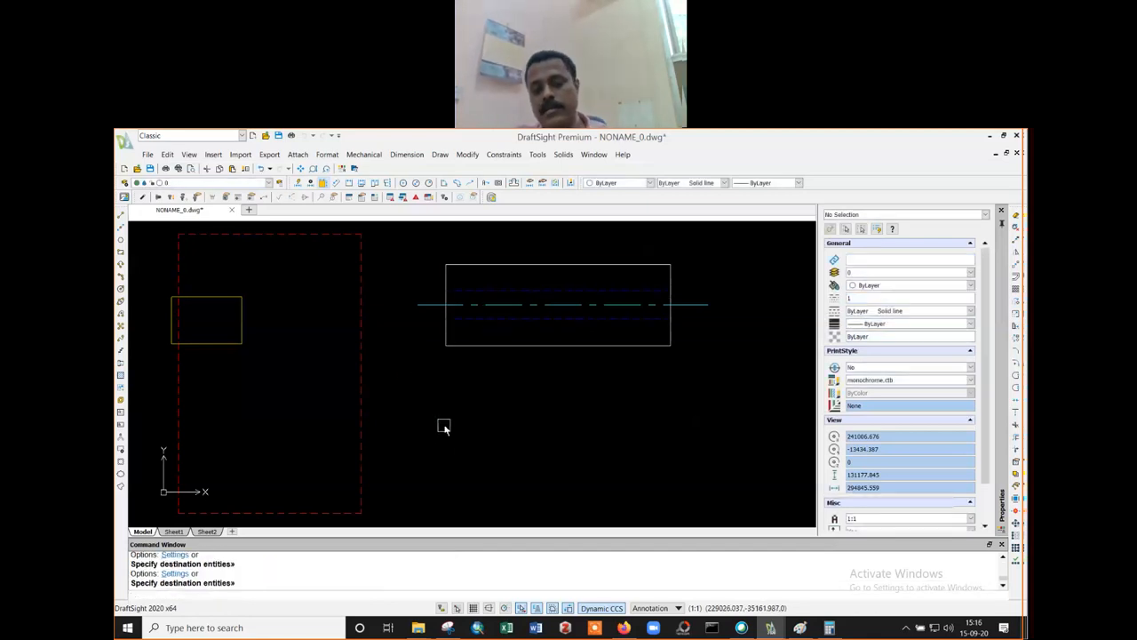
key(Escape)
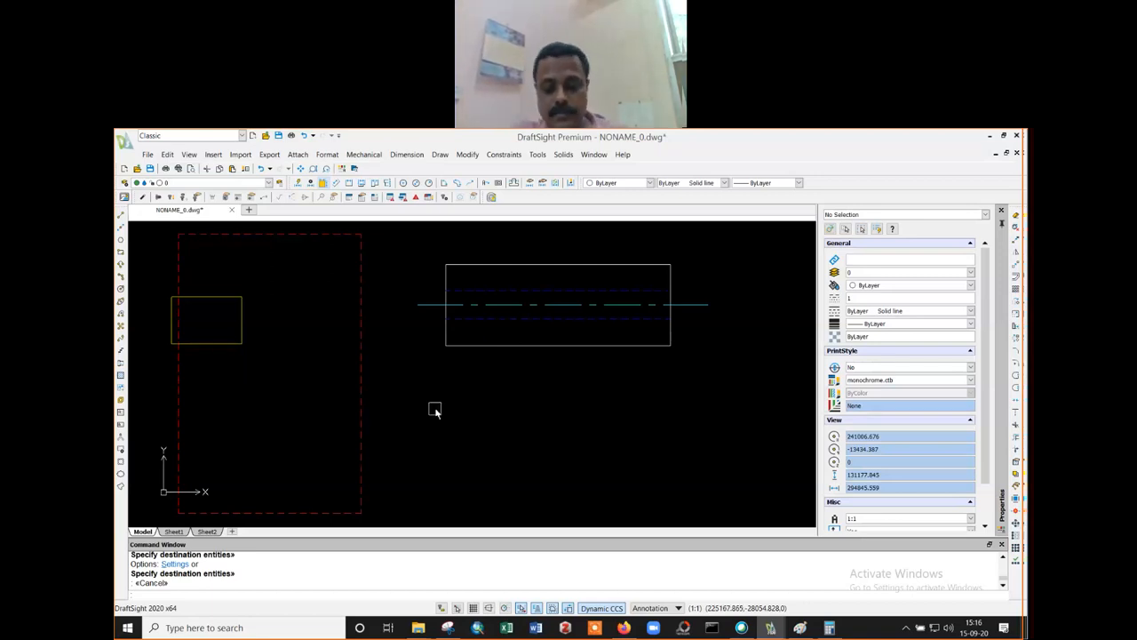
- Undo the last property copy on the lower line inside the rectangle
text(u)
key(Return)
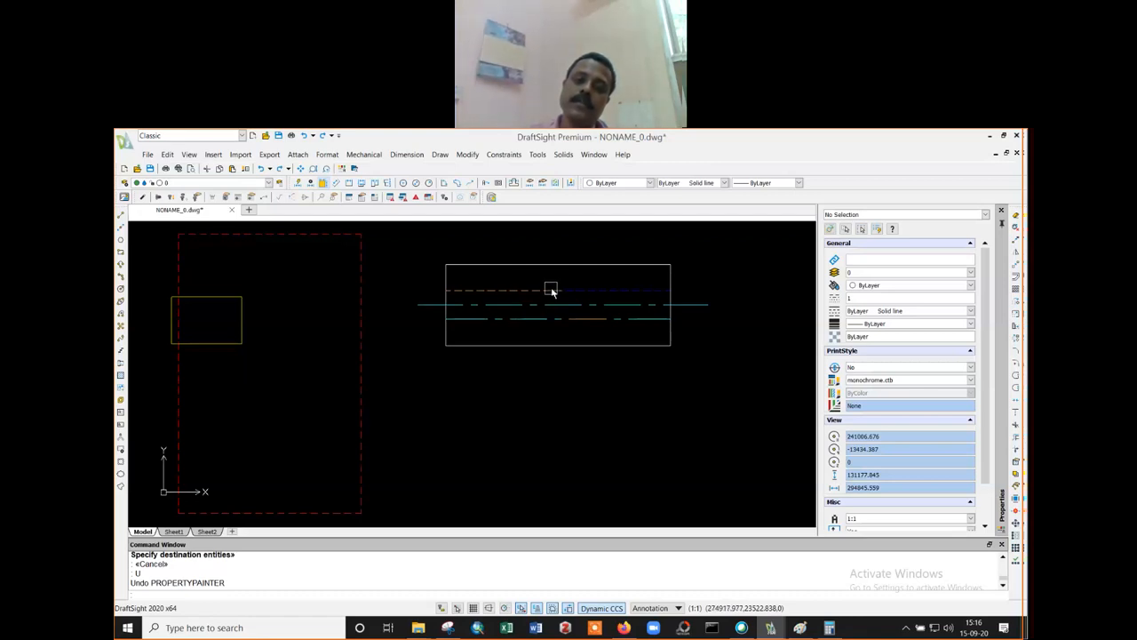
click(550, 290)
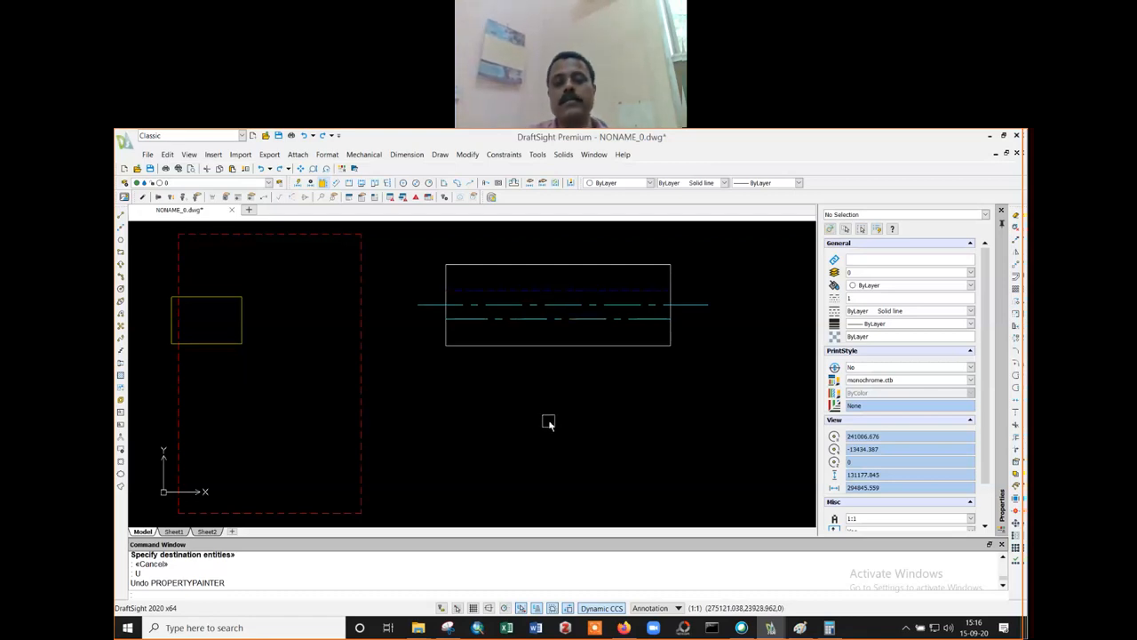
- Match the lower offset line's properties to the upper hidden line inside the rectangle using Property Painter
text(MA)
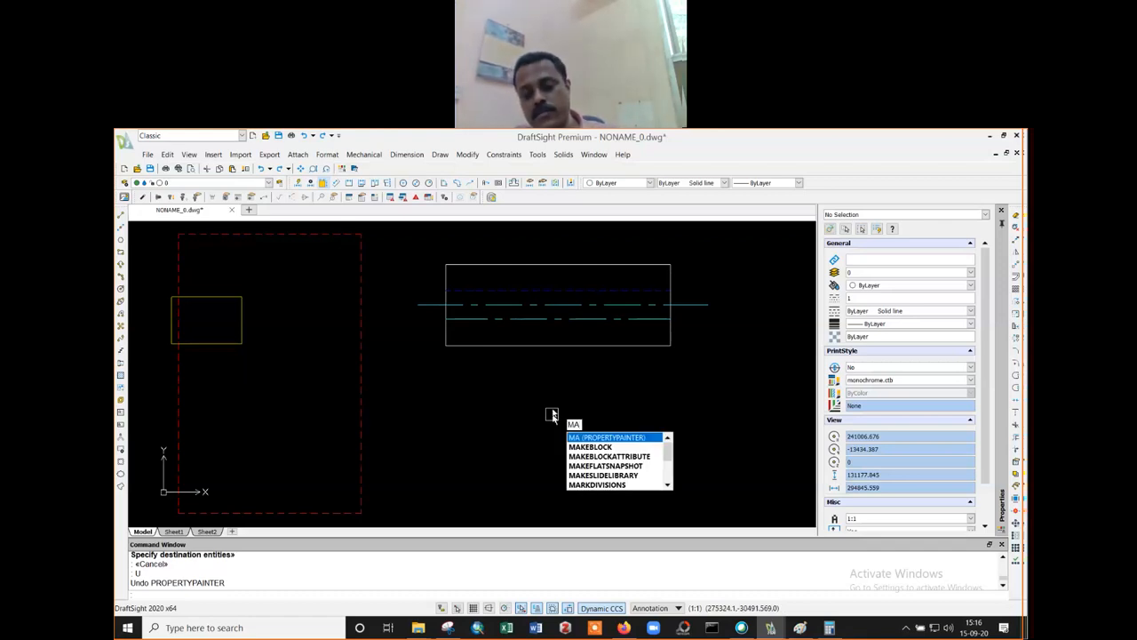
key(Return)
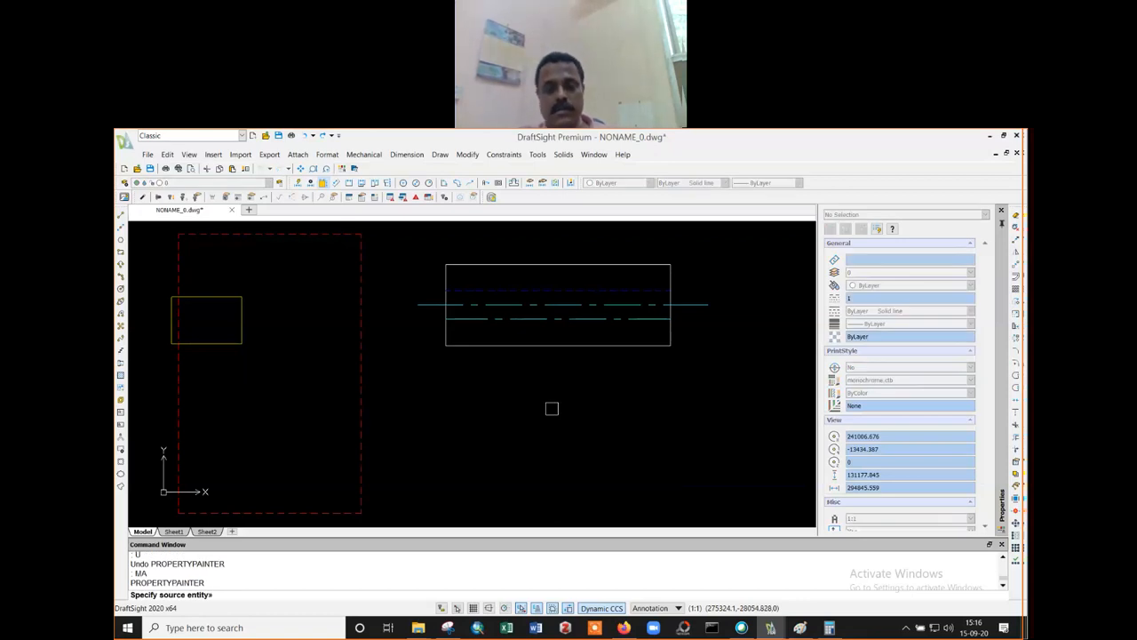
click(531, 293)
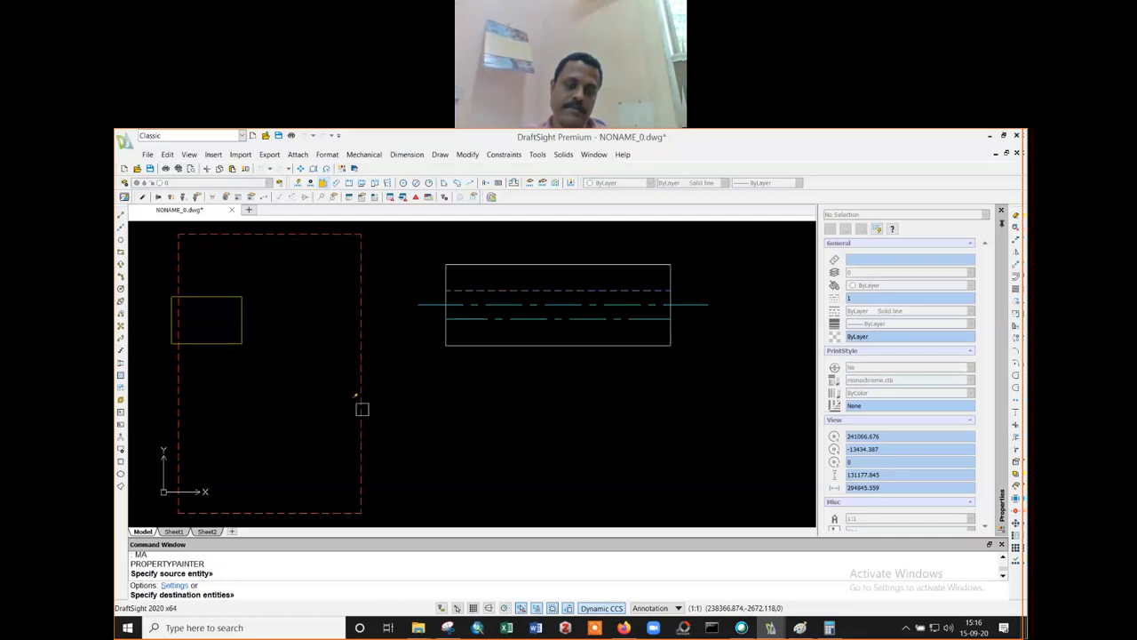
click(533, 318)
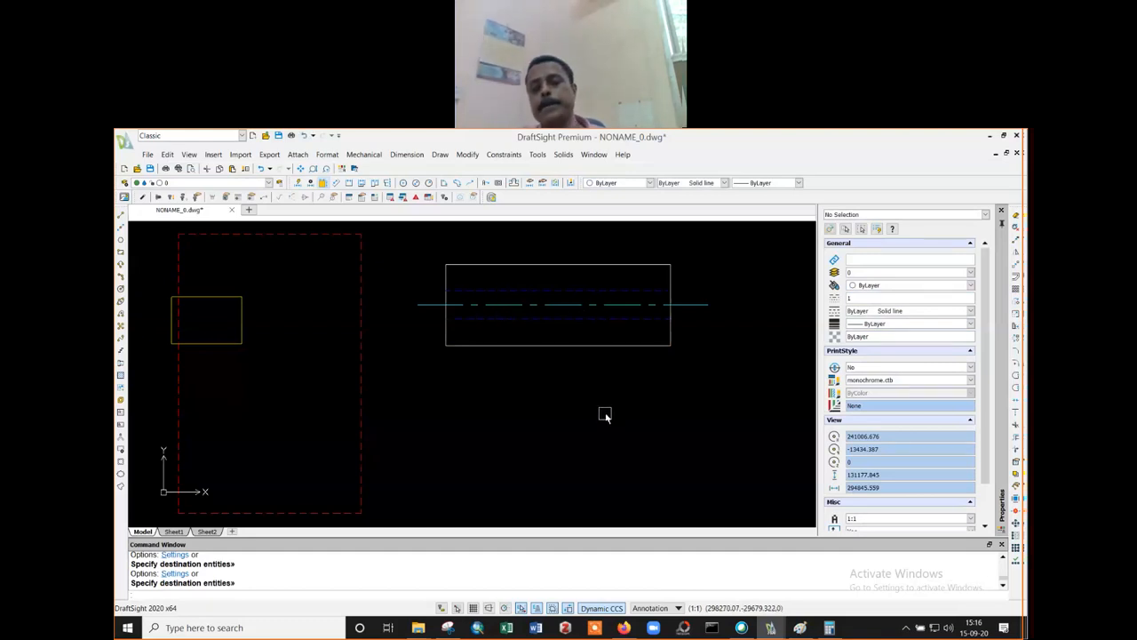
- Draw a horizontal line about 97013 units long, extending rightward from the centre line's right end, with Ortho on
text(p)
key(Return)
drag(677, 387, 514, 396)
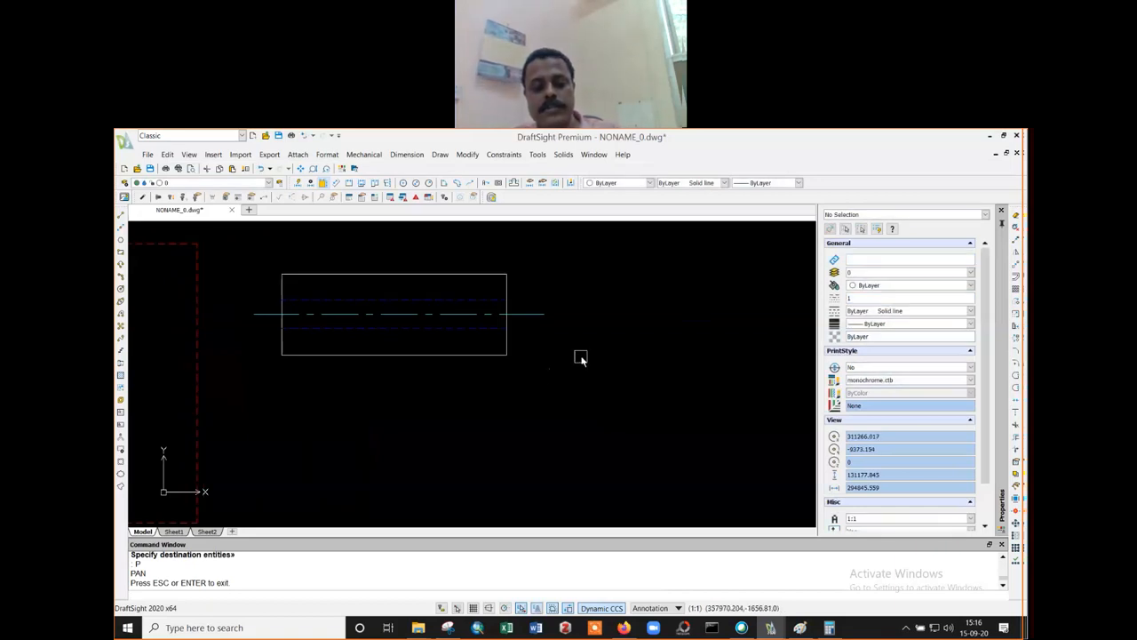
text(l)
key(Return)
click(548, 318)
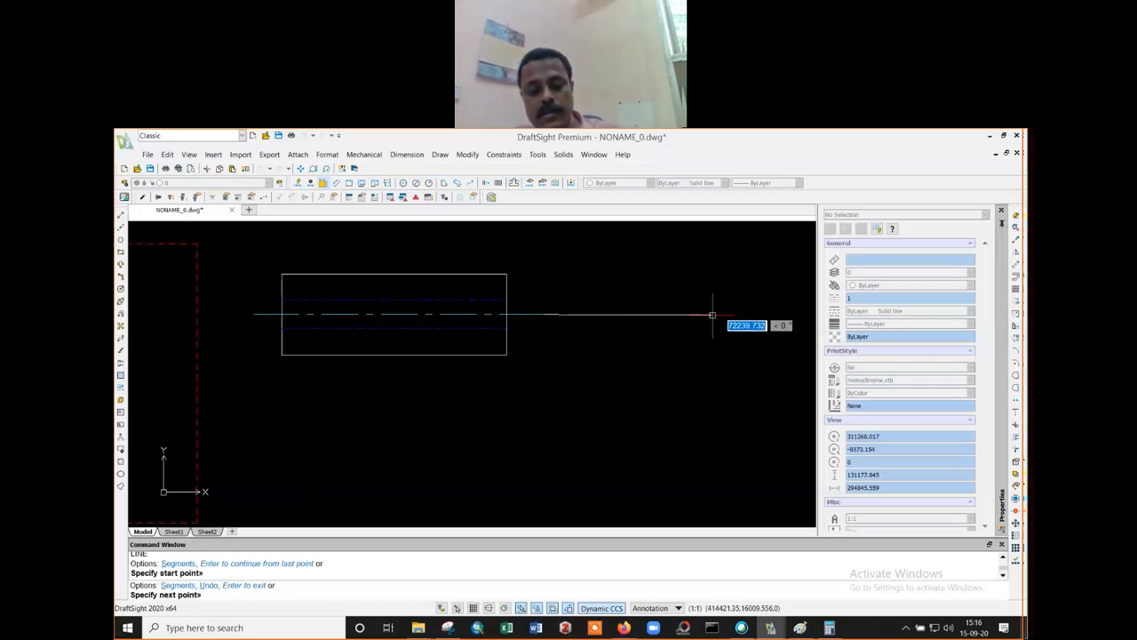
key(XF86AudioRaiseVolume)
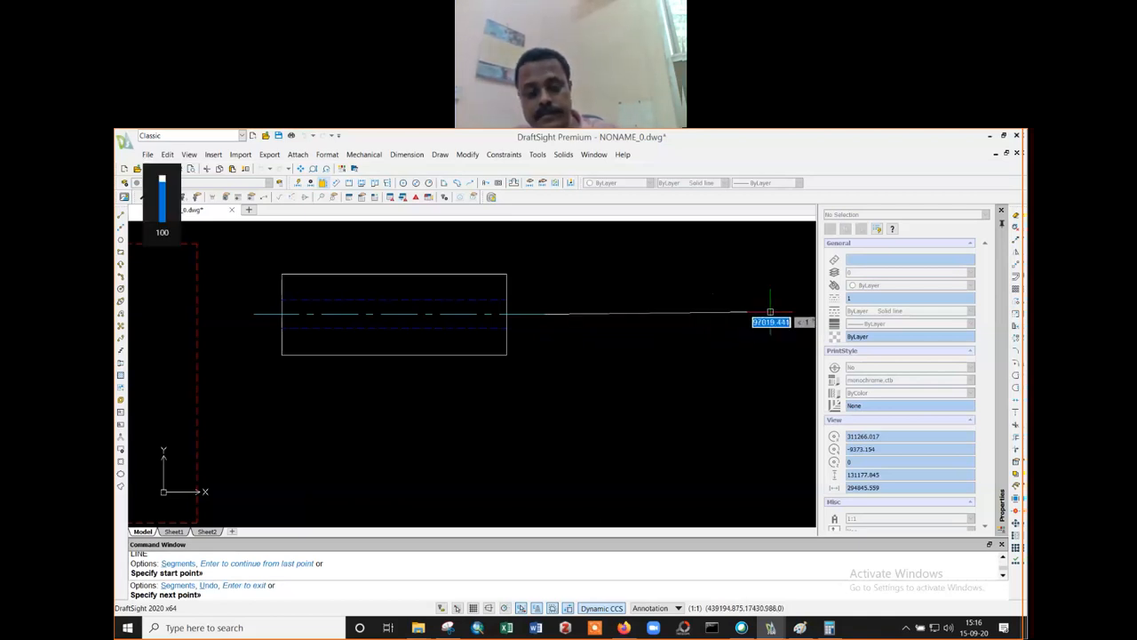
key(F8)
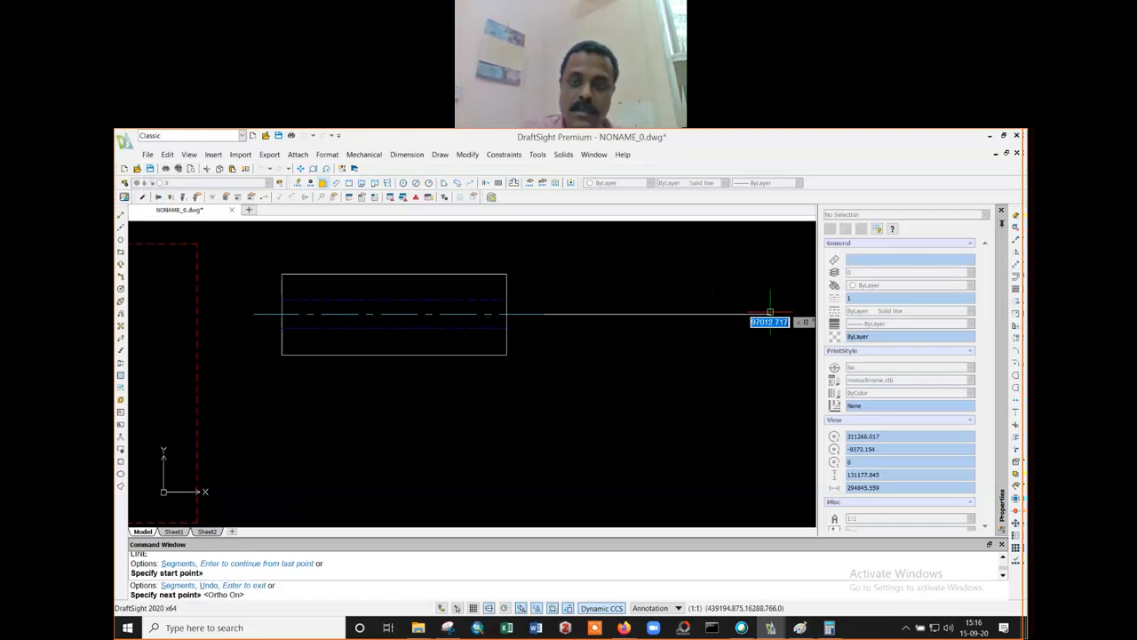
click(770, 313)
key(Return)
- Draw a vertical line crossing the new horizontal line near its right end
key(Return)
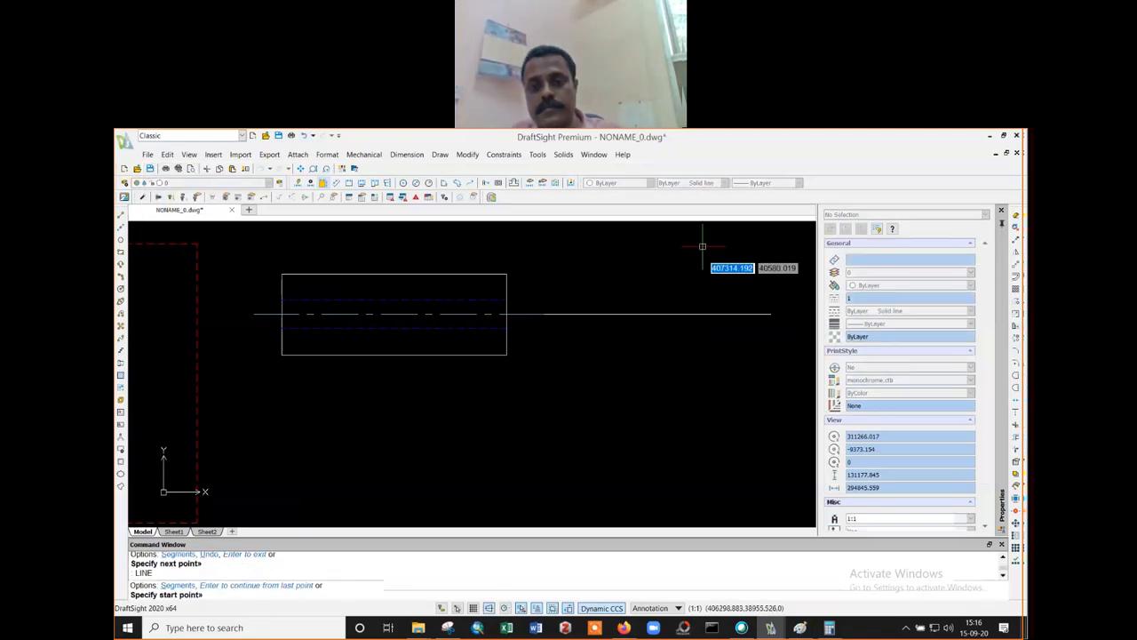
click(703, 242)
click(703, 395)
key(Return)
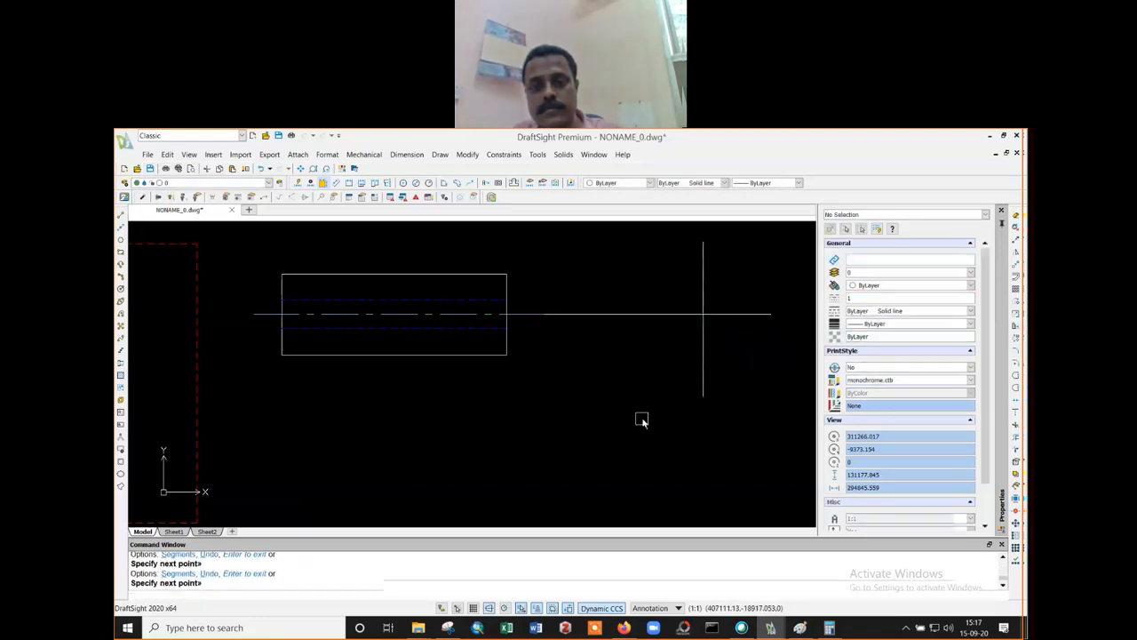
- Draw a horizontal line leftward from the vertical line's lower end to beneath the rectangle's right edge
key(Return)
key(Return)
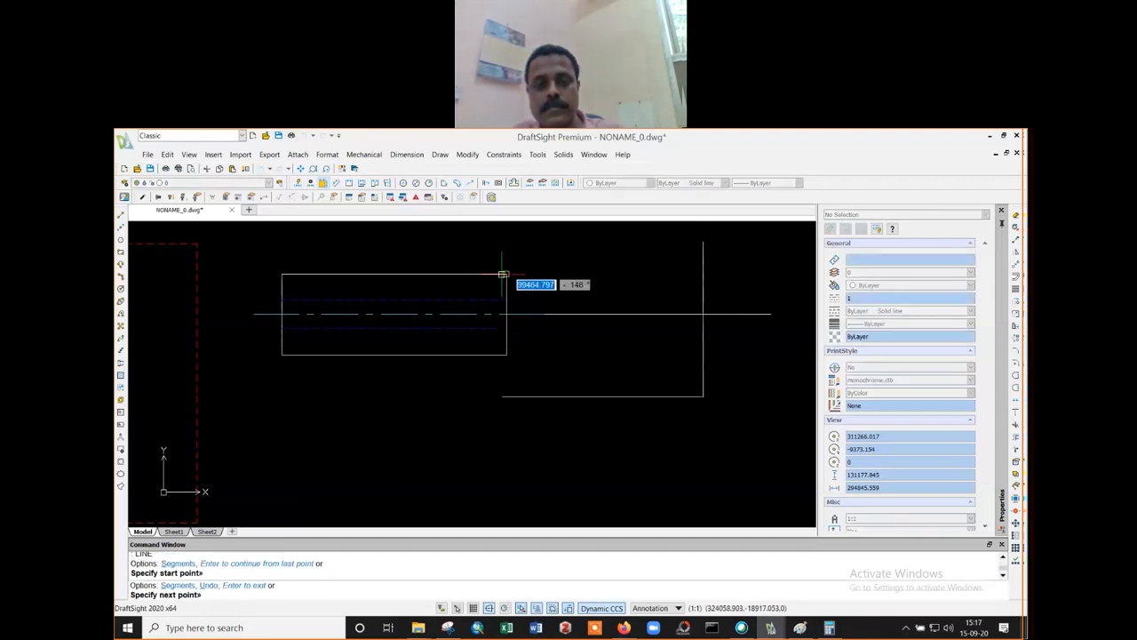
click(508, 412)
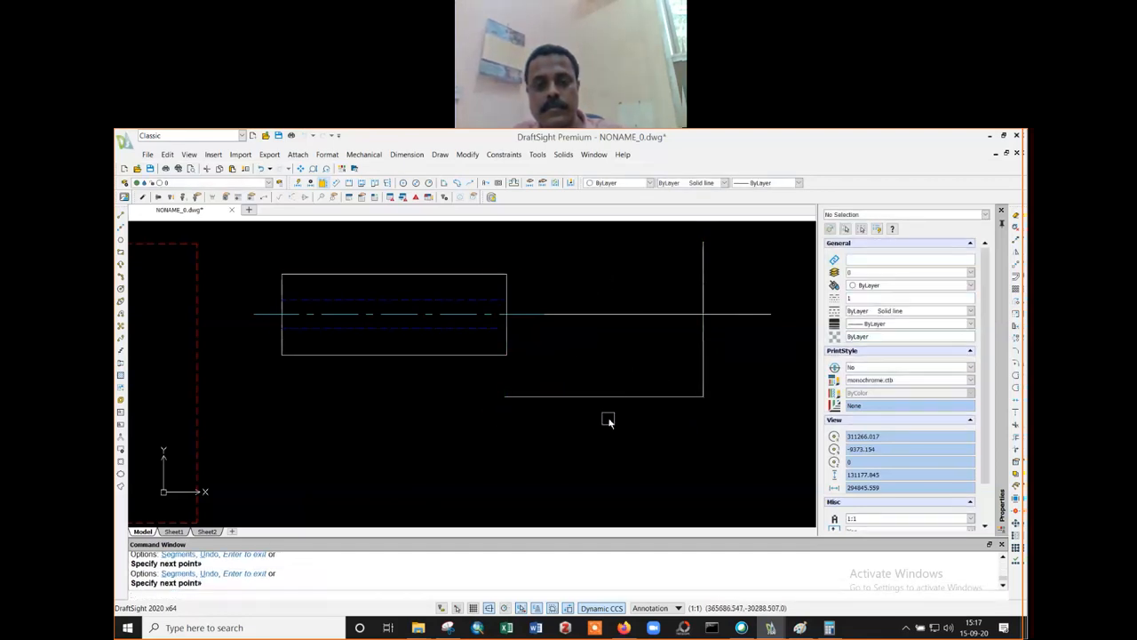
key(Return)
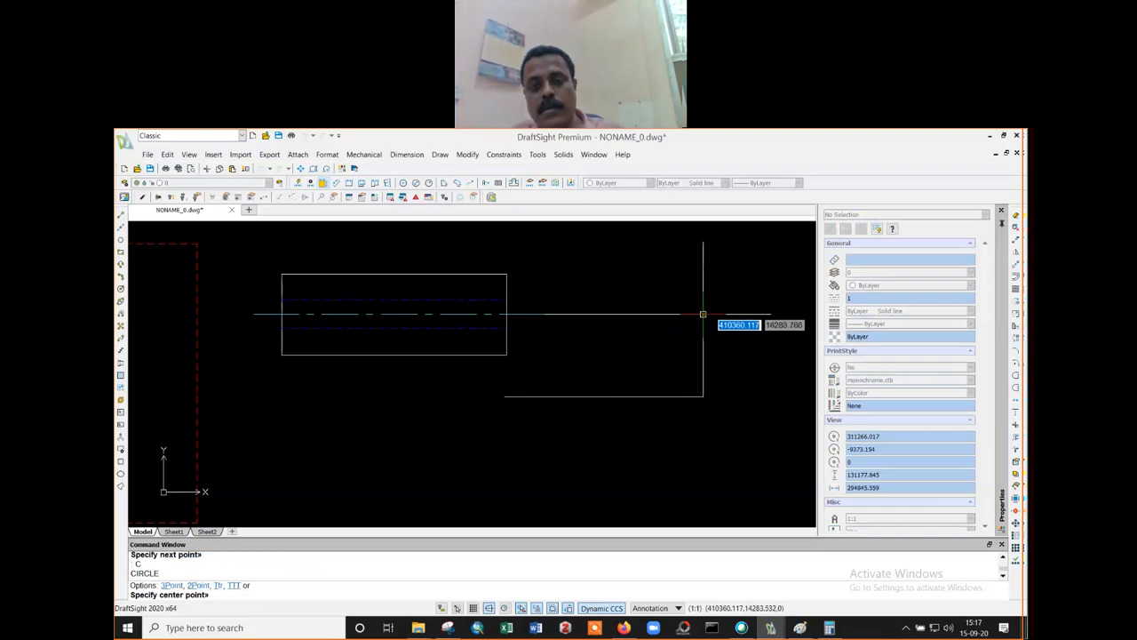
key(Escape)
key(Escape)
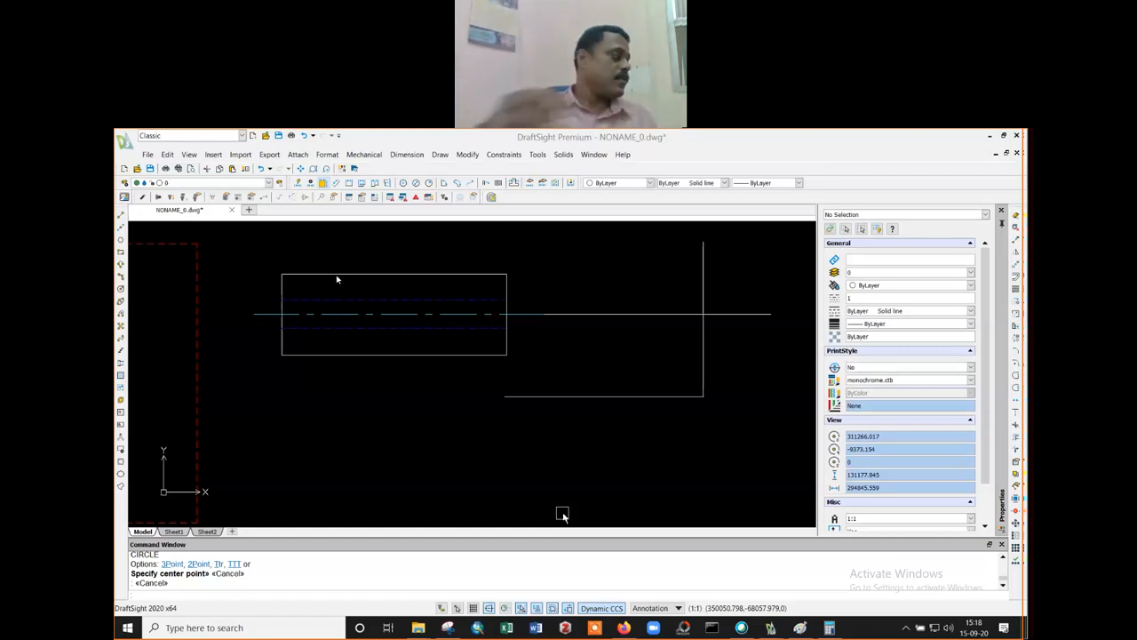
click(219, 249)
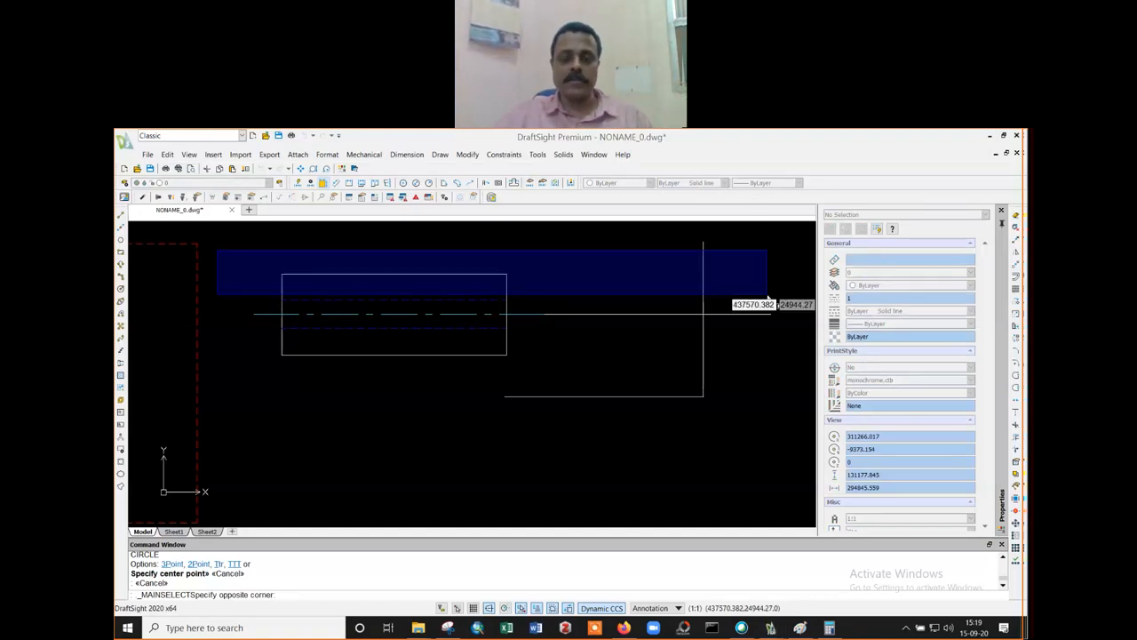
click(357, 229)
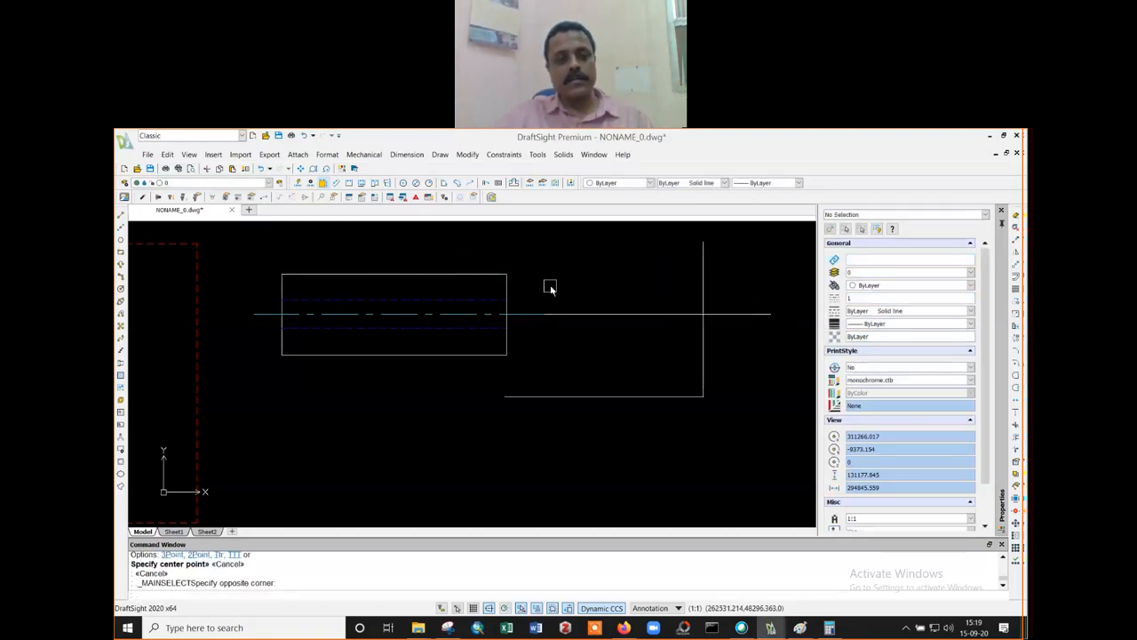
right_click(704, 318)
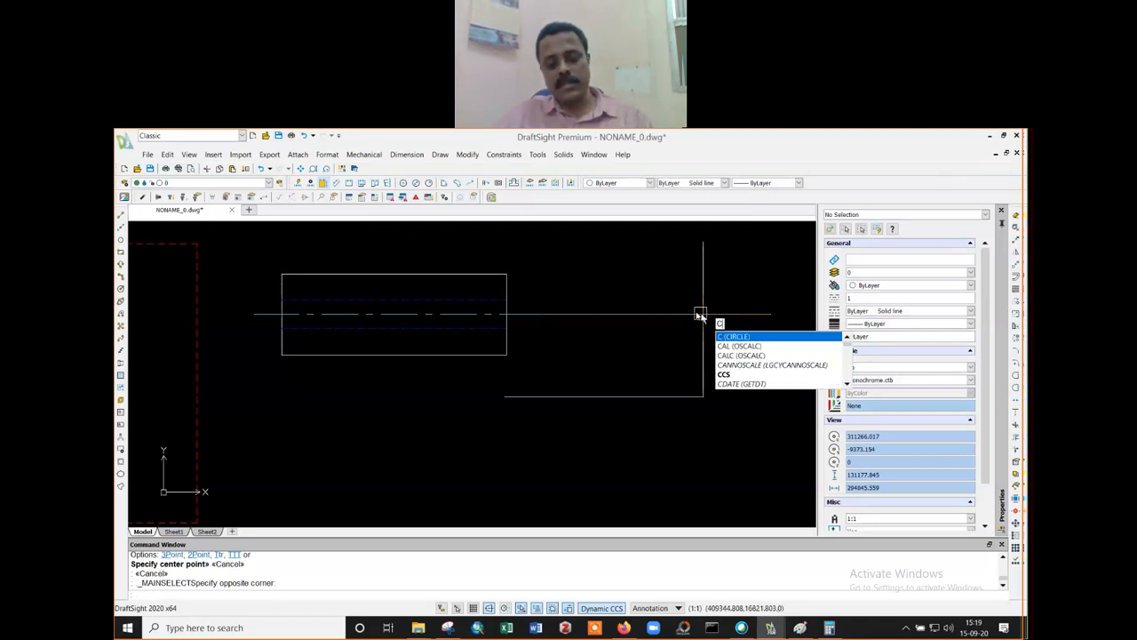
click(720, 334)
key(Escape)
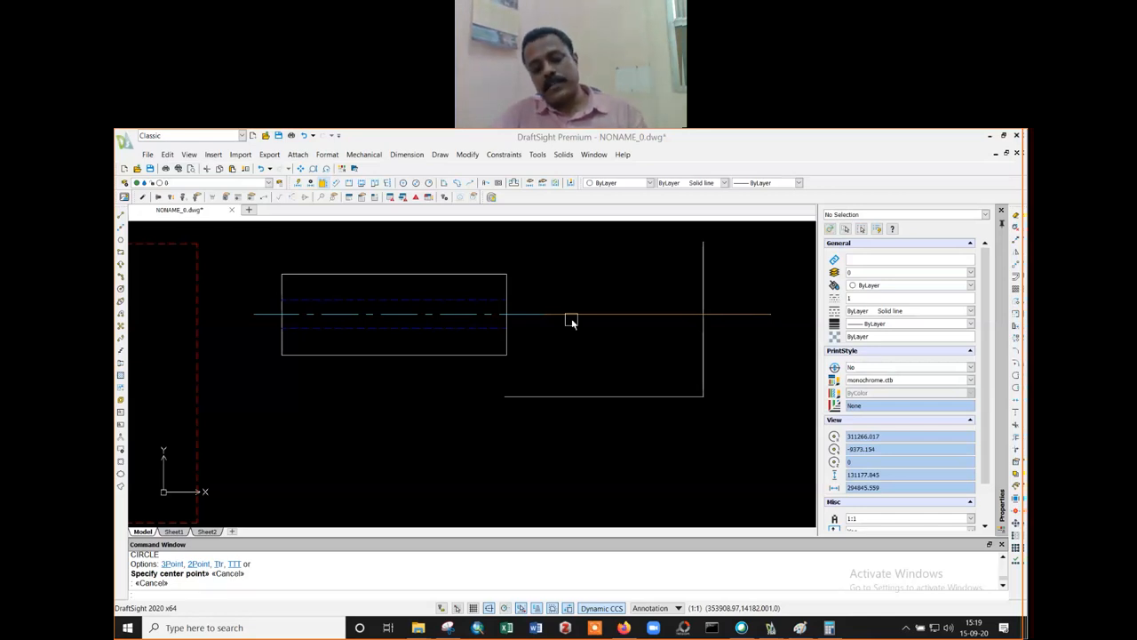
click(621, 363)
click(657, 391)
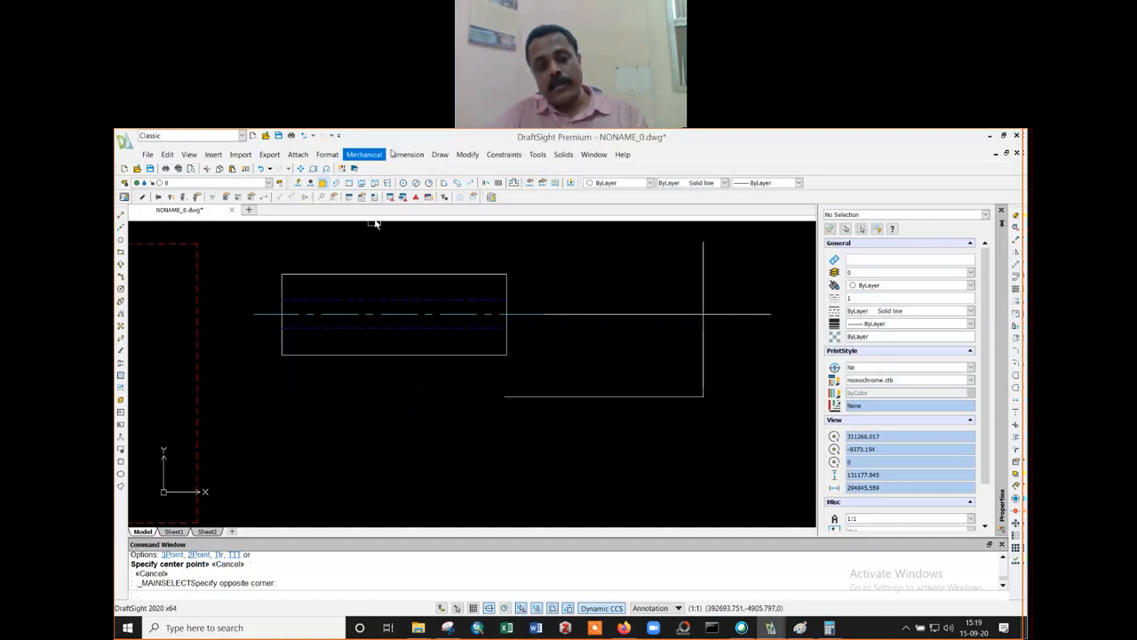
click(440, 155)
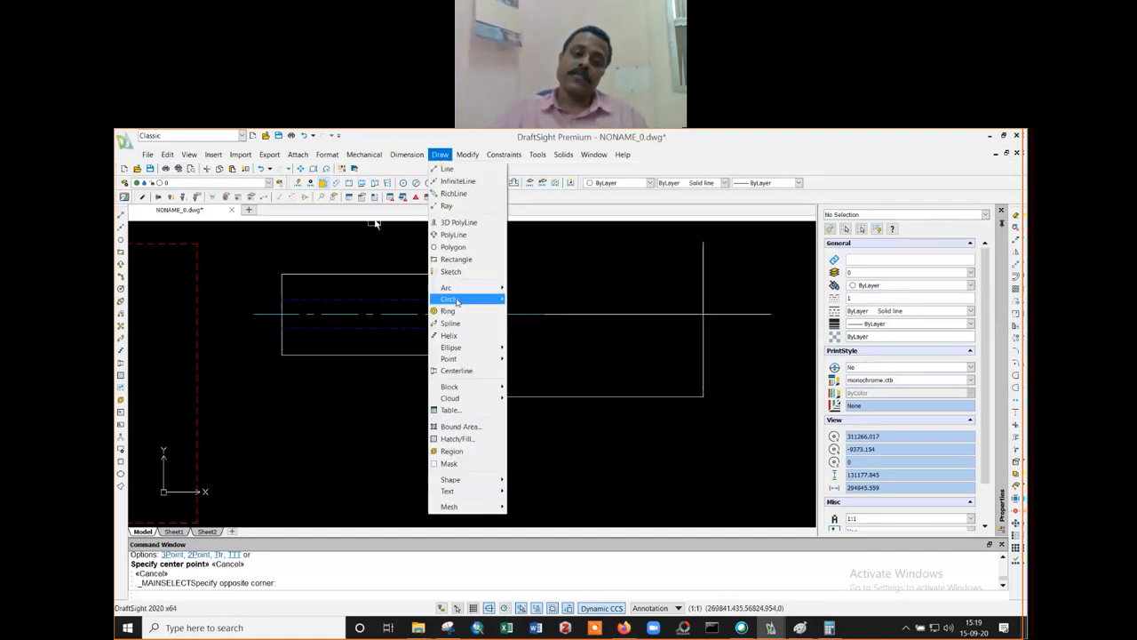
mouse_move(457, 302)
click(450, 136)
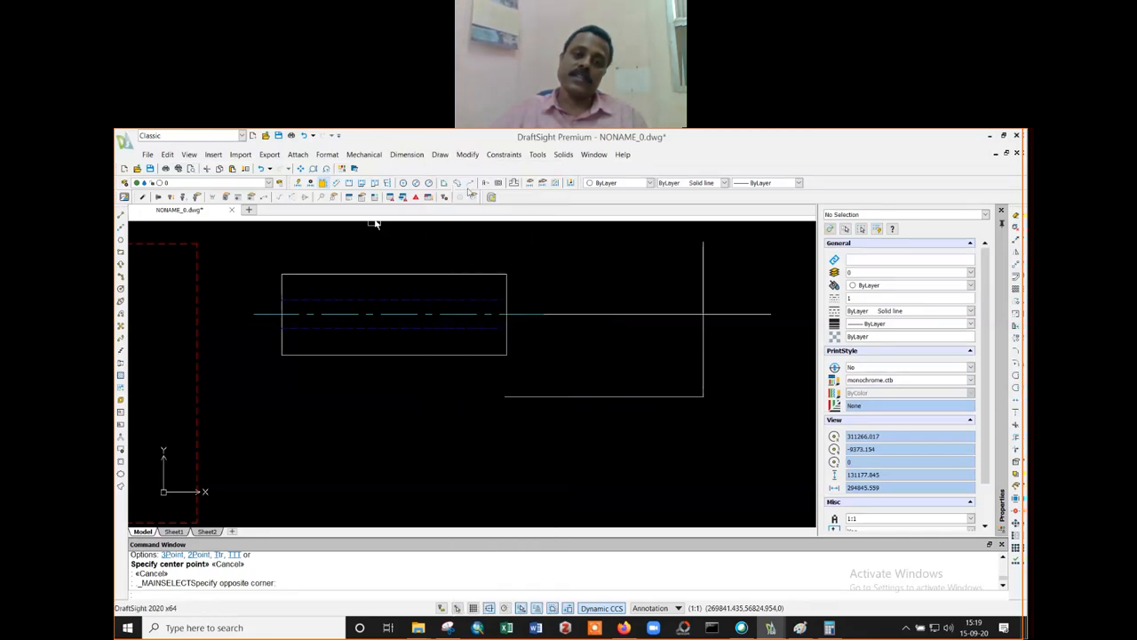
click(616, 285)
click(633, 300)
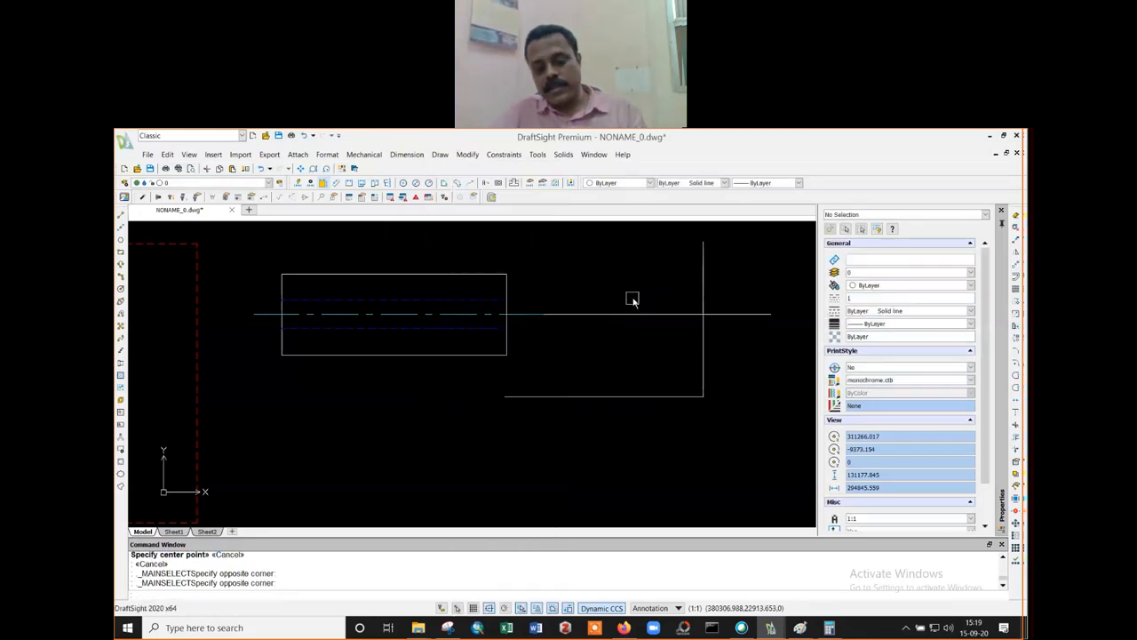
text(c)
key(Return)
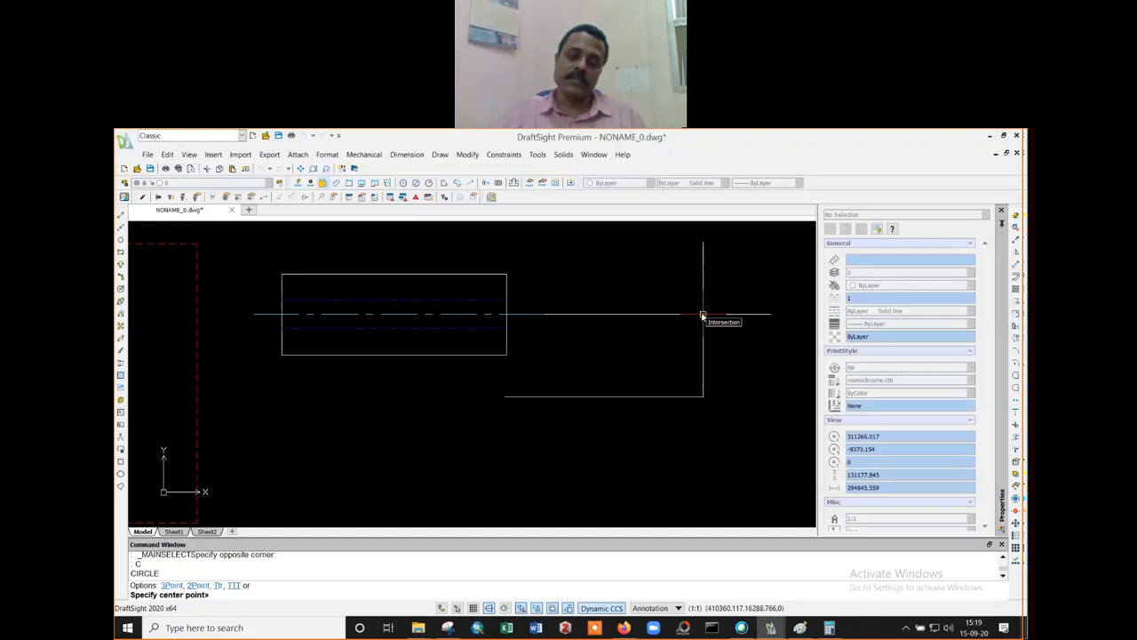
key(Escape)
key(Escape)
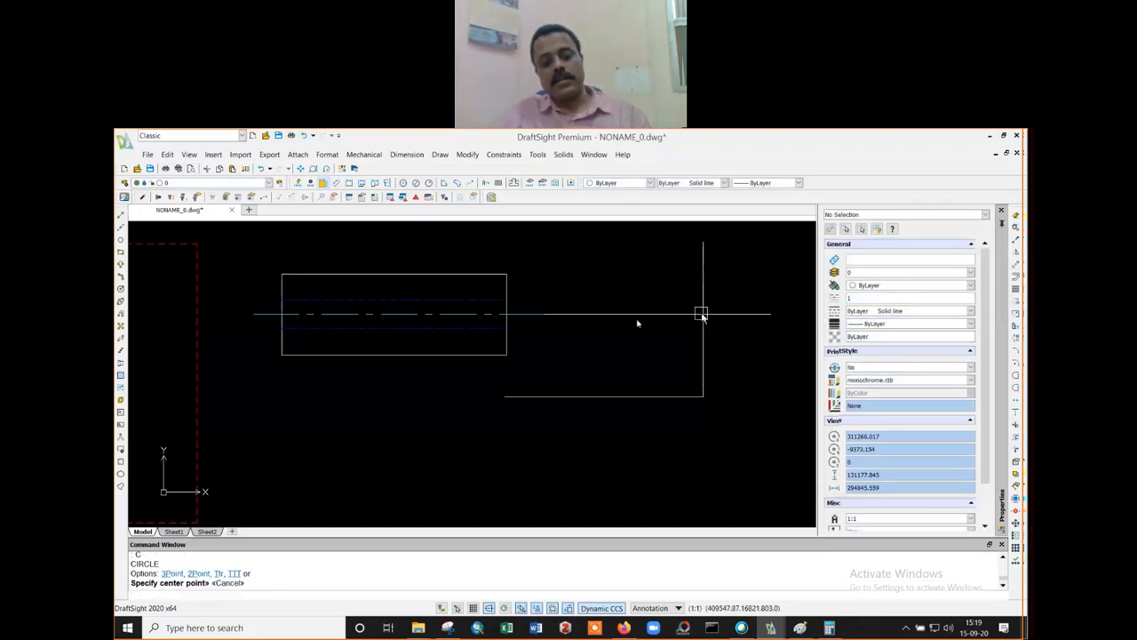
- Draw a horizontal projection line from the rectangle's upper-right corner rightward past the vertical line
key(l)
key(Return)
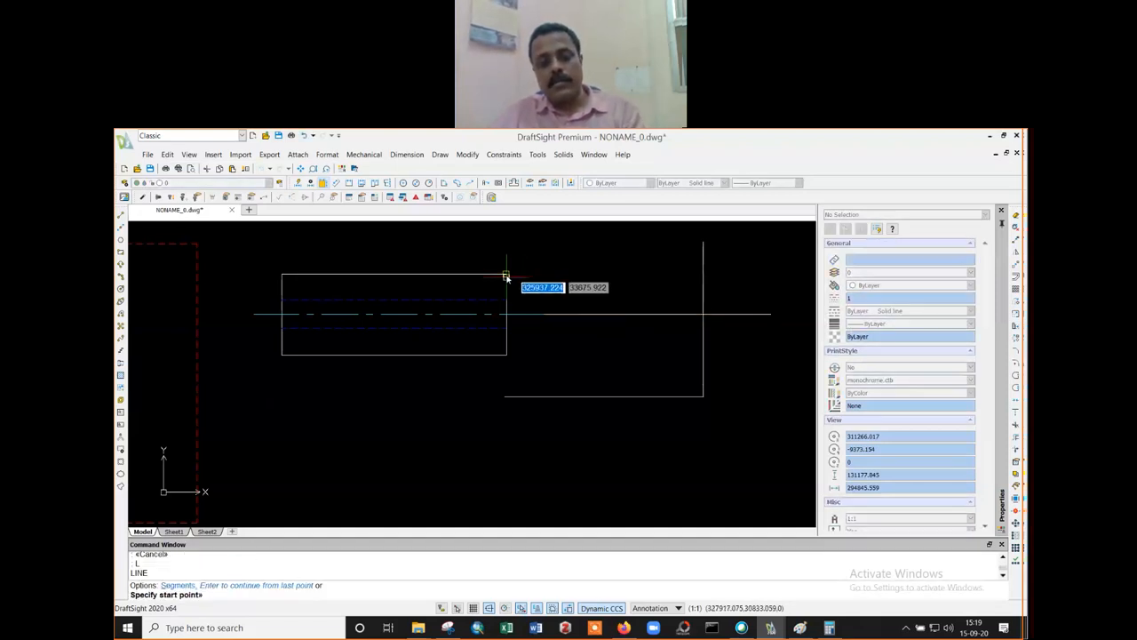
click(507, 274)
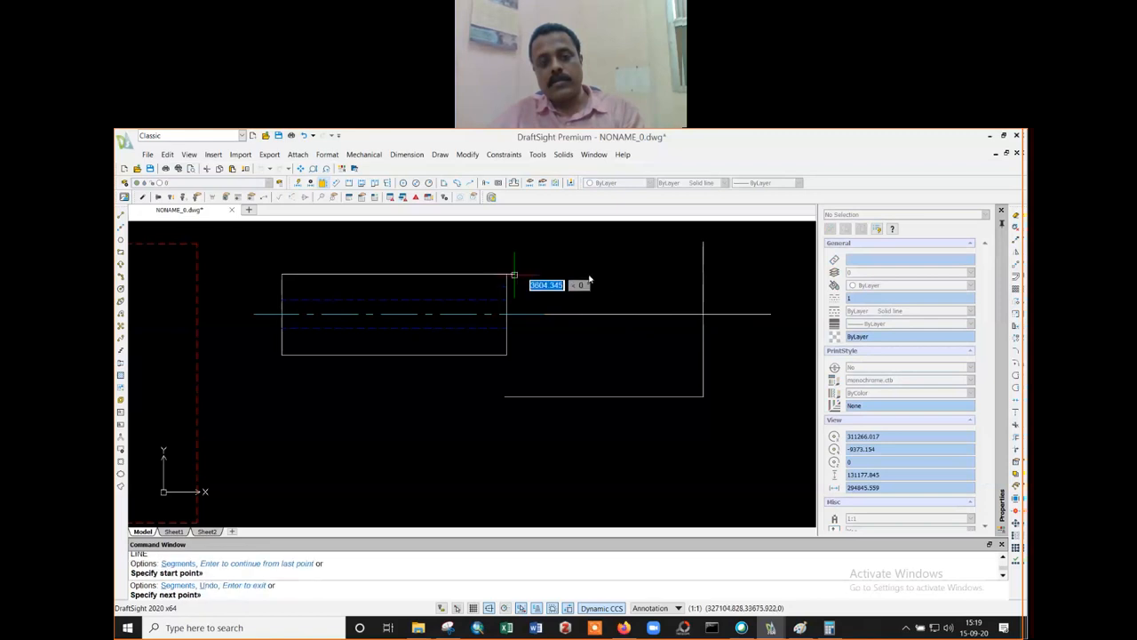
click(767, 274)
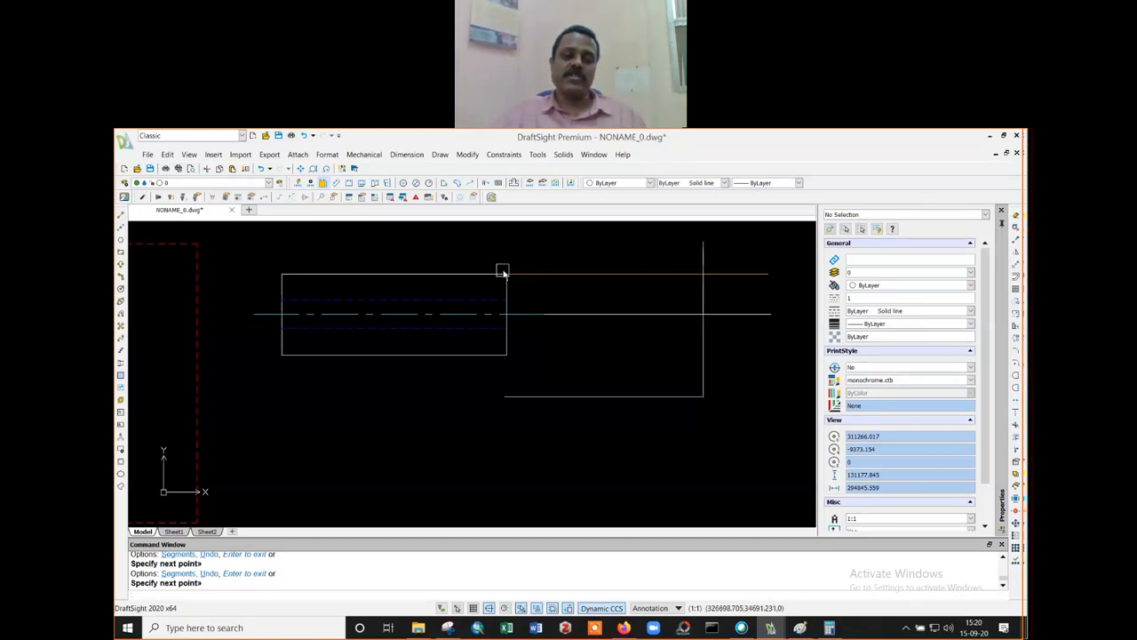
key(Return)
- Draw a circle of radius about 17387 centred where the vertical and horizontal lines cross, reaching the upper projection line
text(c)
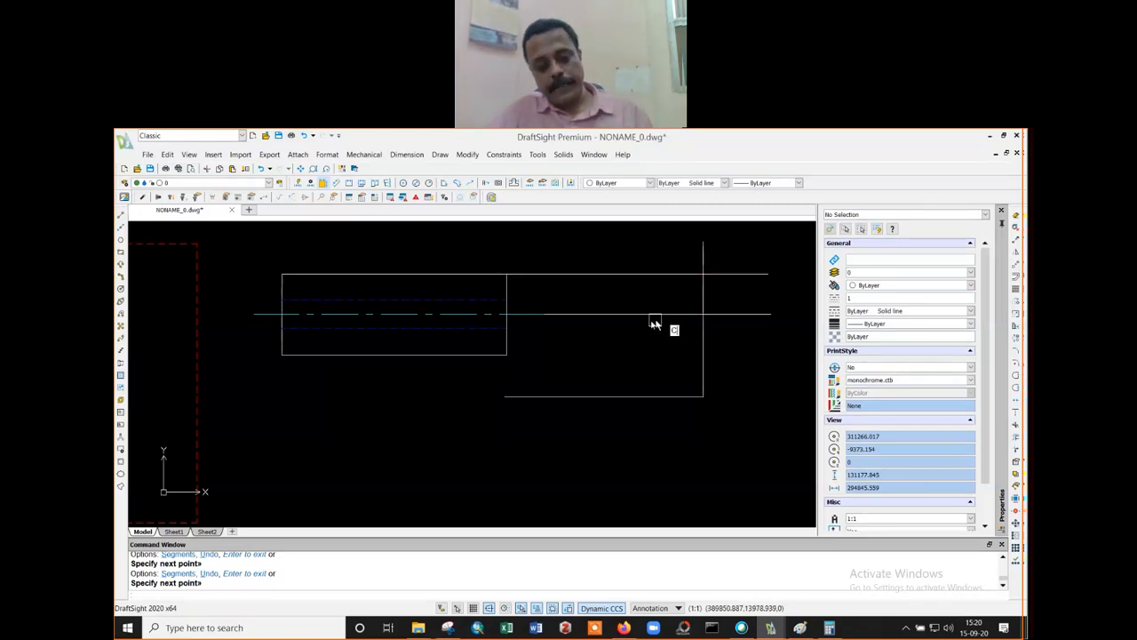
key(Return)
click(703, 315)
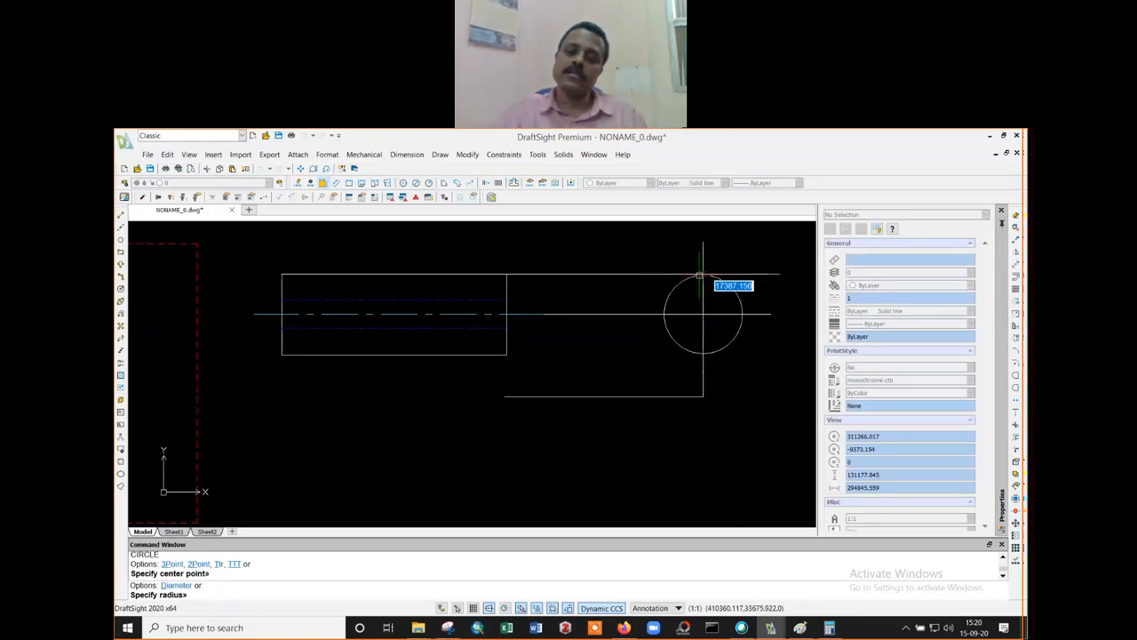
click(703, 275)
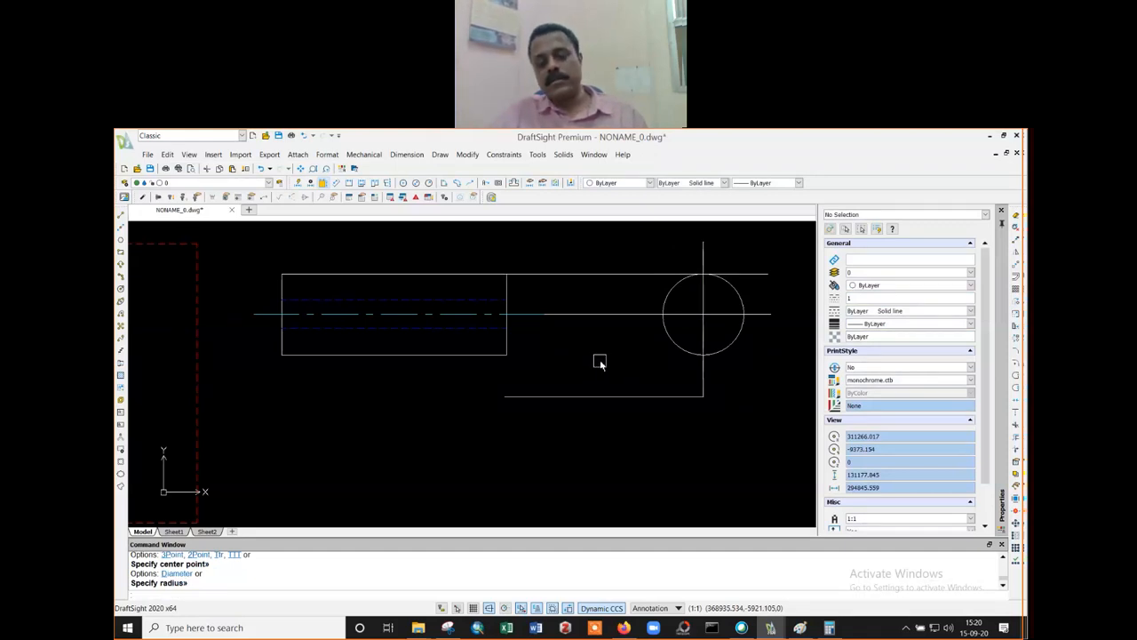
- Draw a horizontal projection line from the upper hidden line's right end through the circle to just past its right side
text(l)
key(Return)
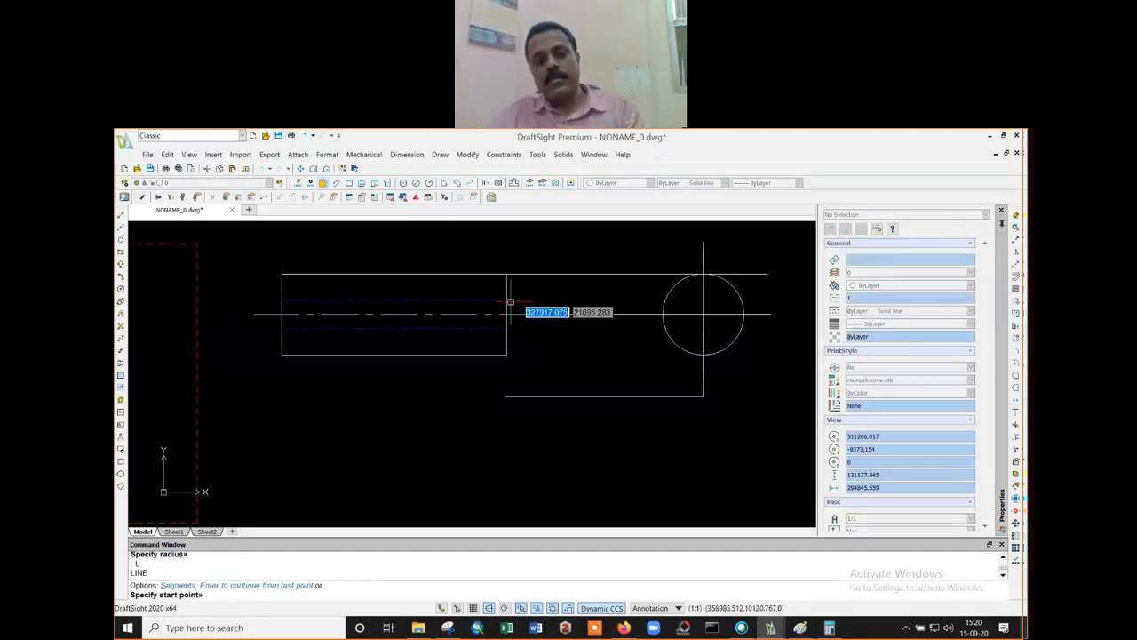
click(508, 299)
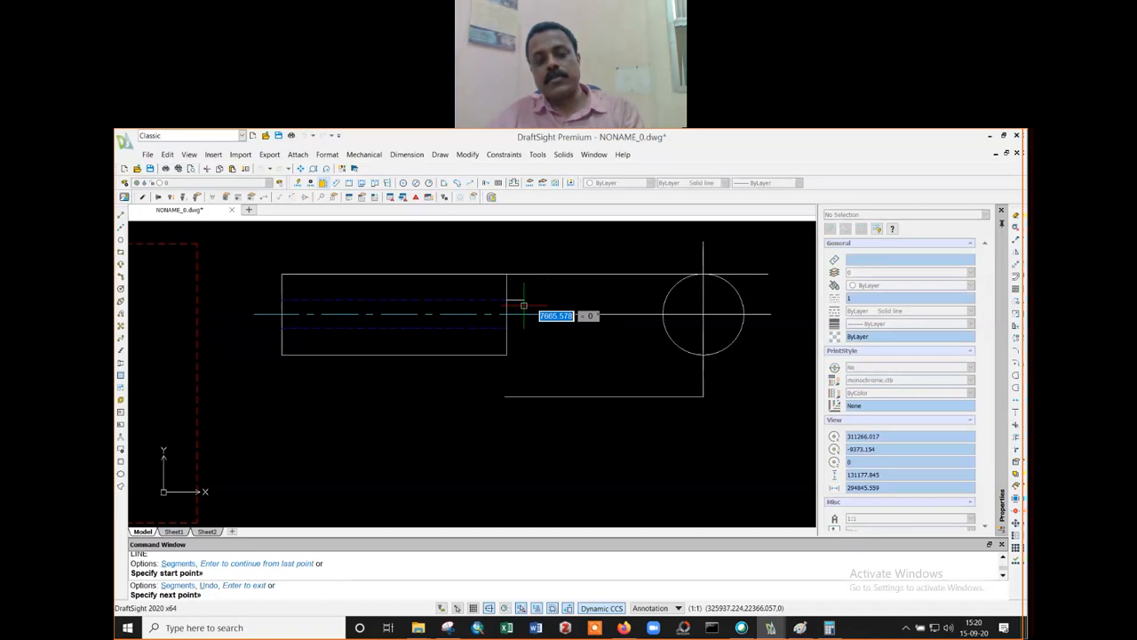
click(753, 402)
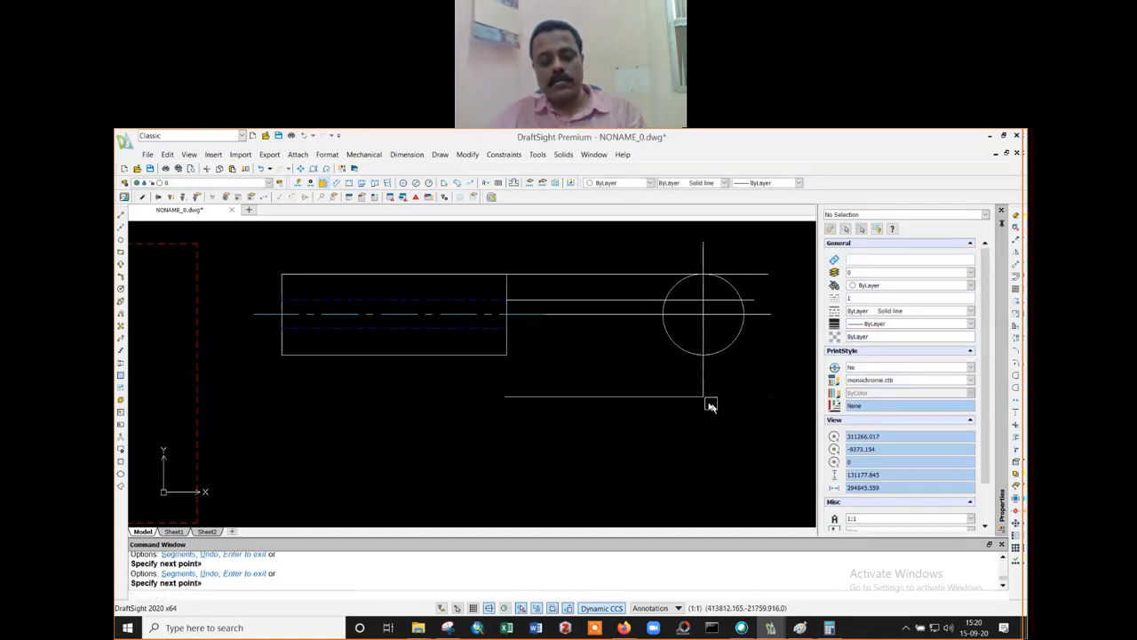
key(Return)
- Draw a concentric inner circle from the outer circle's centre, with its radius reaching the hidden-line projection
text(c)
key(Return)
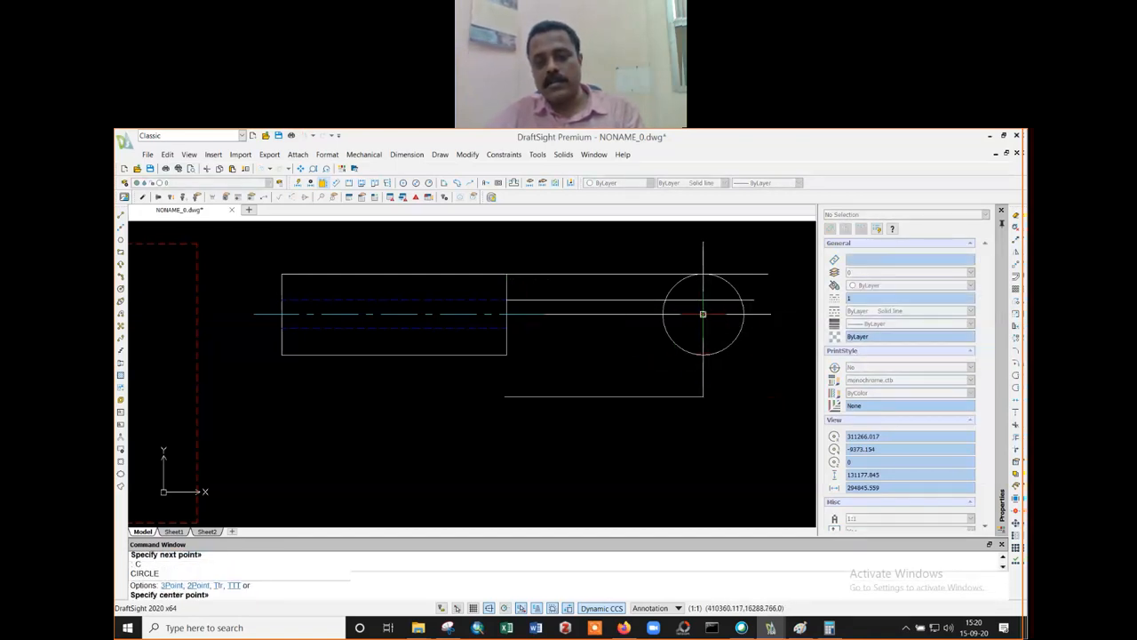
click(703, 314)
click(703, 301)
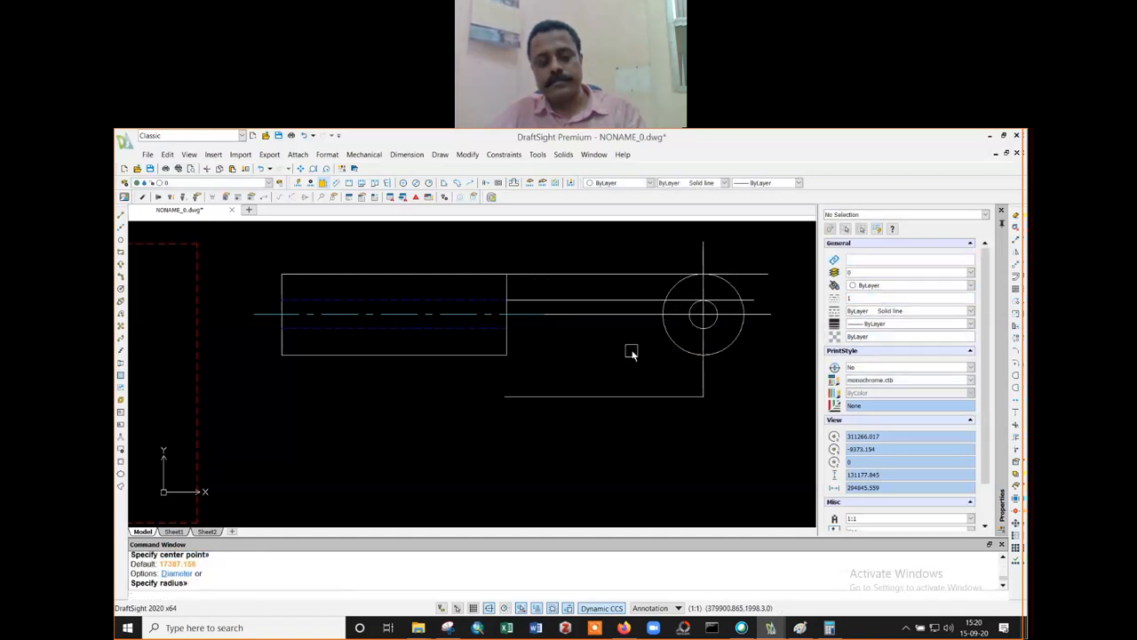
- Delete the three horizontal projection lines, the vertical line through the circles and the lower horizontal line
text(e)
key(Return)
click(635, 256)
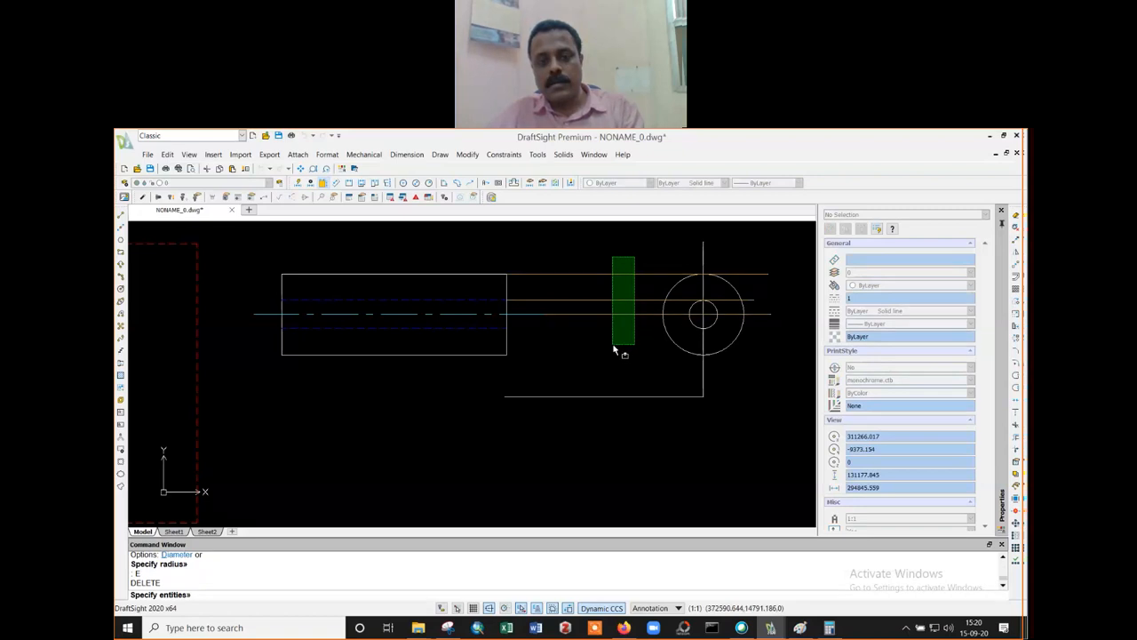
click(613, 345)
key(Return)
click(712, 385)
click(657, 404)
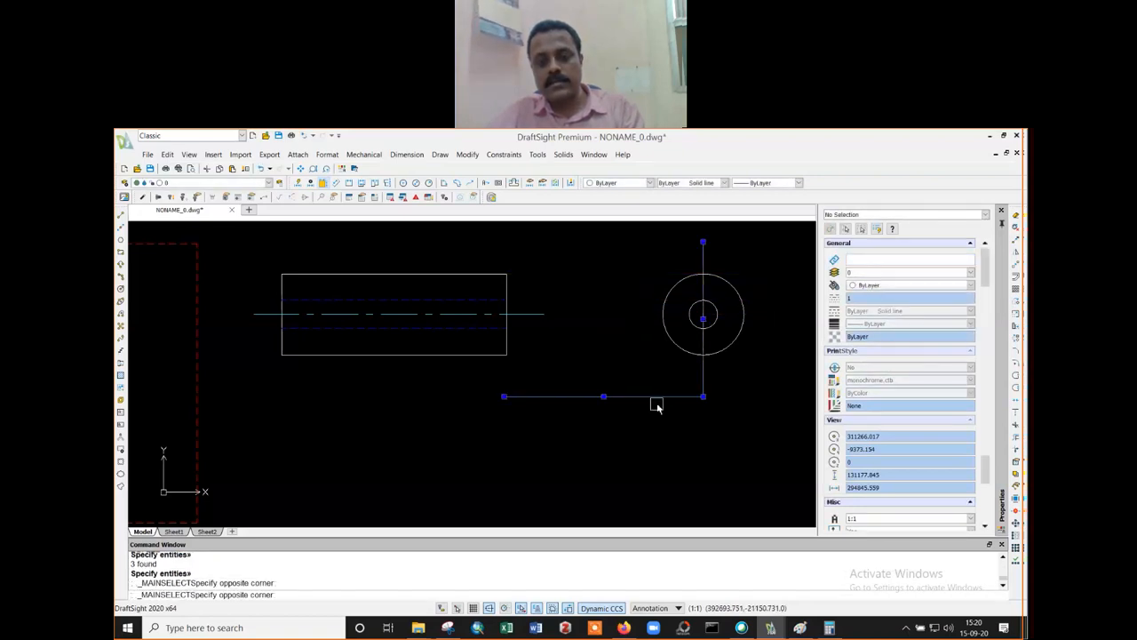
key(Delete)
- Draw a horizontal line about 40942 units long from the outer circle's left quadrant through its centre, past the right side
text(l)
key(Return)
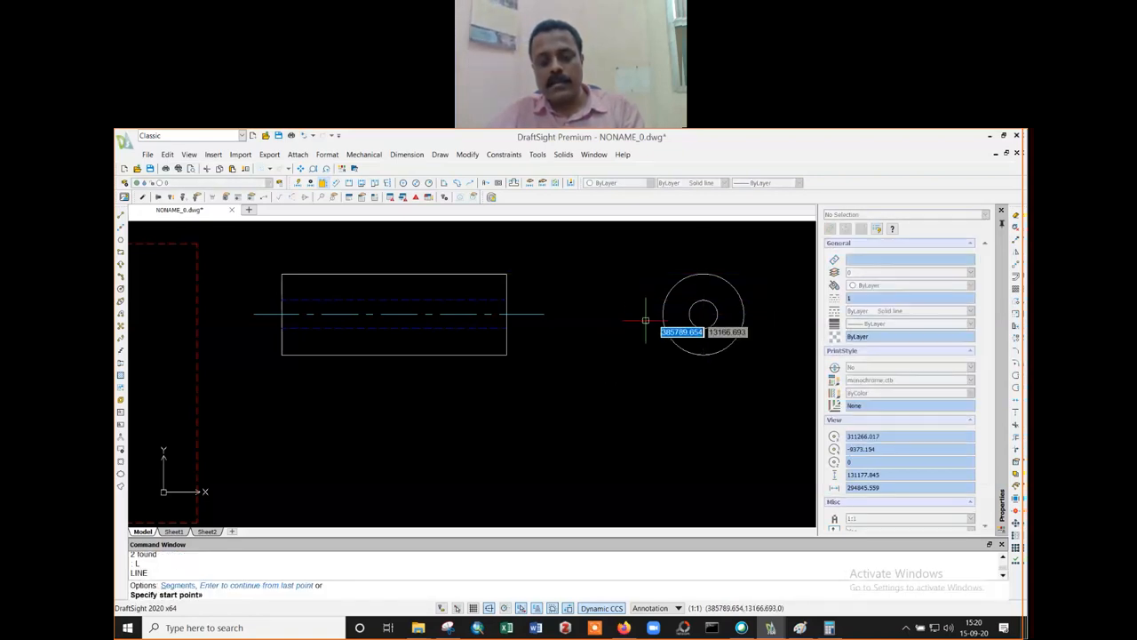
click(664, 313)
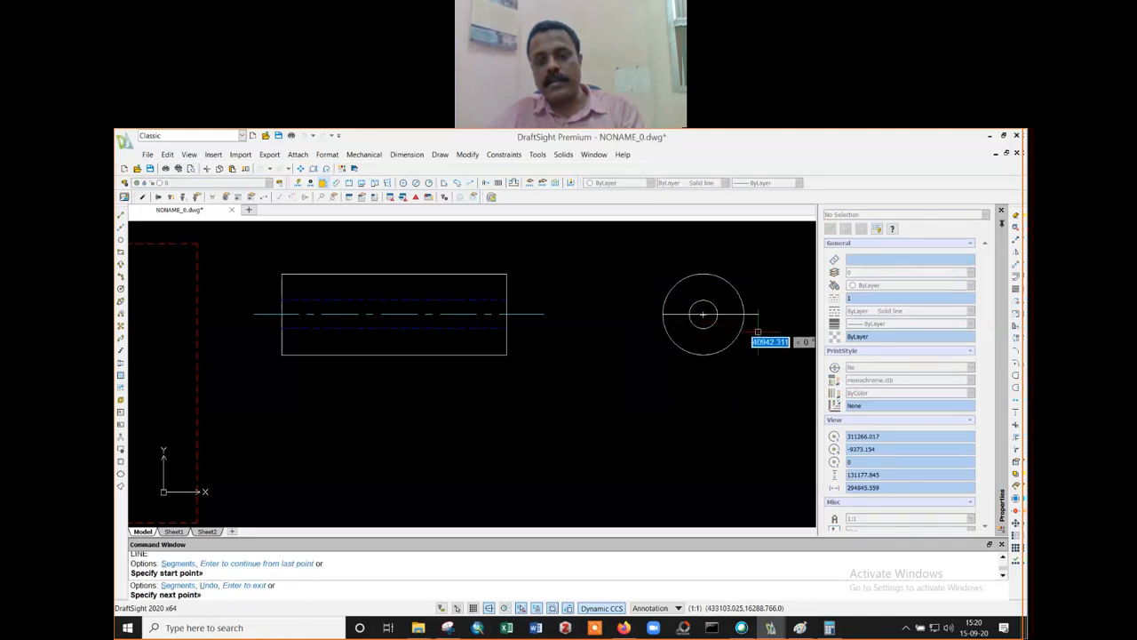
click(758, 331)
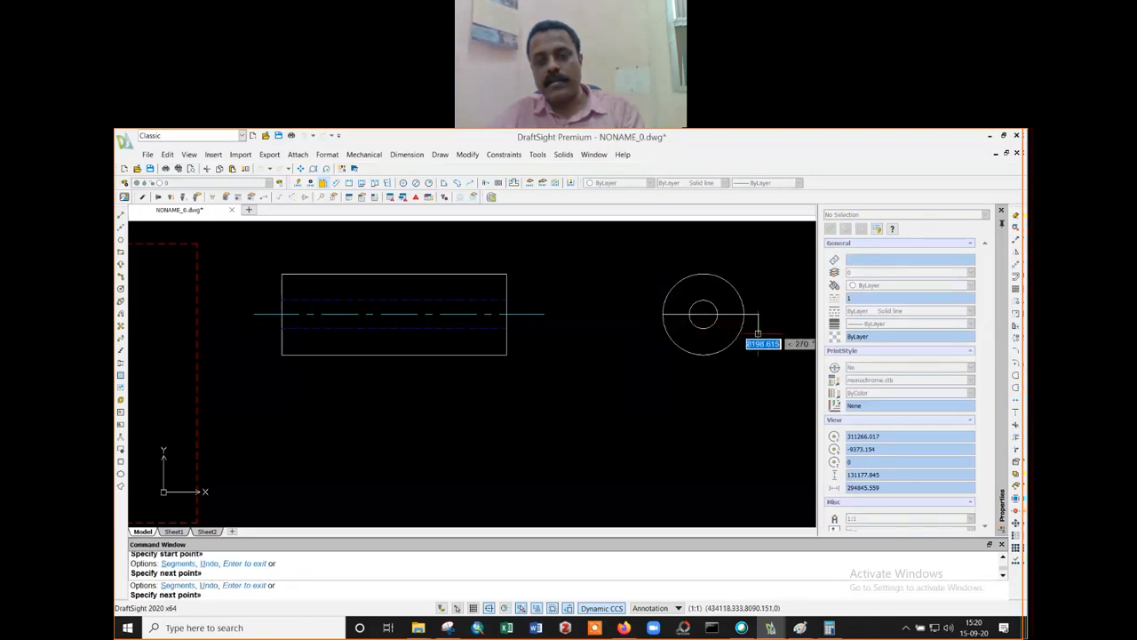
key(Return)
- Draw a vertical line from the outer circle's top quadrant down through the centre to below the circle
key(Return)
click(703, 271)
click(703, 377)
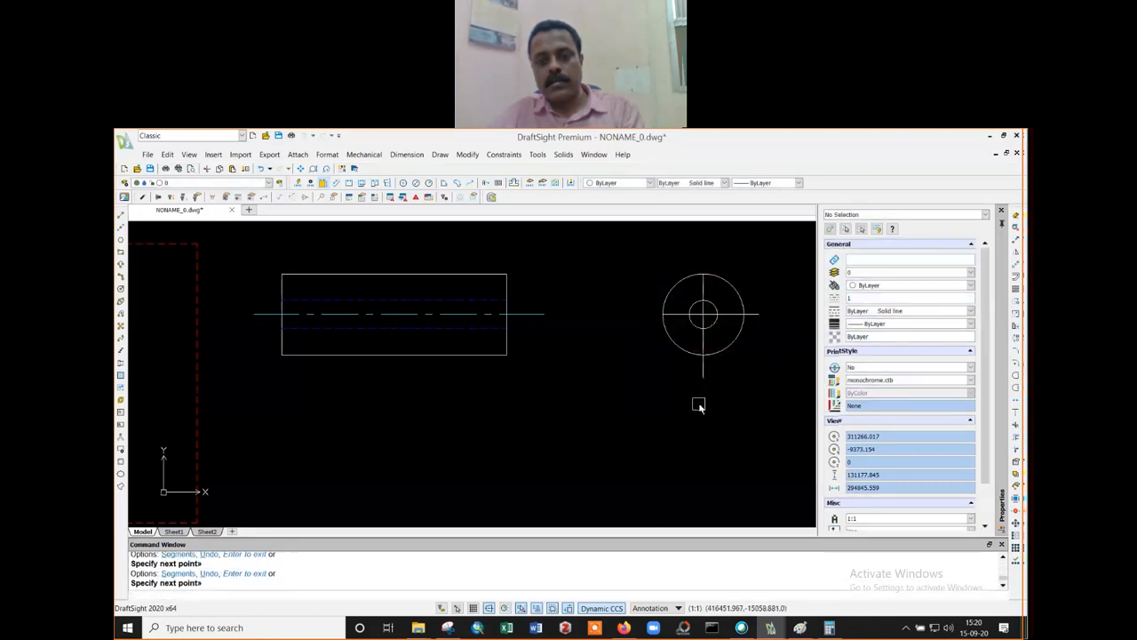
- Offset the outer circle outward by a short distance picked between two points, to a radius of about 20636
text(o)
key(Return)
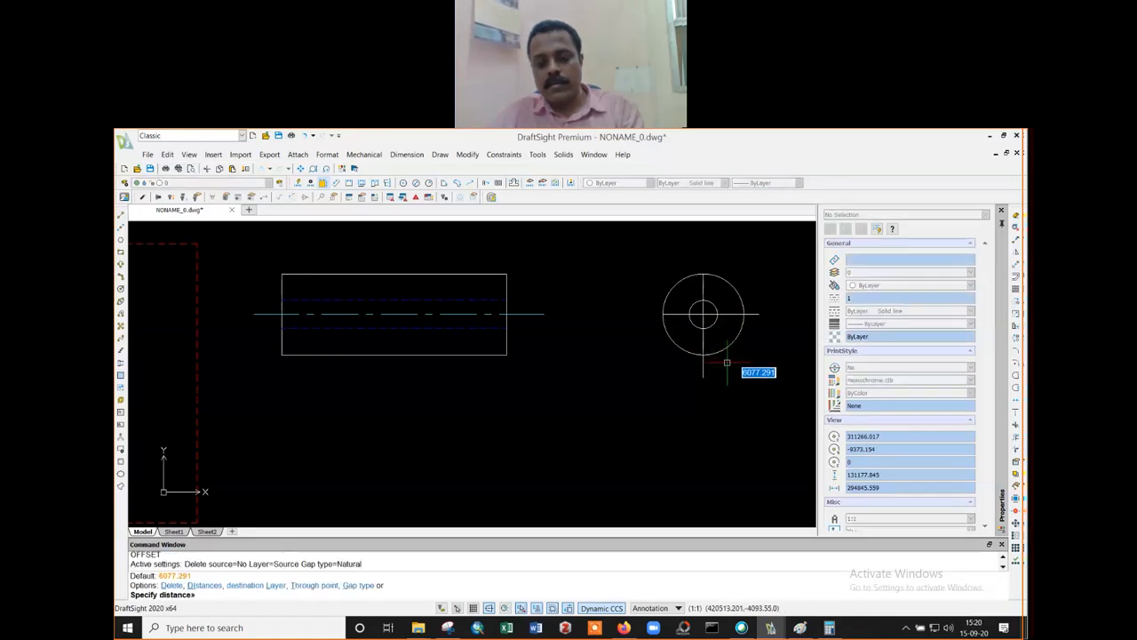
click(729, 364)
click(736, 371)
click(733, 344)
click(750, 361)
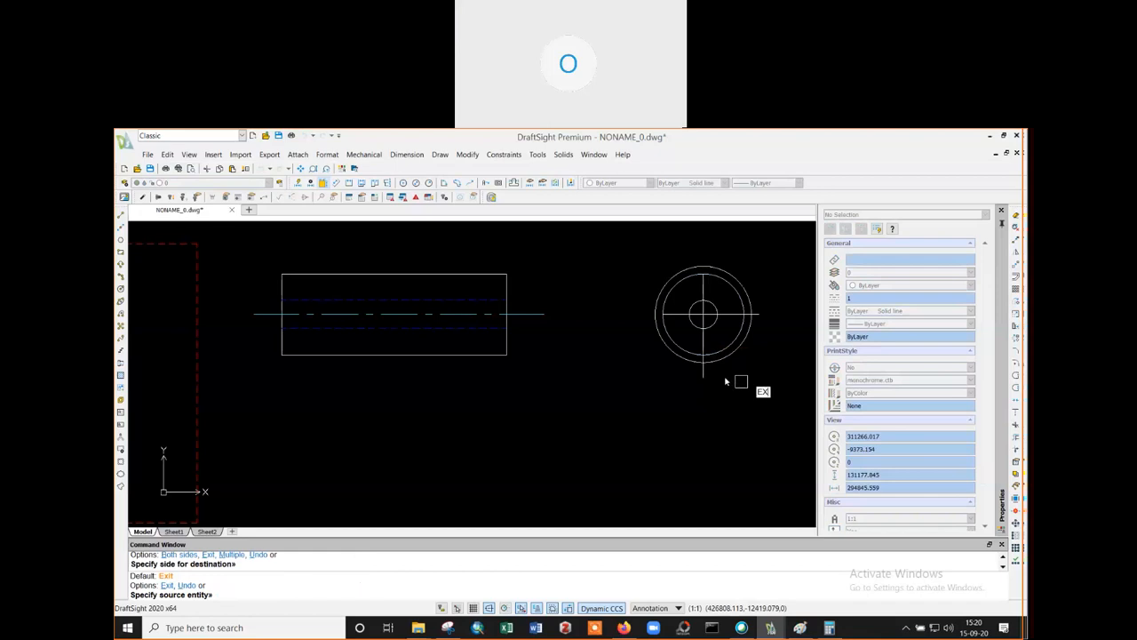
key(Return)
- Clear the selection of the offset circle and undo the outward offset of the outer circle
click(656, 332)
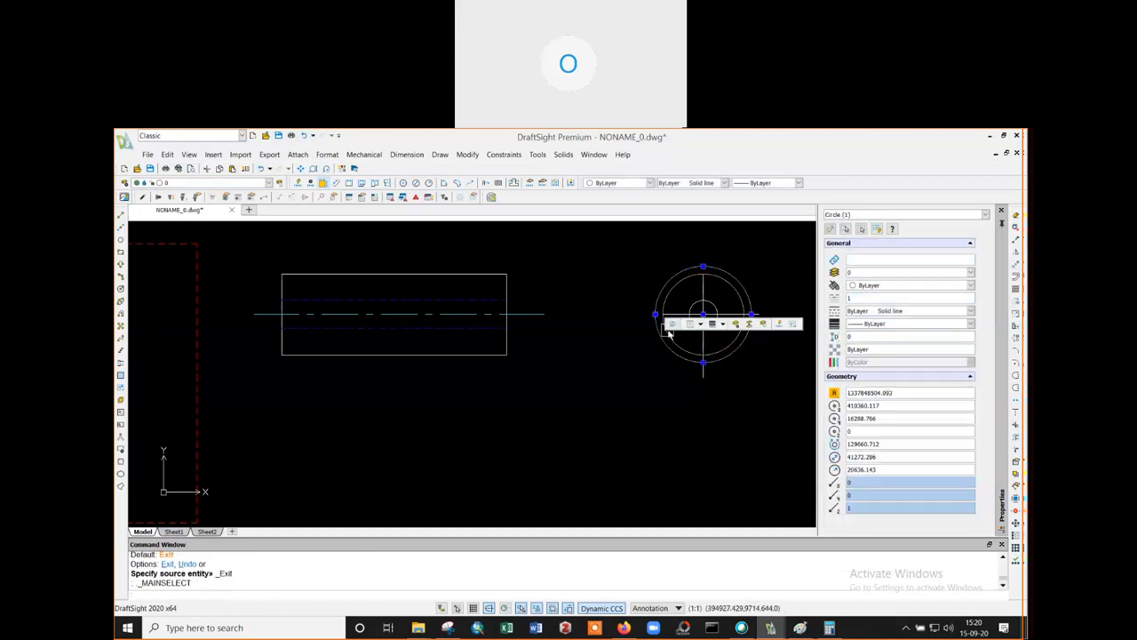
key(Escape)
key(Escape)
key(Escape)
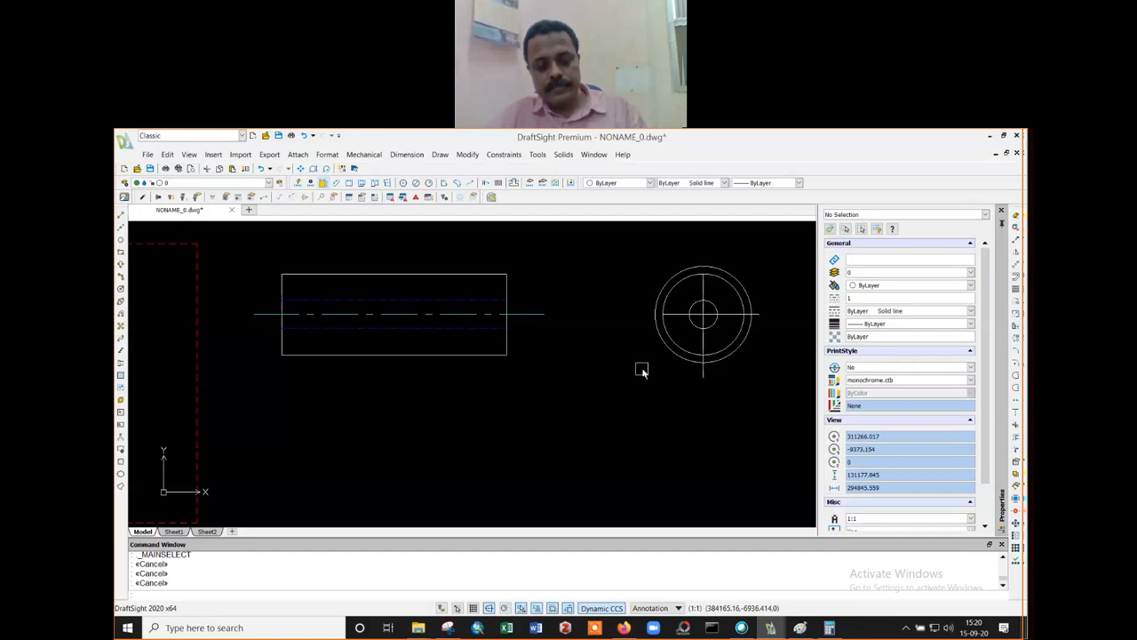
key(ctrl+z)
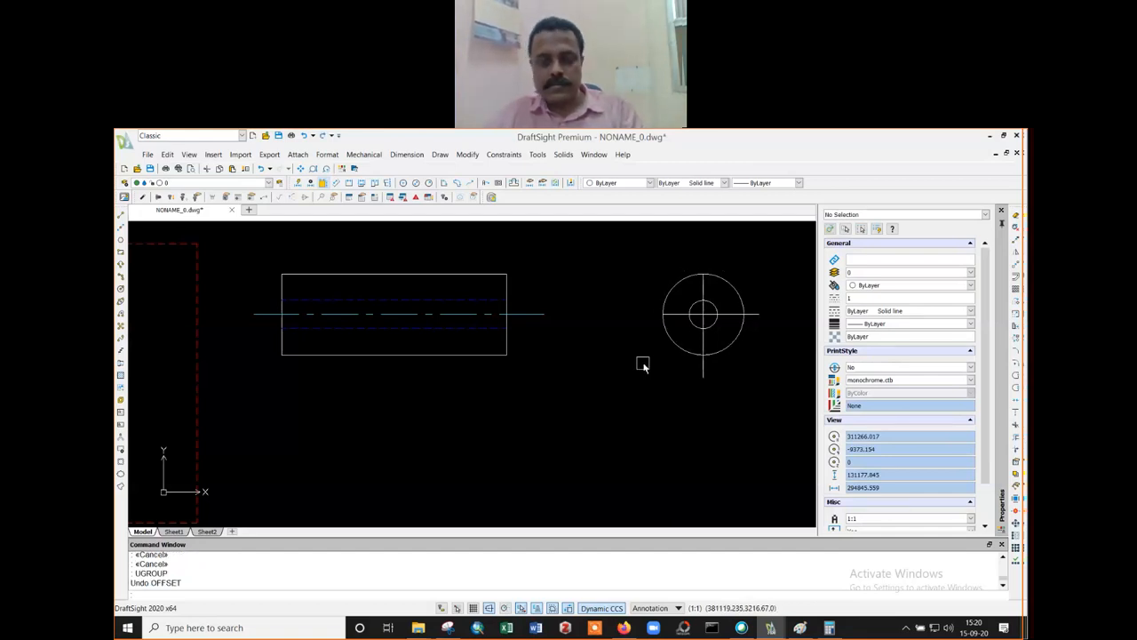
- Offset the inner circle outward by the default distance of 6077.291
scroll(640, 349, up, 3)
scroll(640, 350, down, 1)
text(p)
key(Return)
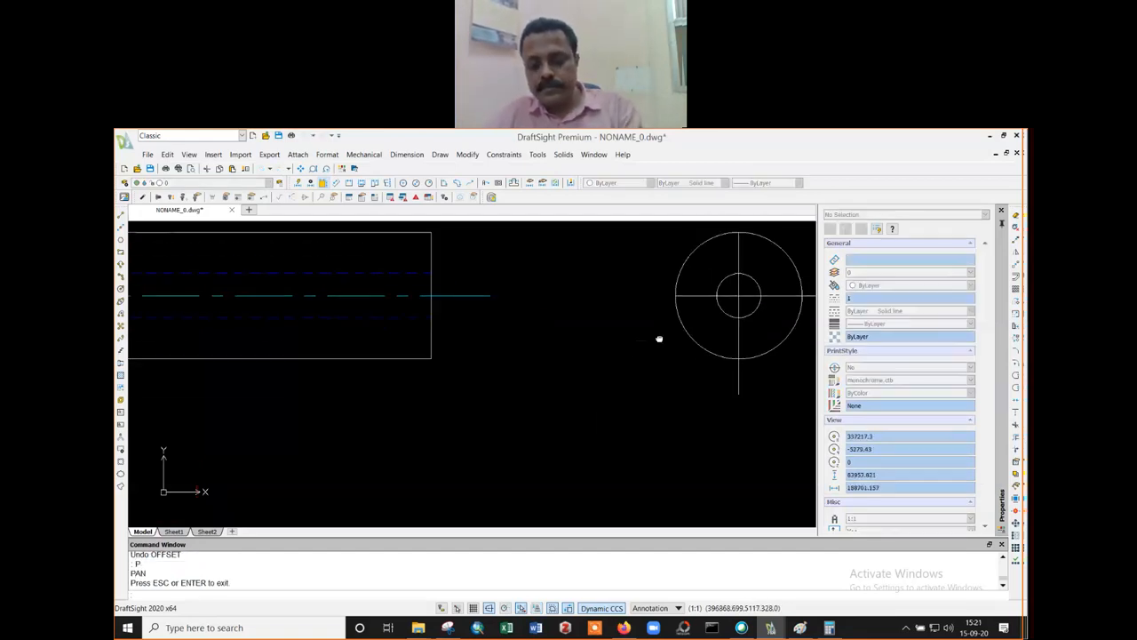
drag(660, 338, 530, 376)
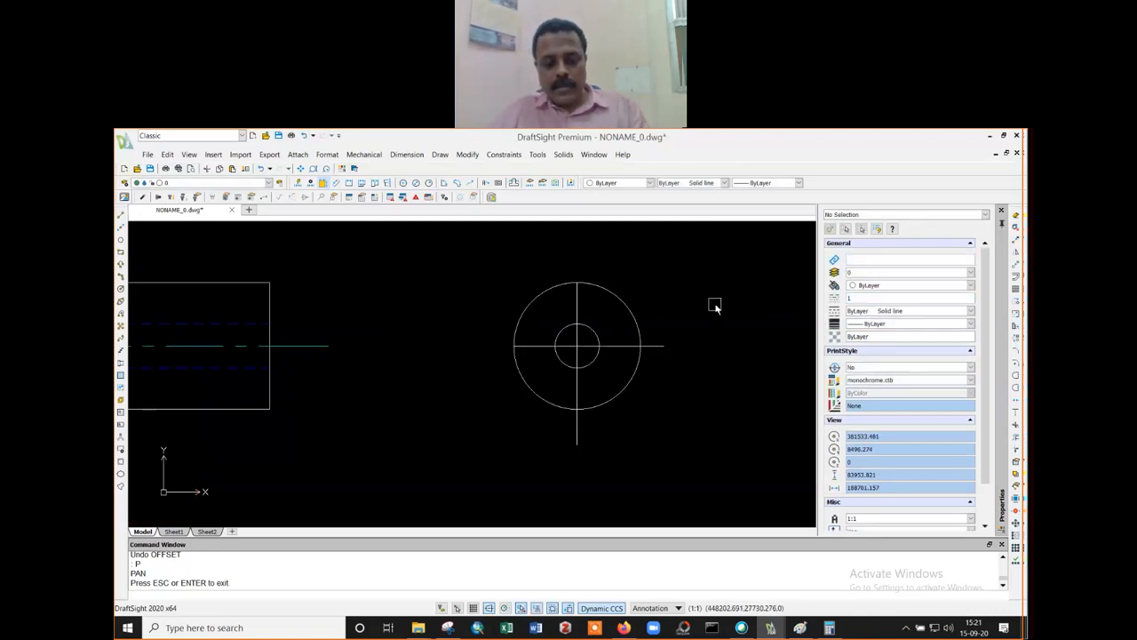
text(o)
key(Return)
key(Return)
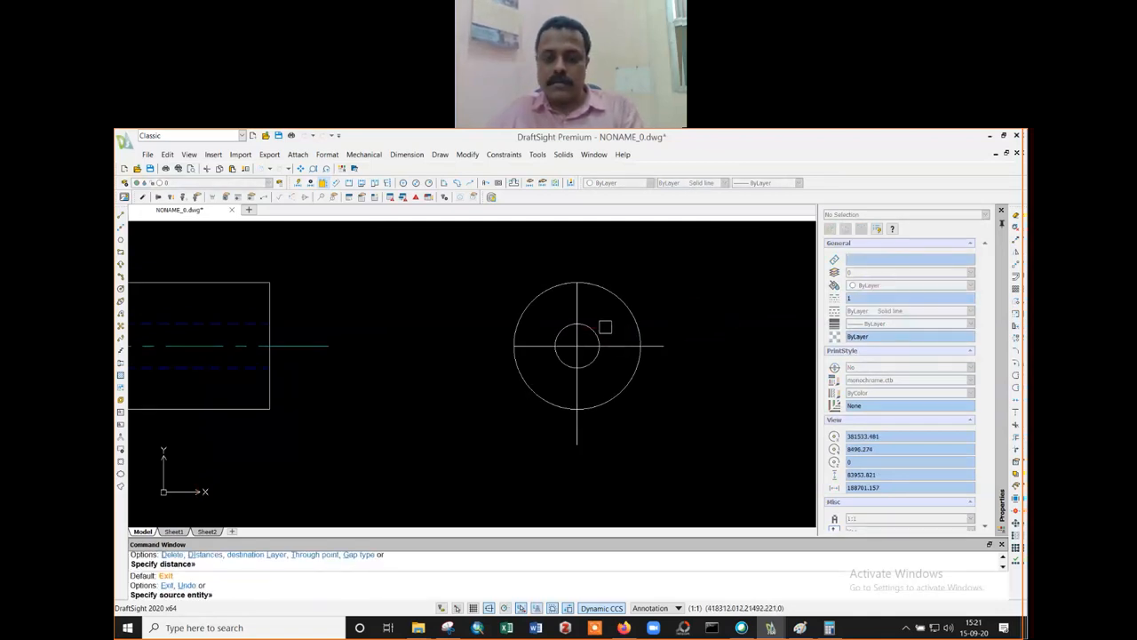
click(592, 331)
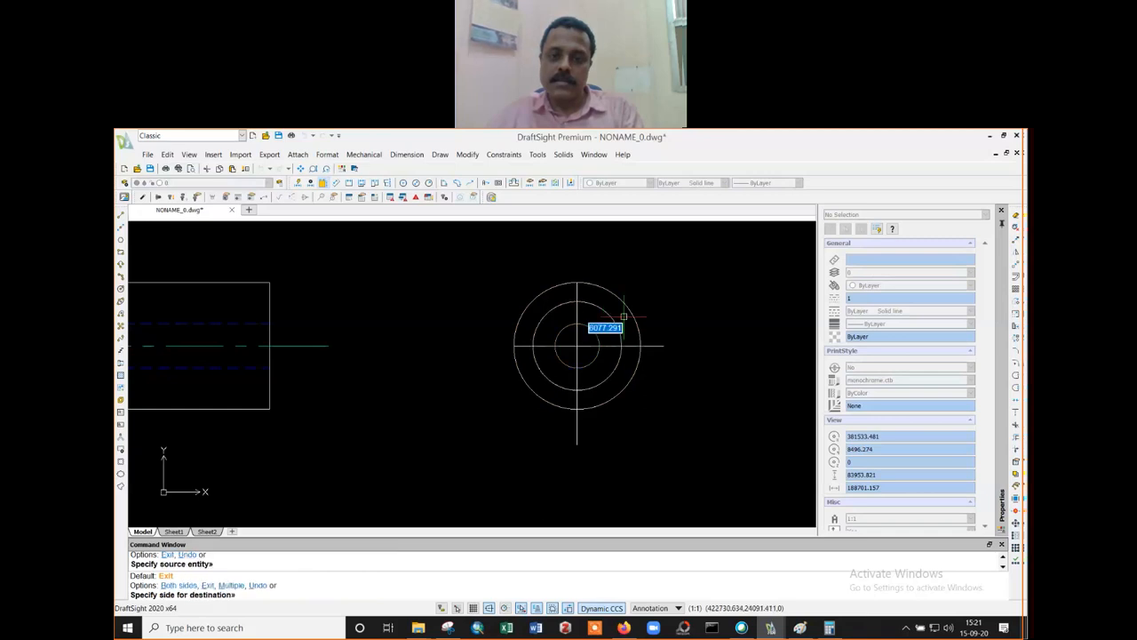
click(676, 302)
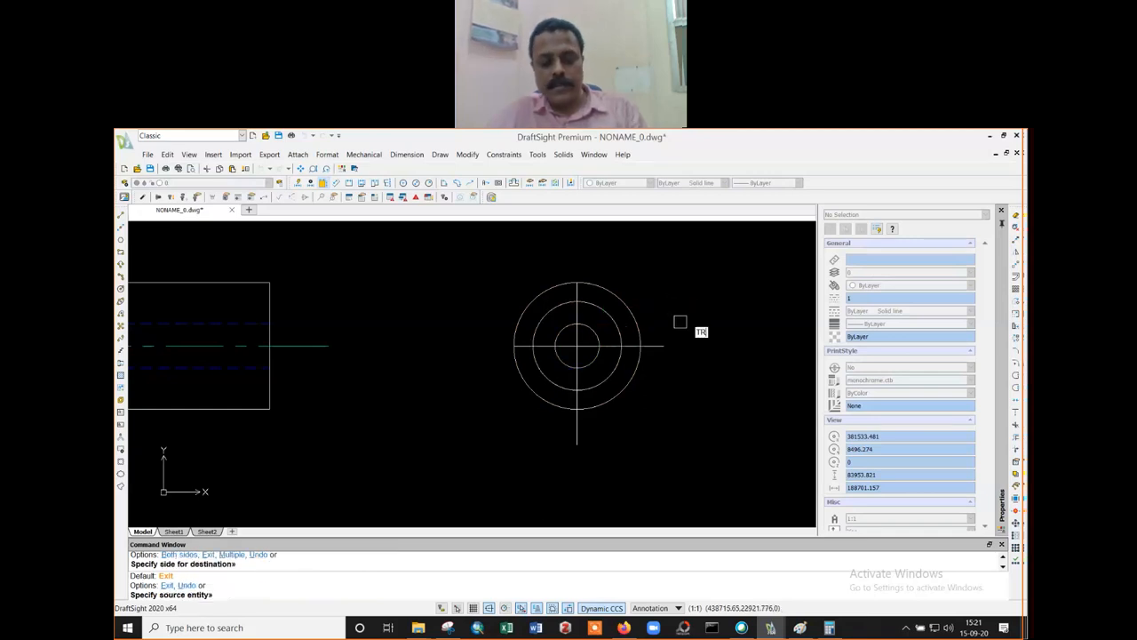
- End the Offset command and undo the offset copies around the inner circle
text(TR)
key(Return)
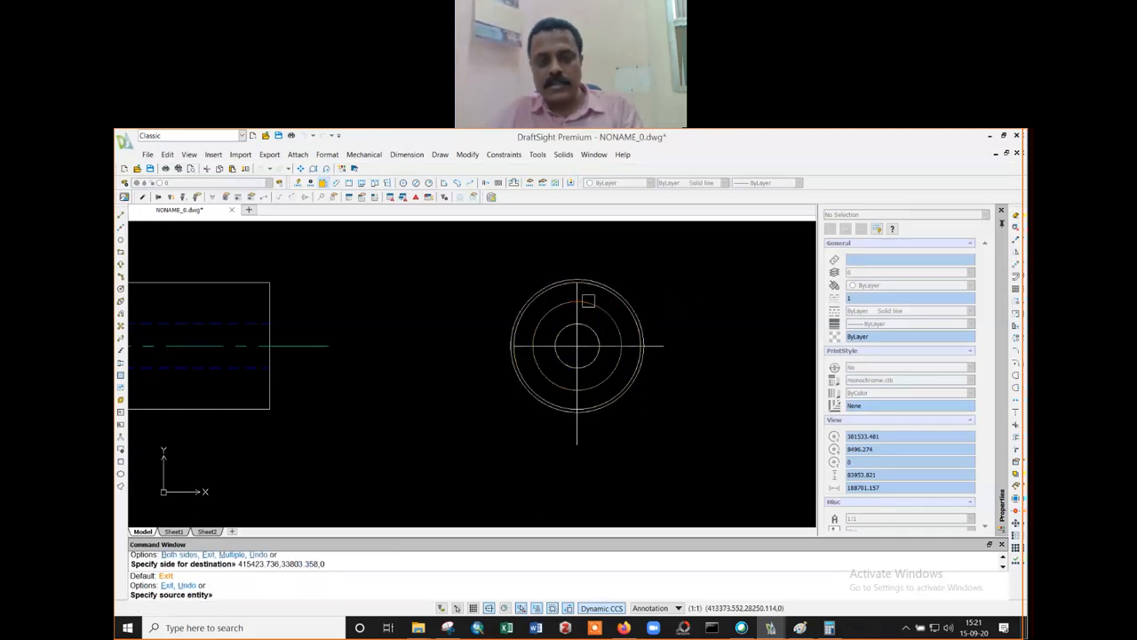
key(Escape)
key(Escape)
text(U)
key(Return)
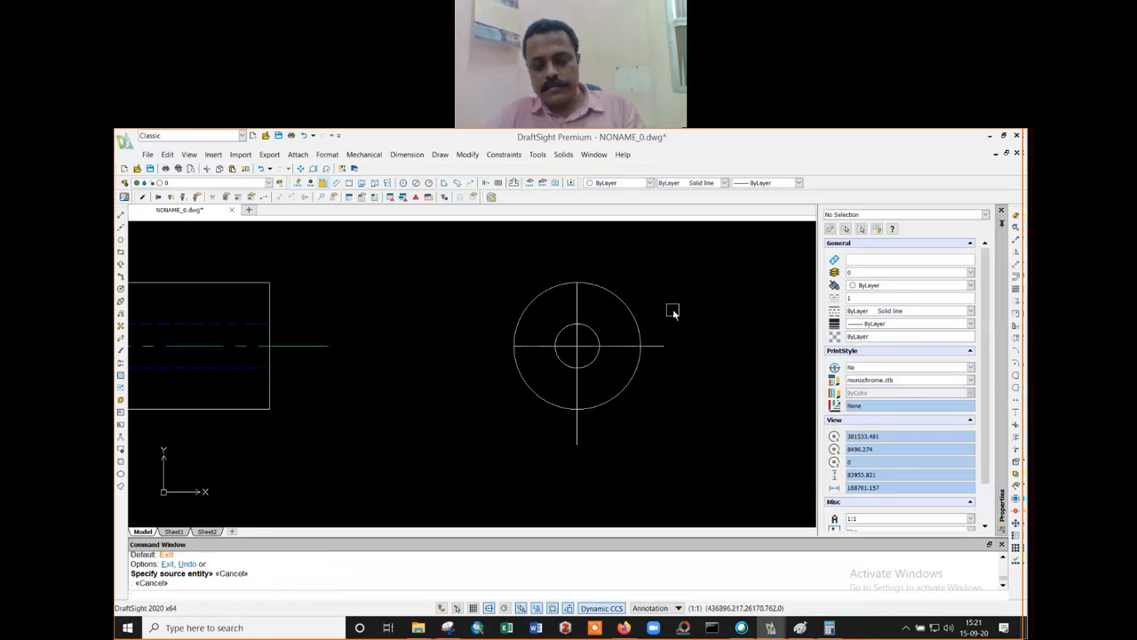
- Try to trim the inner circle's upper-right arc using all entities as cutting edges, and undo the removal
key(Return)
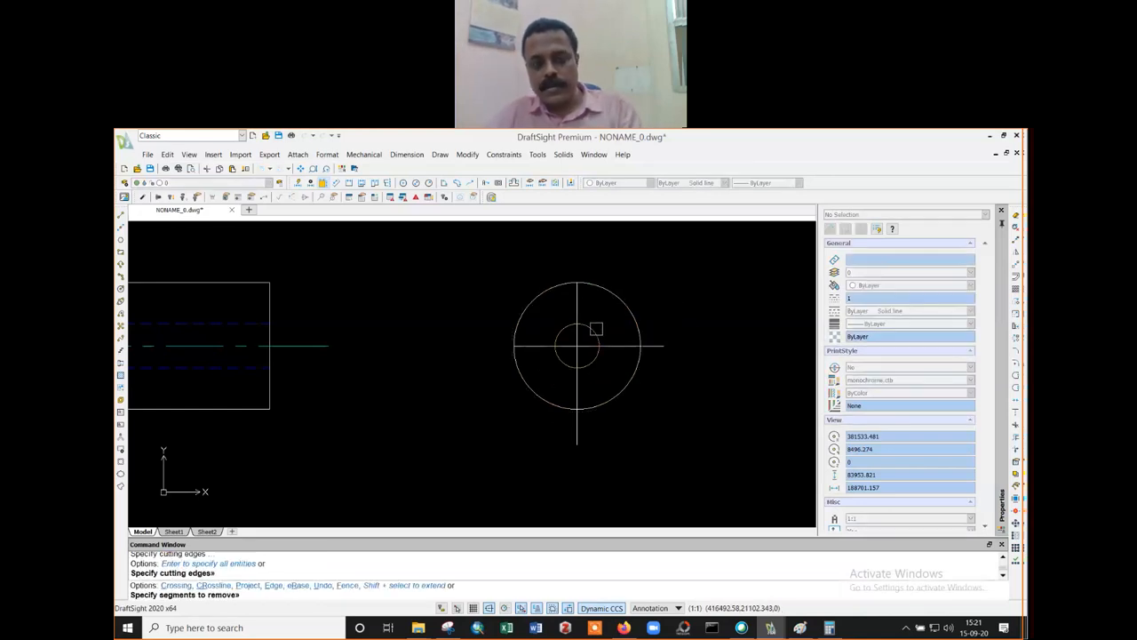
click(597, 328)
key(ctrl+z)
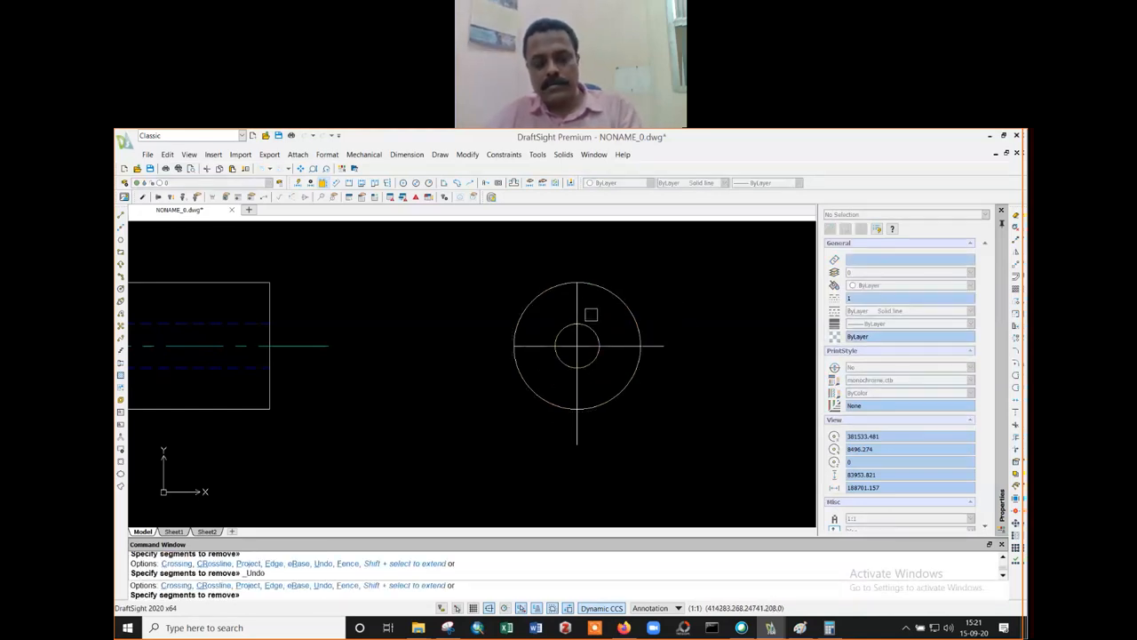
key(Escape)
- Trim the crossing lines outside the inner circle on all four sides, using all entities as cutting edges
text(tr)
key(Return)
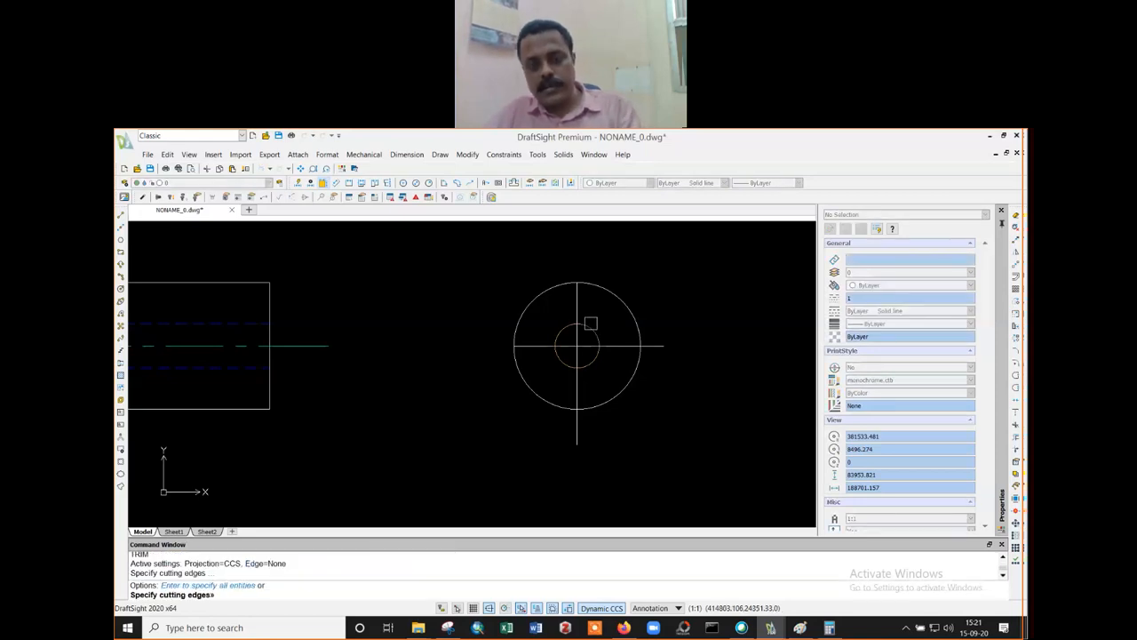
key(Return)
click(617, 340)
click(611, 358)
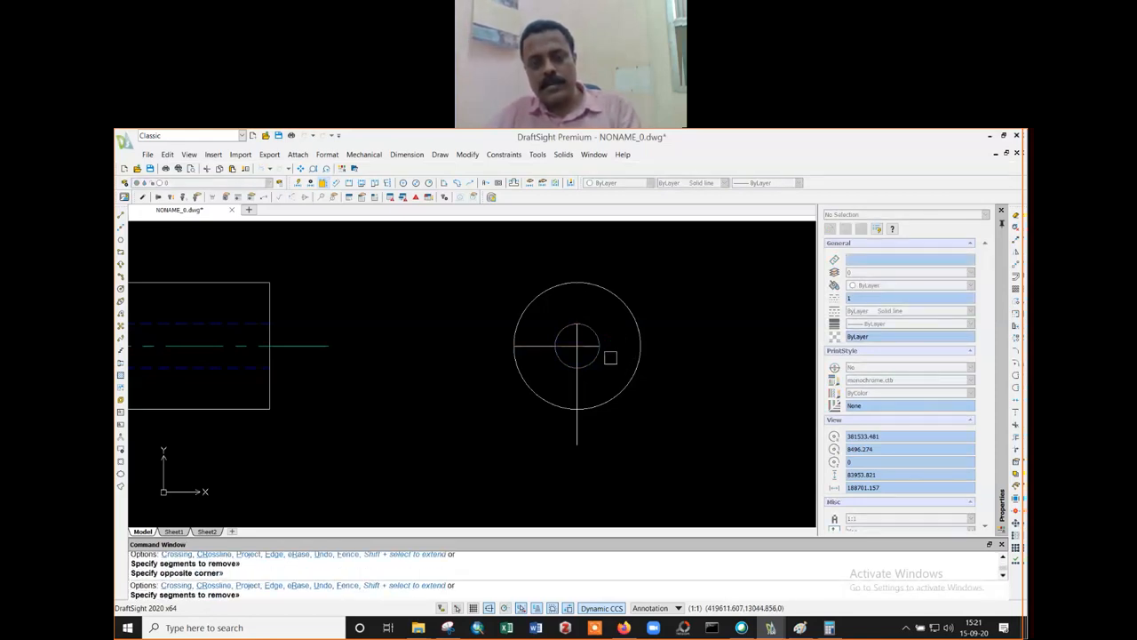
click(578, 384)
click(541, 346)
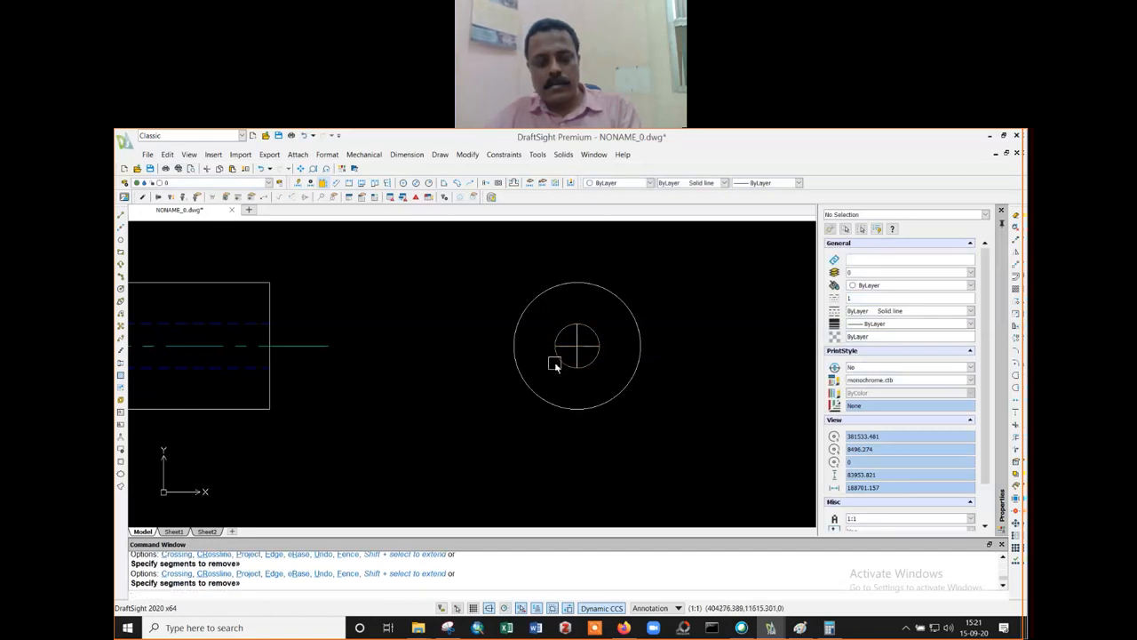
key(Return)
key(Return)
click(596, 332)
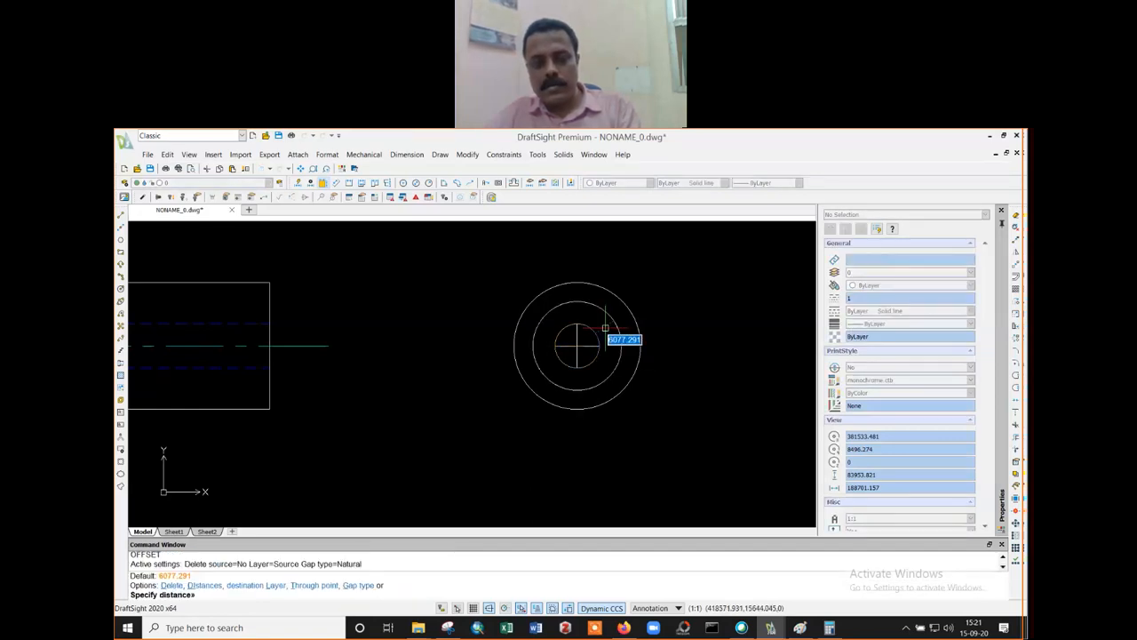
key(Escape)
key(Escape)
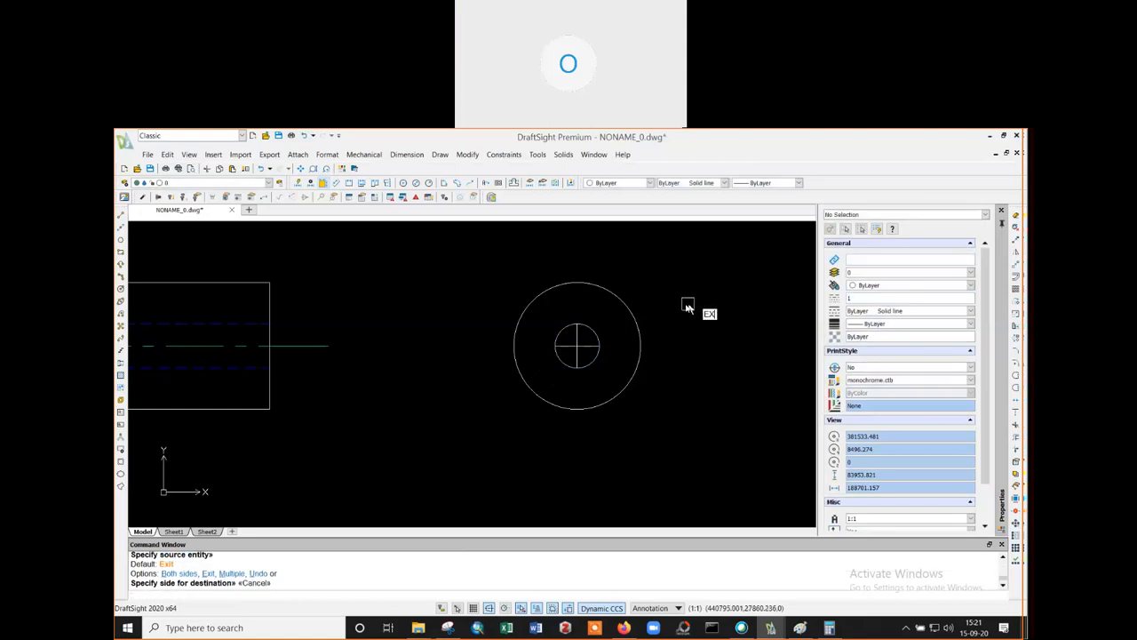
key(Return)
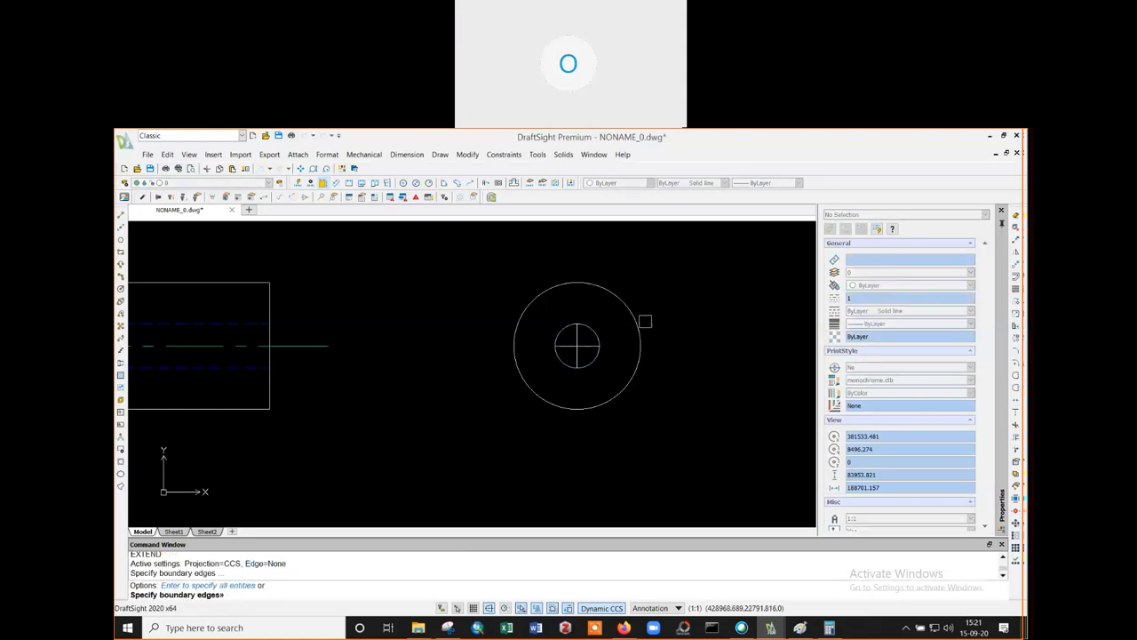
key(Return)
key(Escape)
key(Escape)
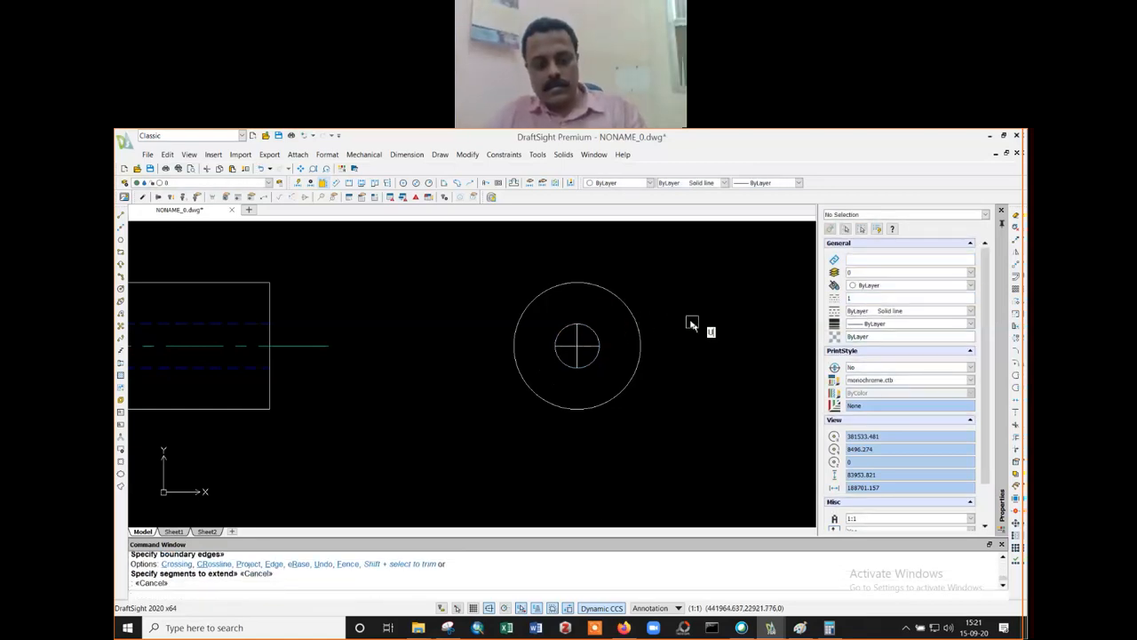
- Undo the last trimming of the crossing lines around the inner circle
key(ctrl+z)
key(ctrl+z)
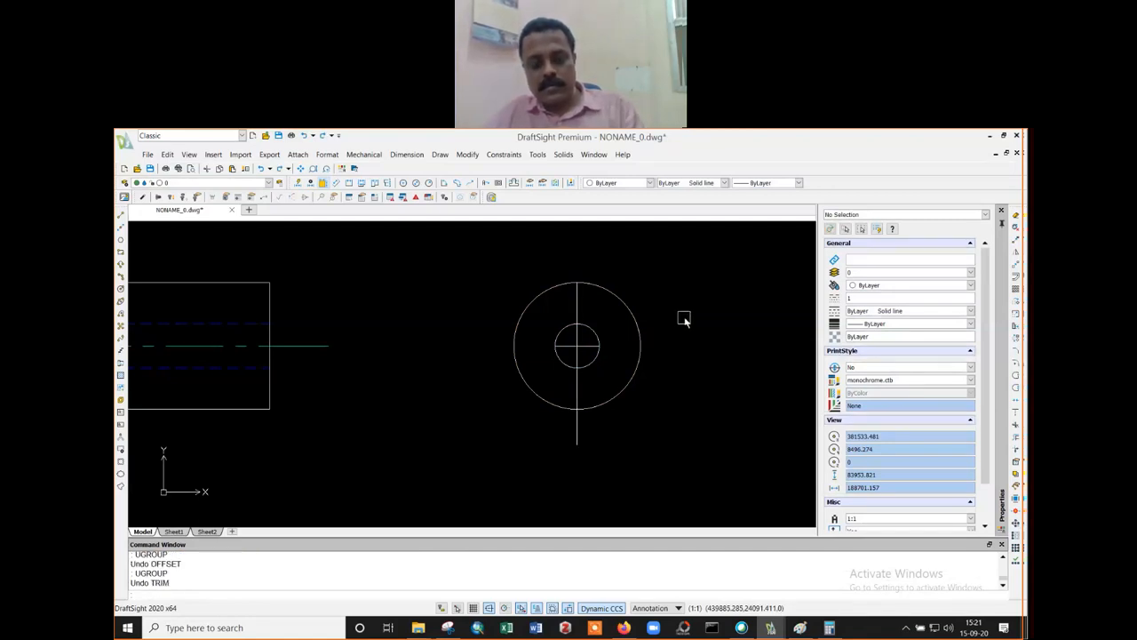
- Offset the inner circle outward by the default distance of 6077.291 and end the Offset command
text(o)
key(Return)
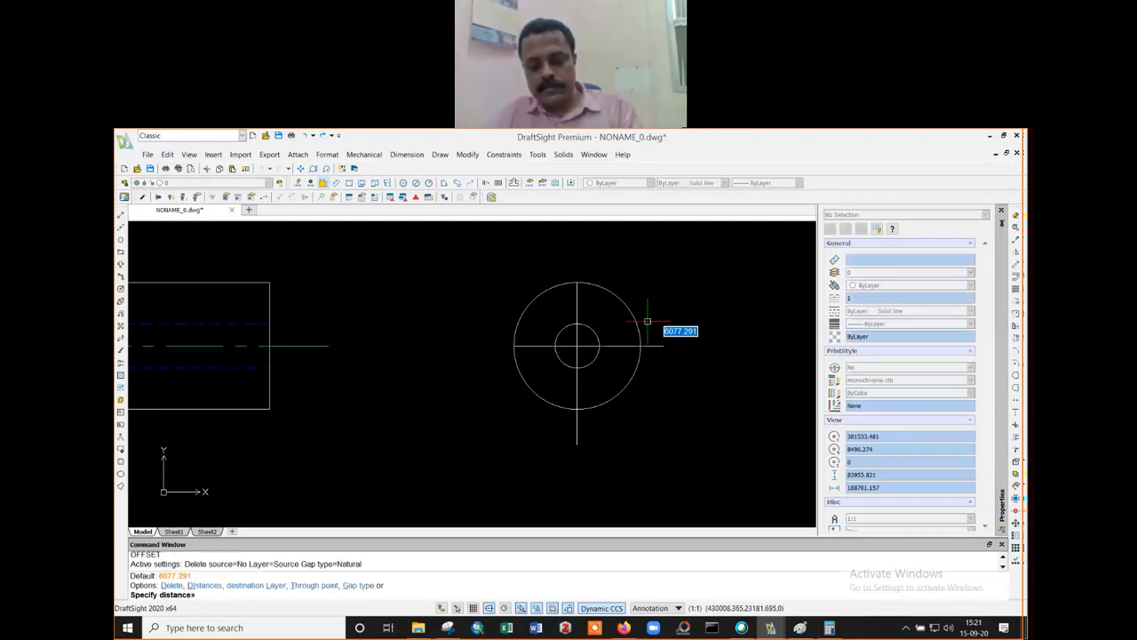
key(Return)
click(595, 331)
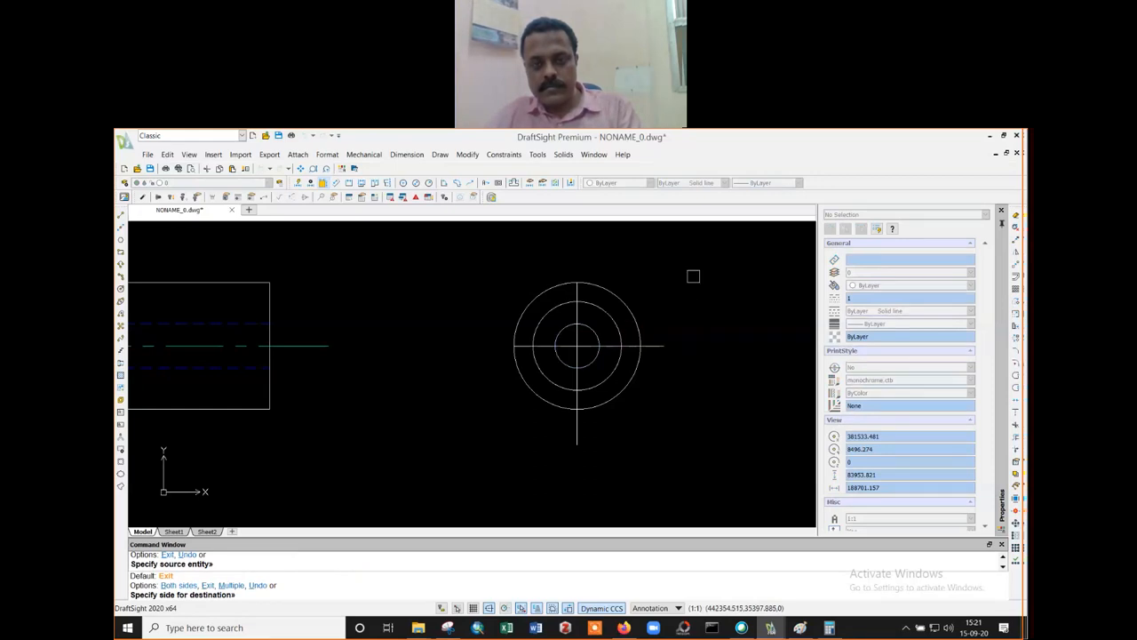
click(693, 276)
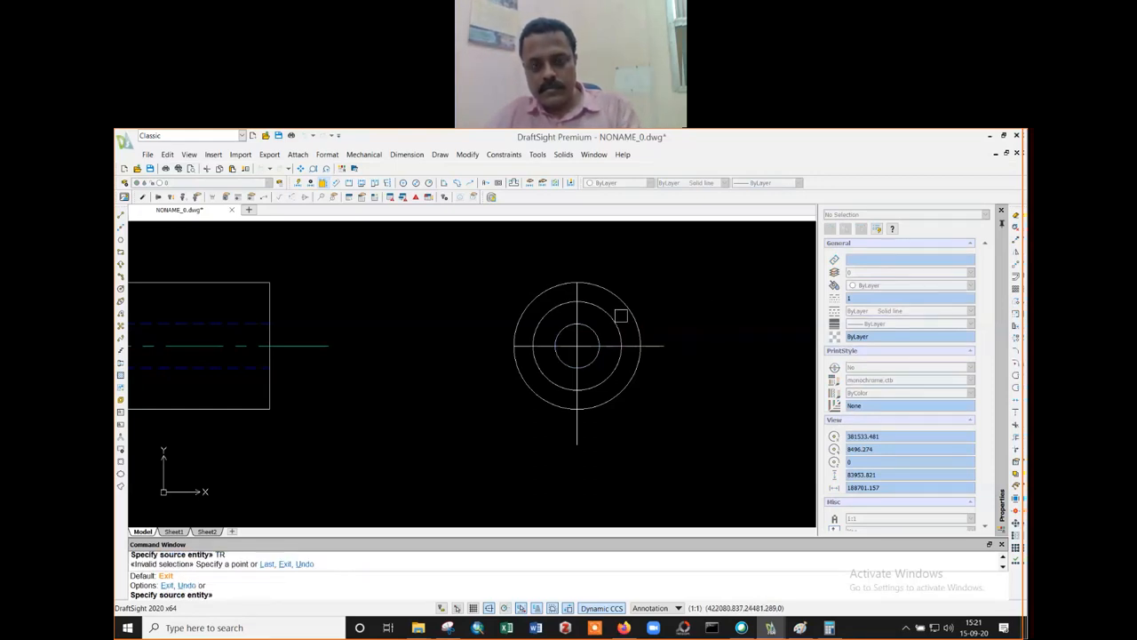
click(600, 303)
key(Escape)
key(Escape)
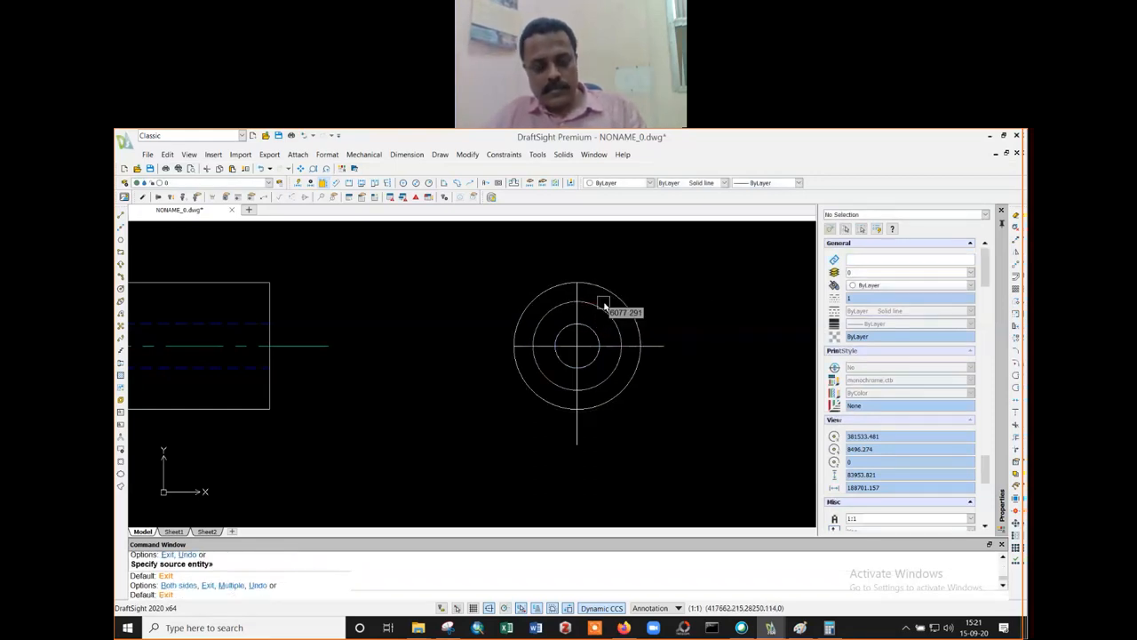
text(U)
key(Escape)
key(Escape)
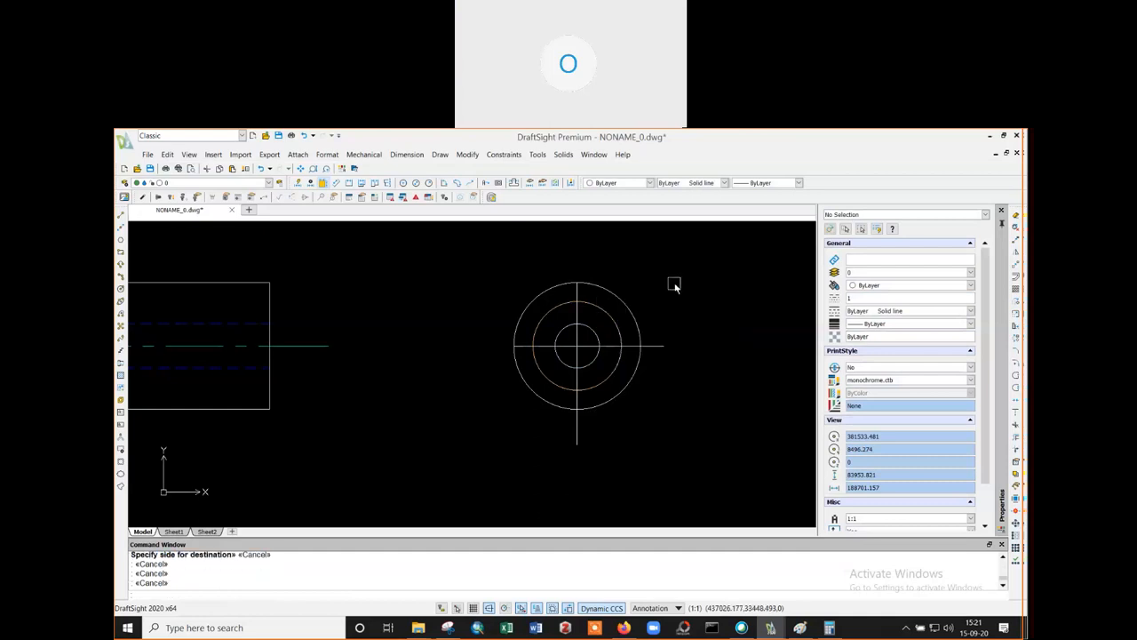
- Trim the crossing lines outside the offset circle on all four sides, using that circle as cutting edge, and delete the circle
text(TR)
key(Return)
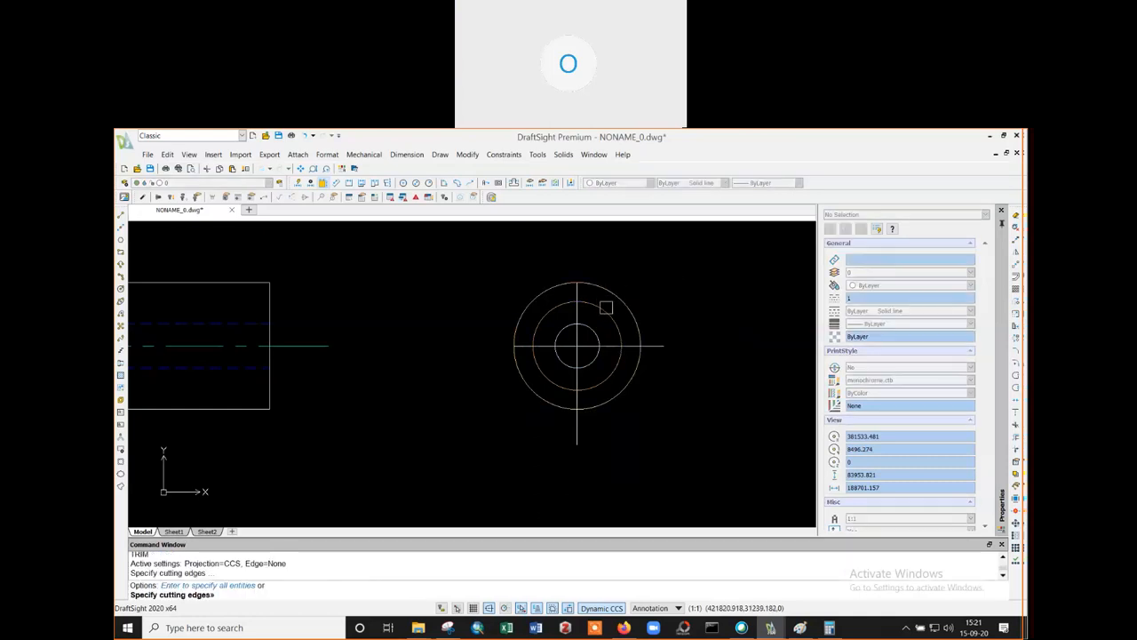
click(606, 308)
key(Return)
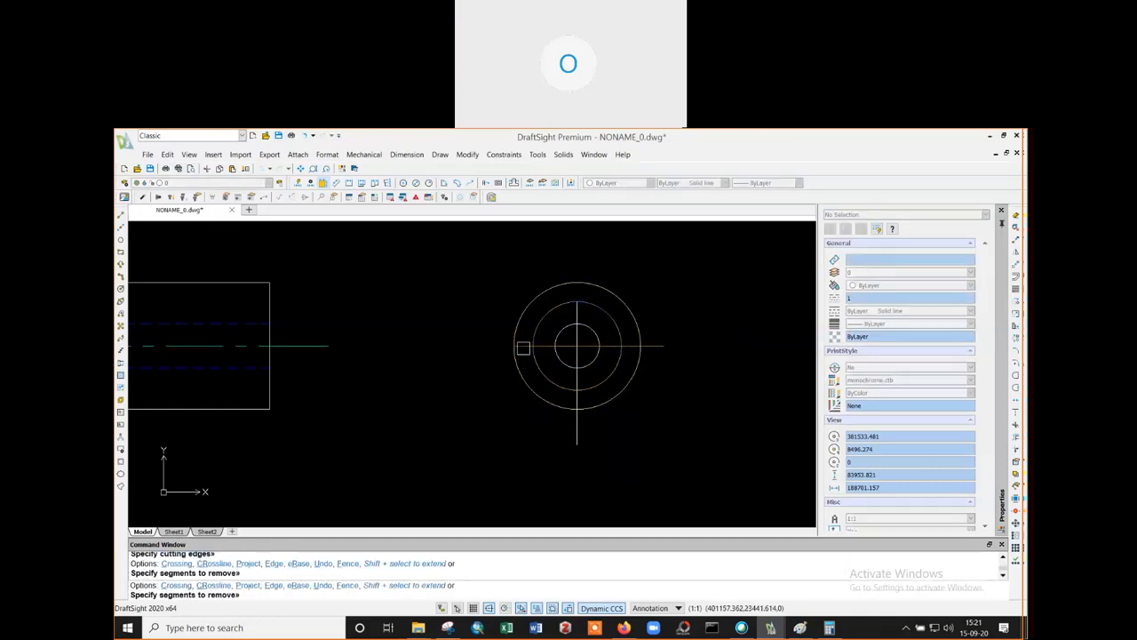
click(576, 423)
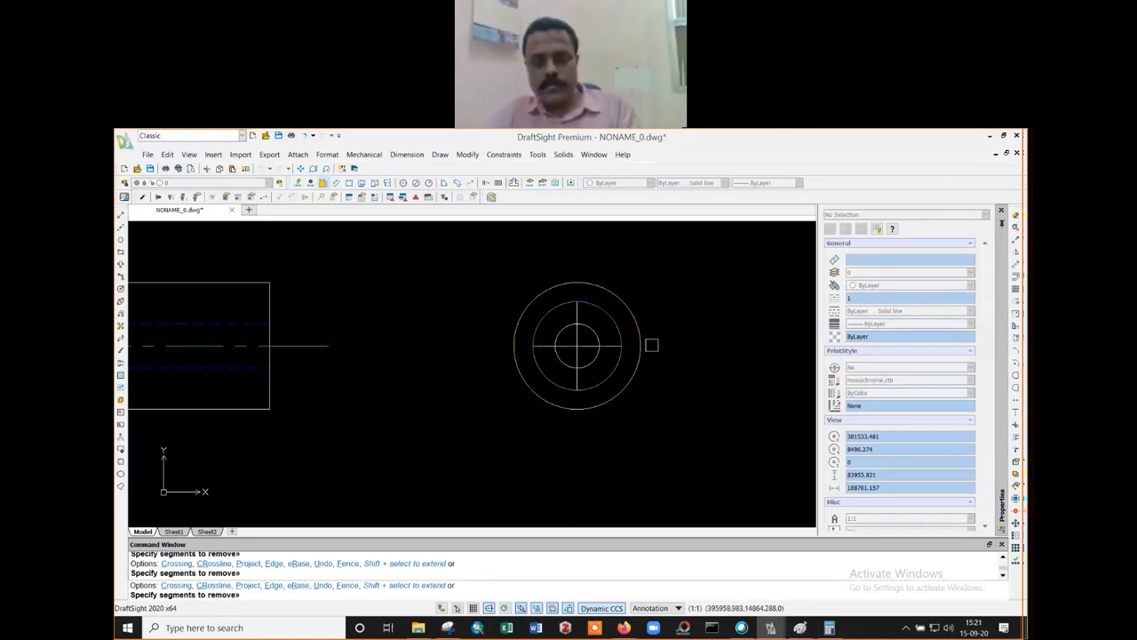
click(647, 345)
key(Return)
click(617, 325)
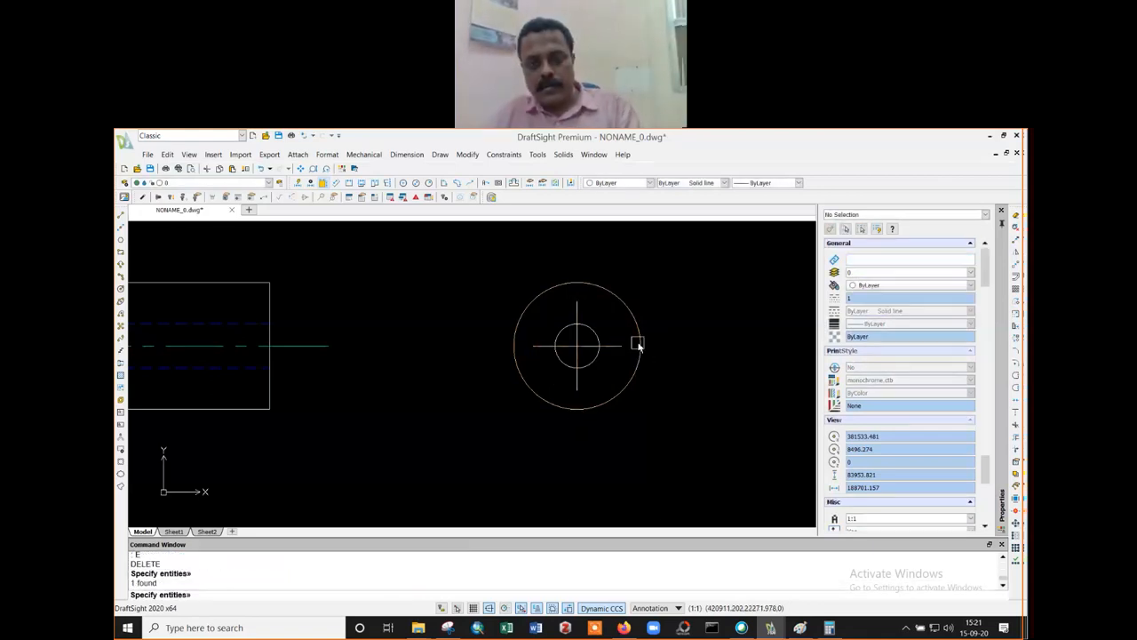
- Copy the properties of the rectangle's centre line to the horizontal and vertical crossing lines of the end view
mouse_move(666, 345)
middle_down()
mouse_move(669, 332)
mouse_move(769, 312)
middle_up()
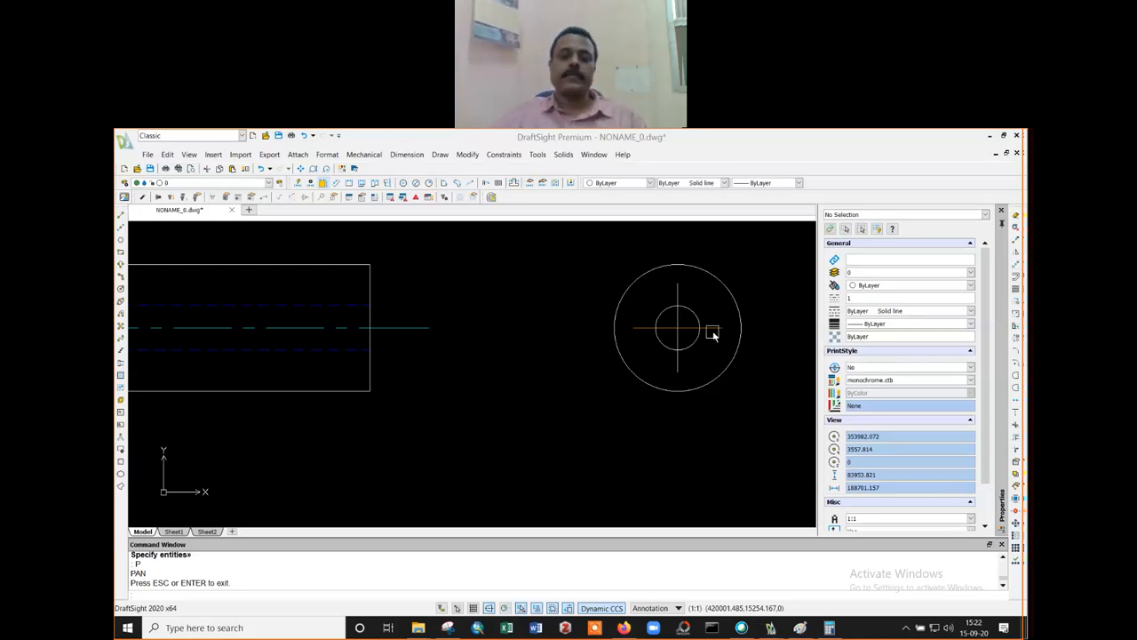
click(384, 325)
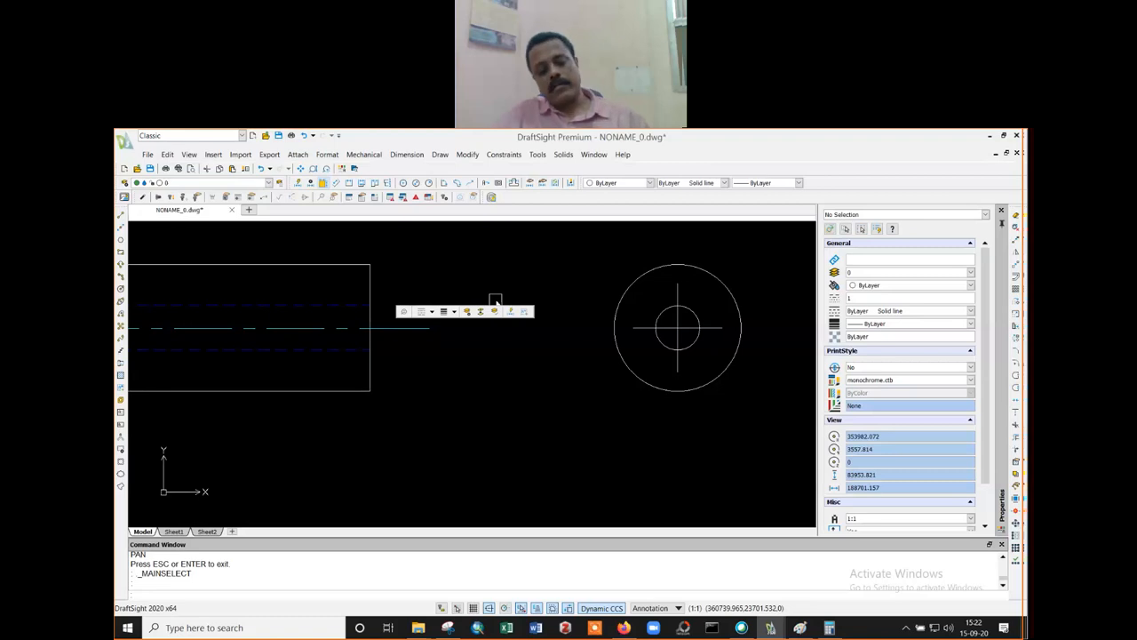
key(Escape)
key(Escape)
text(MA)
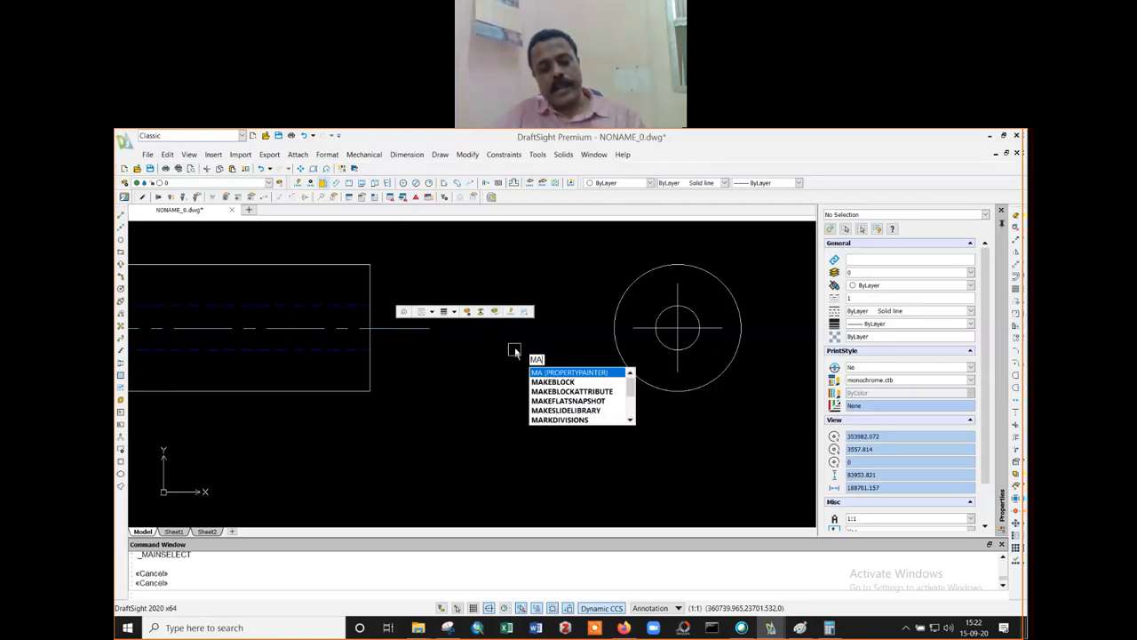
key(Return)
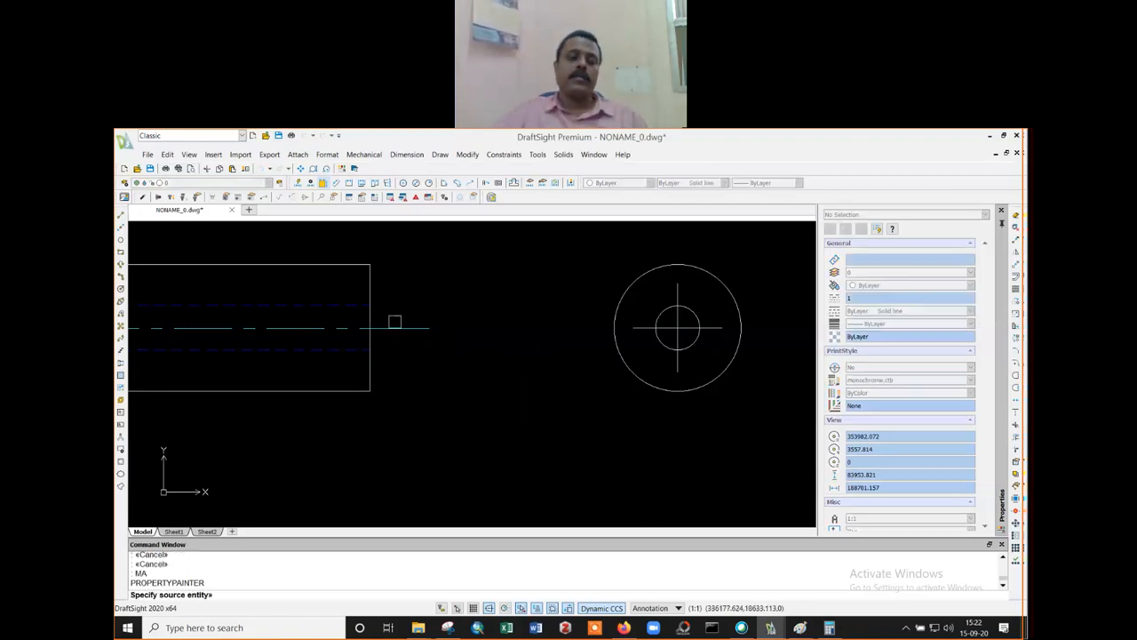
click(397, 328)
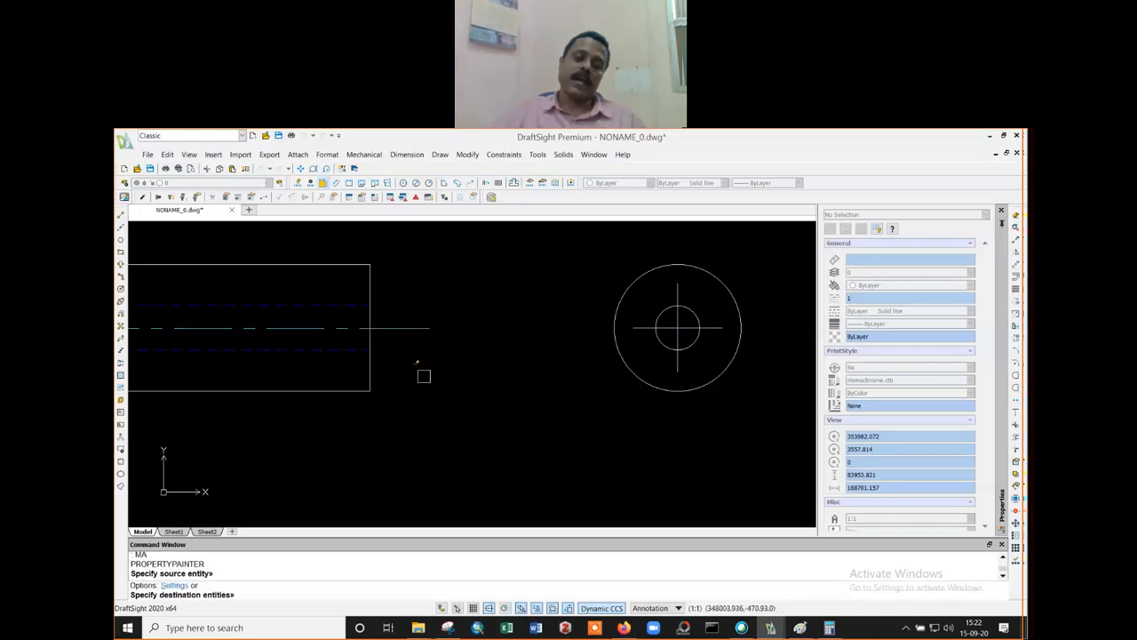
click(714, 328)
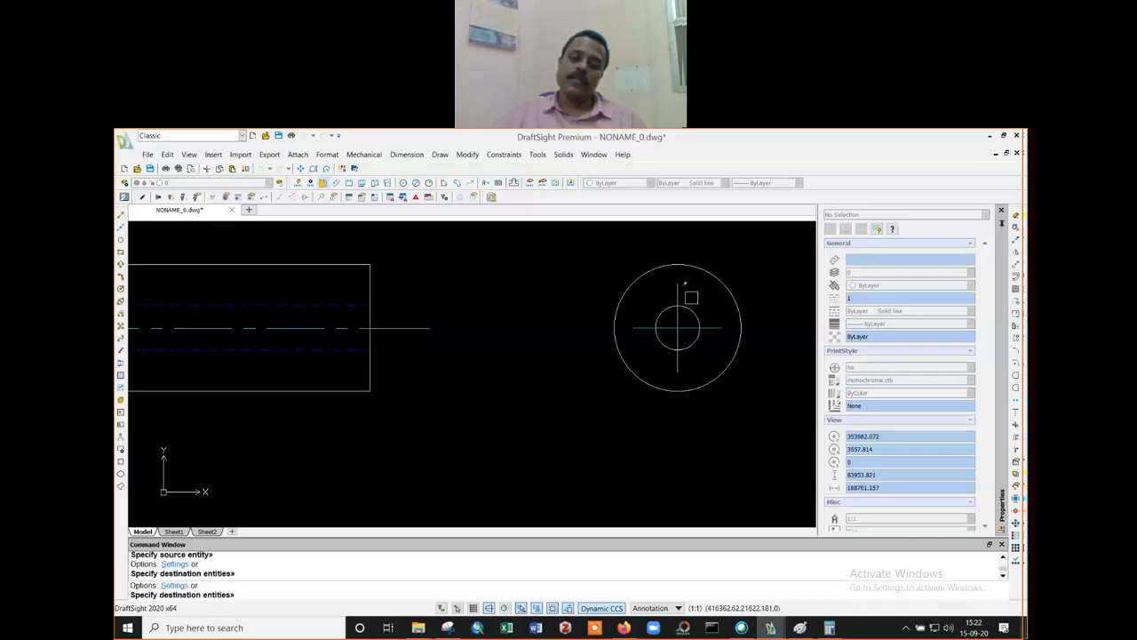
click(681, 289)
key(Return)
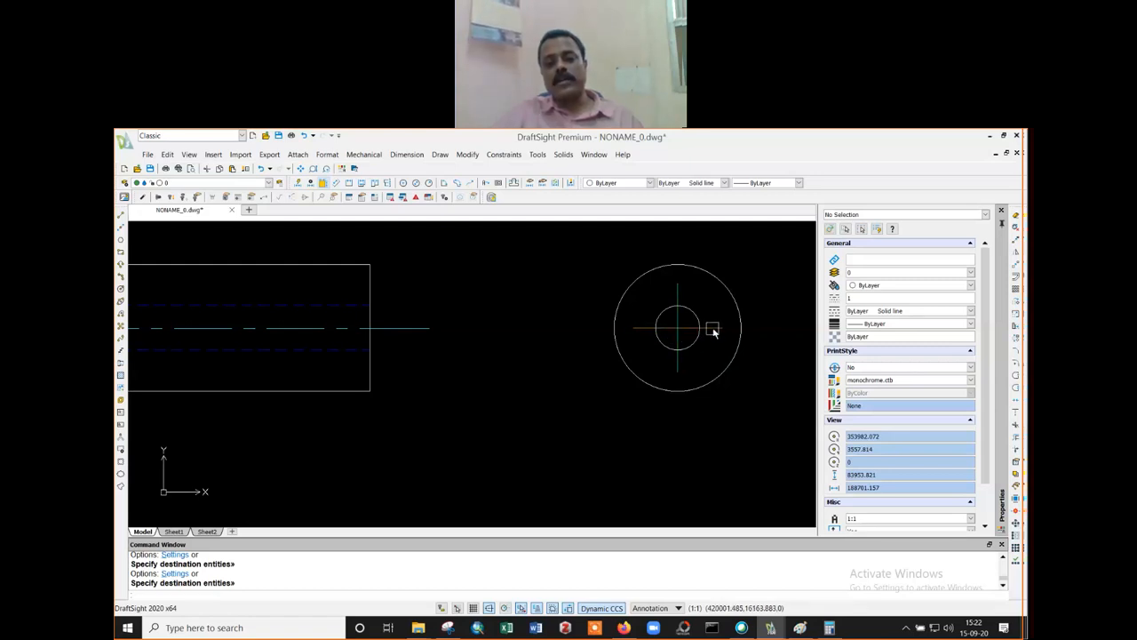
- Set the line scale of the end view's horizontal centre line to 100 and copy its properties to the vertical centre line
click(714, 329)
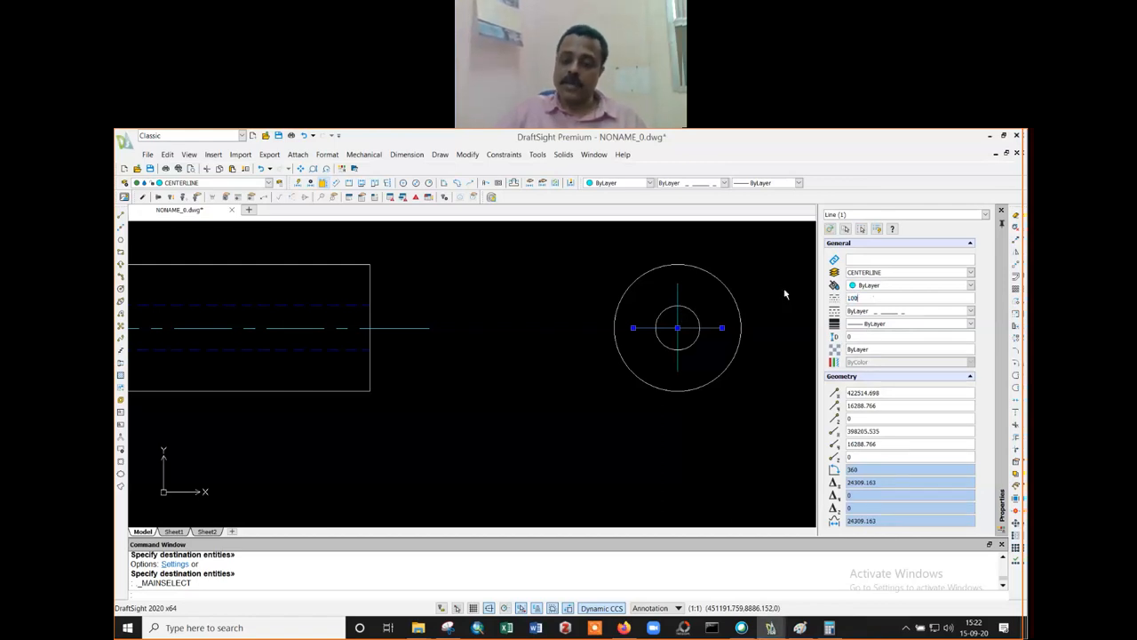
key(Return)
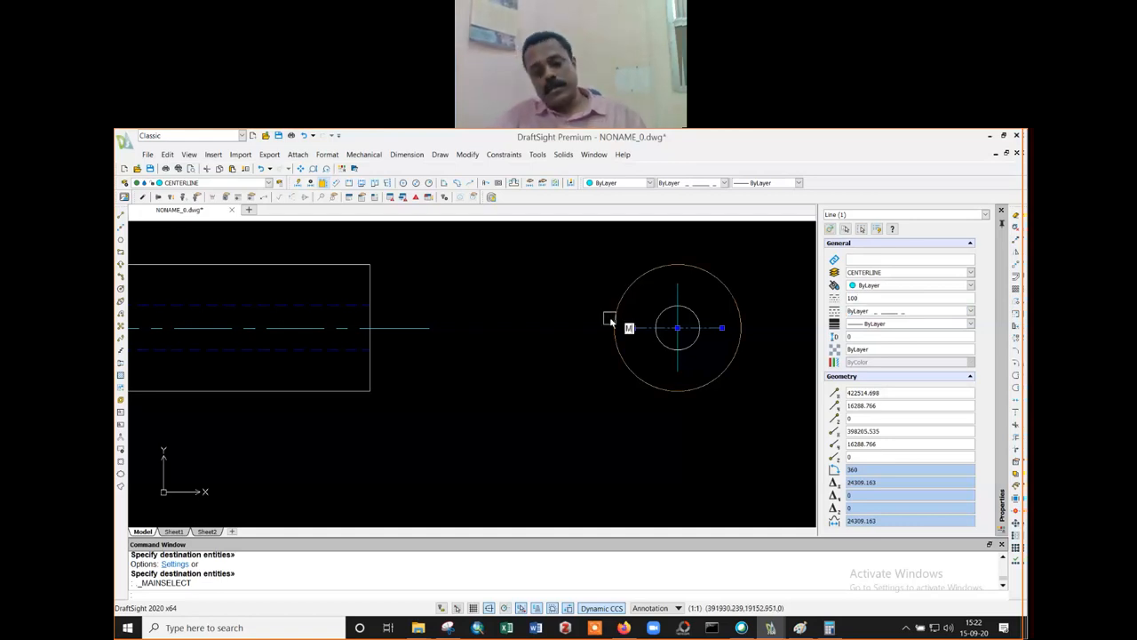
text(ma)
key(Return)
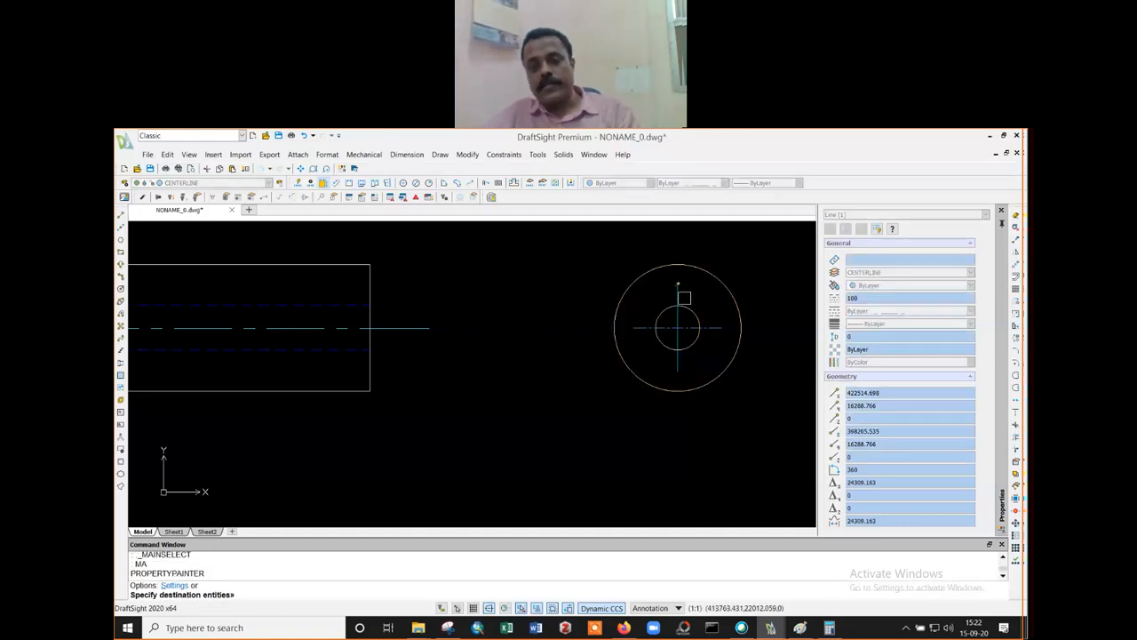
click(686, 301)
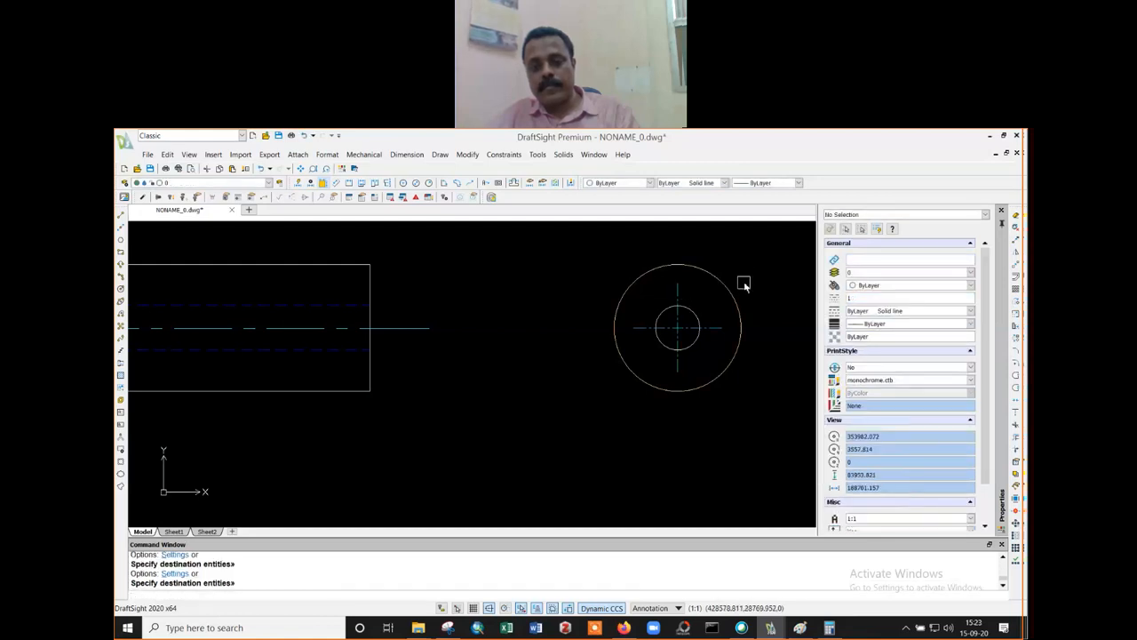
scroll(747, 289, down, 2)
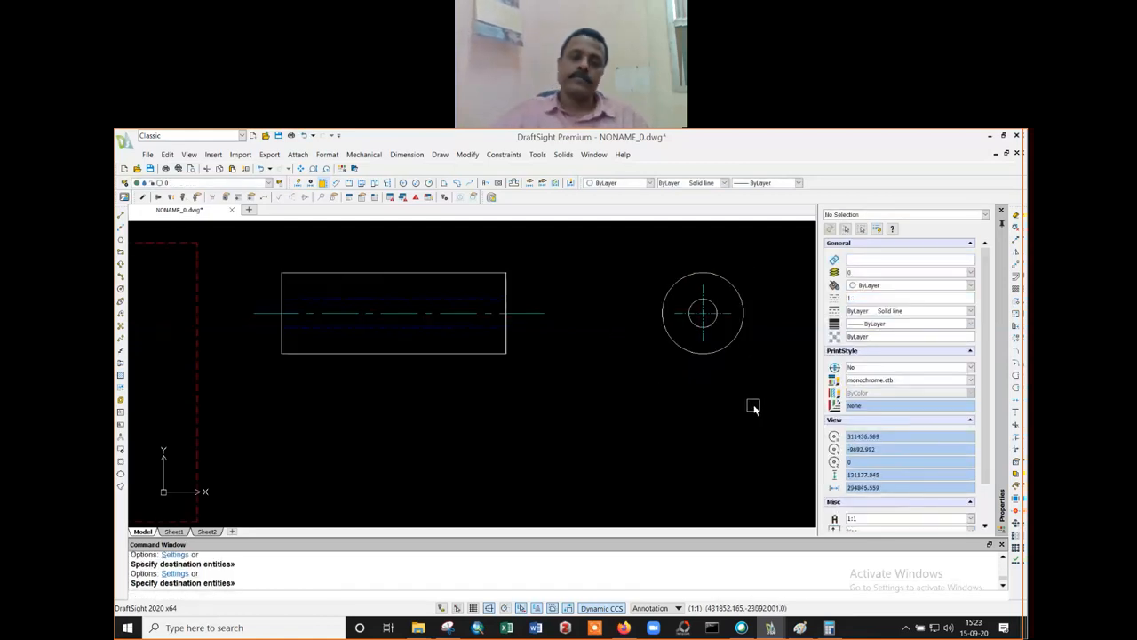
key(Escape)
key(Escape)
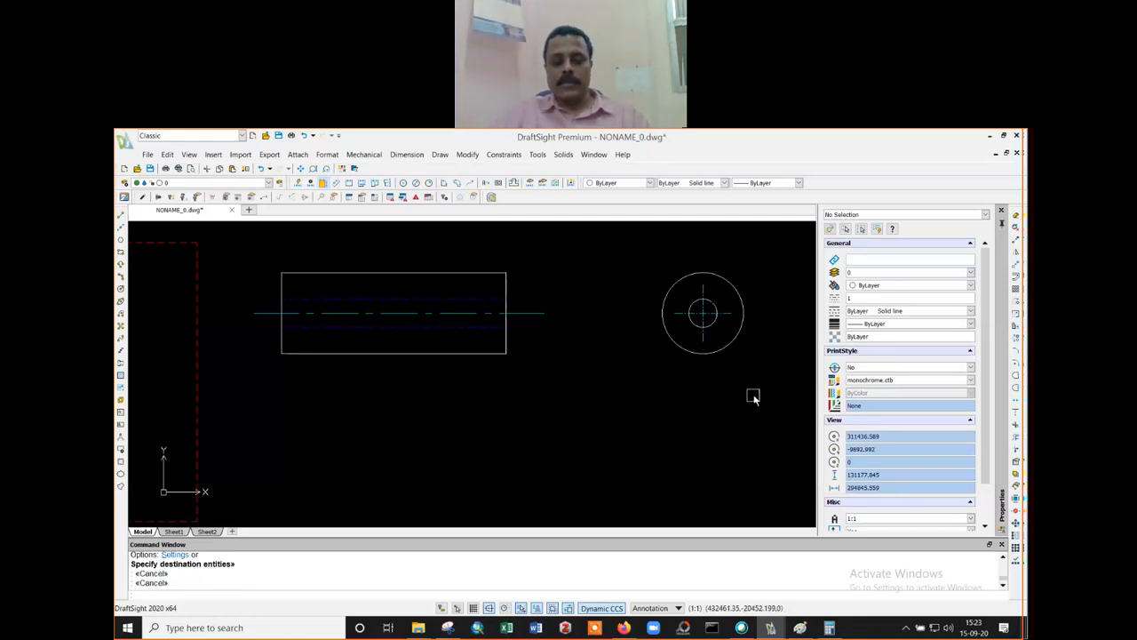
- Move the circles and their centre lines horizontally closer to the rectangle's right end
text(M)
key(Return)
drag(778, 268, 649, 362)
key(Return)
click(665, 377)
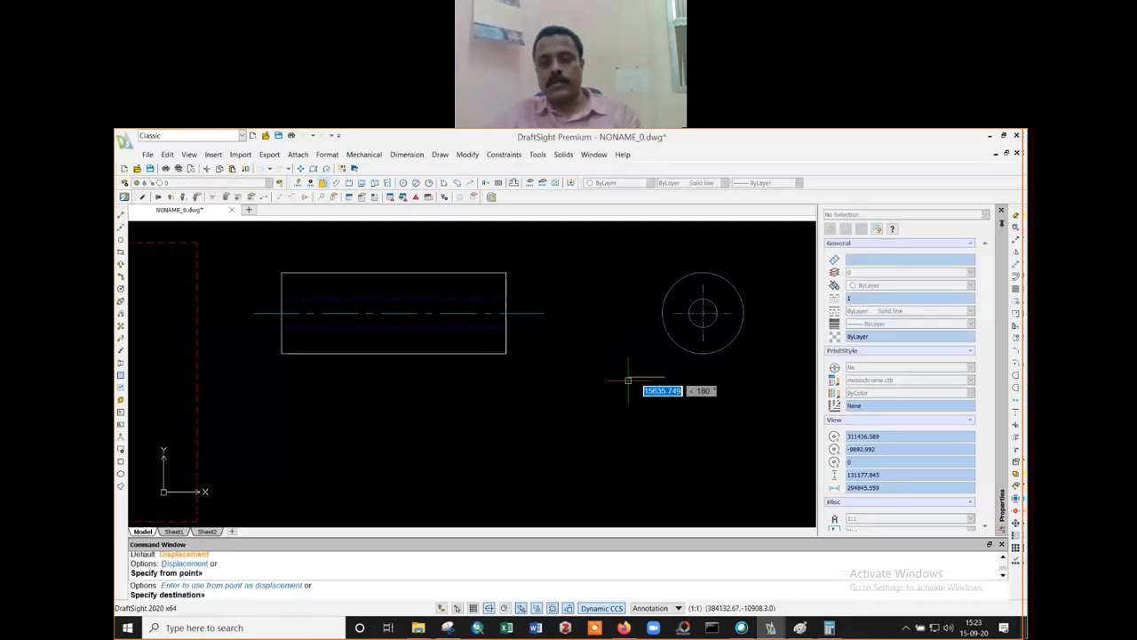
click(574, 388)
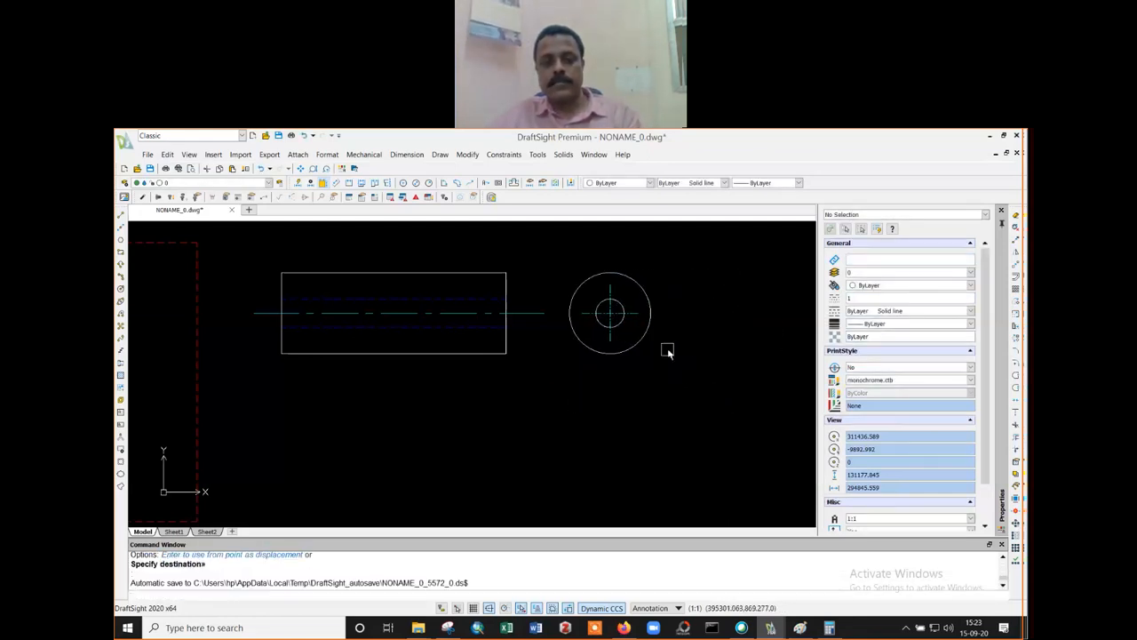
- Move the rectangle with its centre and hidden lines horizontally to the right side of the circular end view
scroll(668, 351, down, 2)
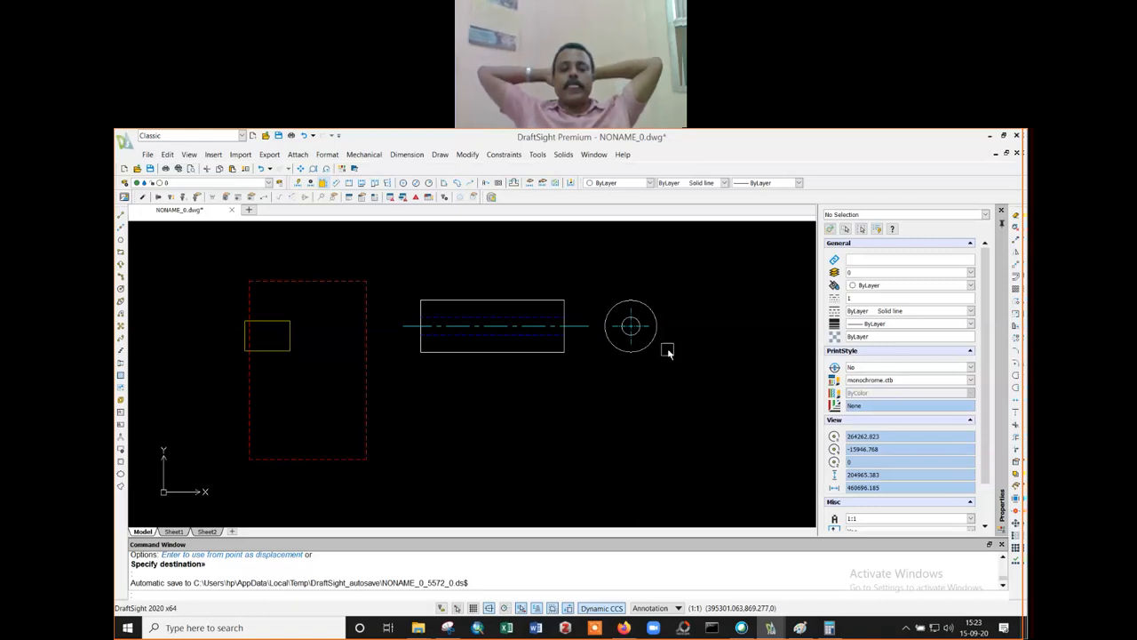
text(m)
key(Return)
click(581, 280)
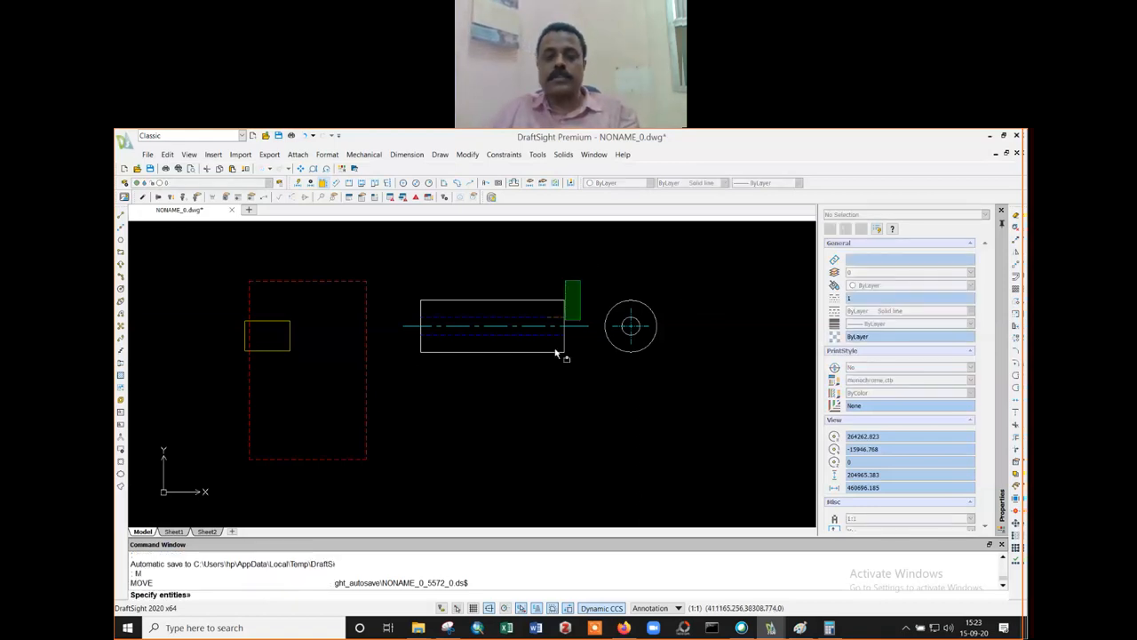
click(409, 384)
key(Return)
click(396, 373)
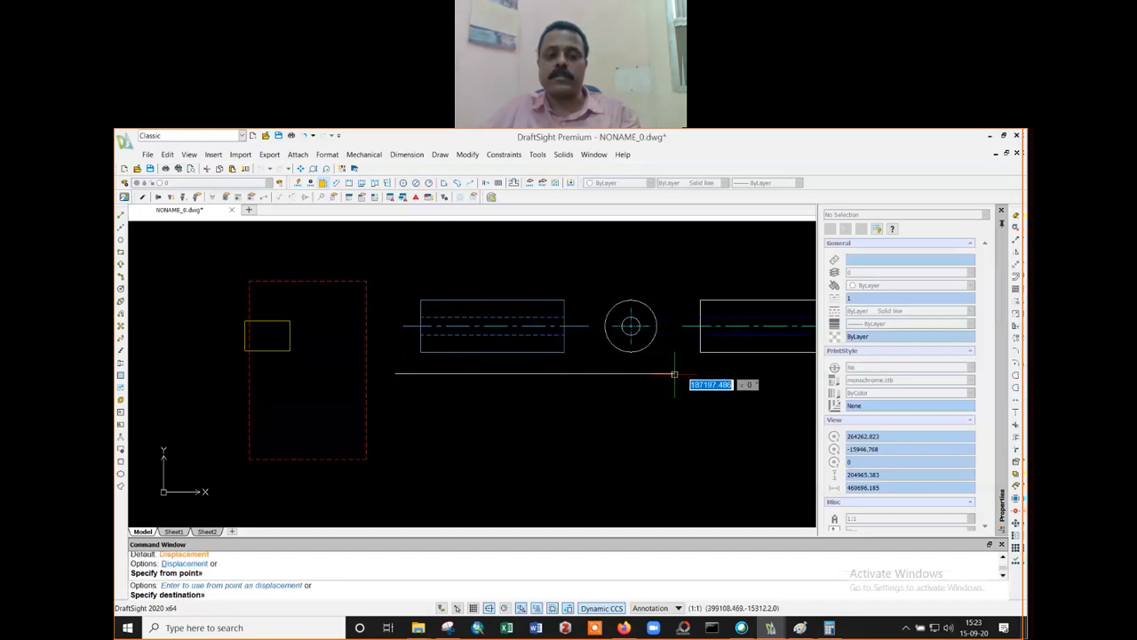
click(680, 373)
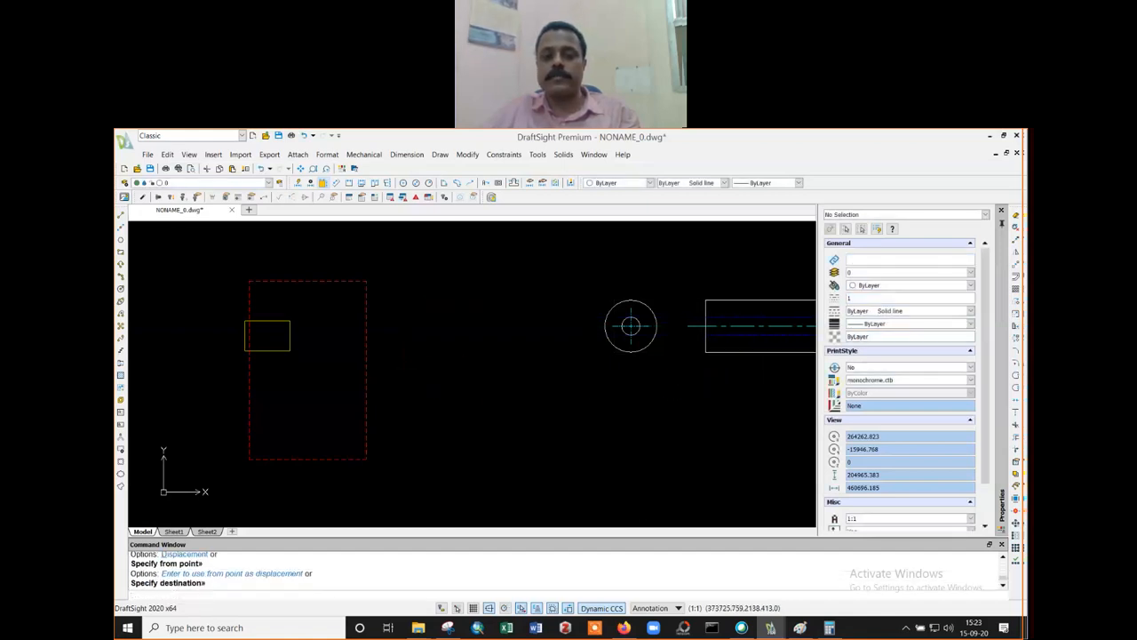
text(p)
key(Return)
drag(592, 315, 421, 306)
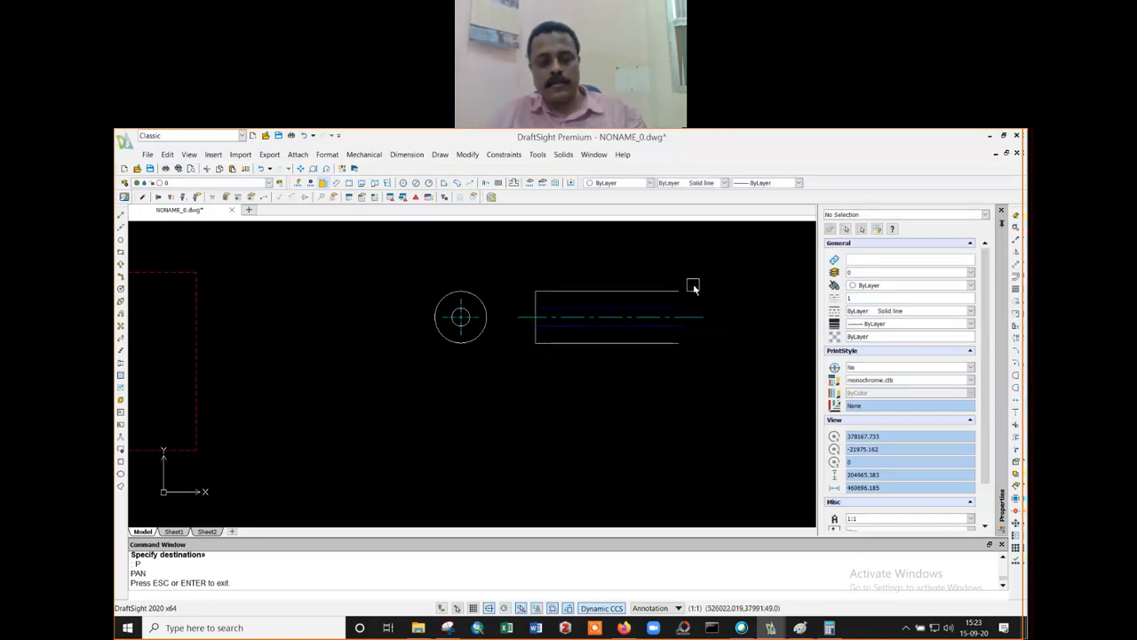
key(Escape)
key(Escape)
key(Escape)
click(734, 282)
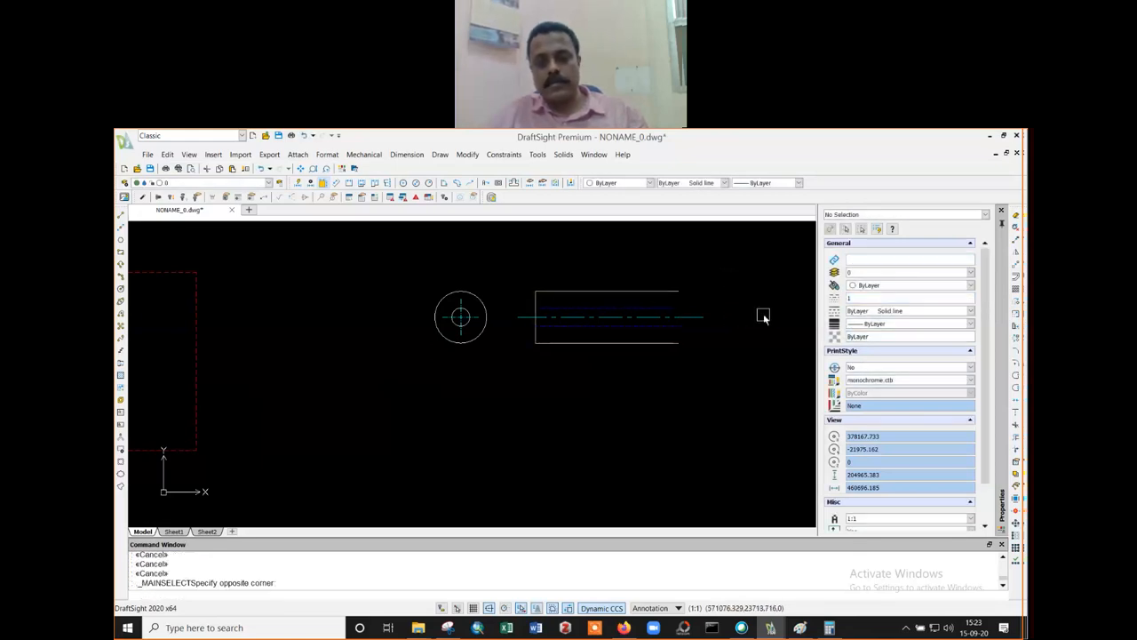
text(l)
key(Return)
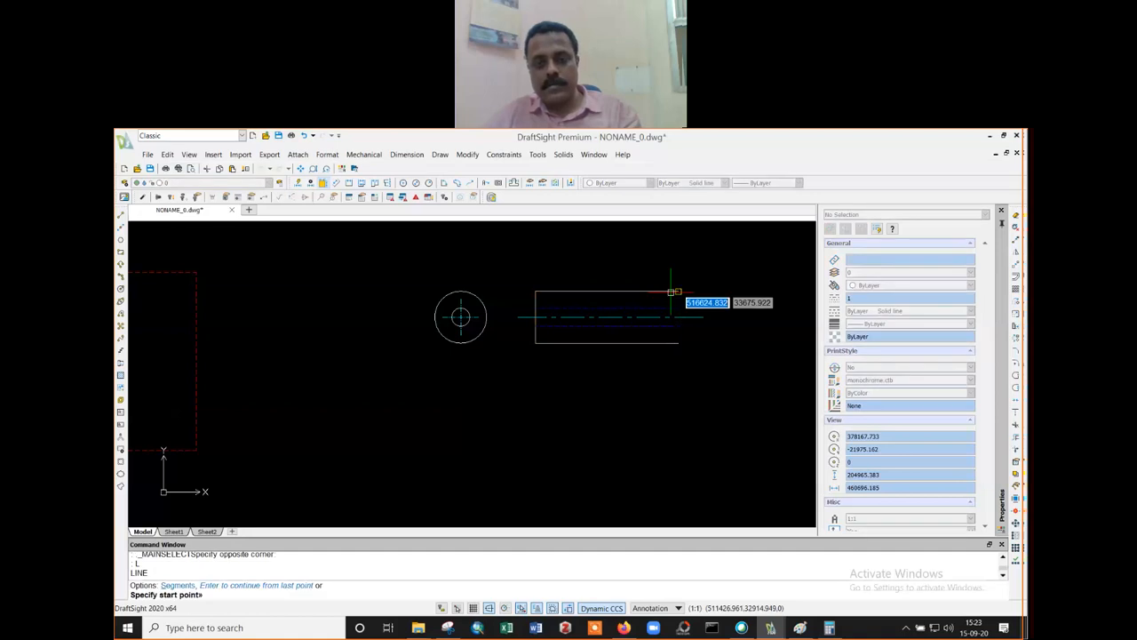
key(Escape)
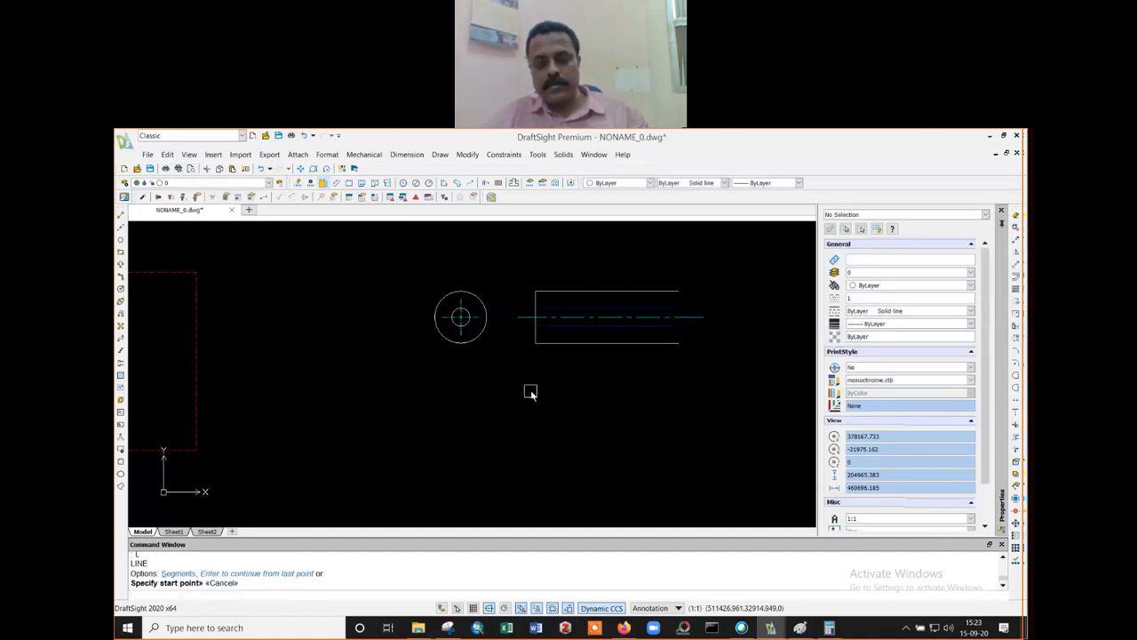
click(425, 396)
key(Escape)
key(Escape)
key(Escape)
key(Escape)
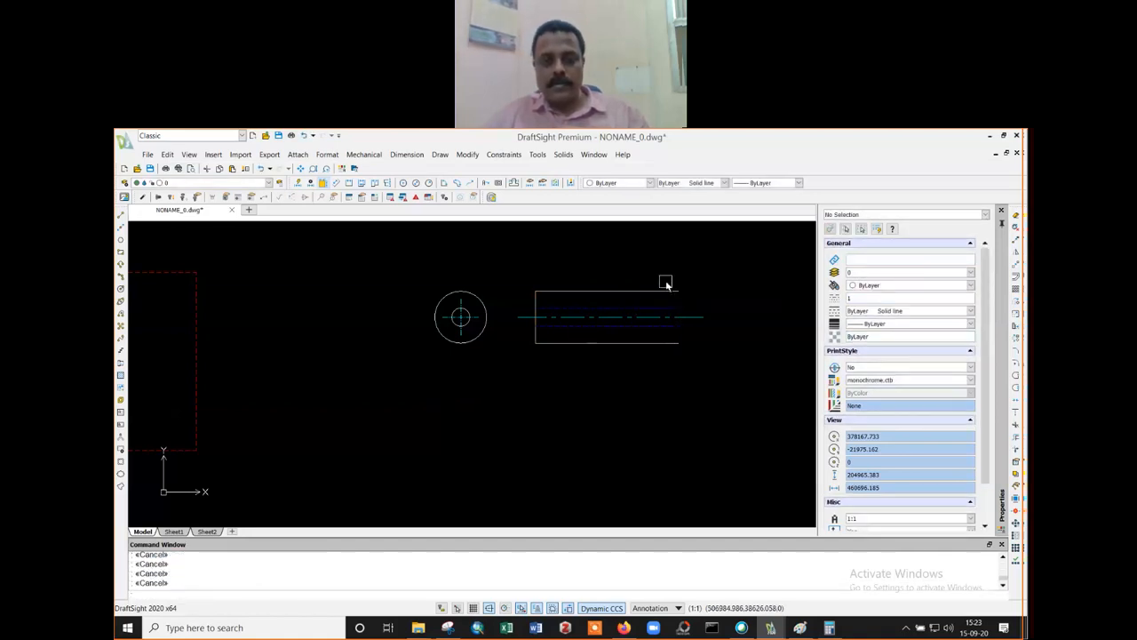
- Undo the last Line command and the view pan
text(u)
key(Return)
text(u)
key(Return)
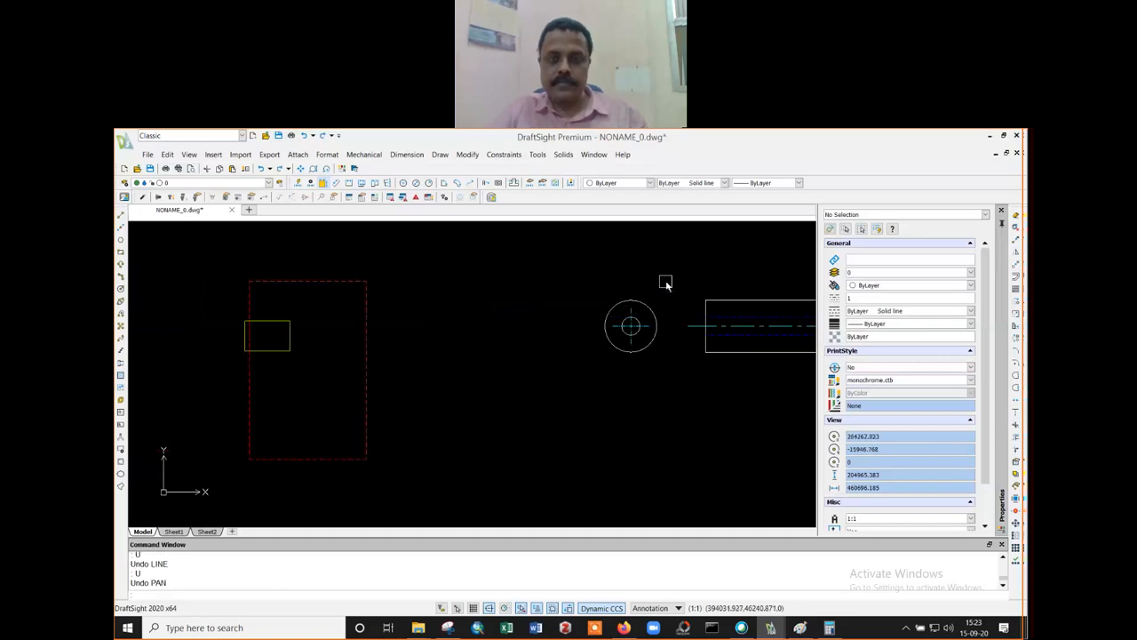
text(p)
key(Return)
drag(660, 275, 510, 276)
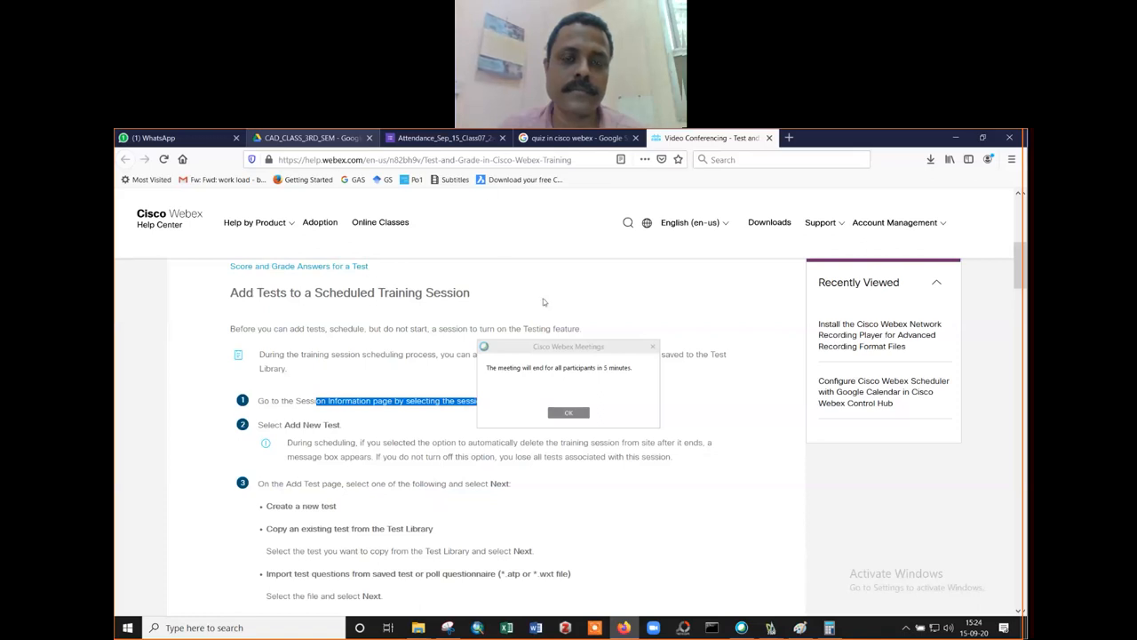
- Switch to the CAD_CLASS_3RD_SEM folder in Google Drive, dismiss the Webex meeting notice and select the Attendance_Sep_15_Class07_2:40-4:00pm form
click(365, 138)
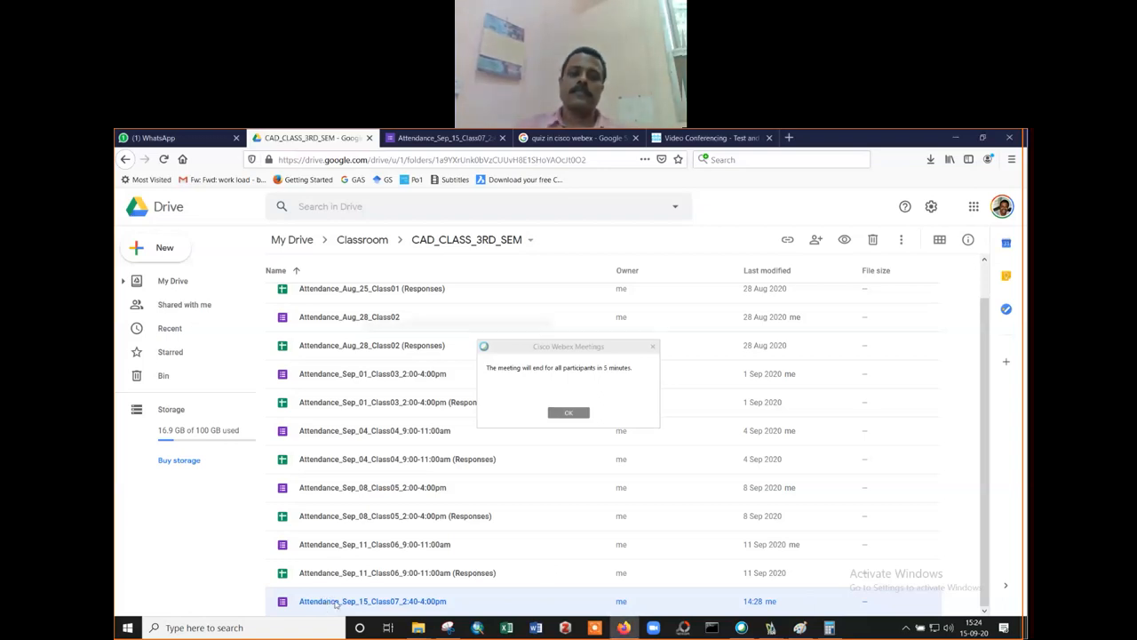
click(567, 414)
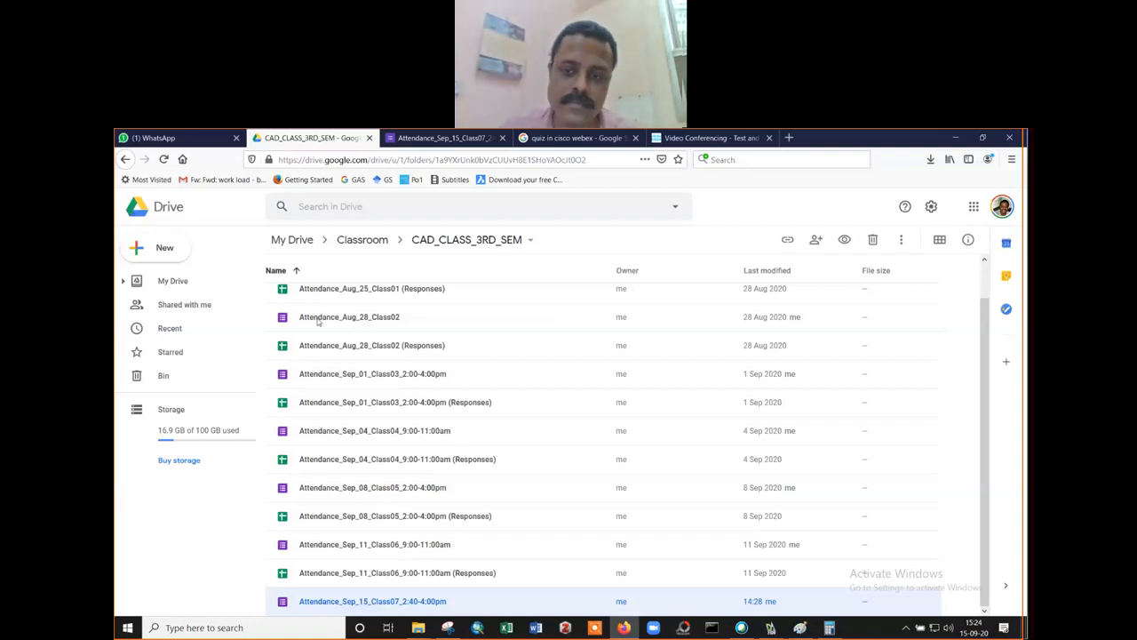
click(340, 553)
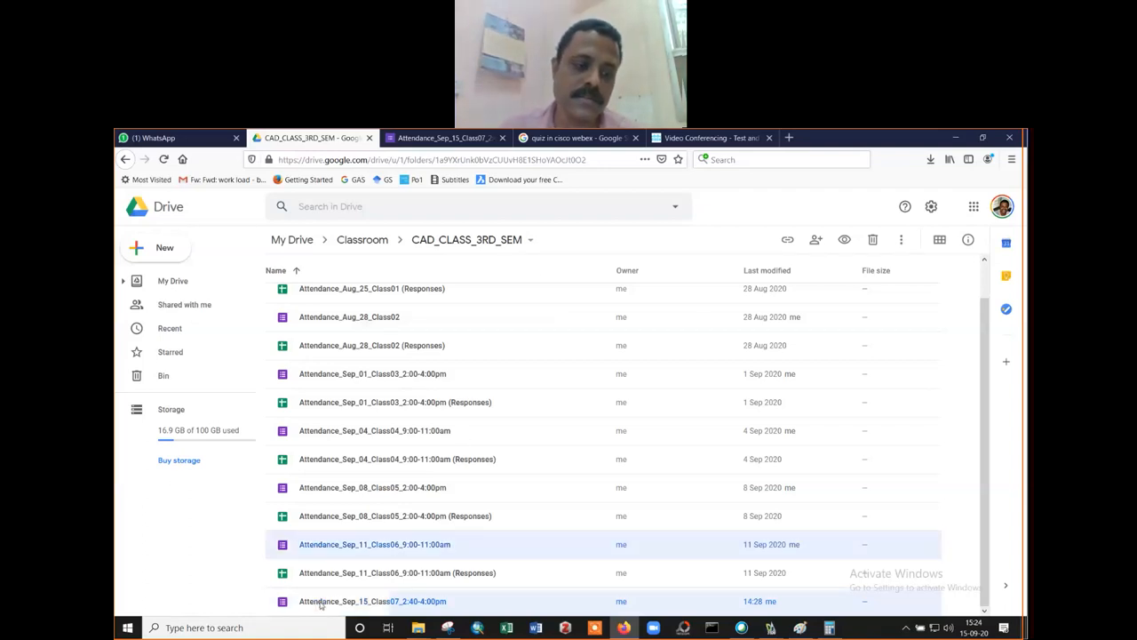
click(320, 603)
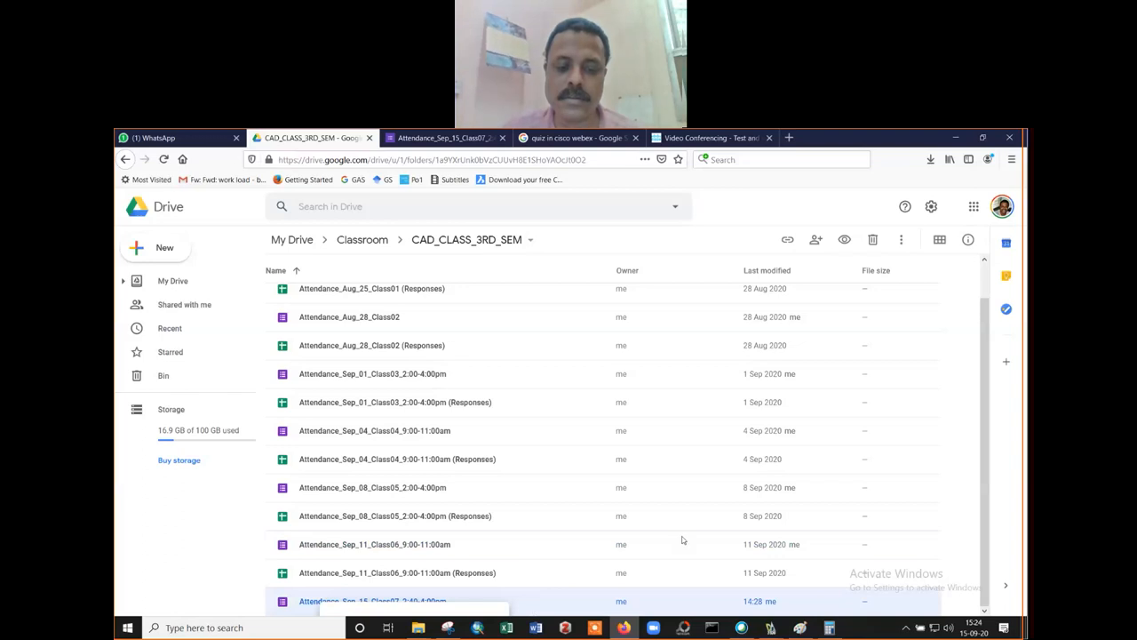
- Copy the shareable link of the selected attendance form, leaving its access setting as it is, and close the sharing dialog
right_click(337, 605)
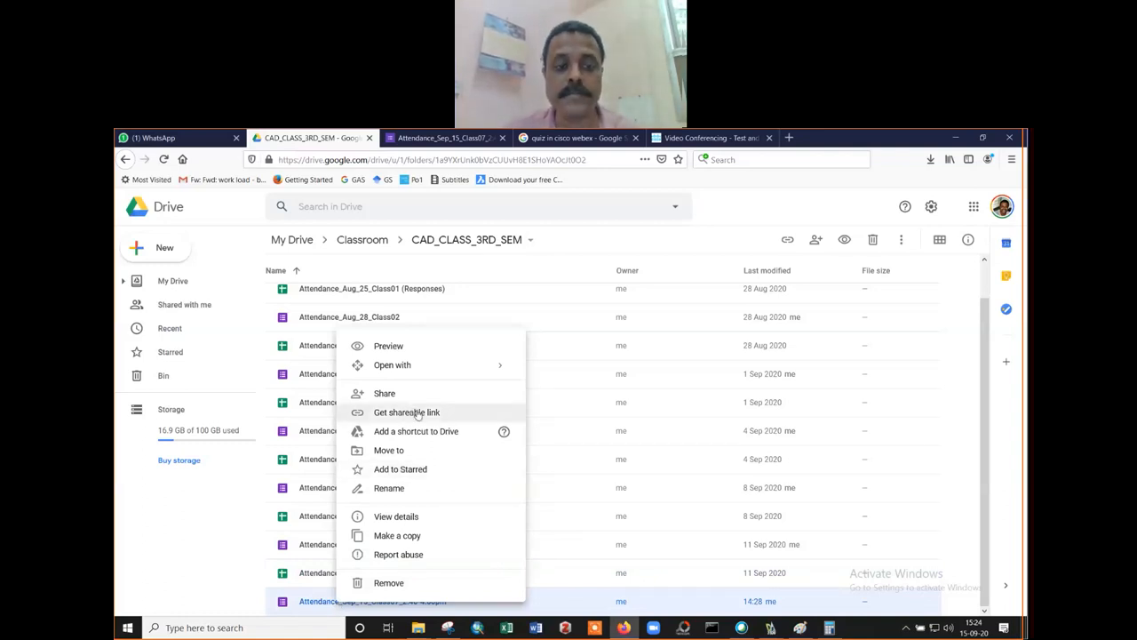
click(560, 368)
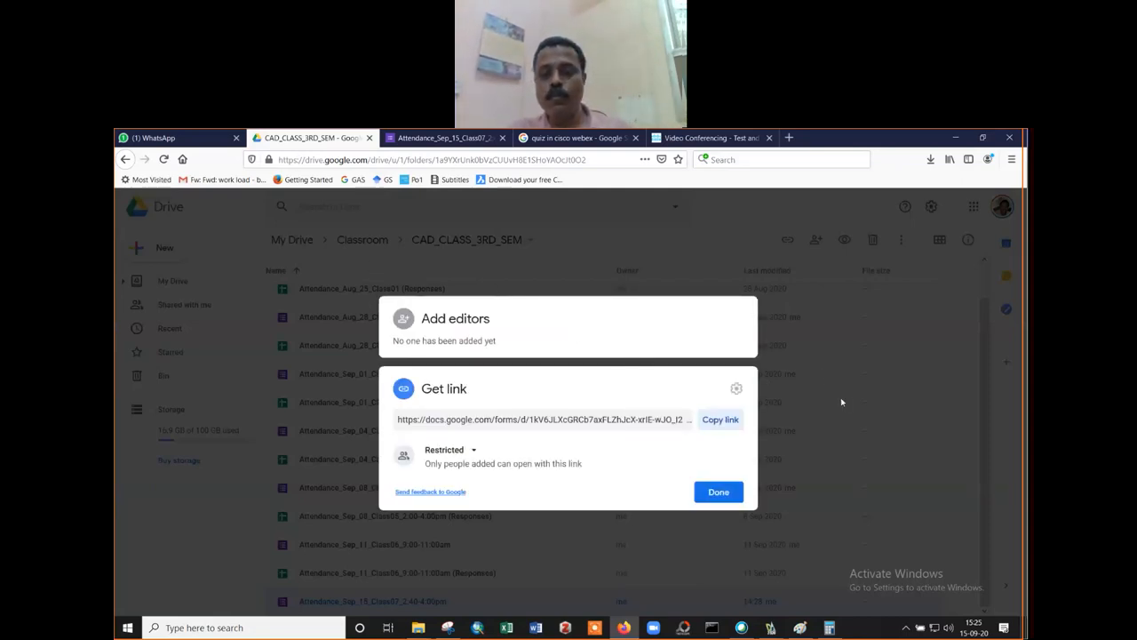
click(715, 487)
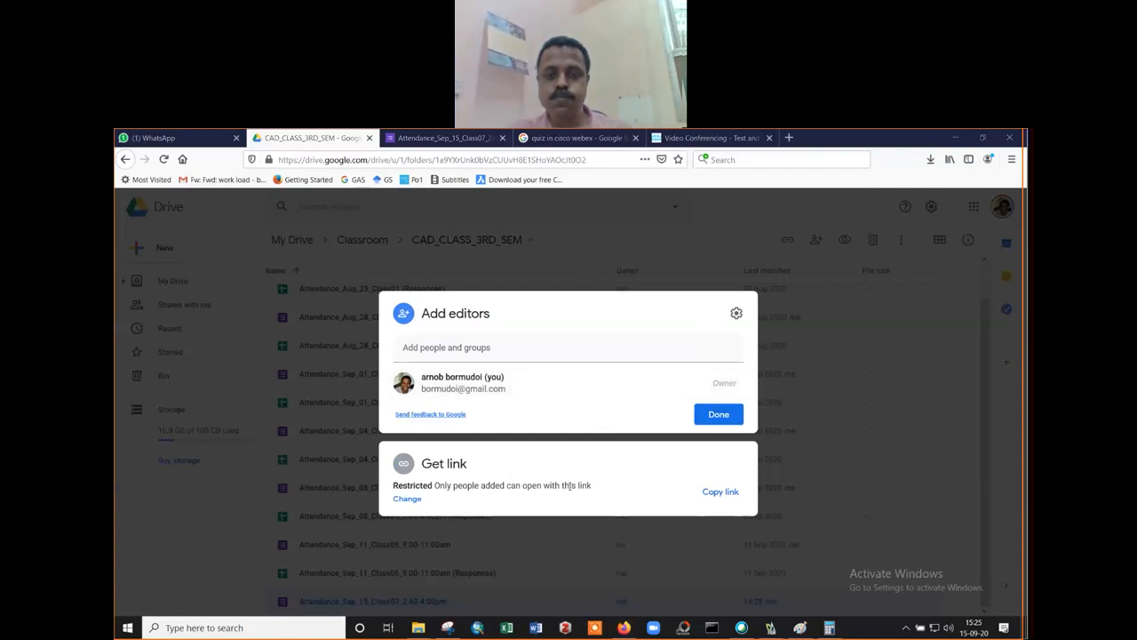
click(707, 494)
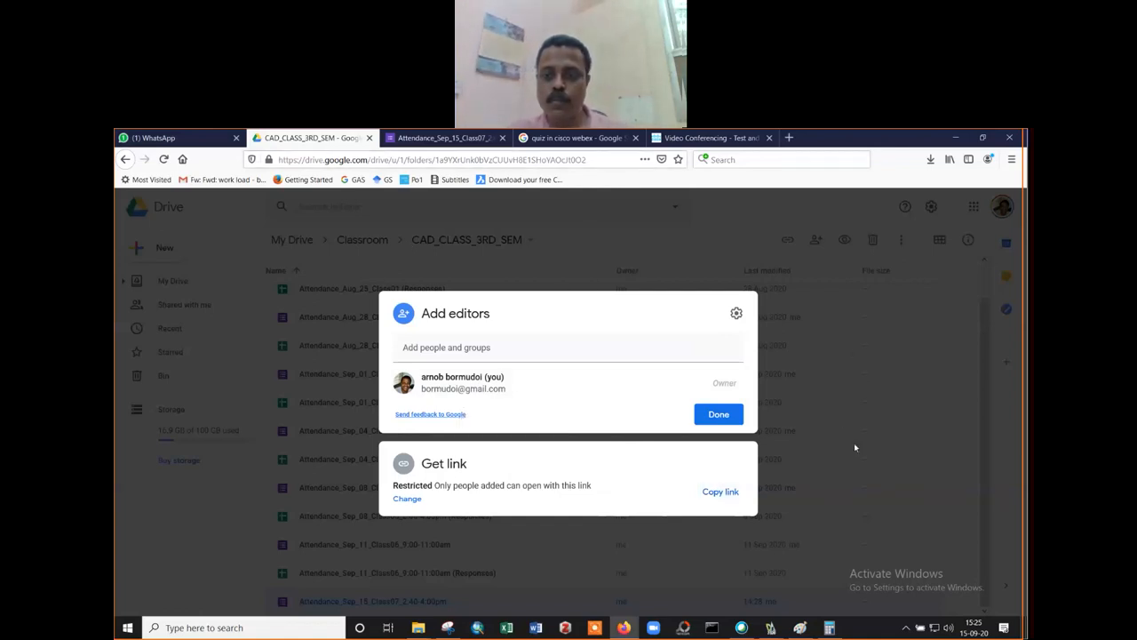
click(720, 494)
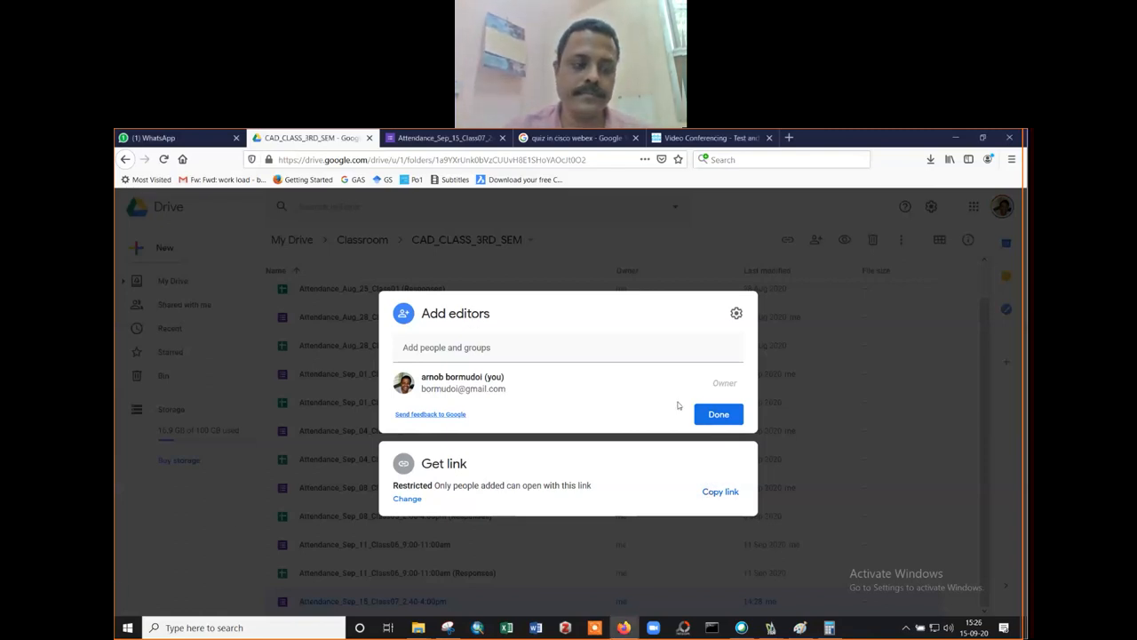
click(702, 414)
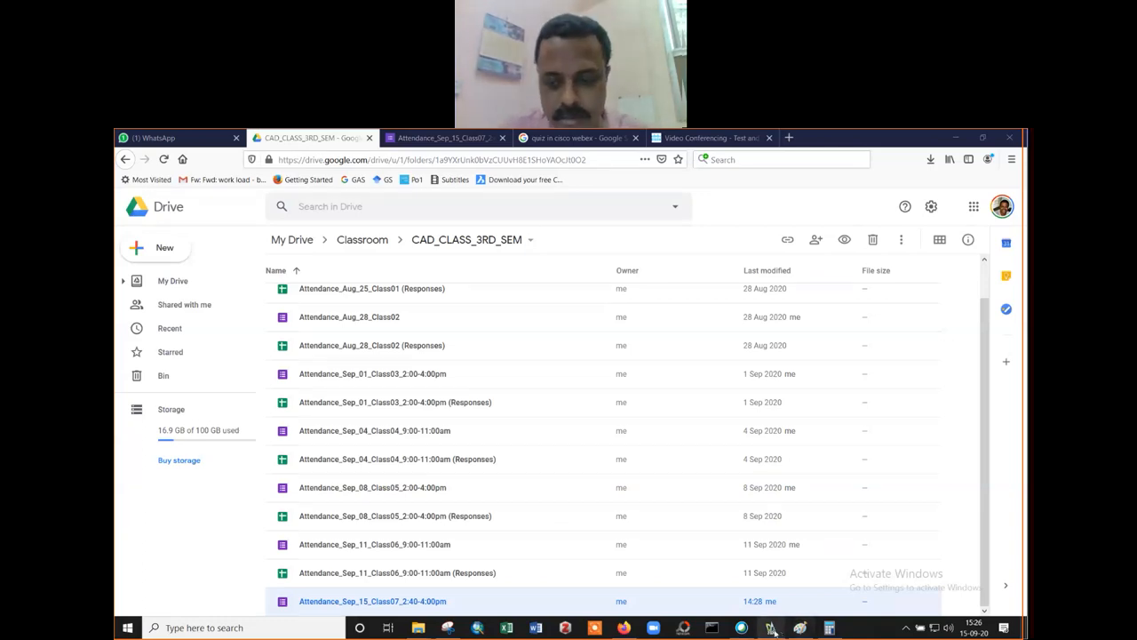
- Switch to DraftSight's floating Command Window to check the command history, and close that window
mouse_move(771, 627)
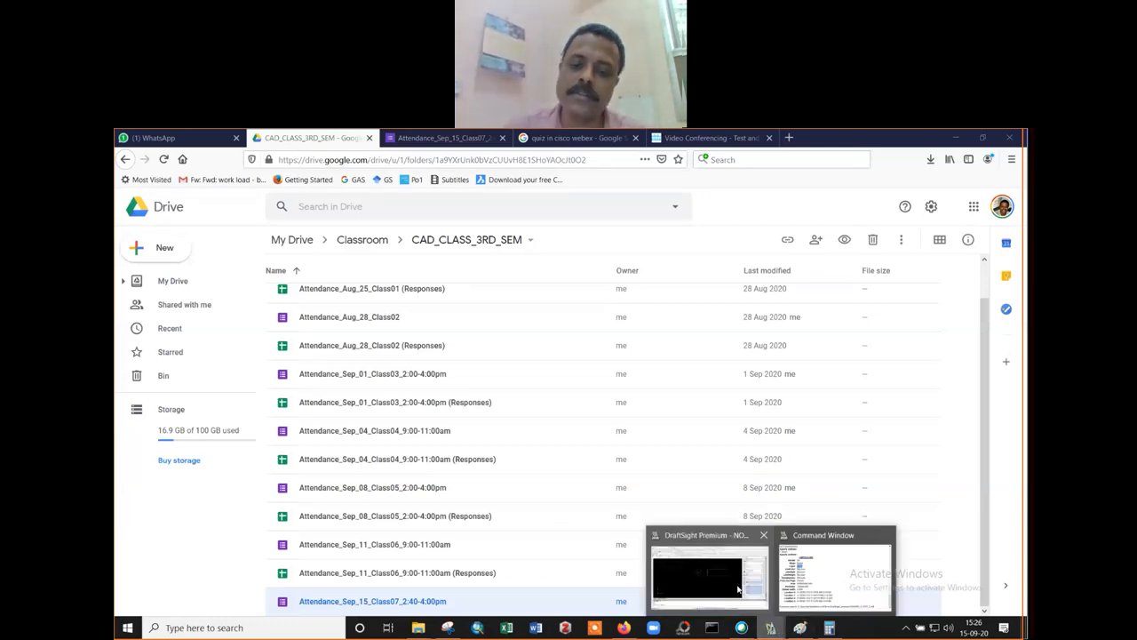
click(823, 577)
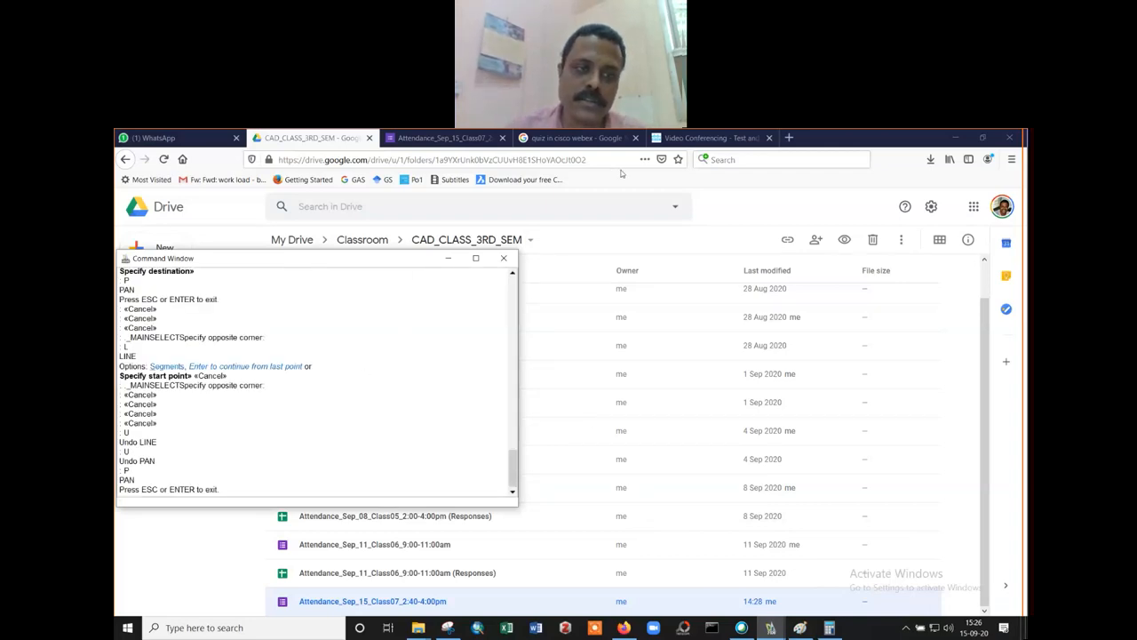
drag(283, 258, 597, 172)
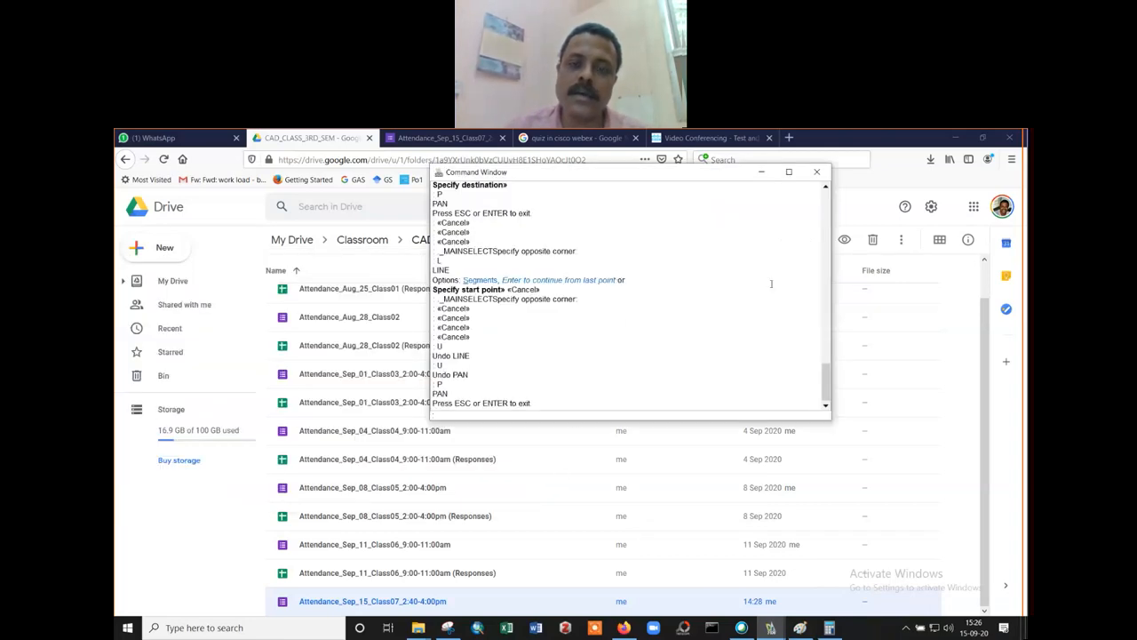
click(818, 173)
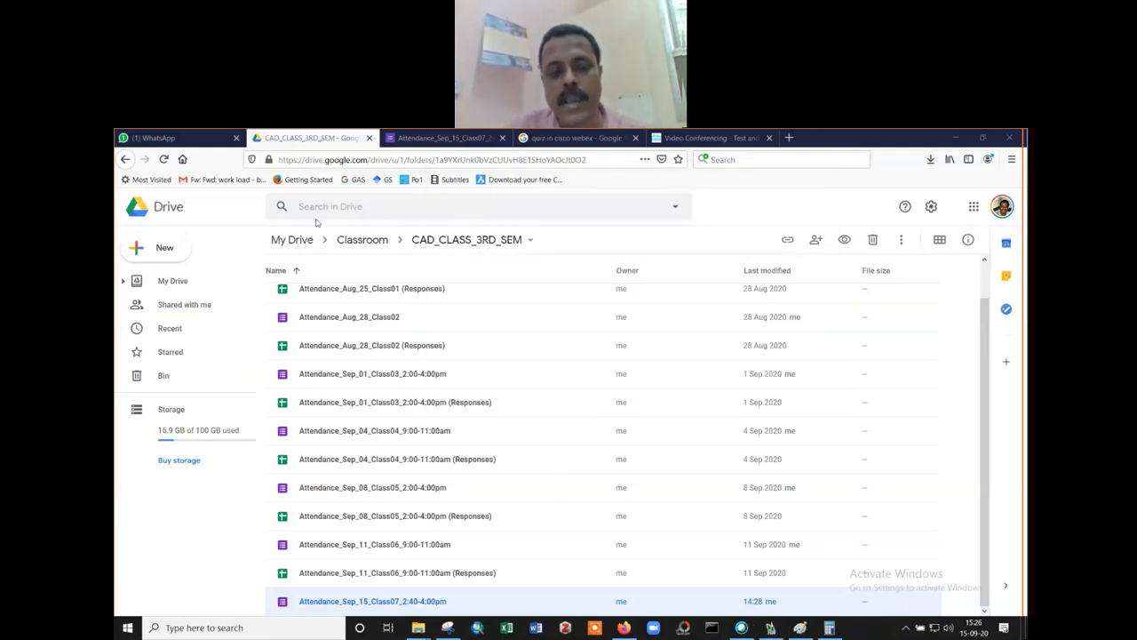
- Look through the open attendance form, the class Drive folder and the Cisco Webex Training test help article, ending at WhatsApp
click(441, 140)
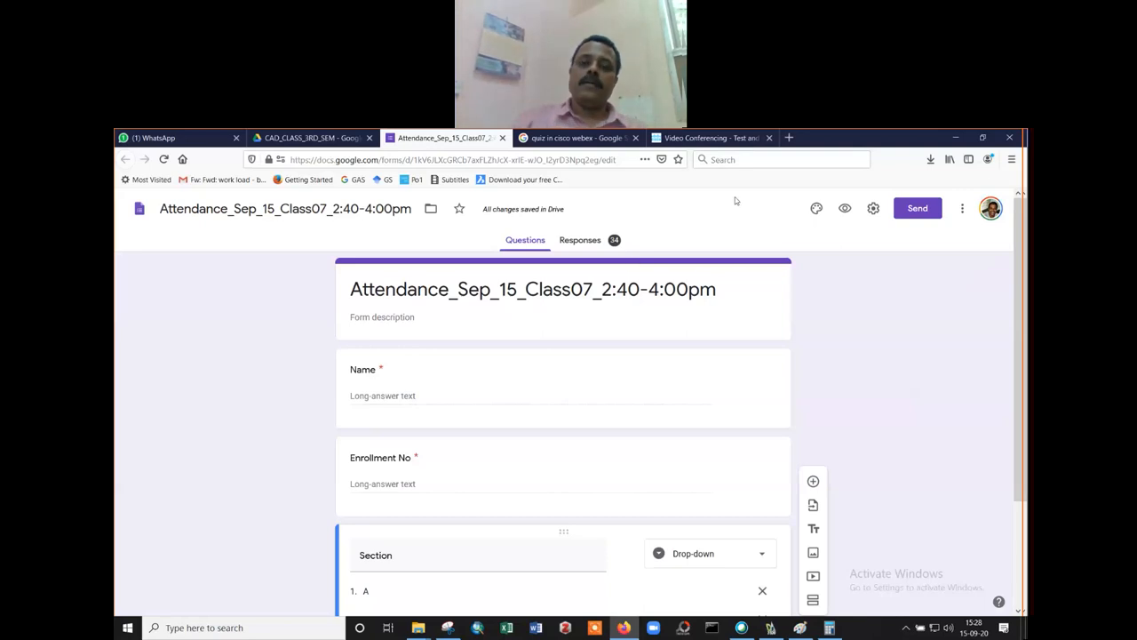
click(675, 139)
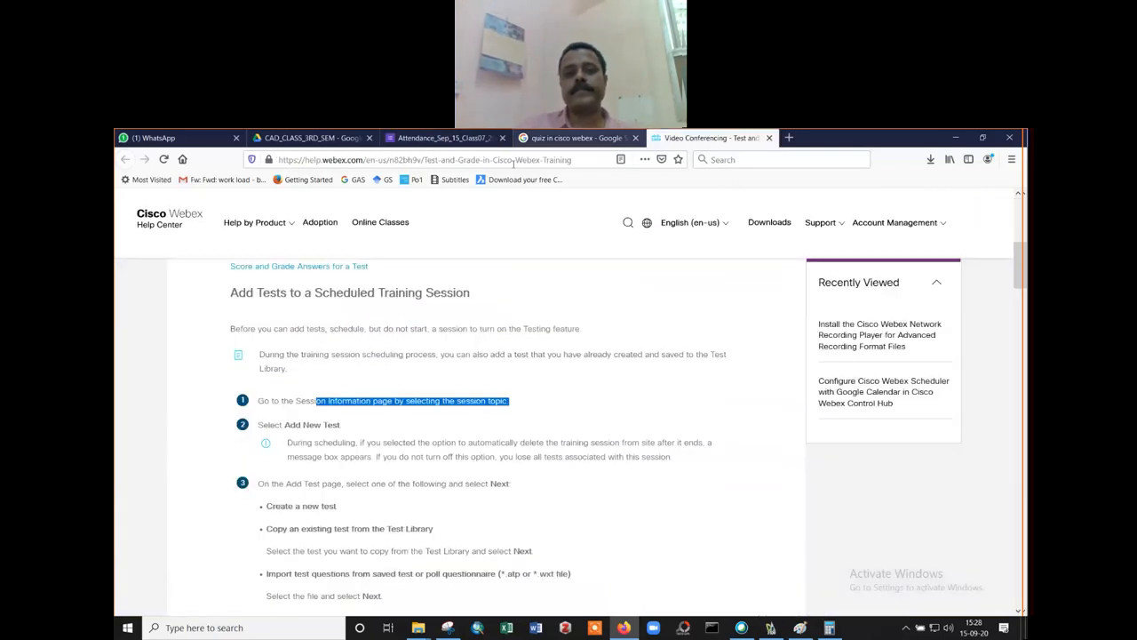
click(444, 138)
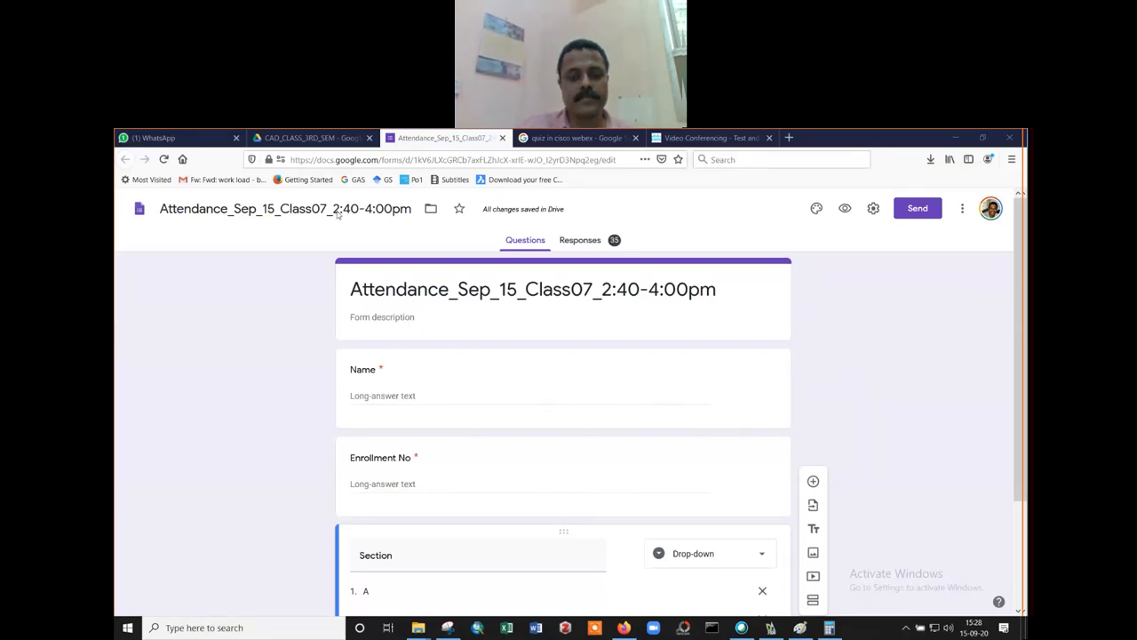
click(291, 140)
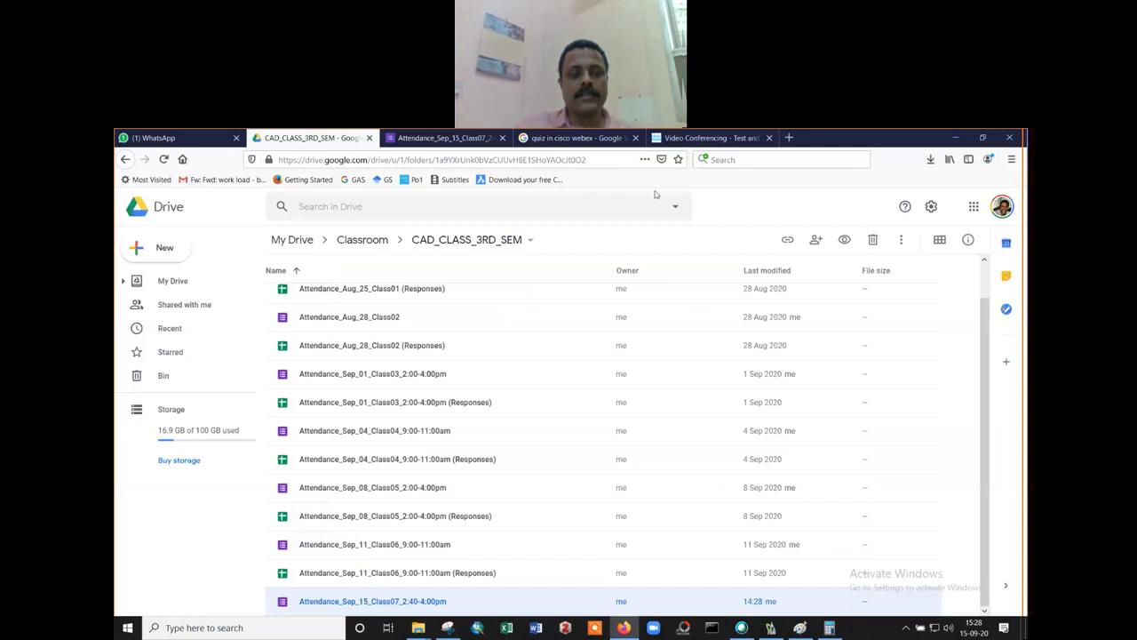
click(727, 139)
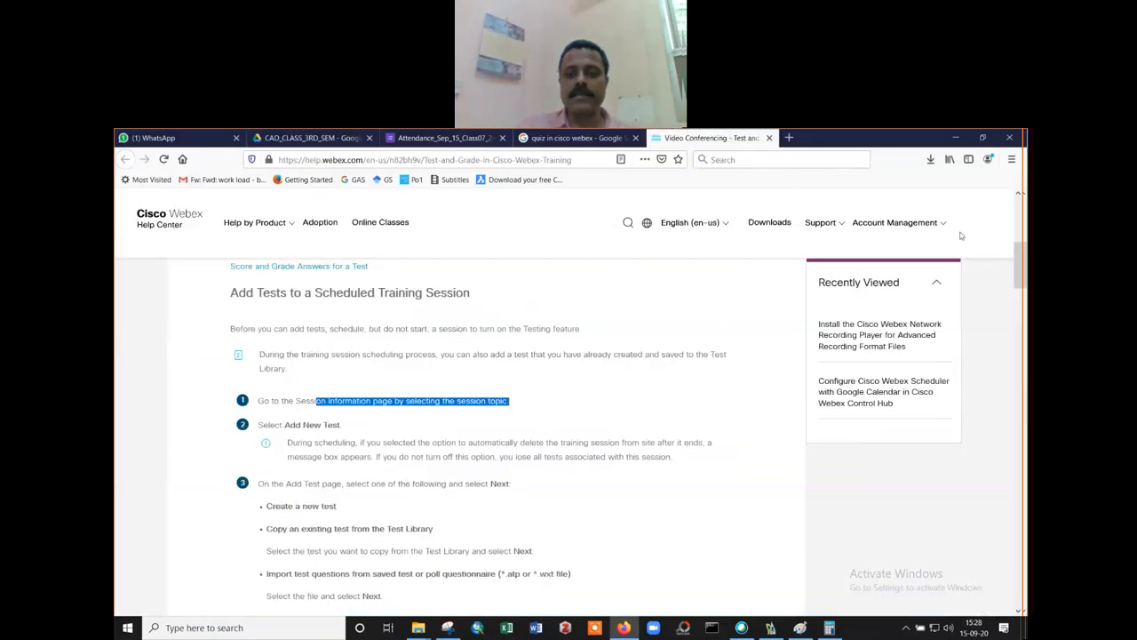
drag(1022, 229, 1022, 203)
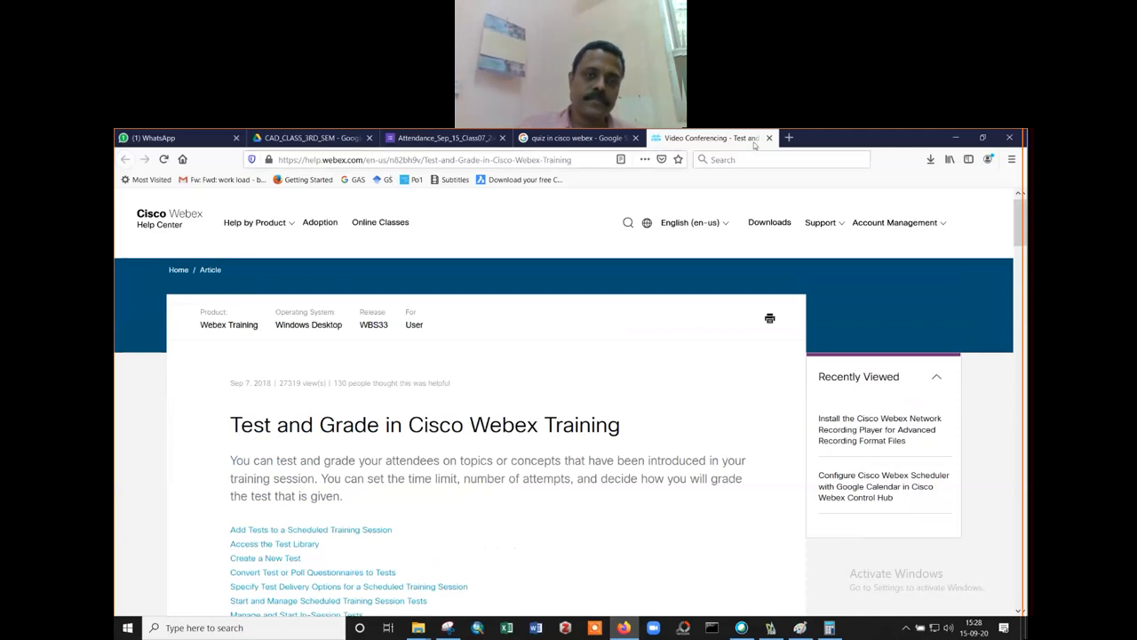
click(183, 140)
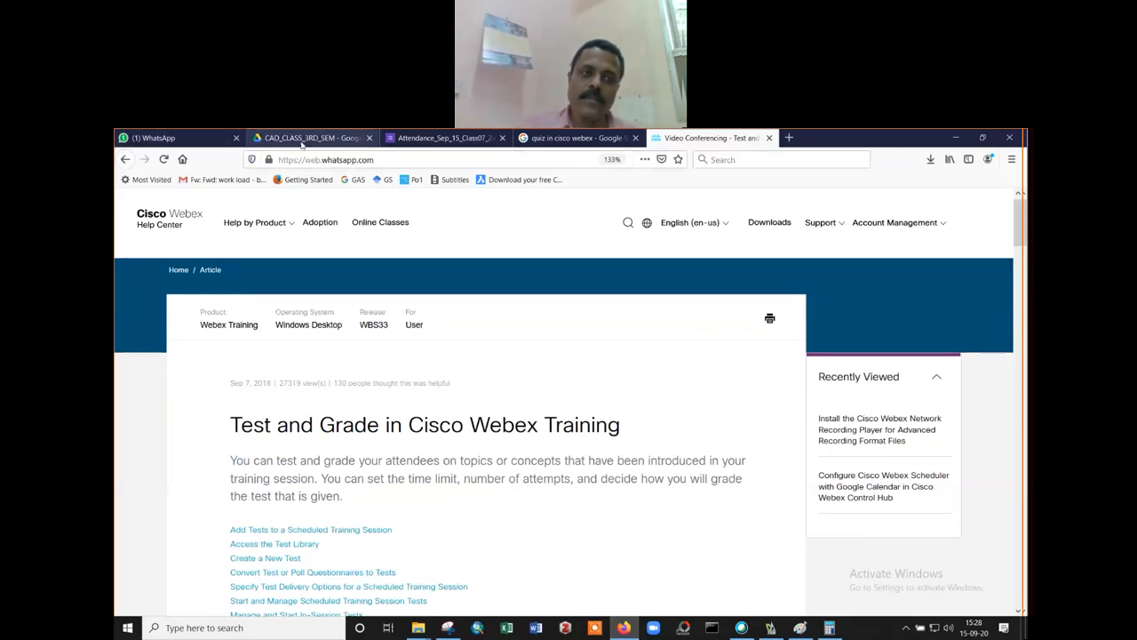